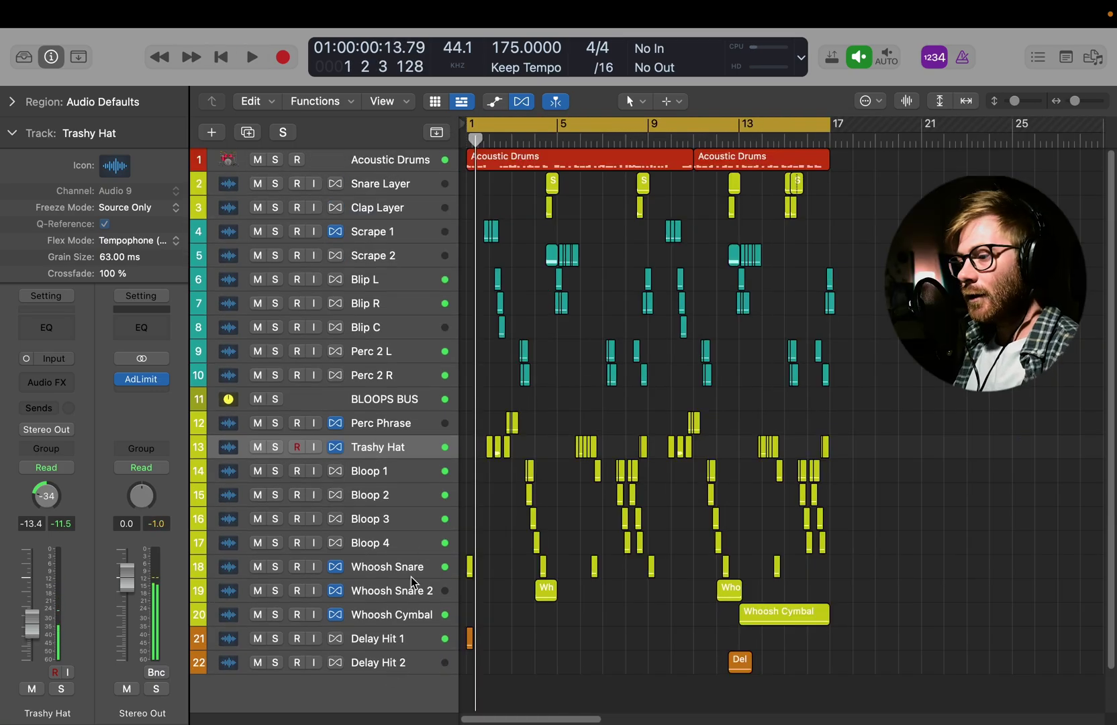
Review the arrangement and the channel strip effects on the Delay Hit 2 and Blip L tracks.
{"action": "left_click", "coordinate": [393, 663]}
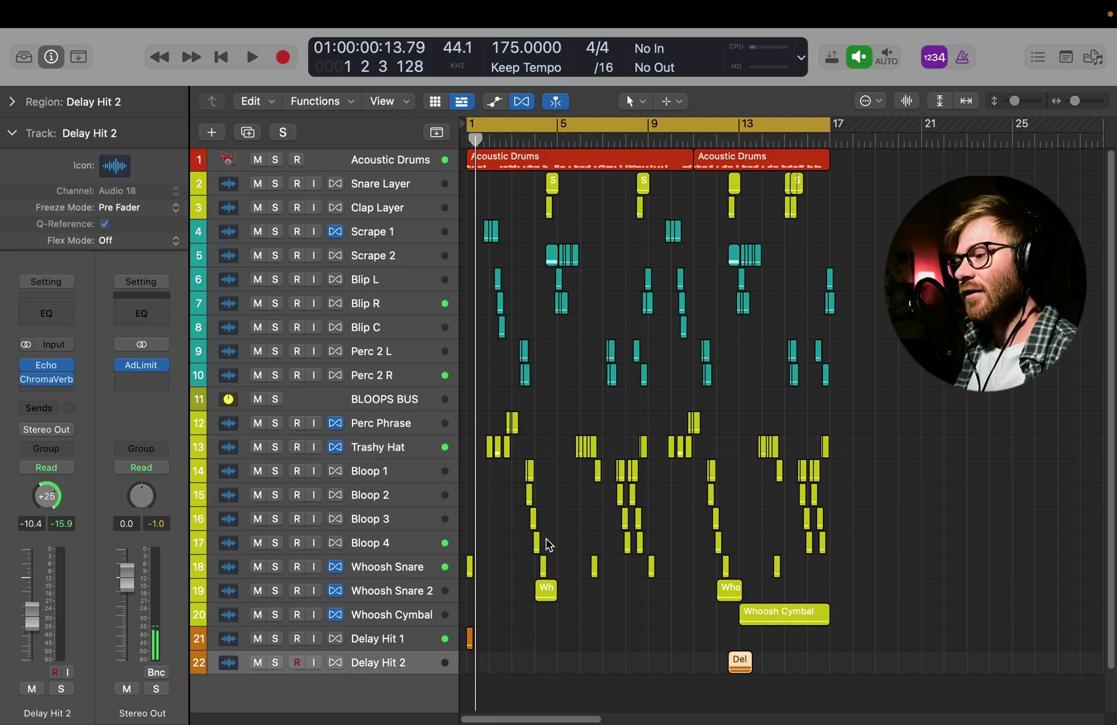
{"action": "scroll", "coordinate": [537, 543], "scroll_direction": "up", "scroll_amount": 6}
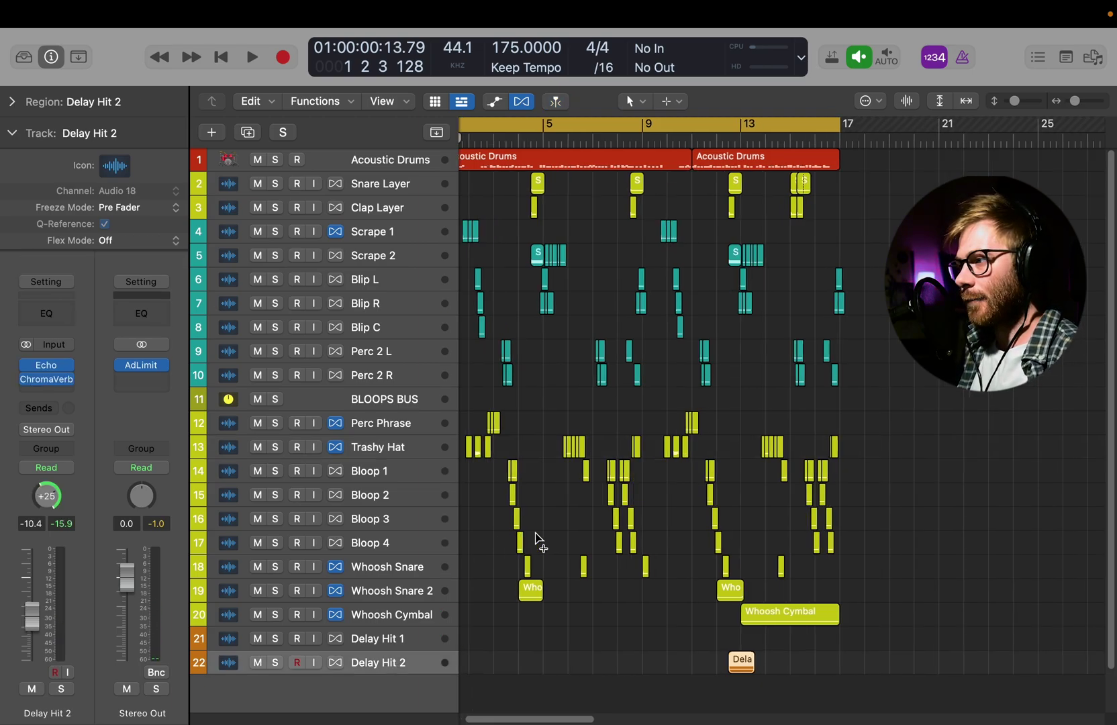
{"action": "scroll", "coordinate": [495, 315], "scroll_direction": "left", "scroll_amount": 5}
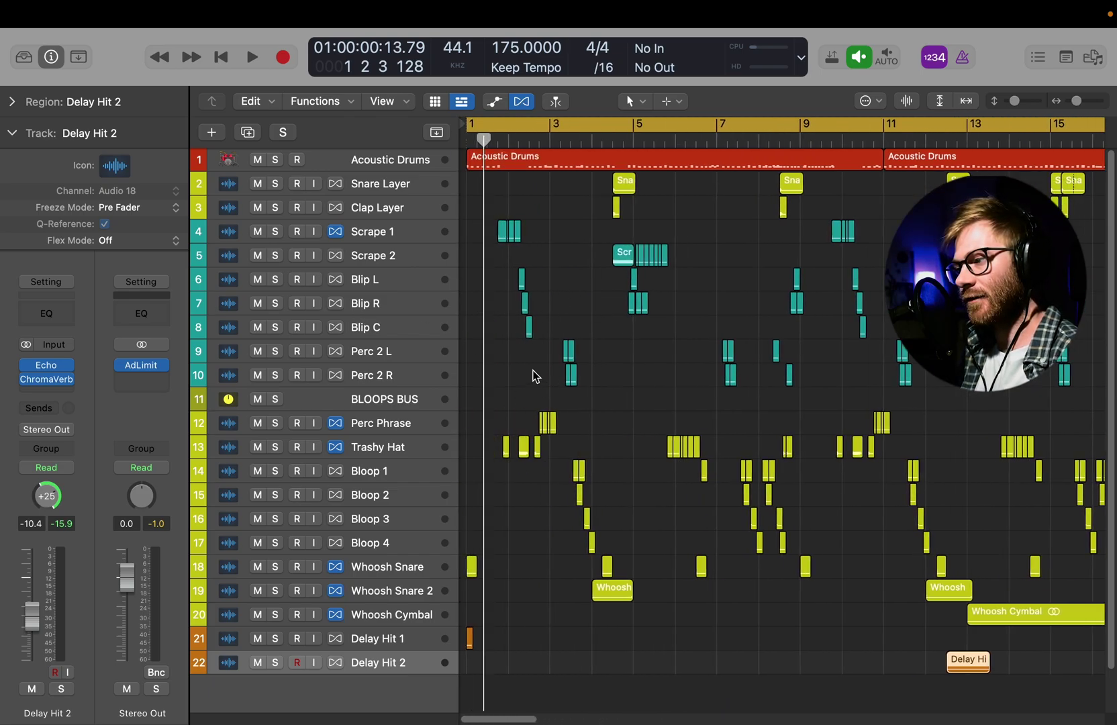
{"action": "left_click", "coordinate": [396, 328]}
{"action": "left_click", "coordinate": [394, 282]}
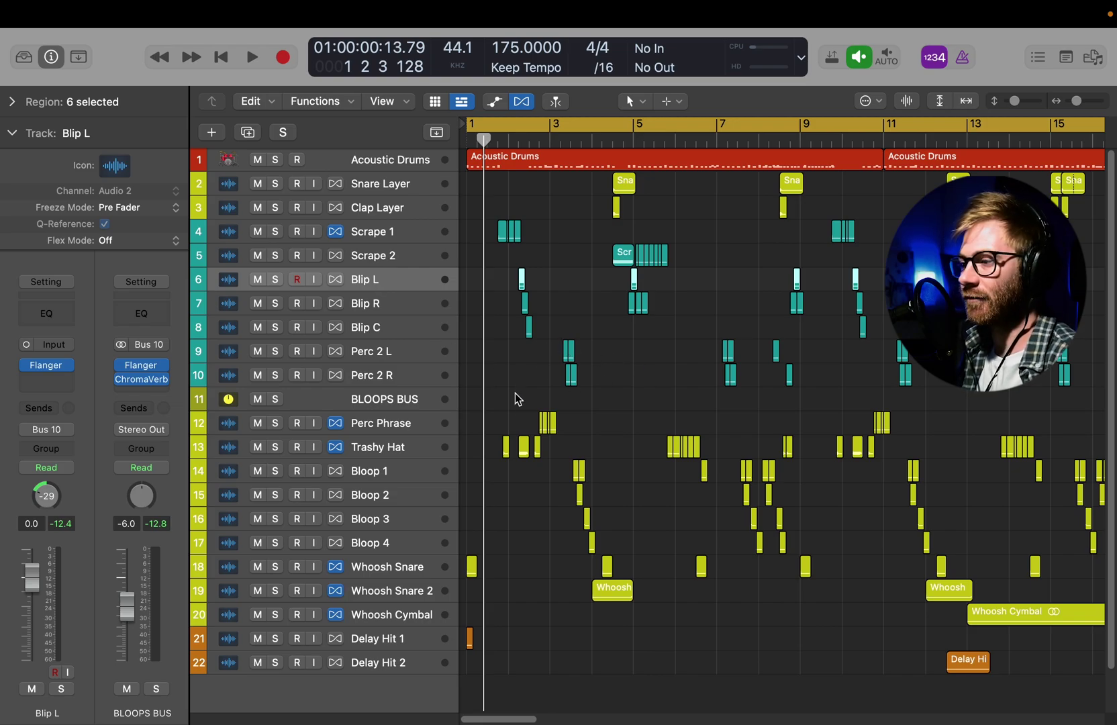
{"action": "scroll", "coordinate": [524, 420], "scroll_direction": "down", "scroll_amount": 3}
{"action": "left_click", "coordinate": [396, 503]}
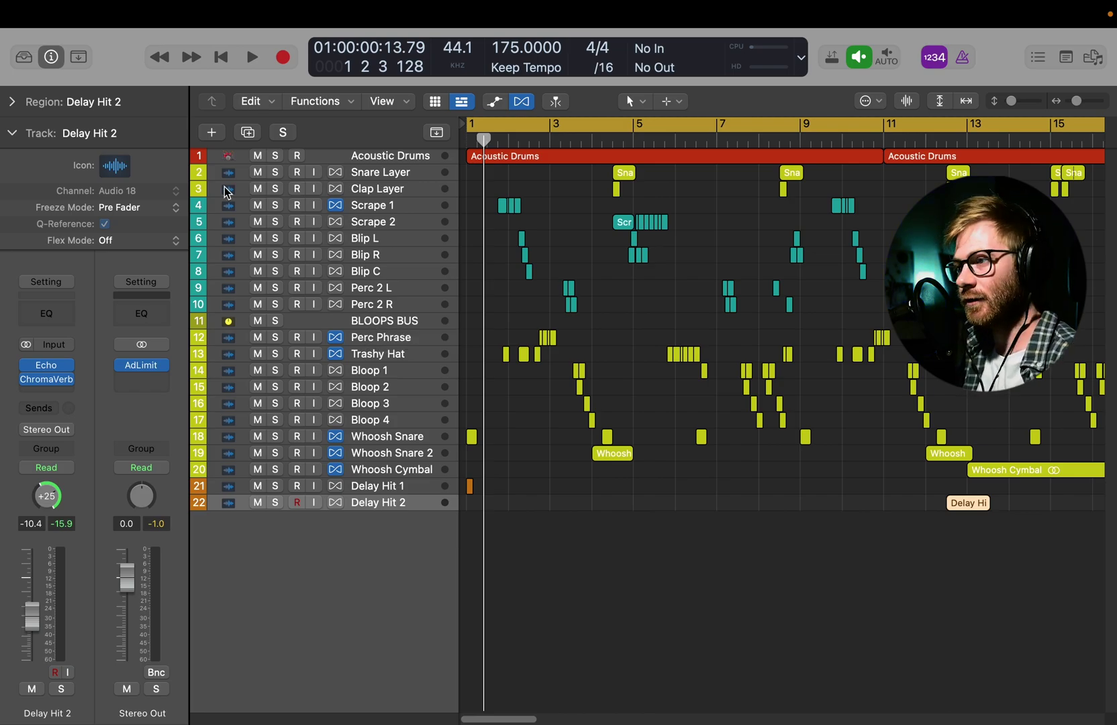
Add an Ultrabeat software instrument track and load the Downtempo Kit 01 drum kit into it.
{"action": "left_click", "coordinate": [224, 136]}
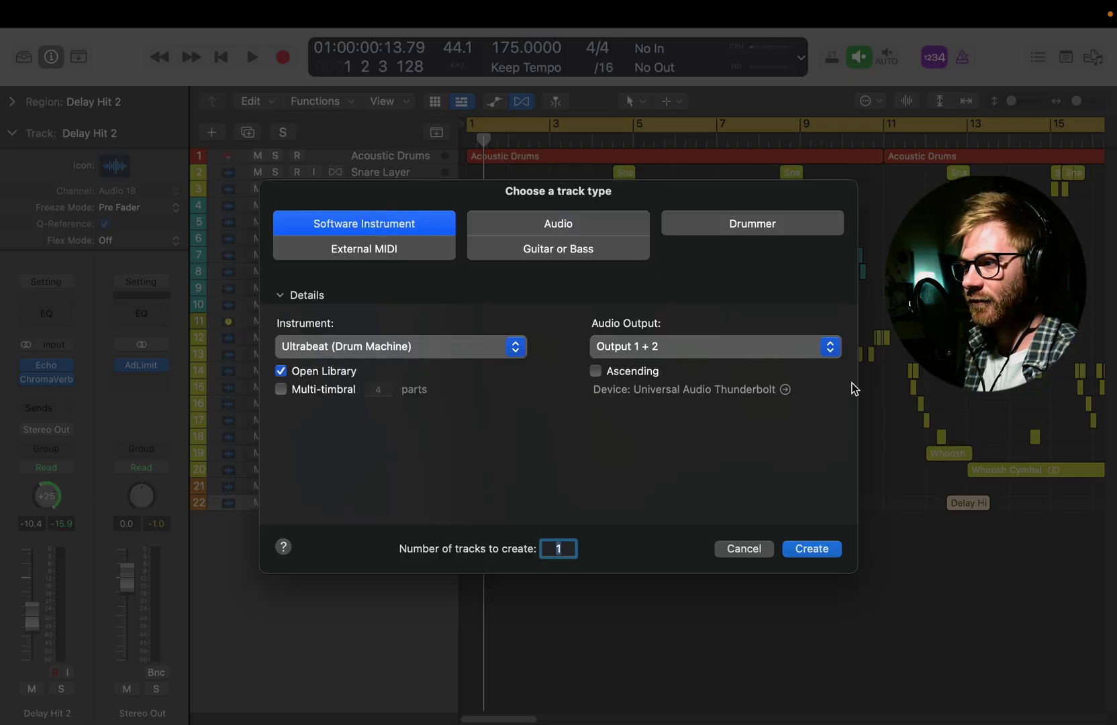
{"action": "left_click", "coordinate": [798, 551]}
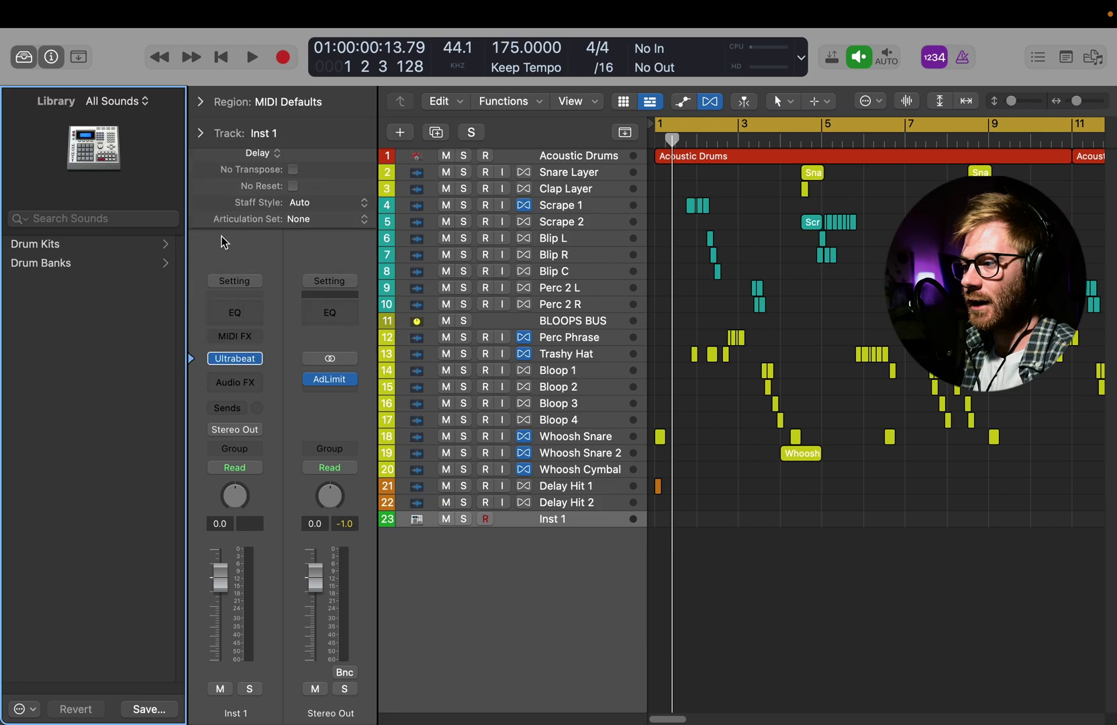
{"action": "left_click", "coordinate": [235, 358]}
{"action": "left_click", "coordinate": [463, 152]}
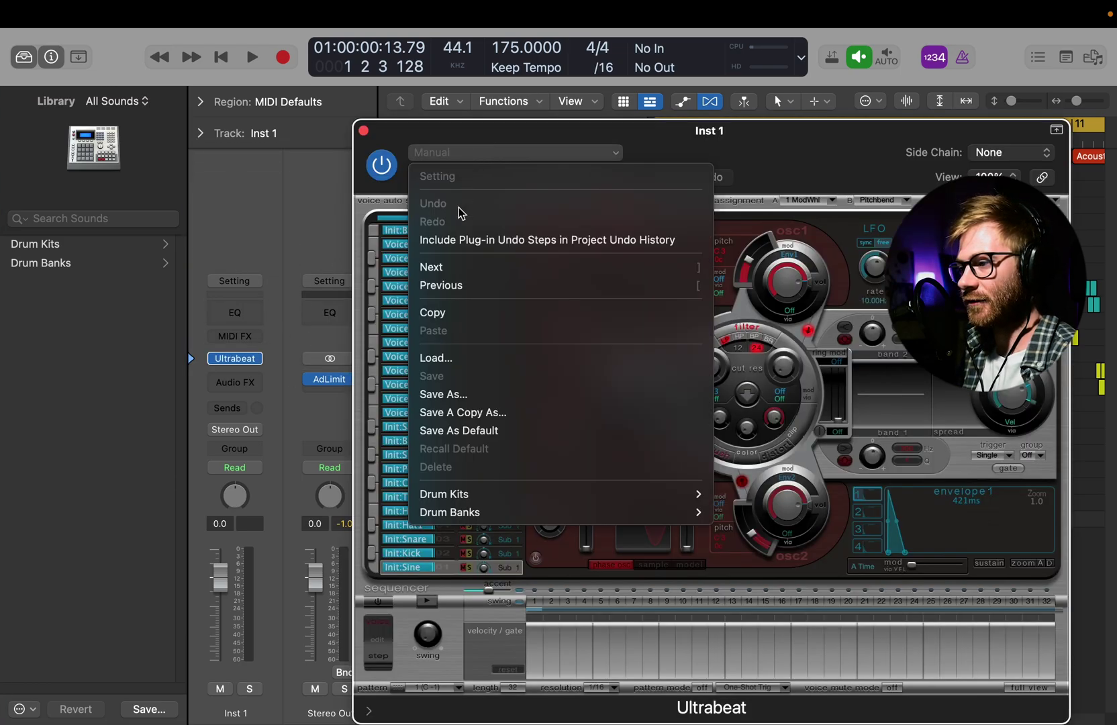
{"action": "mouse_move", "coordinate": [518, 504]}
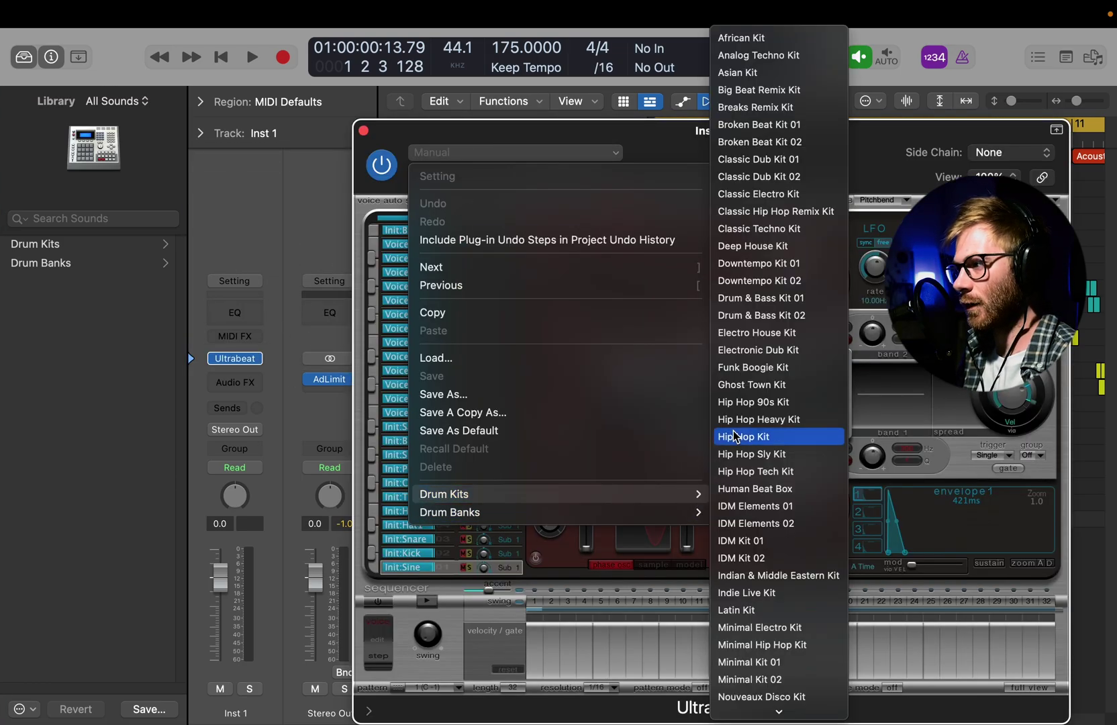
{"action": "left_click", "coordinate": [806, 266]}
{"action": "left_click_drag", "start_coordinate": [840, 176], "coordinate": [675, 685]}
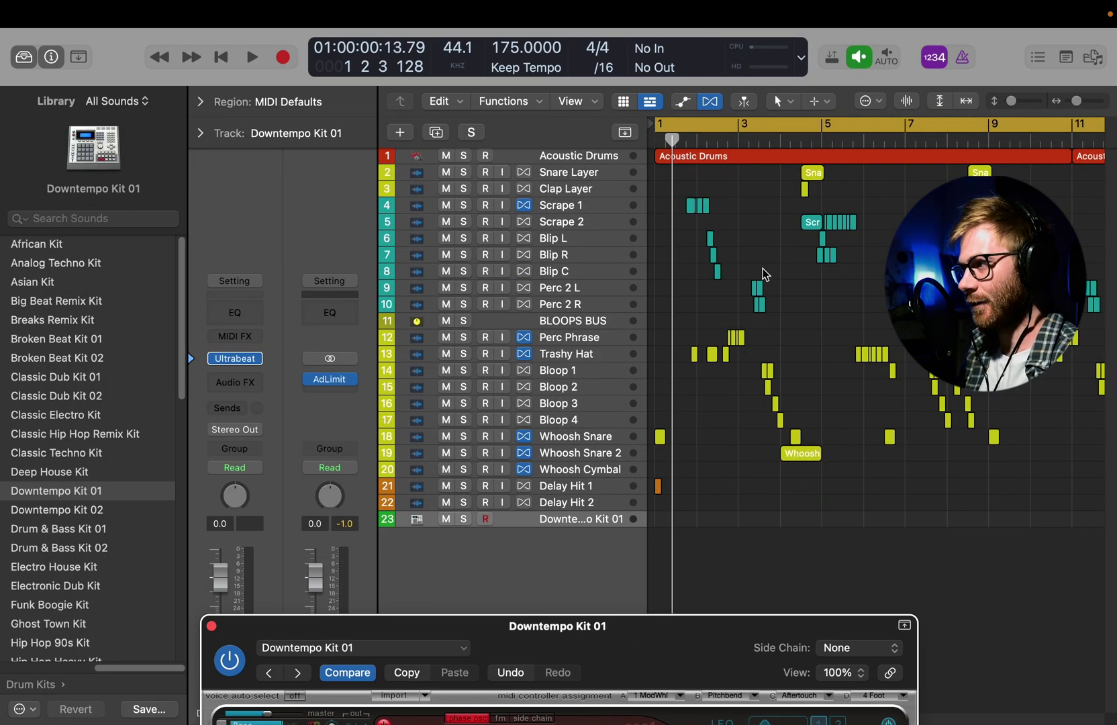
Play the project from the start with the drum kit's pattern running and lower the kit track's volume to -9.0 dB.
{"action": "key", "text": "super+Left"}
{"action": "key", "text": "space"}
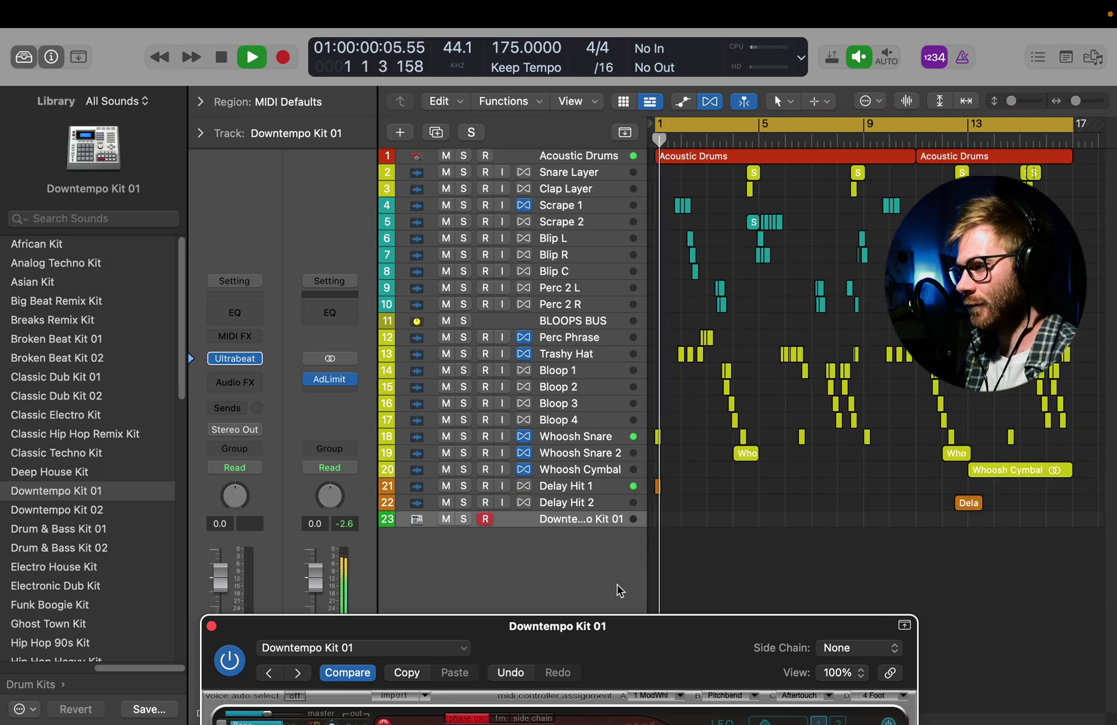
{"action": "key", "text": "space"}
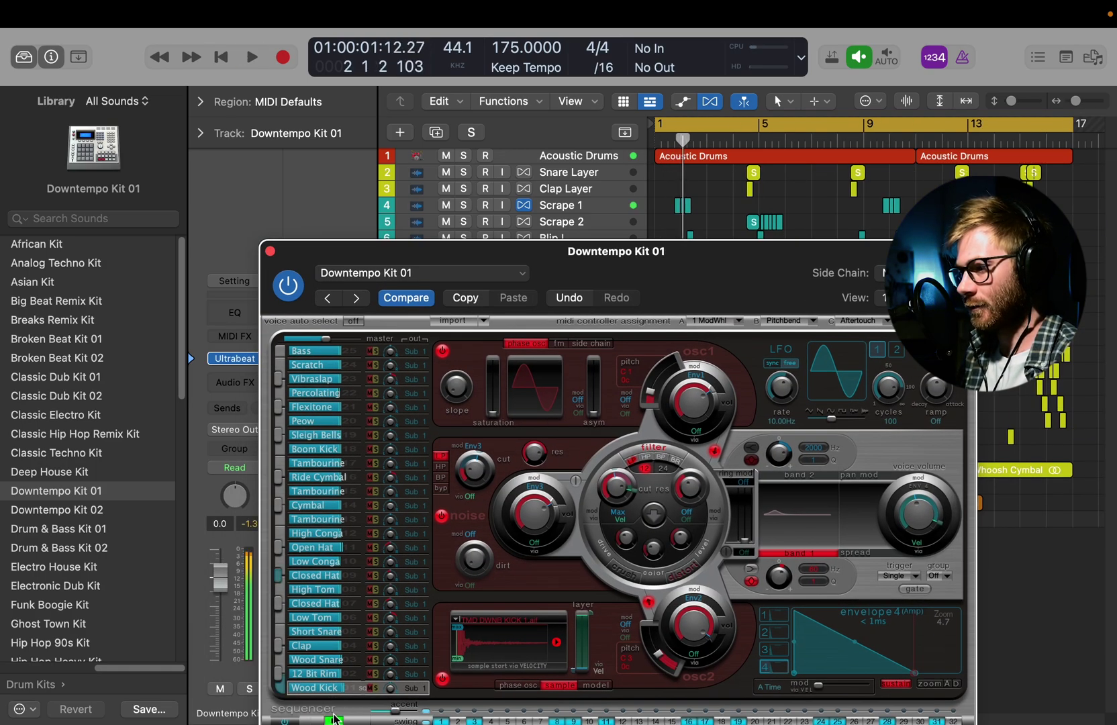
{"action": "key", "text": "space"}
{"action": "left_click_drag", "start_coordinate": [580, 251], "coordinate": [819, 159]}
{"action": "left_click_drag", "start_coordinate": [219, 578], "coordinate": [219, 628]}
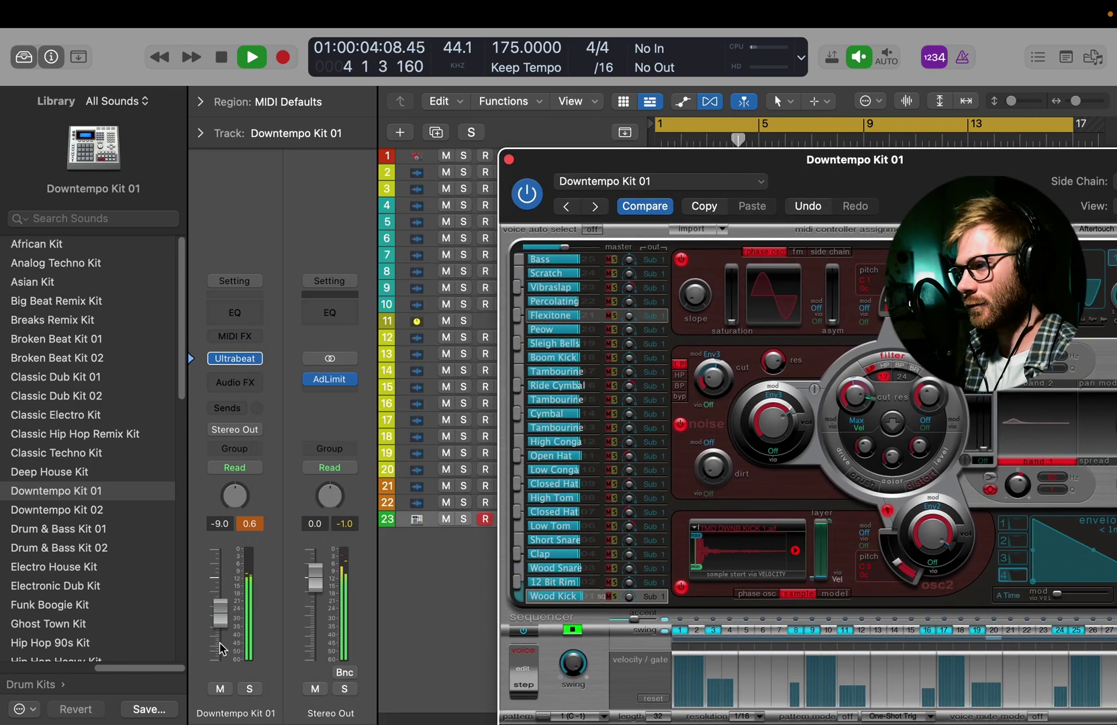
Audition the following Ultrabeat drum kits one by one from Downtempo Kit 01 up to Funk Boogie Kit during playback.
{"action": "left_click", "coordinate": [593, 208]}
{"action": "left_click", "coordinate": [593, 209]}
{"action": "left_click", "coordinate": [593, 210]}
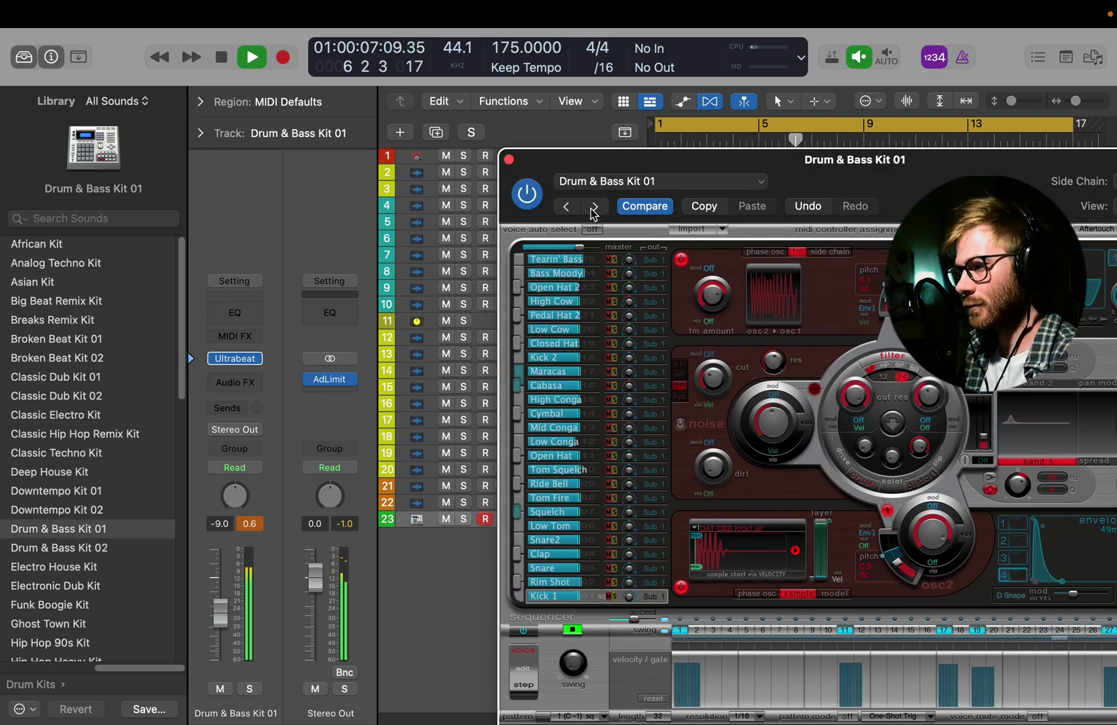
{"action": "left_click", "coordinate": [593, 208]}
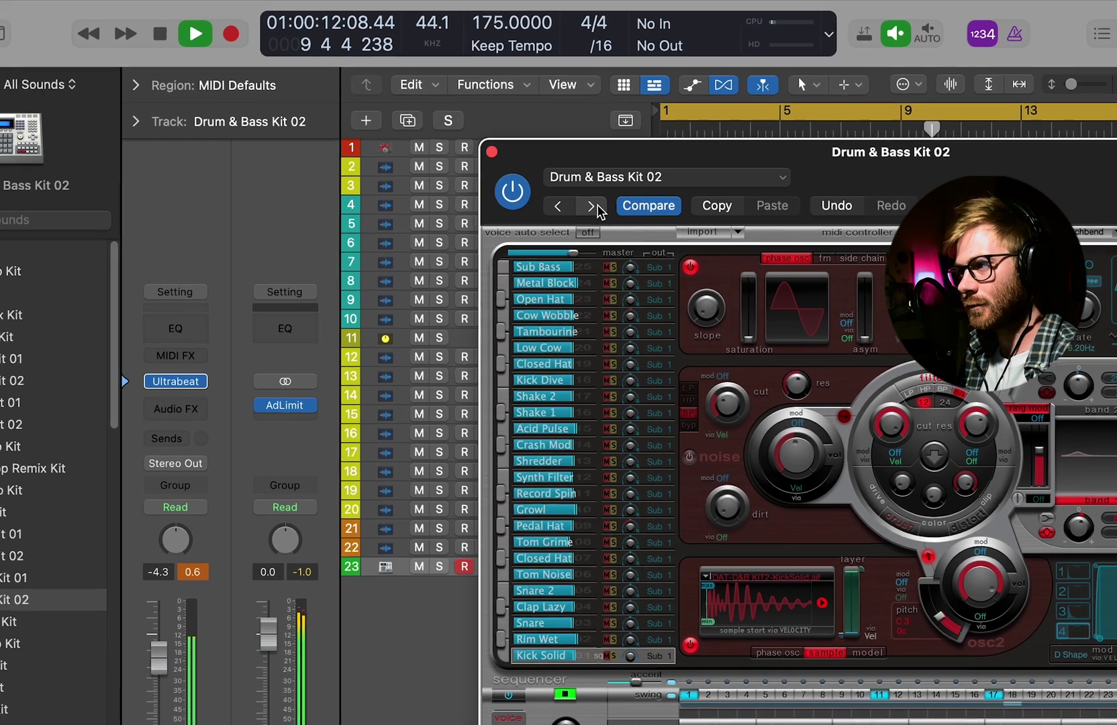
{"action": "left_click", "coordinate": [600, 208]}
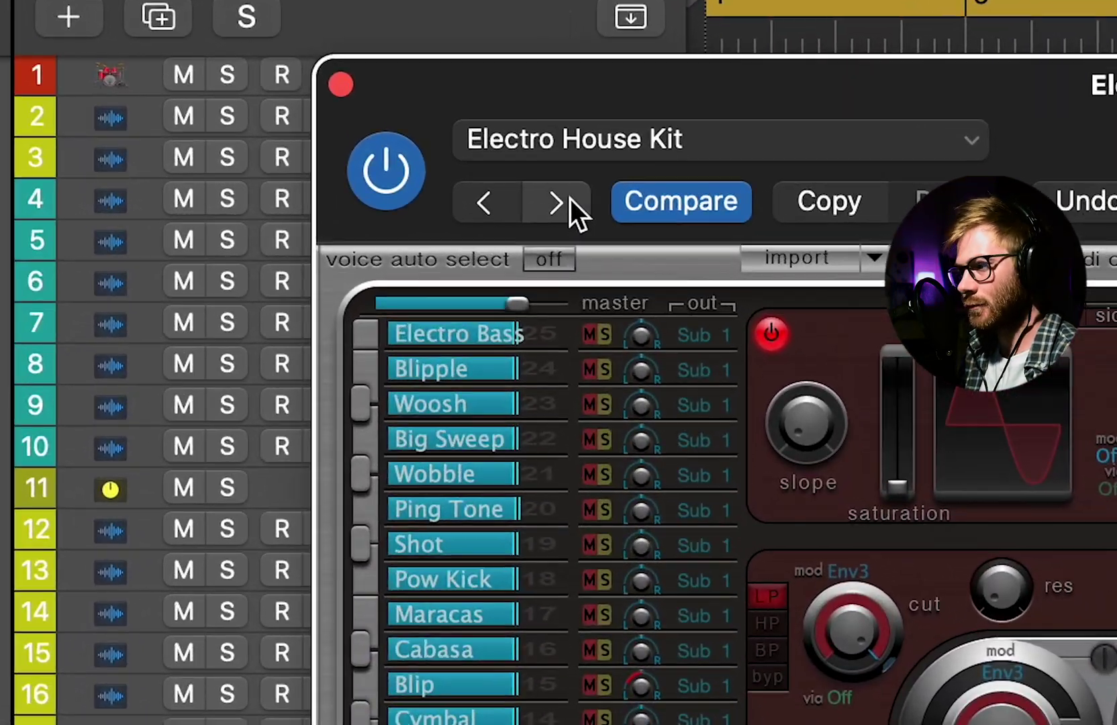
{"action": "left_click", "coordinate": [575, 199]}
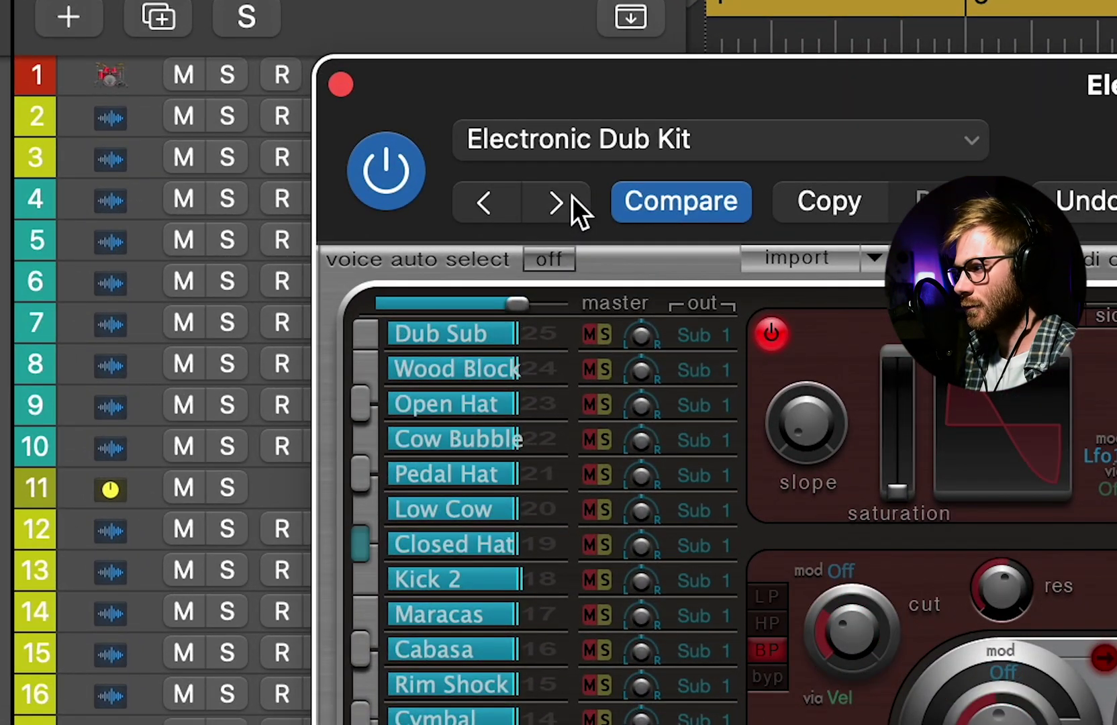
{"action": "left_click", "coordinate": [568, 198]}
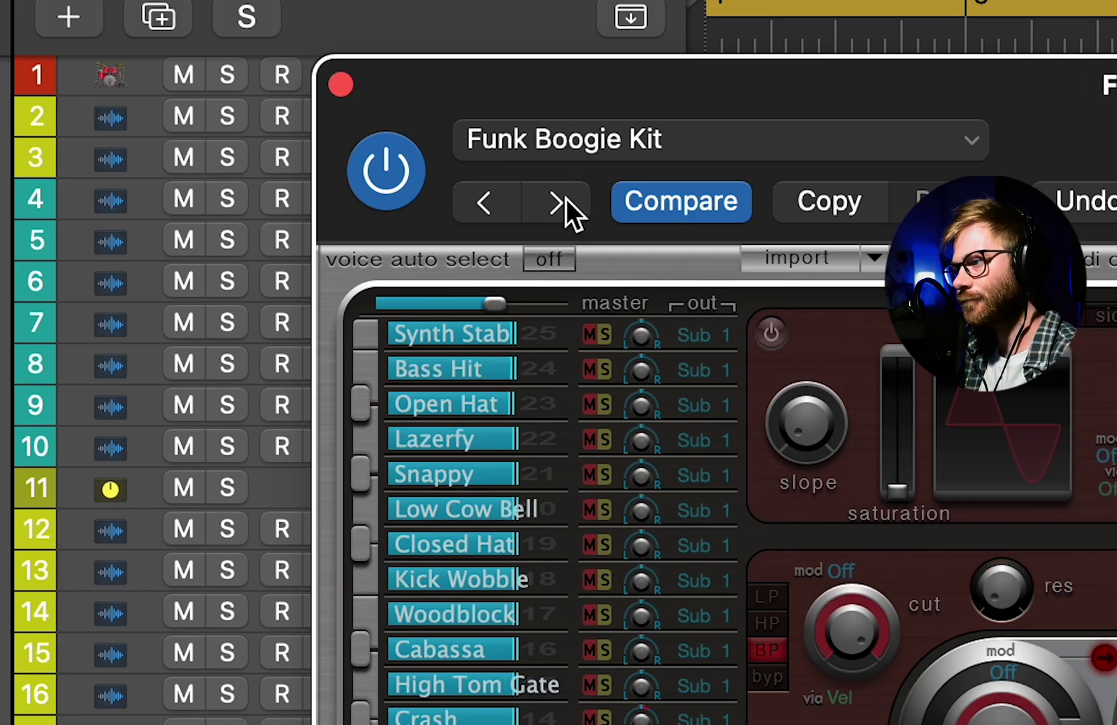
Solo the Ultrabeat track and switch its drum kit to Ghost Town Kit.
{"action": "left_click", "coordinate": [423, 346]}
{"action": "key", "text": "s"}
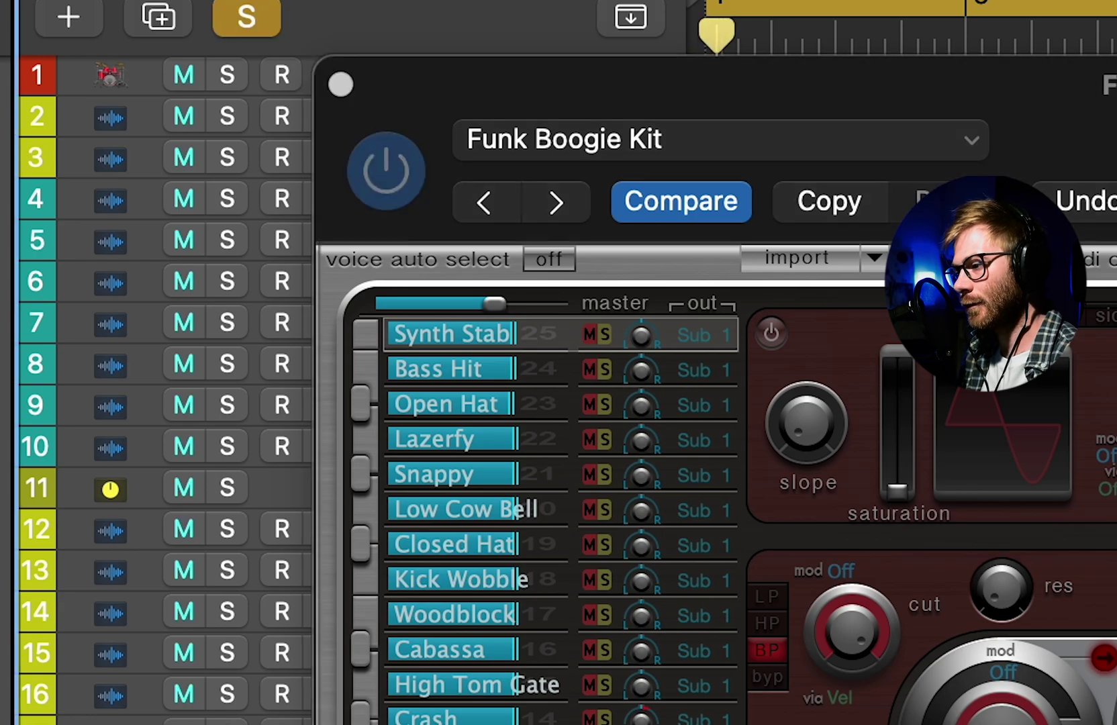
{"action": "key", "text": "s"}
{"action": "left_click", "coordinate": [549, 195]}
{"action": "left_click", "coordinate": [554, 200]}
{"action": "left_click", "coordinate": [576, 122]}
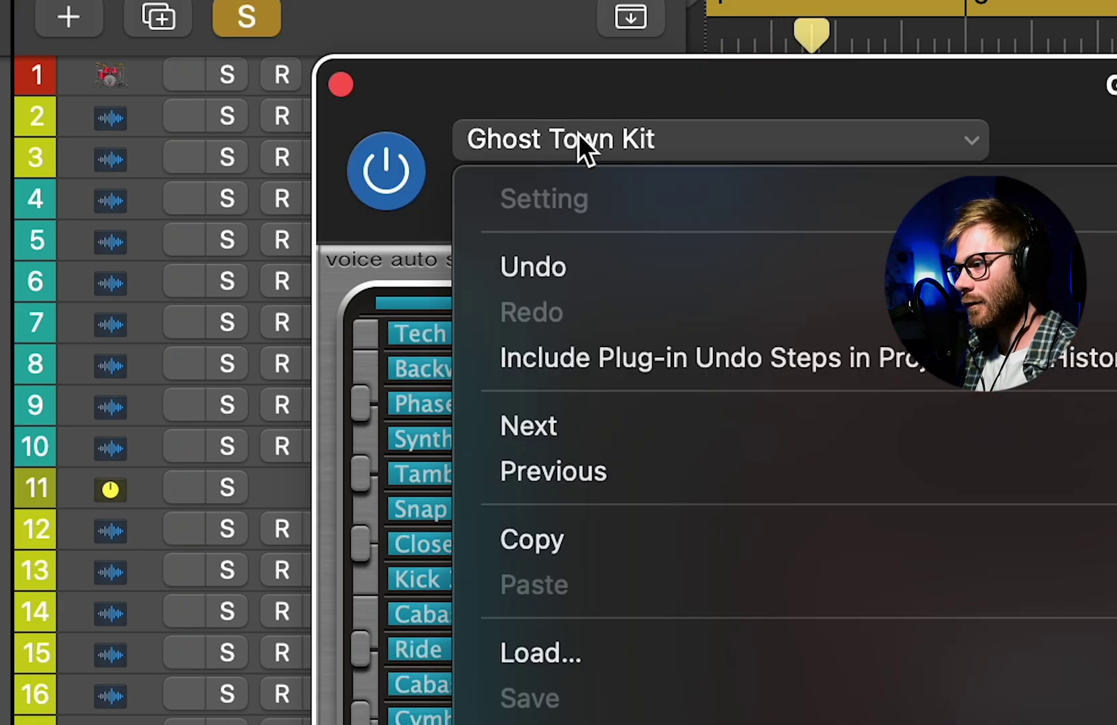
{"action": "left_click", "coordinate": [997, 103]}
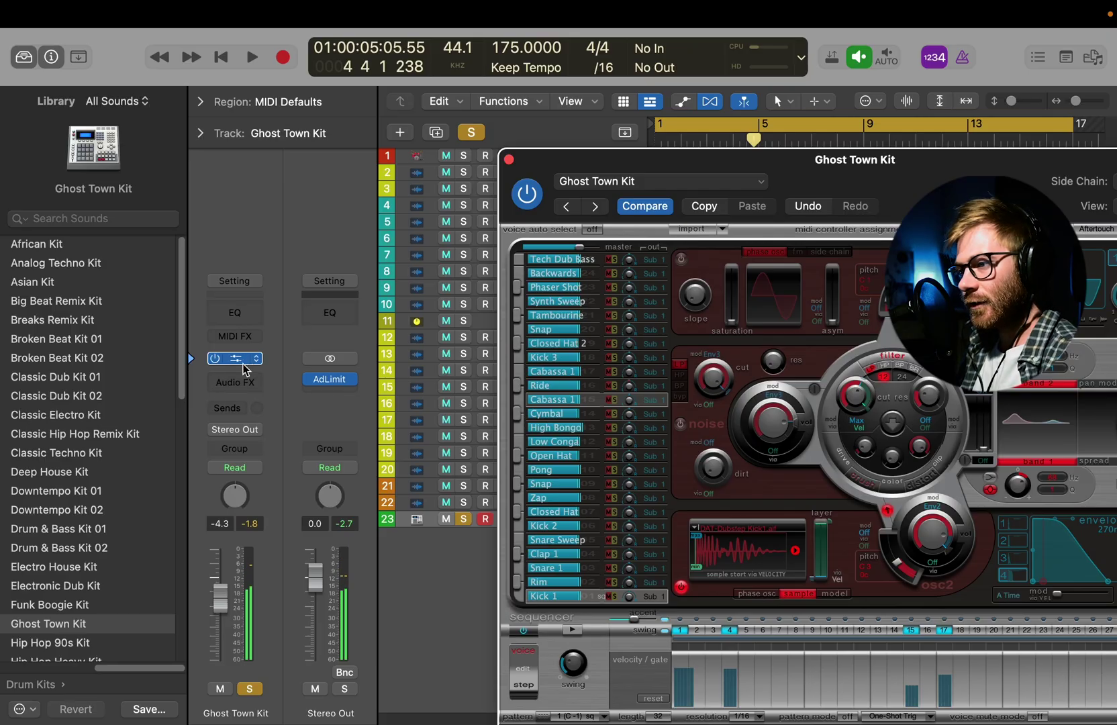
Insert the Sugar Bytes Looperator effect on the Ghost Town Kit track, open its editor and close the Ultrabeat window.
{"action": "left_click", "coordinate": [249, 379]}
{"action": "mouse_move", "coordinate": [279, 709]}
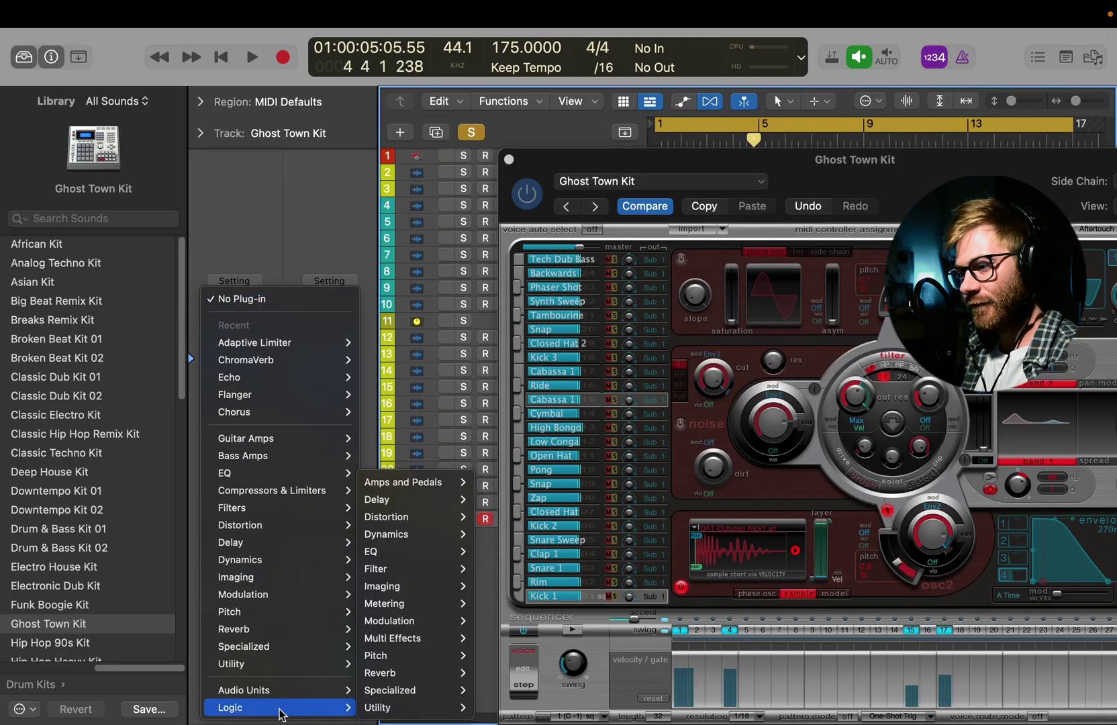
{"action": "mouse_move", "coordinate": [335, 690]}
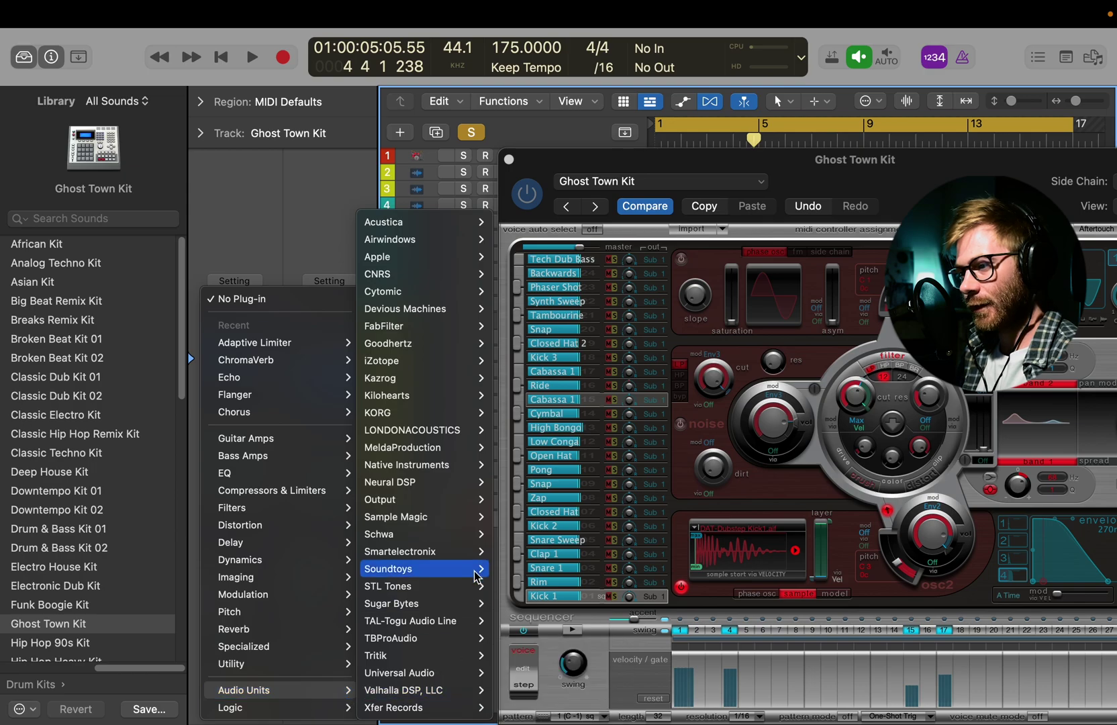
{"action": "mouse_move", "coordinate": [465, 603]}
{"action": "mouse_move", "coordinate": [554, 624]}
{"action": "left_click", "coordinate": [600, 621]}
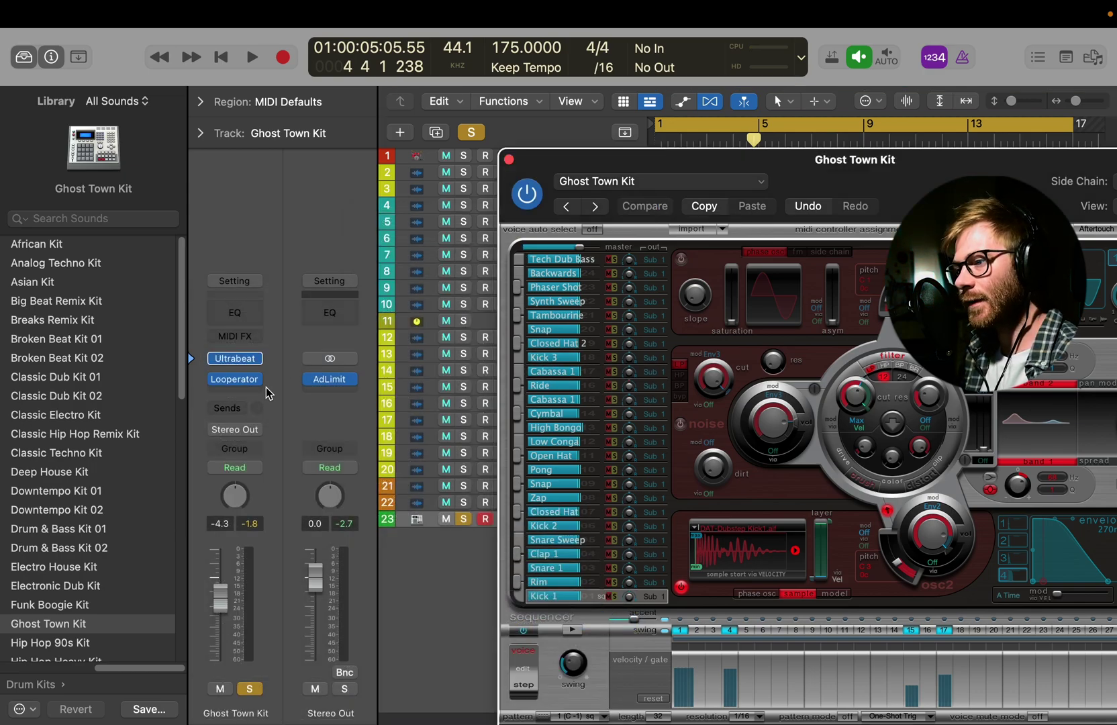
{"action": "left_click", "coordinate": [245, 383]}
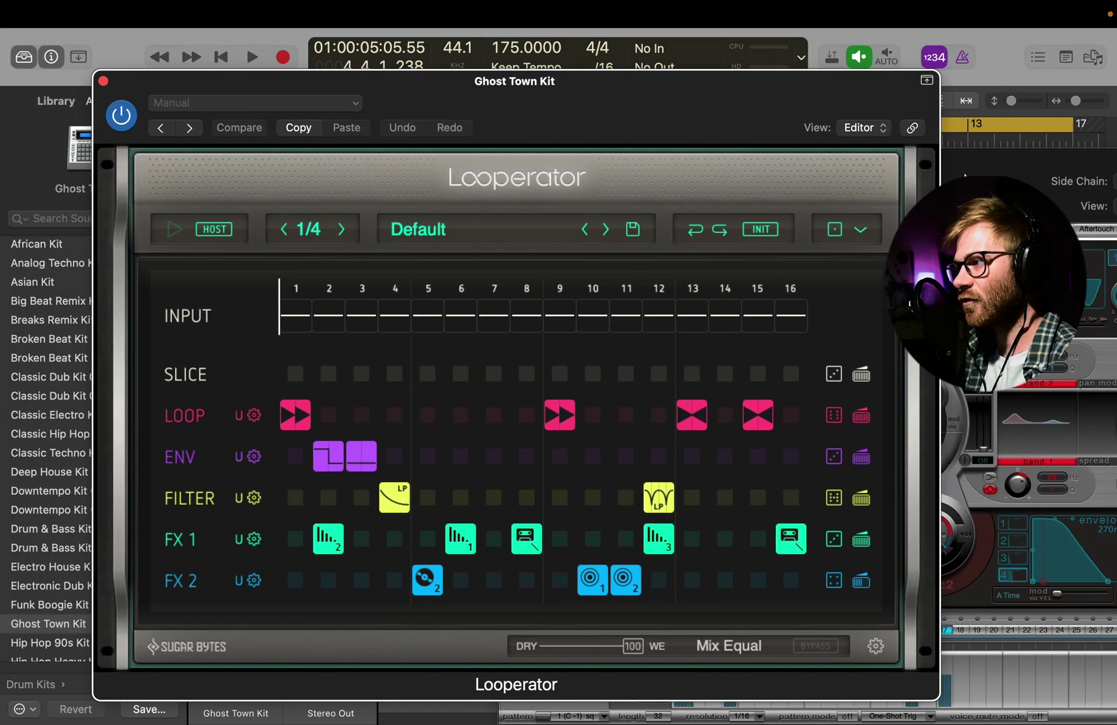
{"action": "left_click", "coordinate": [965, 176]}
{"action": "left_click", "coordinate": [514, 159]}
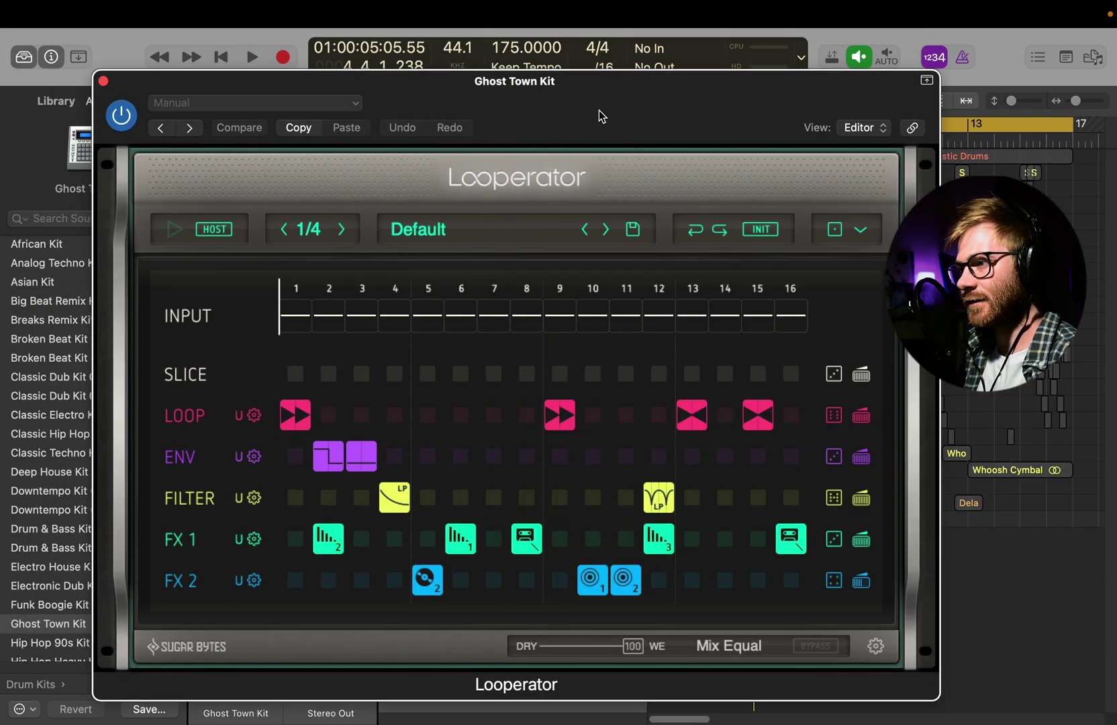
Play the soloed drum pattern through Looperator and bypass the effect to hear the pattern dry.
{"action": "left_click_drag", "start_coordinate": [537, 110], "coordinate": [664, 50]}
{"action": "key", "text": "space"}
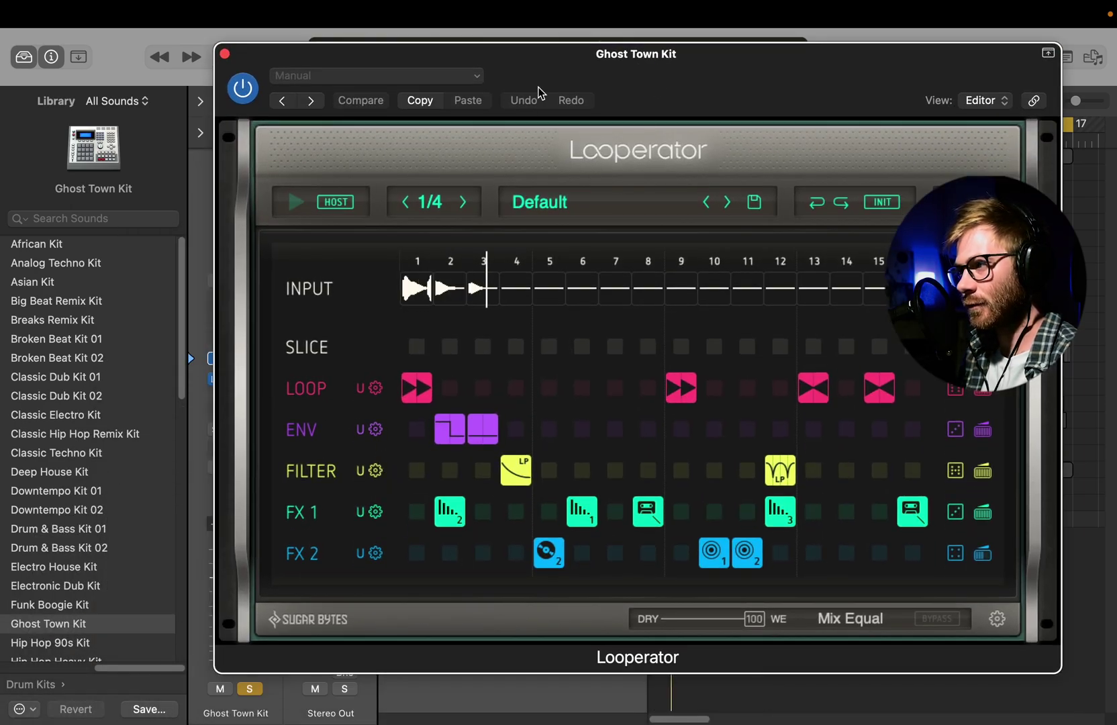
{"action": "left_click_drag", "start_coordinate": [420, 167], "coordinate": [540, 190]}
{"action": "left_click", "coordinate": [214, 379]}
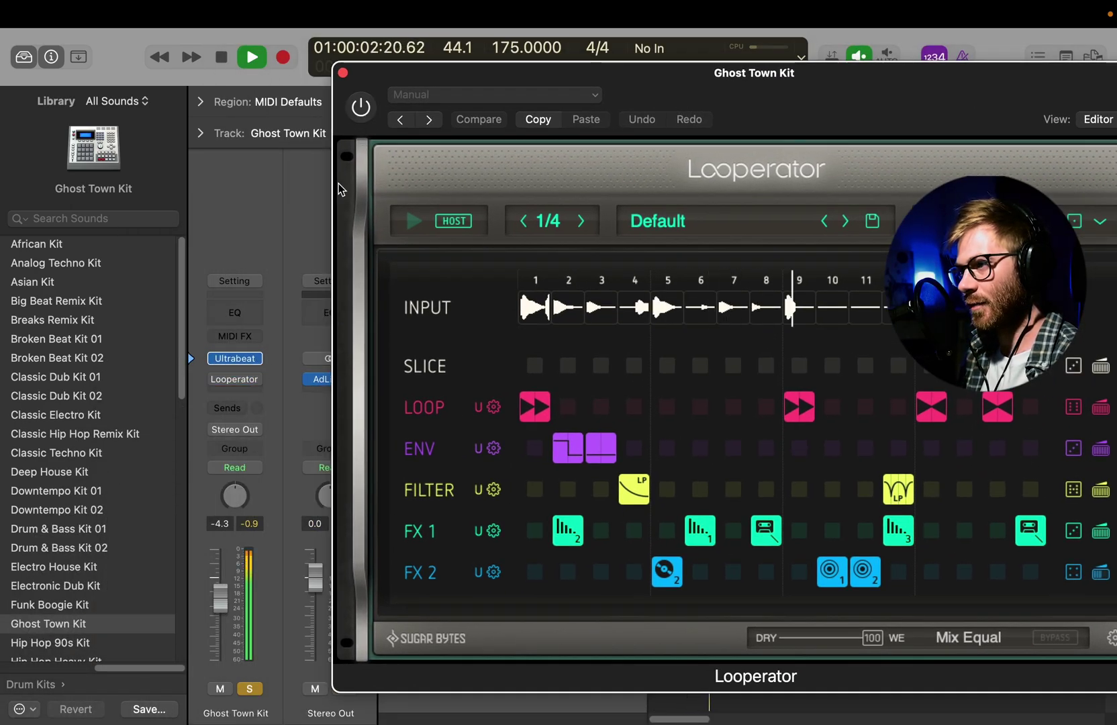
{"action": "key", "text": "space"}
Reopen the Ultrabeat instrument and show its step sequencer in full view.
{"action": "mouse_move", "coordinate": [240, 381]}
{"action": "left_click", "coordinate": [234, 359]}
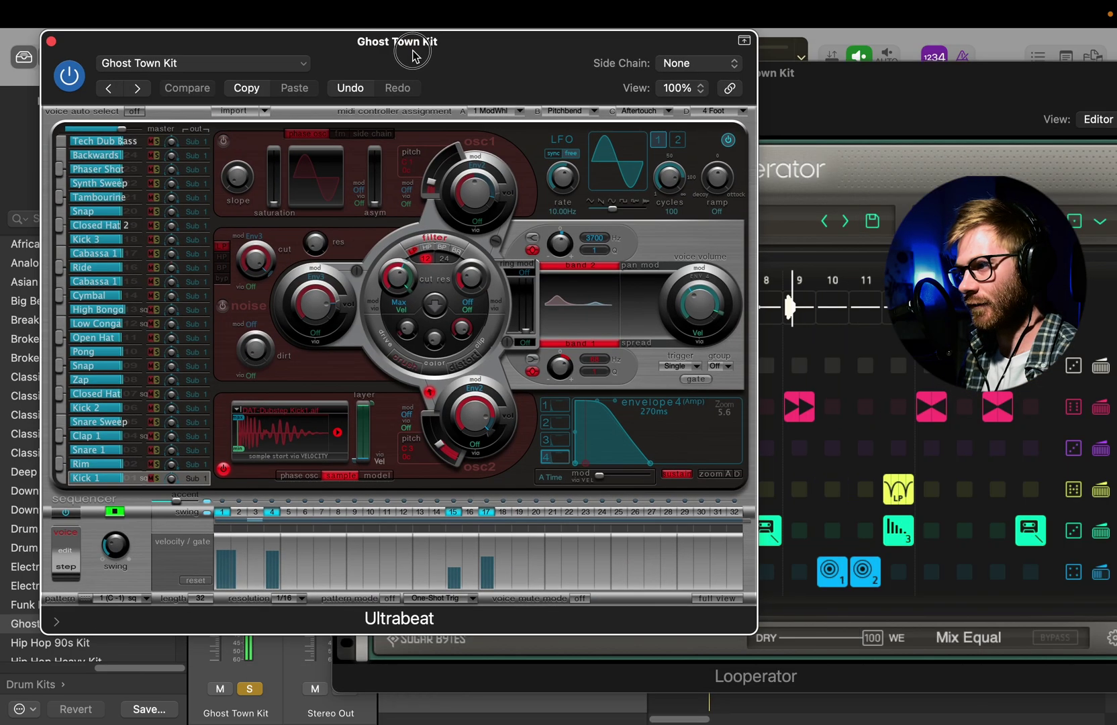
{"action": "left_click_drag", "start_coordinate": [398, 41], "coordinate": [387, 62]}
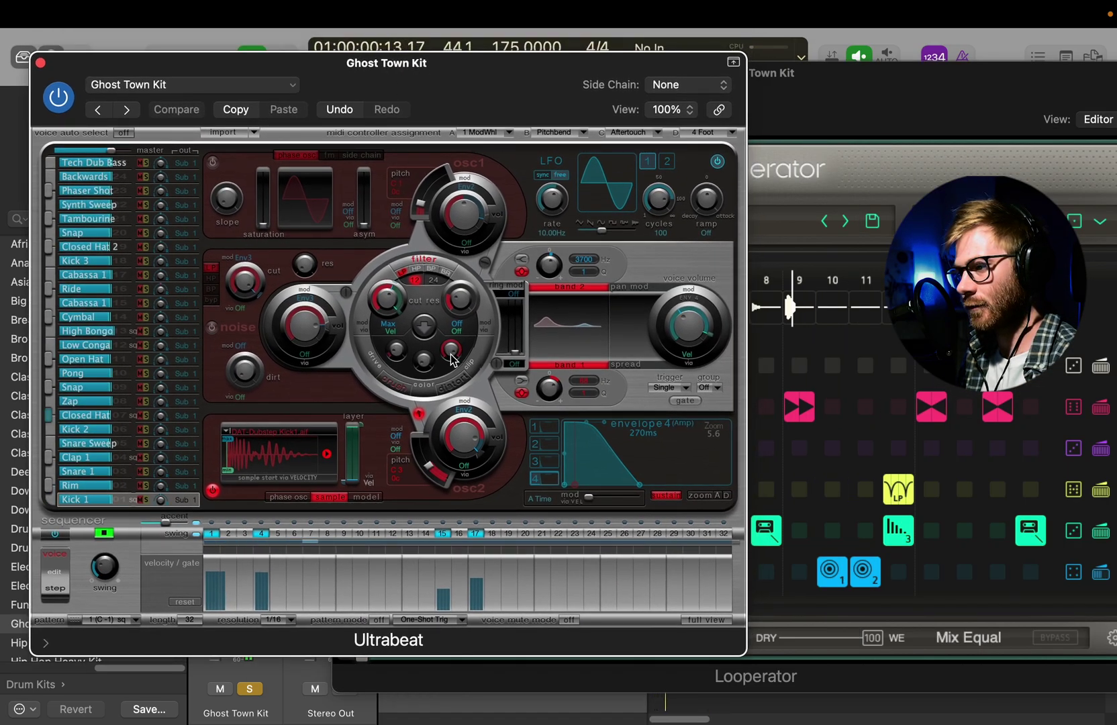
{"action": "left_click", "coordinate": [714, 620]}
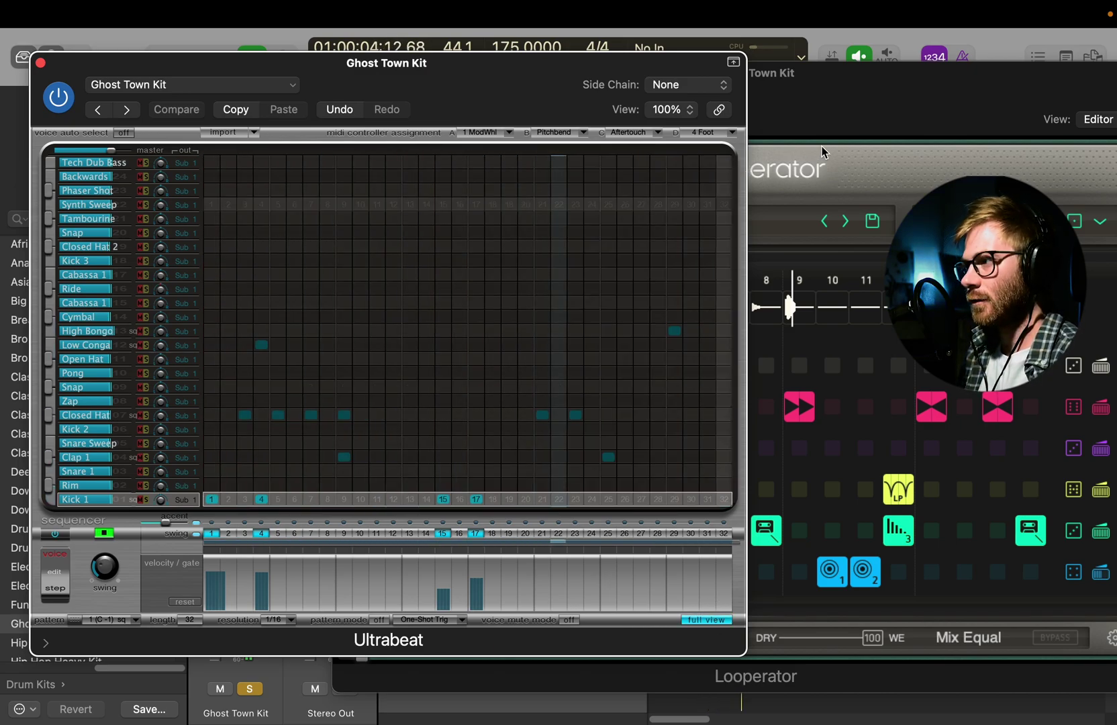
Bring the Looperator editor forward, turn the effect back on and reposition its window so it is fully visible.
{"action": "left_click", "coordinate": [808, 149]}
{"action": "left_click", "coordinate": [361, 109]}
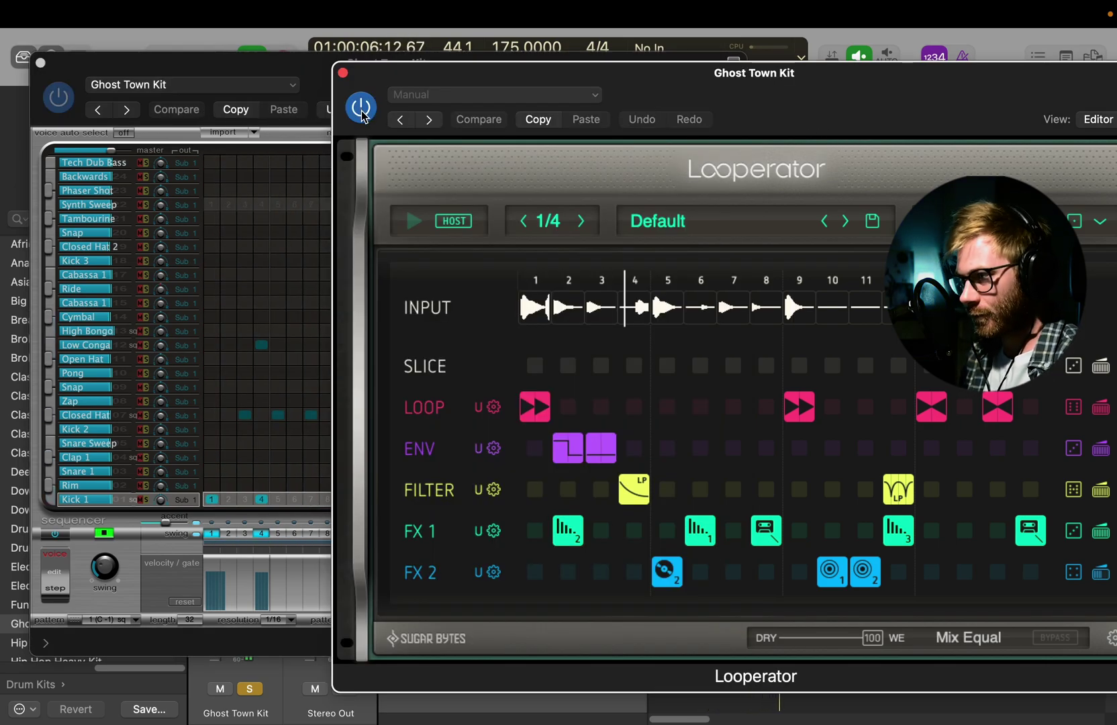
{"action": "left_click_drag", "start_coordinate": [859, 115], "coordinate": [744, 110]}
Audition successive Looperator presets from Andromeda 2 through to Choir And Reverb, and close the Ultrabeat and Looperator windows.
{"action": "left_click", "coordinate": [729, 219]}
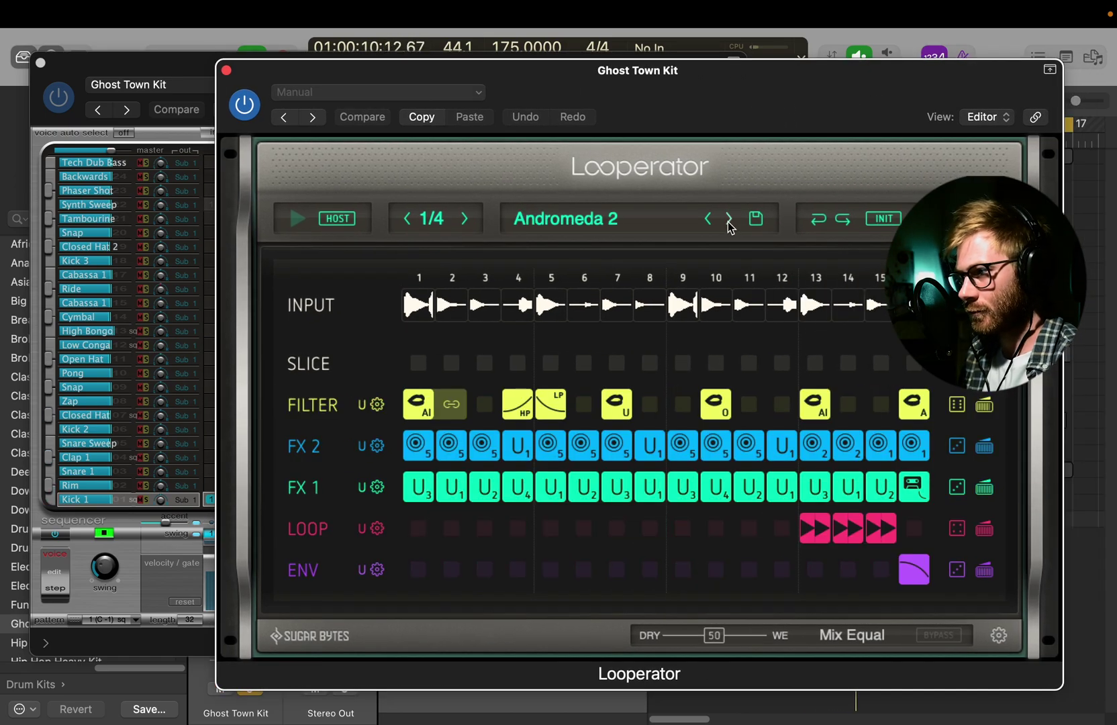
{"action": "left_click", "coordinate": [729, 218]}
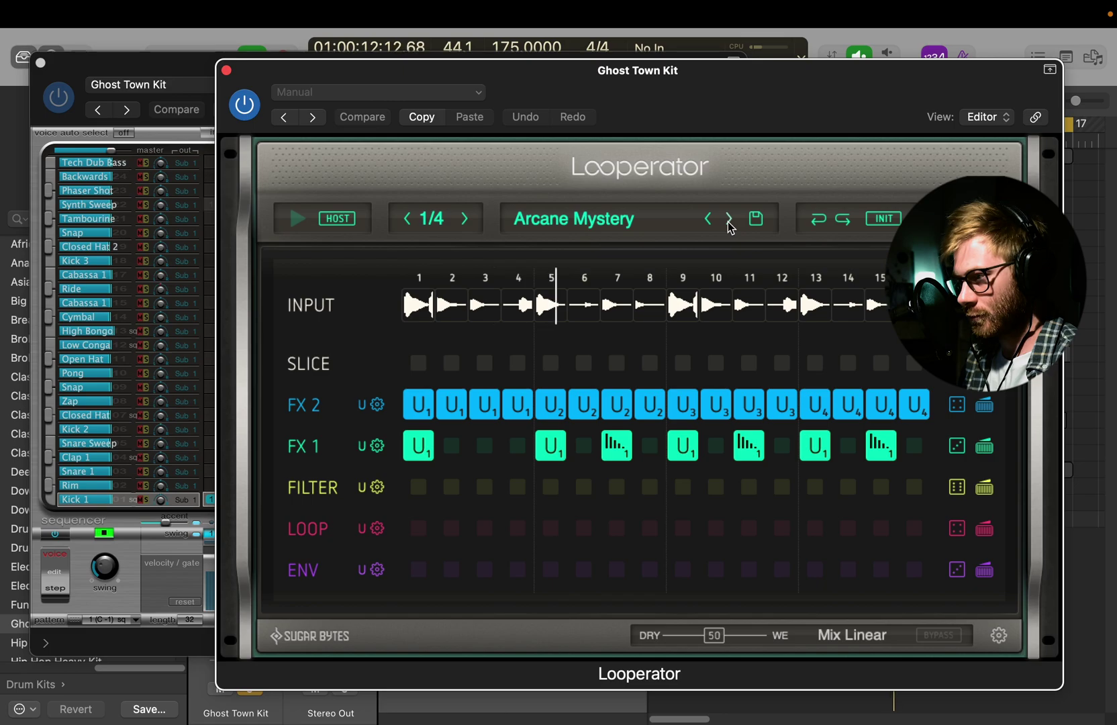
{"action": "left_click", "coordinate": [729, 219]}
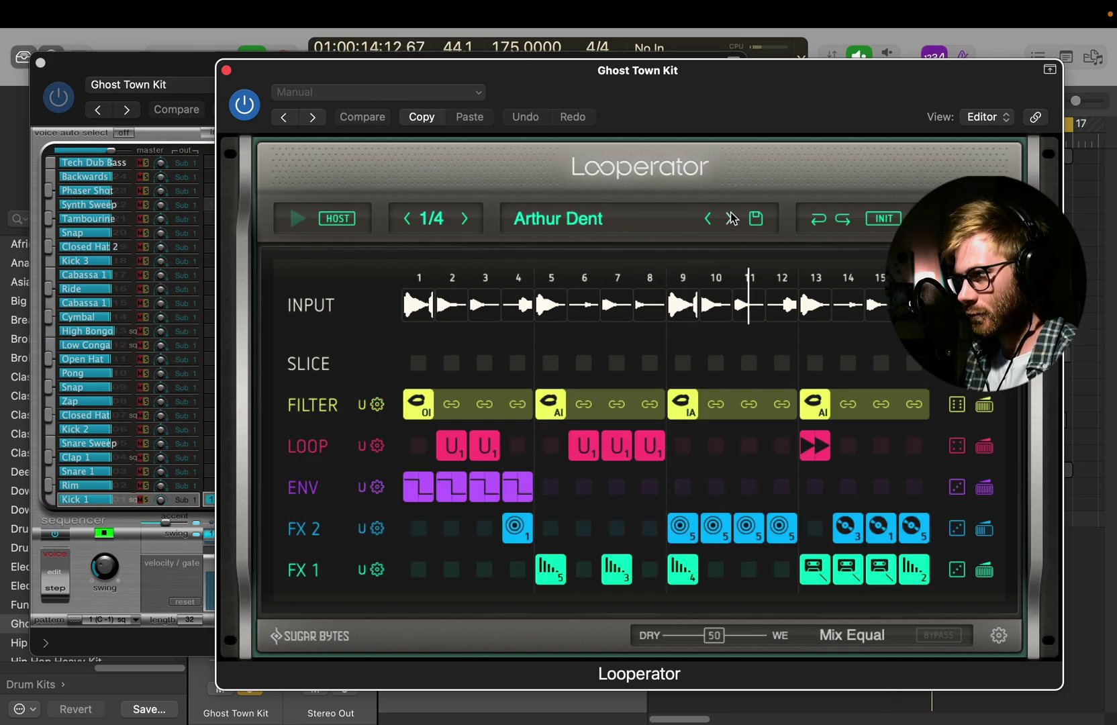
{"action": "left_click", "coordinate": [730, 219]}
{"action": "left_click", "coordinate": [731, 219]}
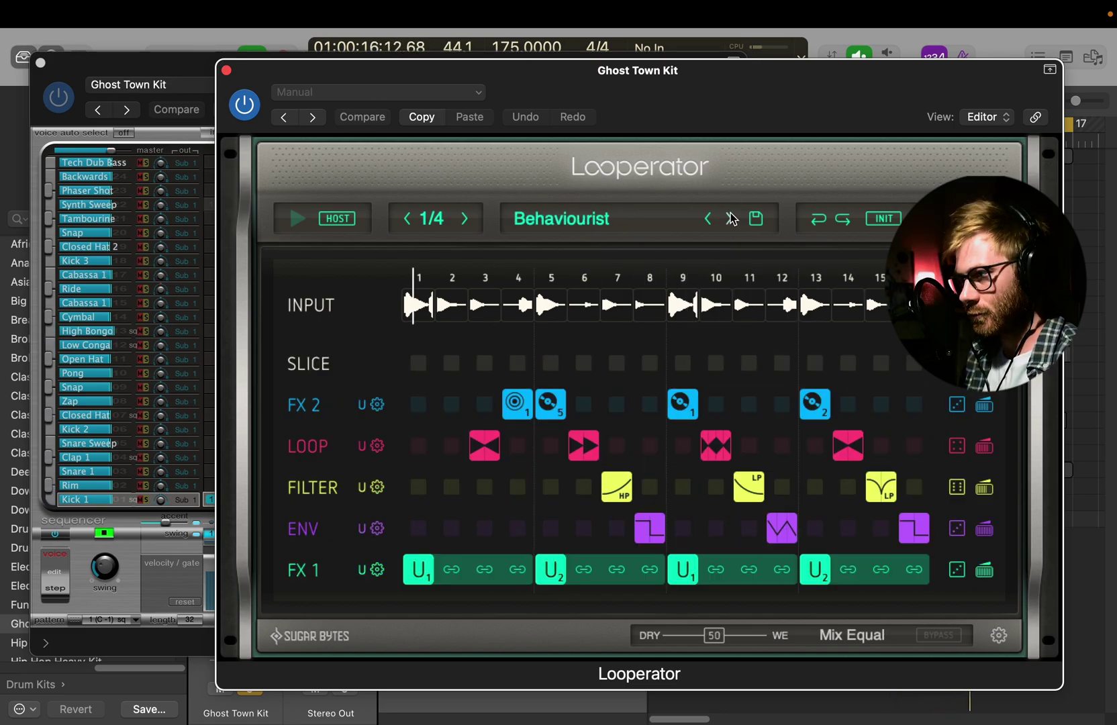
{"action": "left_click", "coordinate": [731, 219]}
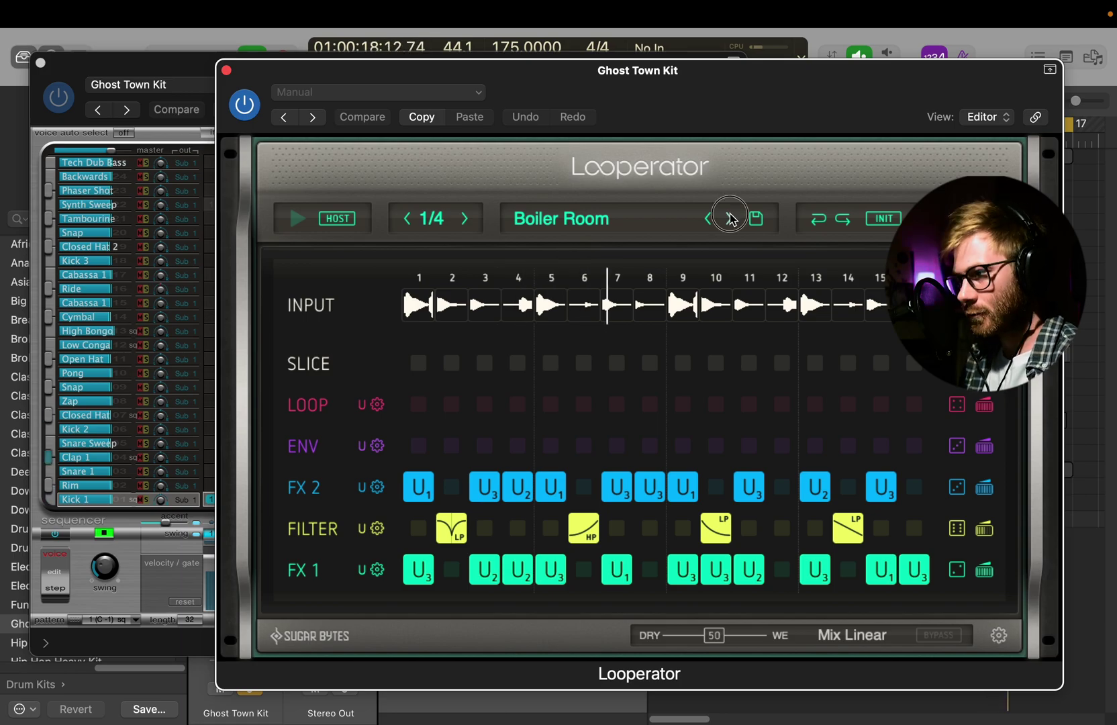
{"action": "left_click", "coordinate": [731, 219]}
{"action": "left_click", "coordinate": [731, 219]}
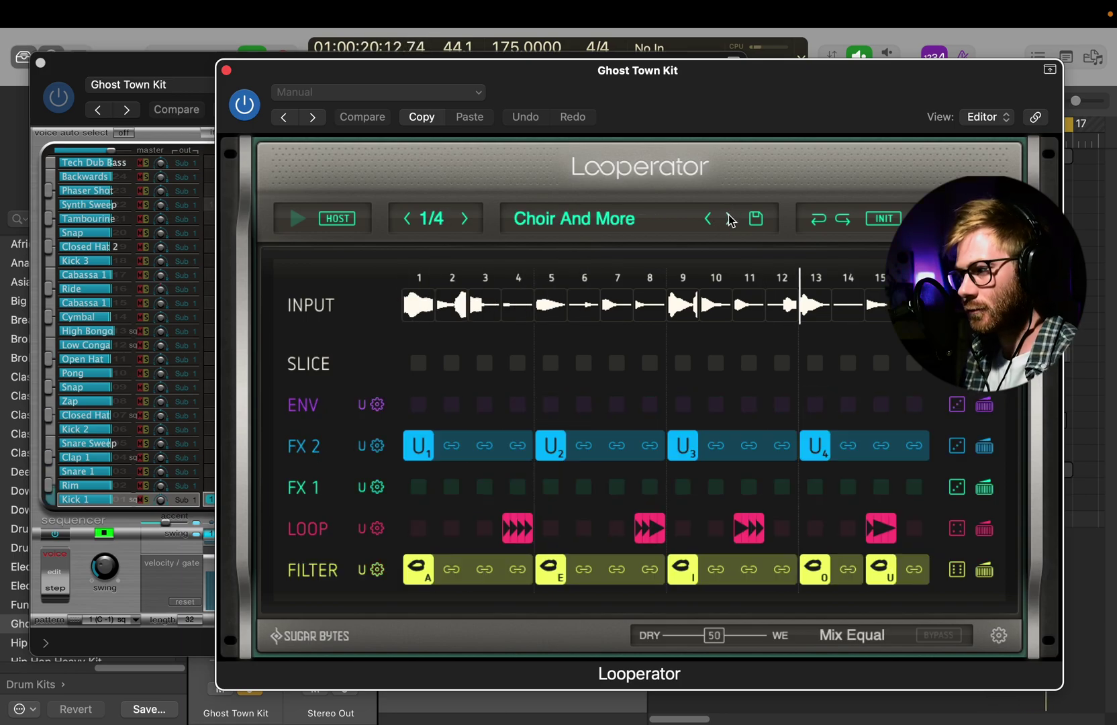
{"action": "left_click", "coordinate": [730, 218]}
{"action": "left_click", "coordinate": [40, 63]}
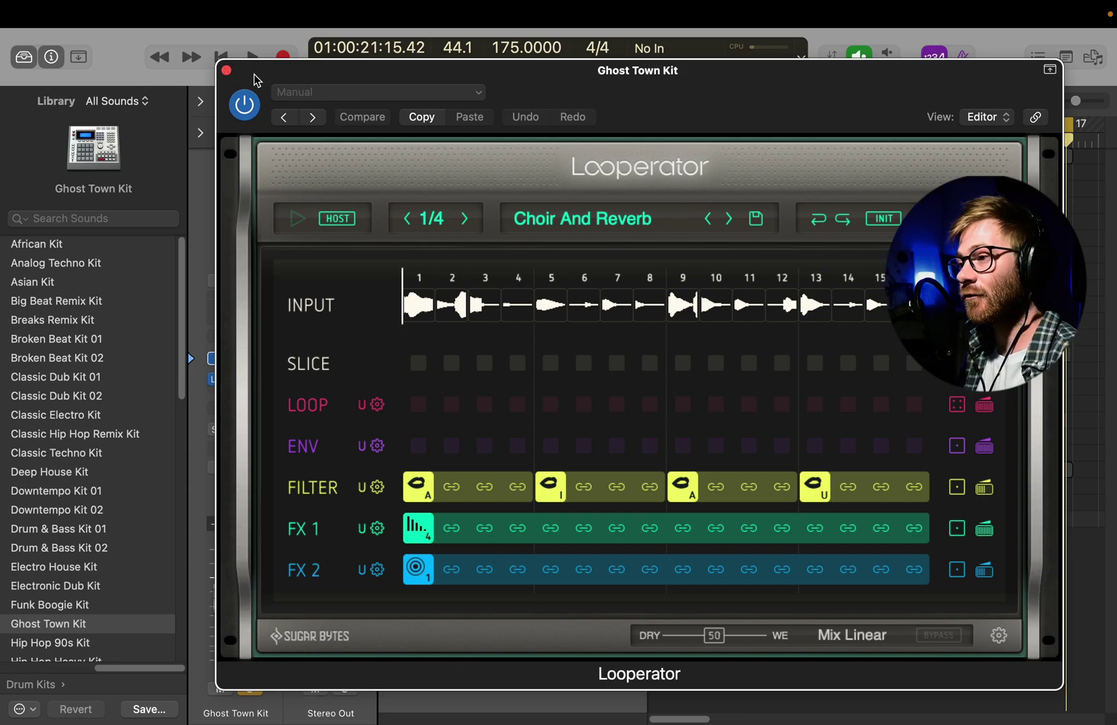
{"action": "left_click", "coordinate": [226, 70]}
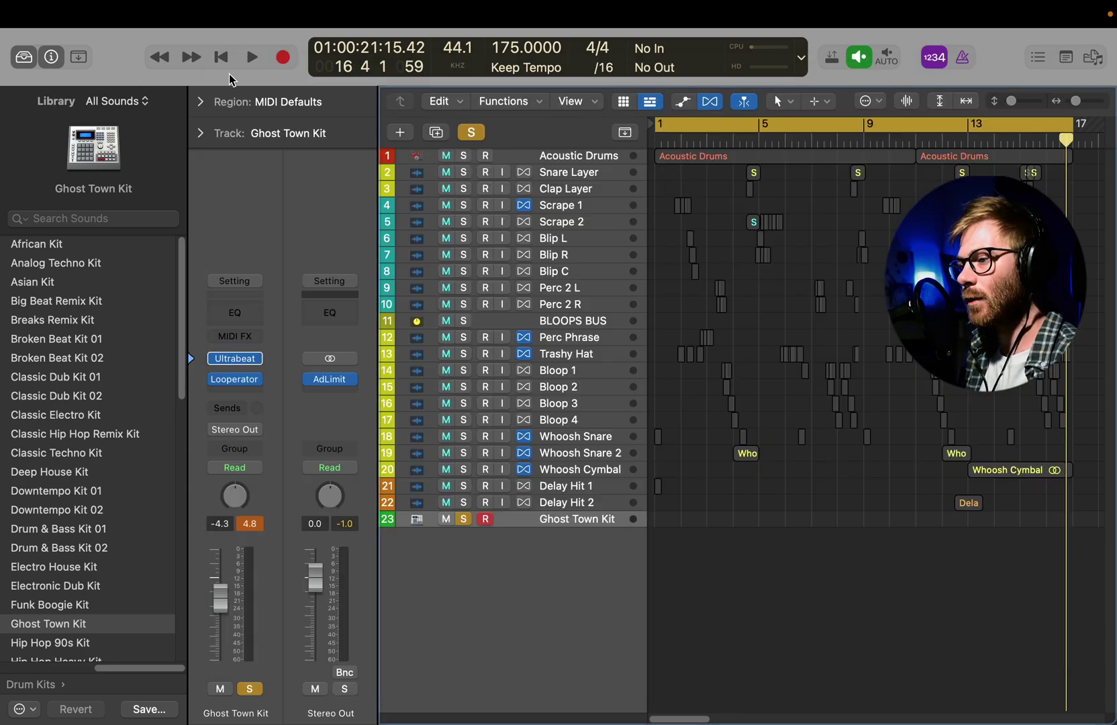
Clear the Ghost Town Kit channel's peak reading and turn off the active solo.
{"action": "left_click", "coordinate": [540, 523]}
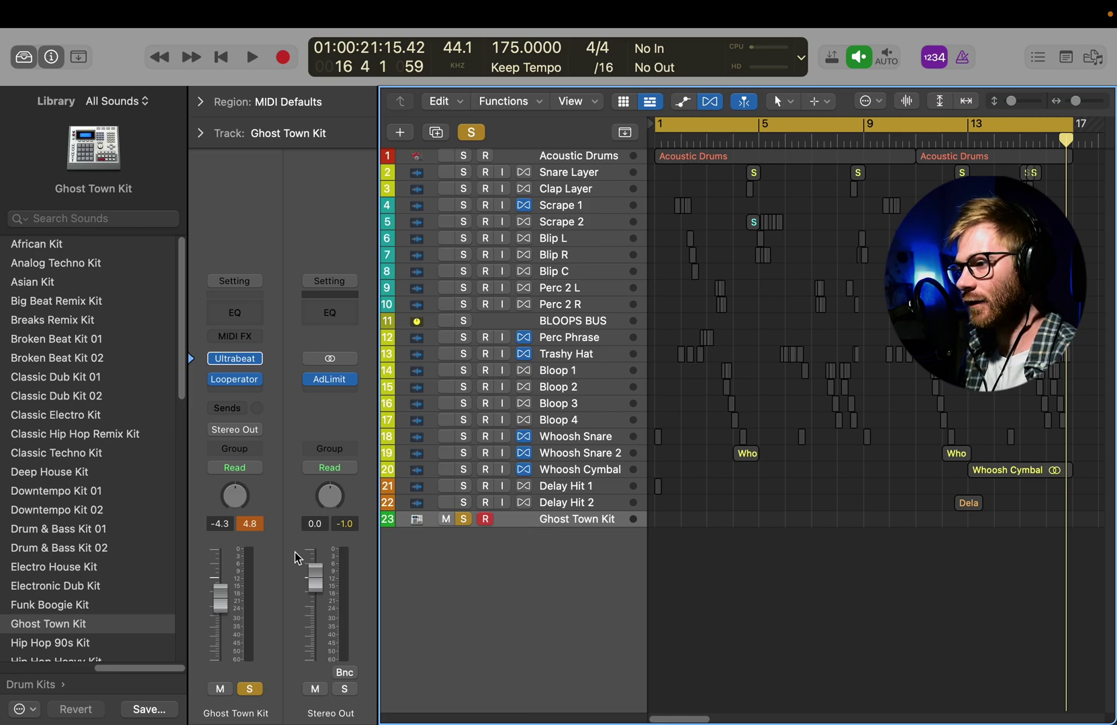
{"action": "left_click", "coordinate": [252, 523]}
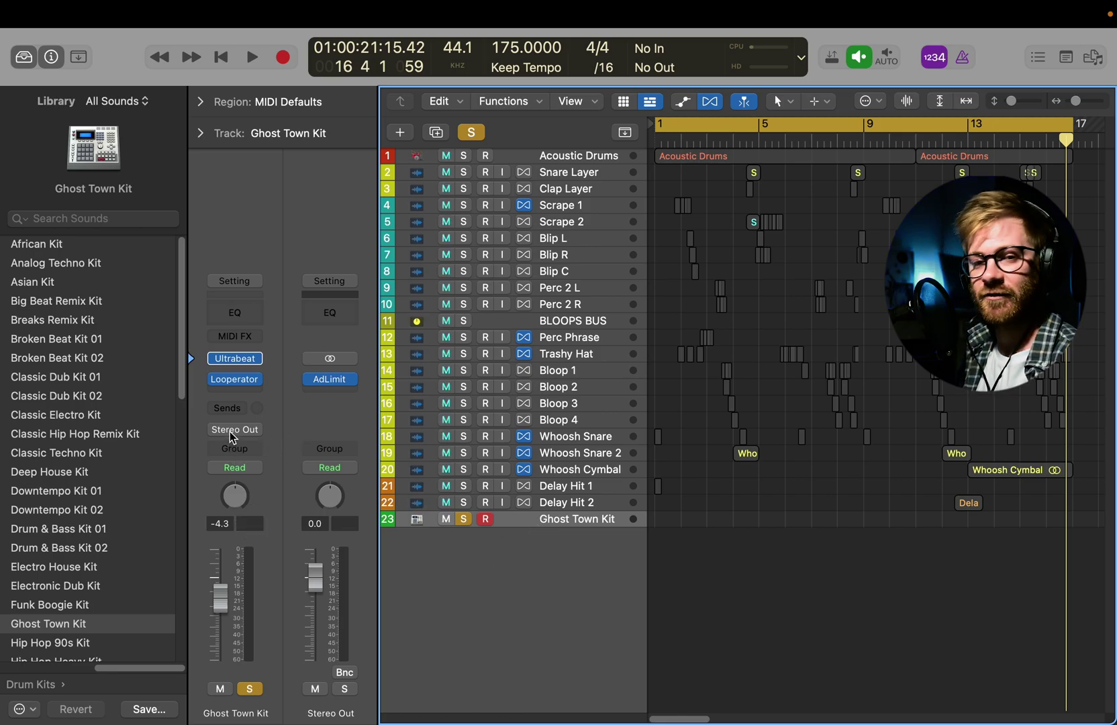
{"action": "left_click", "coordinate": [479, 136]}
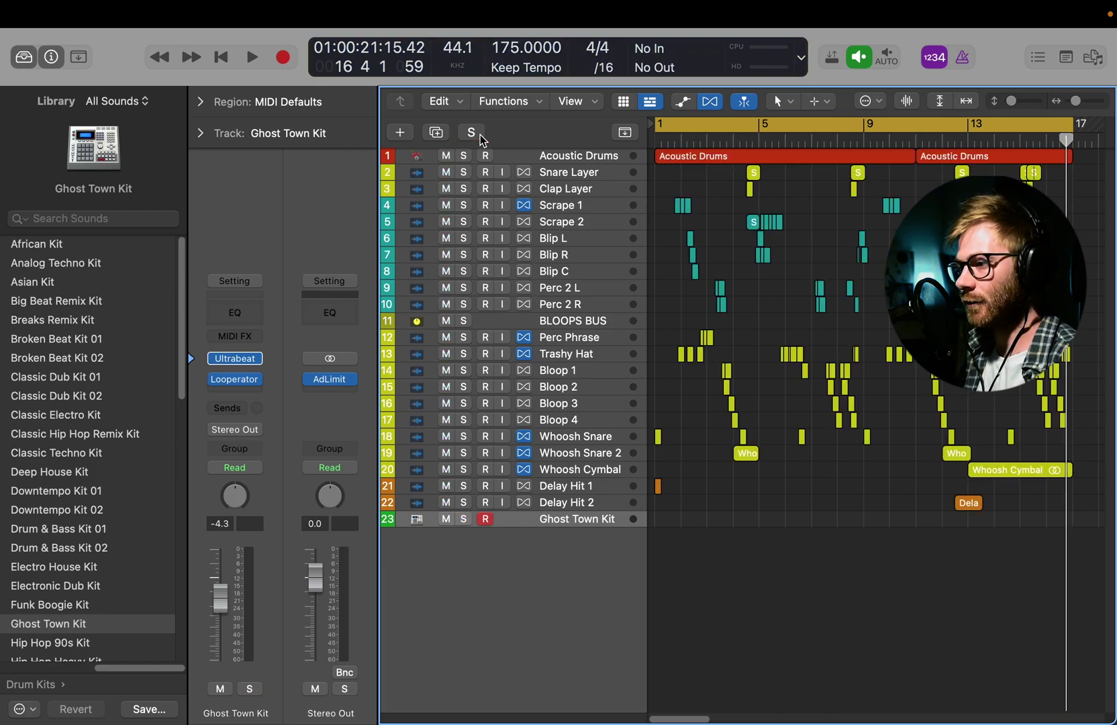
Return the playhead to the project start and add a send to Bus 20 on the Ghost Town Kit channel.
{"action": "key", "text": "super+Down"}
{"action": "key", "text": "super+Right"}
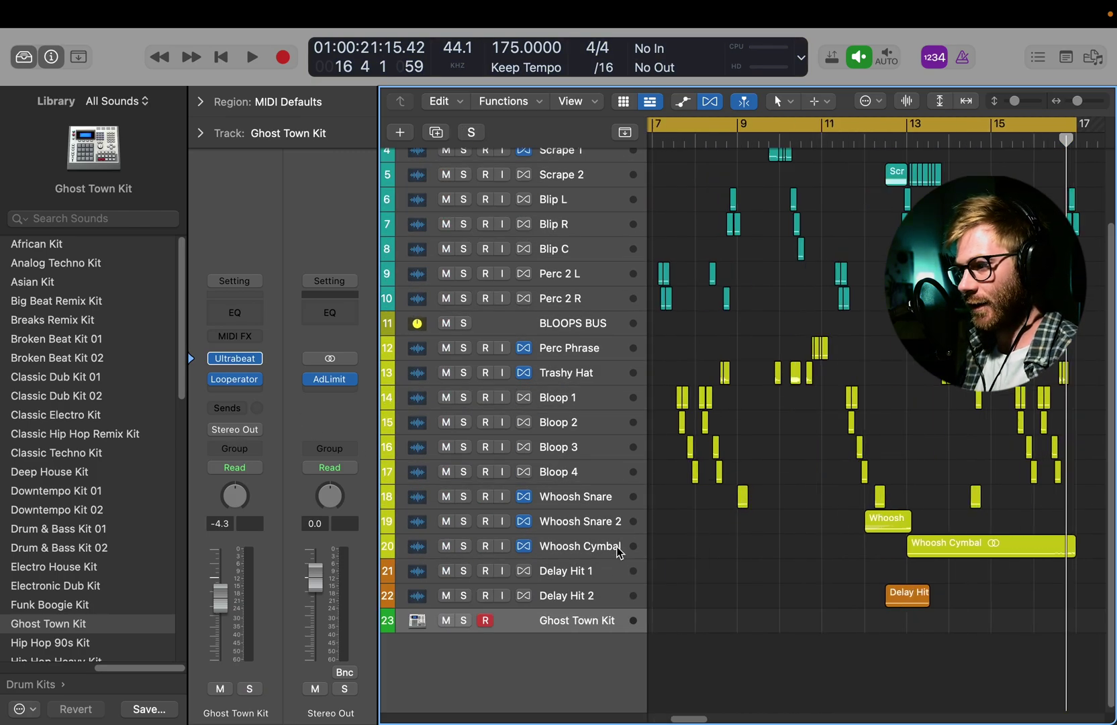
{"action": "key", "text": "Return"}
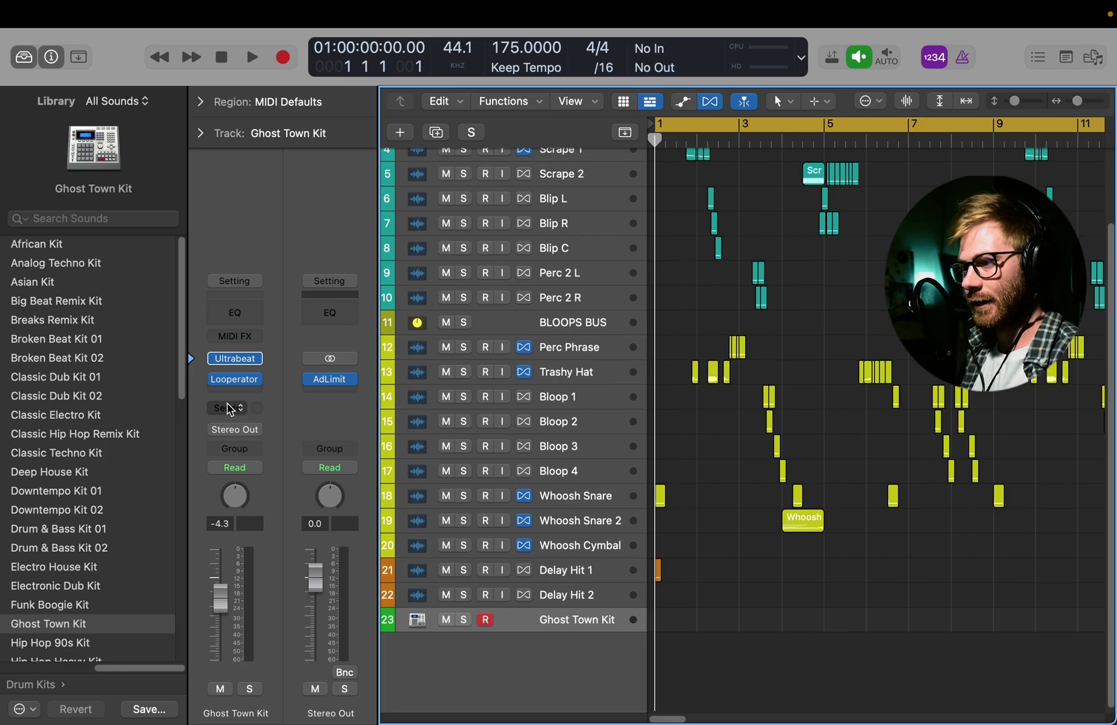
{"action": "left_click", "coordinate": [229, 408]}
{"action": "mouse_move", "coordinate": [259, 434]}
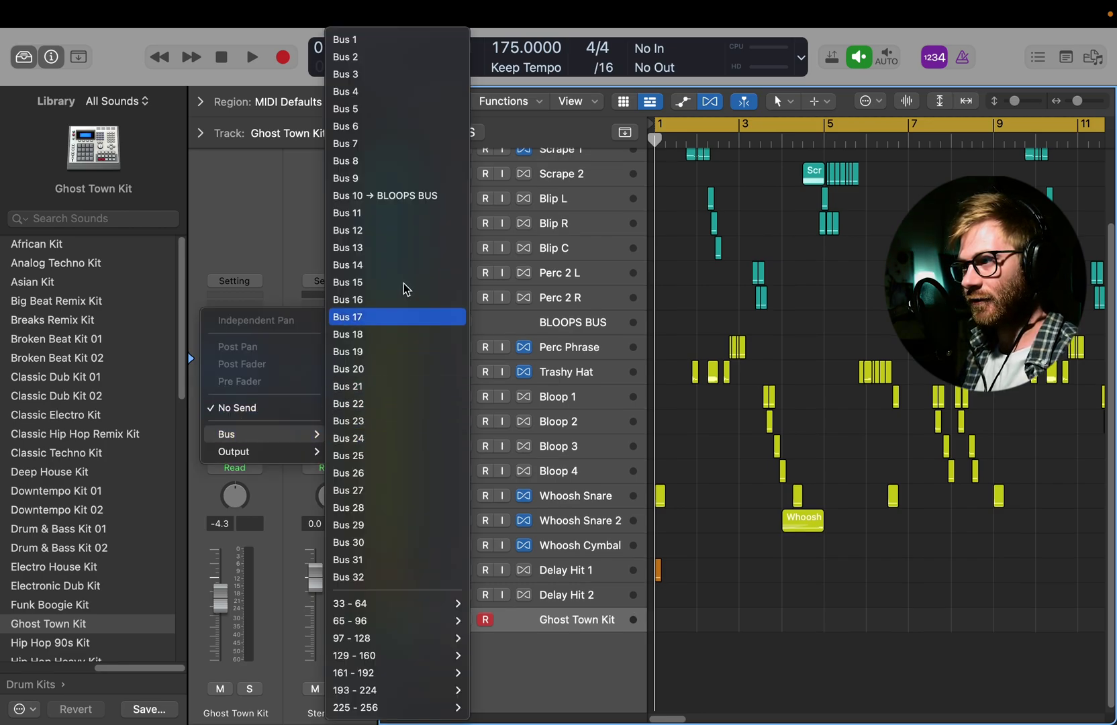
{"action": "left_click", "coordinate": [397, 368]}
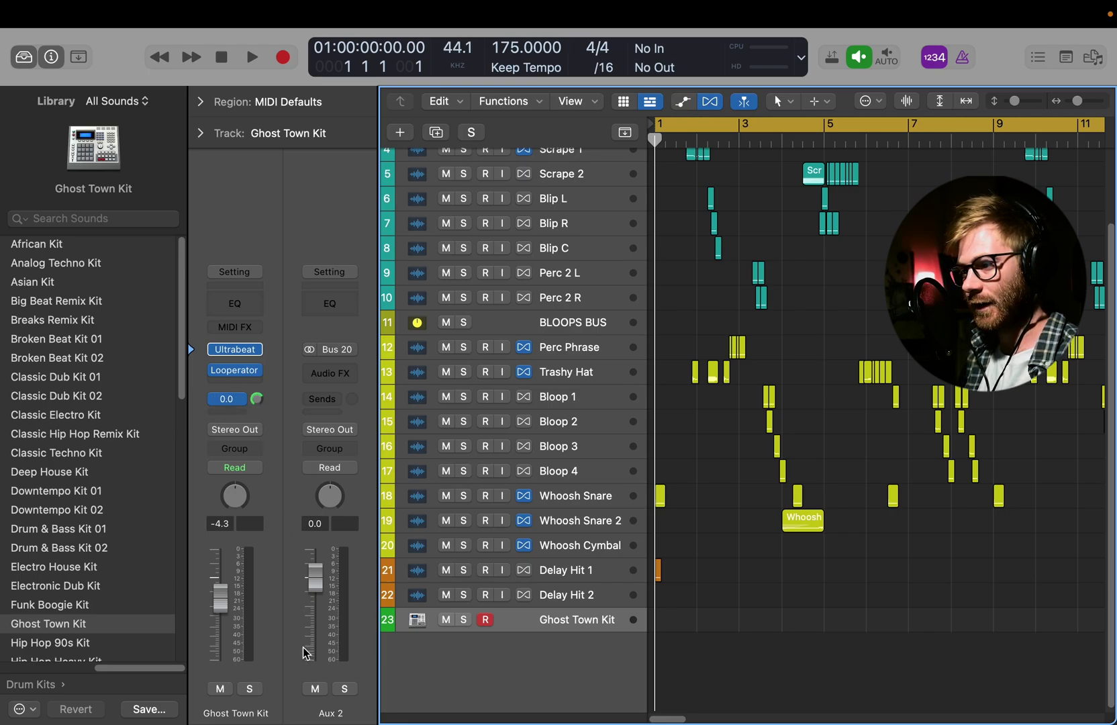
Rename the new Bus 20 aux channel LOOPERATOR RECORD and create an arrangement track for it.
{"action": "double_click", "coordinate": [333, 716]}
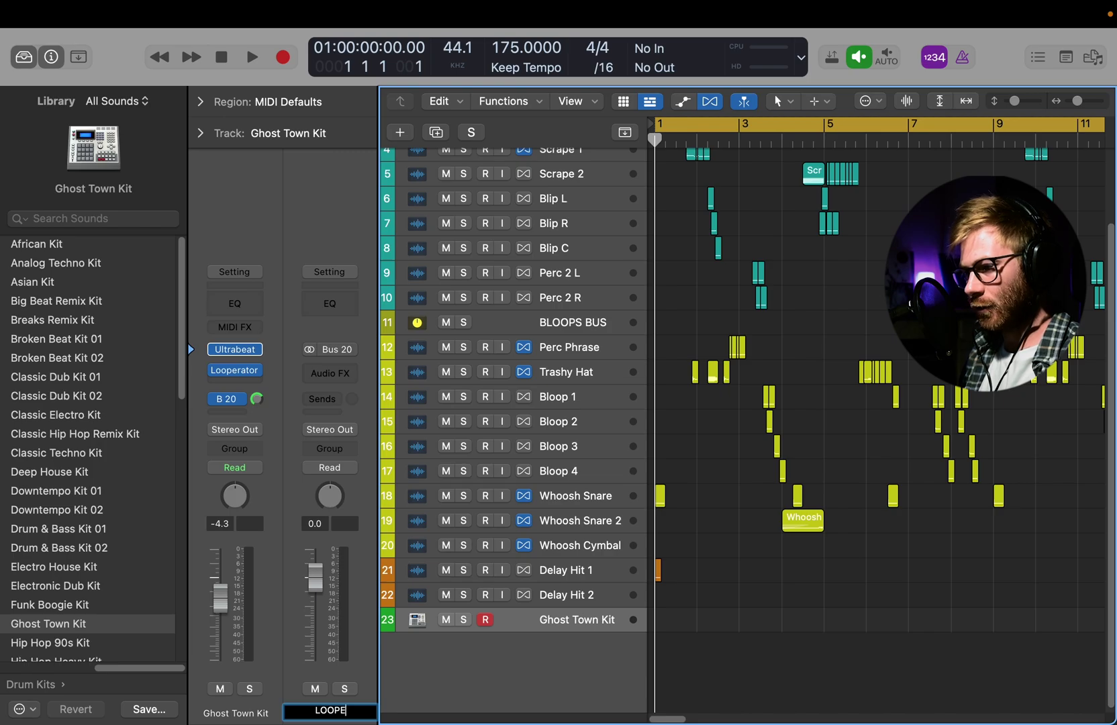
{"action": "type", "text": "LOOPERATOR RECORD"}
{"action": "key", "text": "Return"}
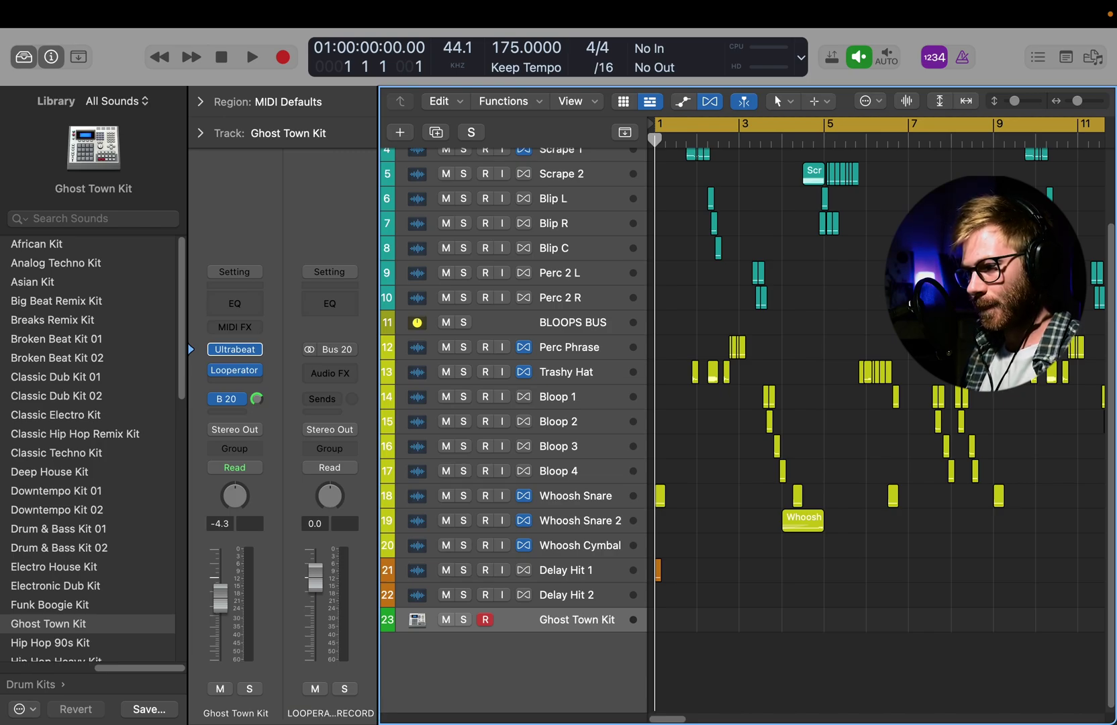
{"action": "right_click", "coordinate": [323, 722]}
{"action": "left_click", "coordinate": [400, 645]}
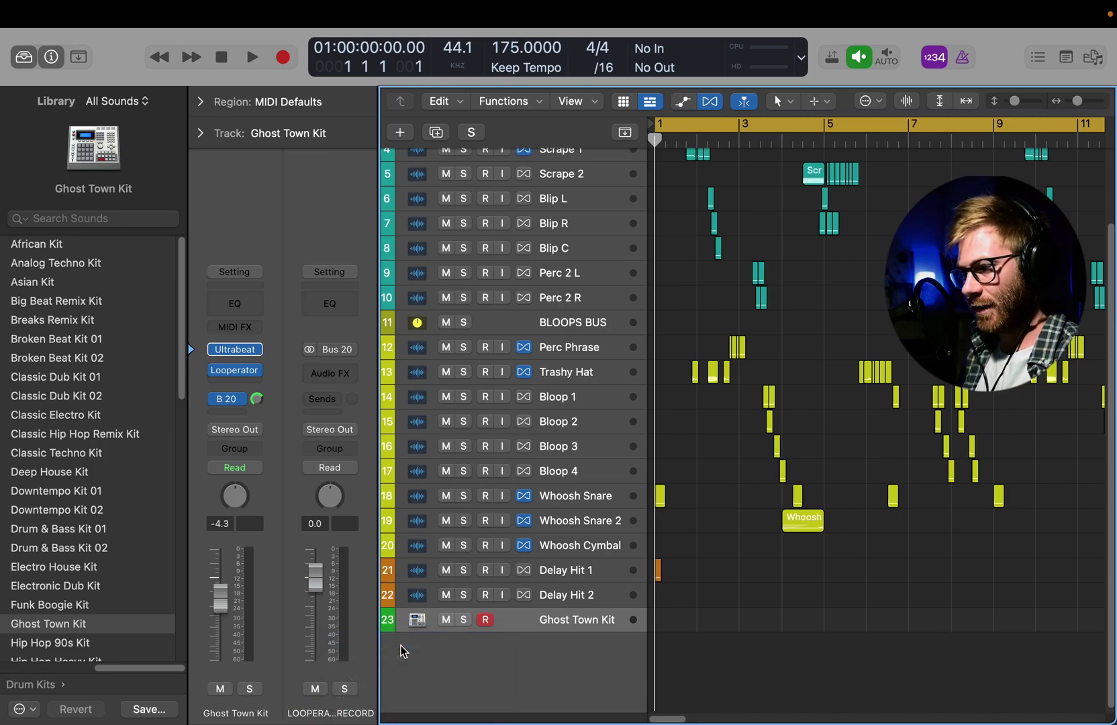
Solo the LOOPERATOR RECORD track during playback to check the signal sent from Ghost Town Kit, and stop playback.
{"action": "left_click", "coordinate": [585, 629]}
{"action": "key", "text": "space"}
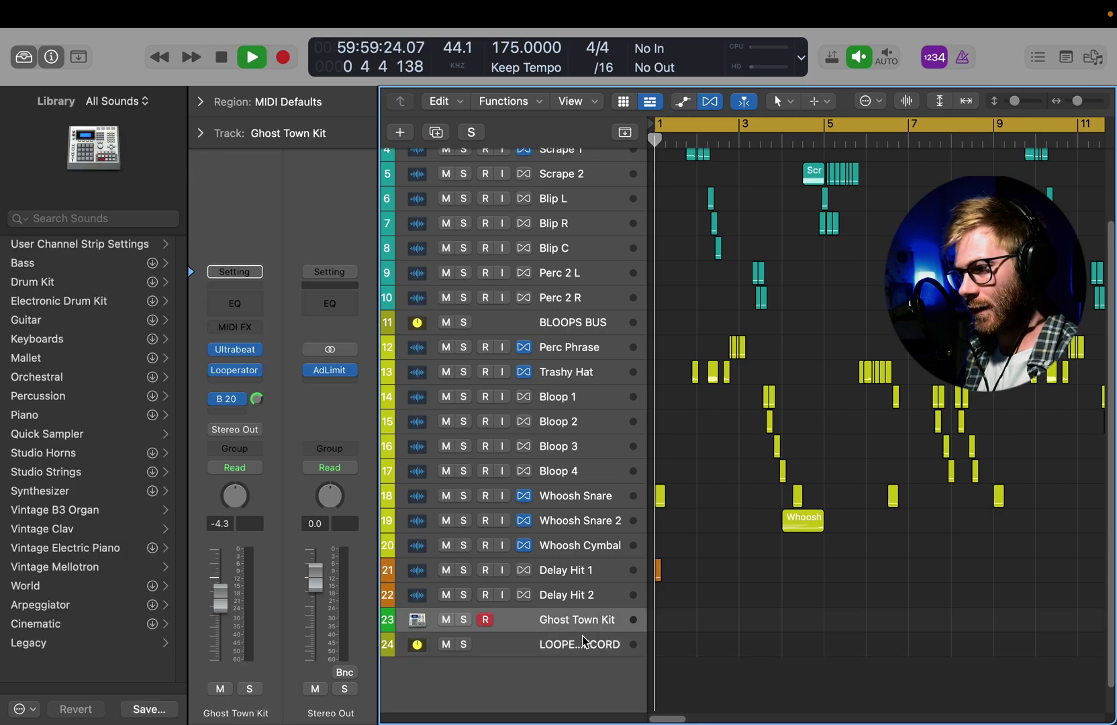
{"action": "left_click", "coordinate": [581, 646]}
{"action": "left_click", "coordinate": [463, 644]}
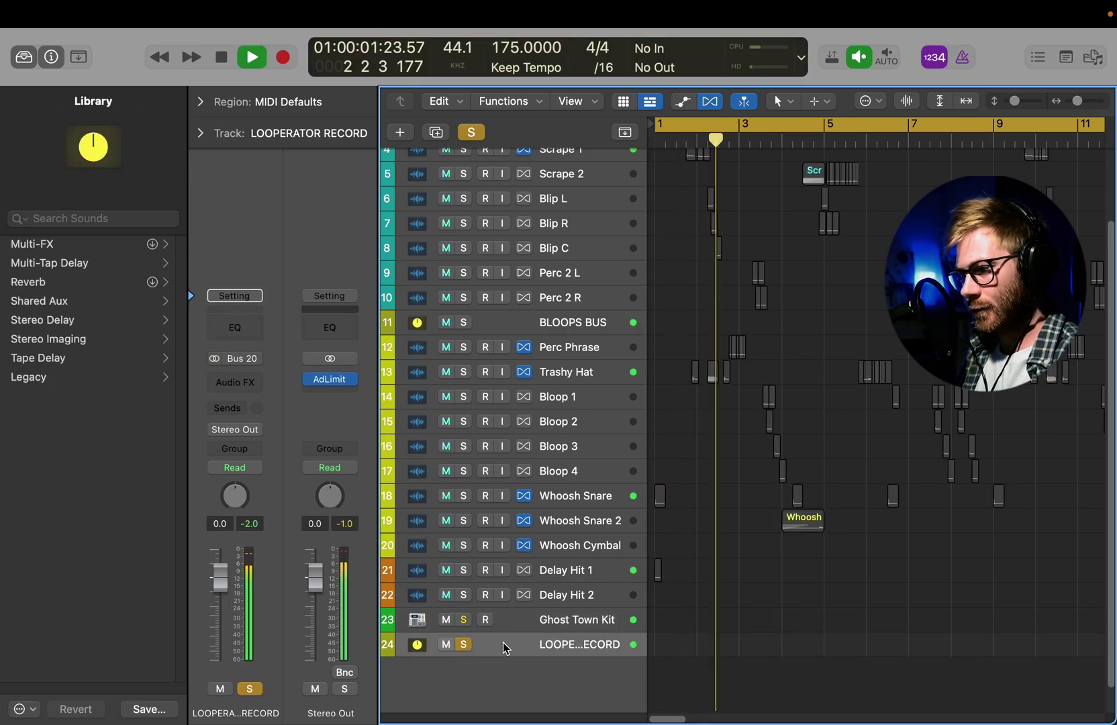
{"action": "left_click", "coordinate": [537, 619]}
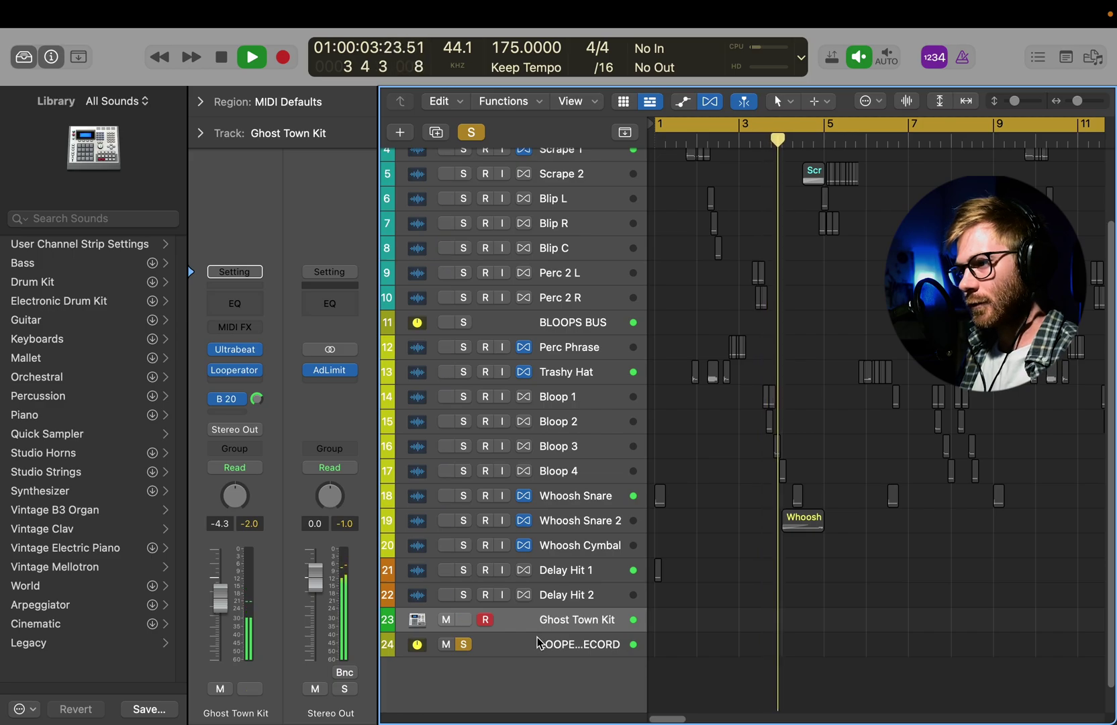
{"action": "key", "text": "space"}
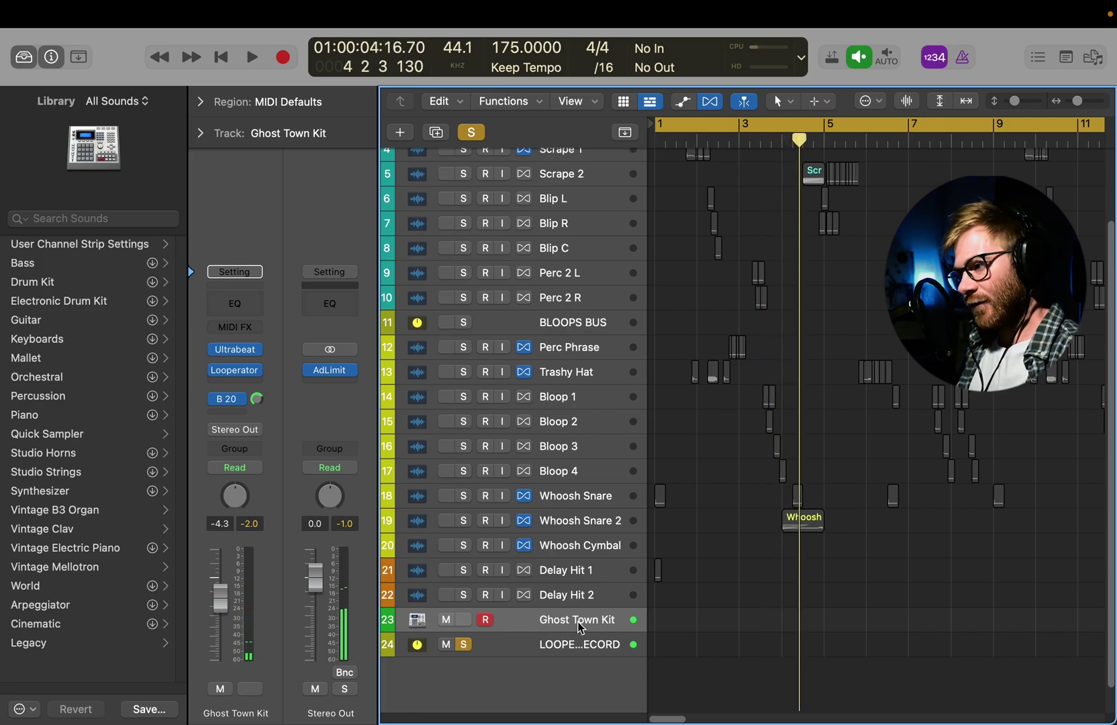
{"action": "key", "text": "s"}
{"action": "key", "text": "s"}
{"action": "left_click", "coordinate": [567, 645]}
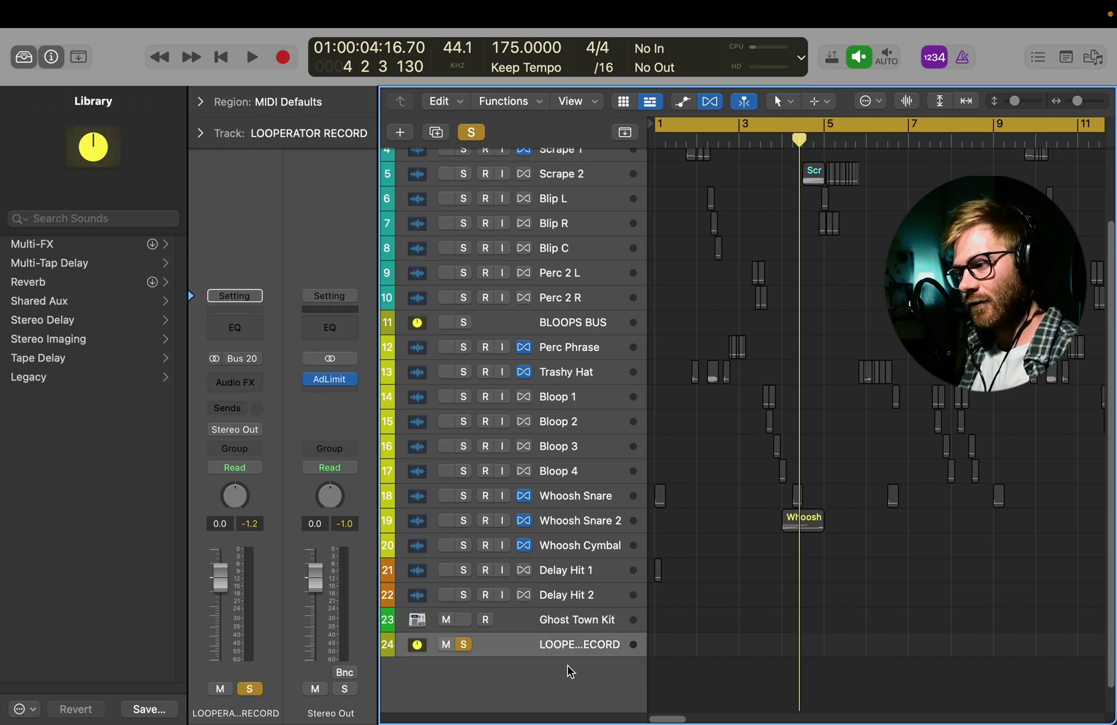
Create one audio track with its input set to Bus 20 (LOOPERATOR RECORD) and its output set to Output 1 + 2.
{"action": "key", "text": "super+Left"}
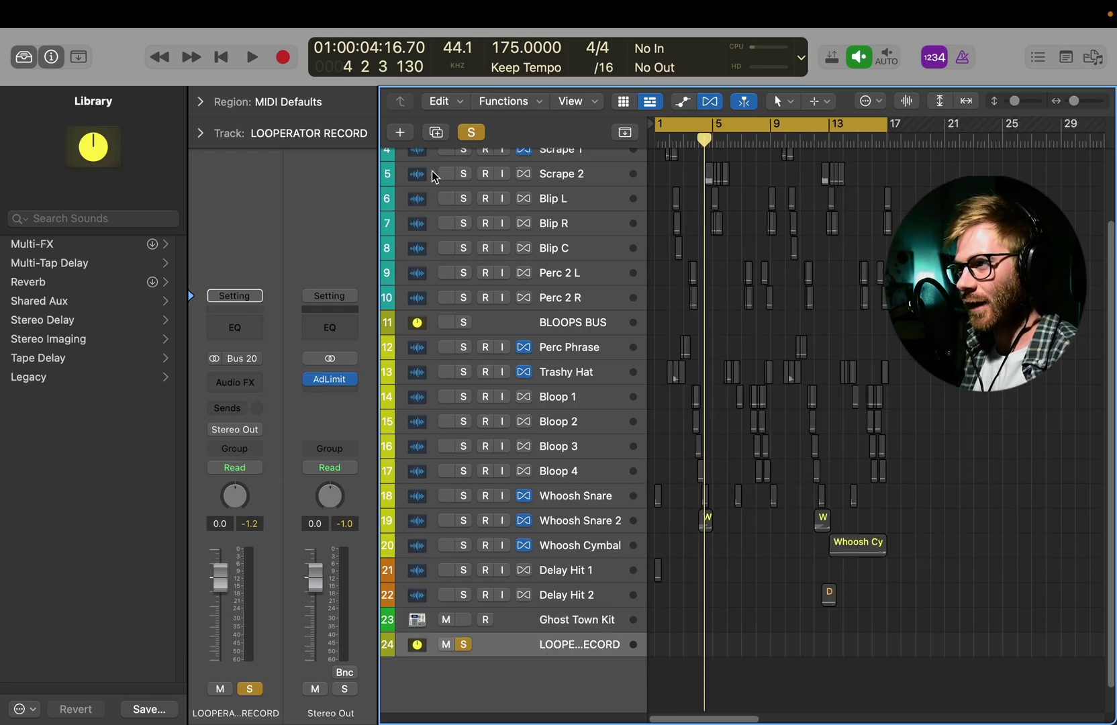
{"action": "left_click", "coordinate": [400, 132]}
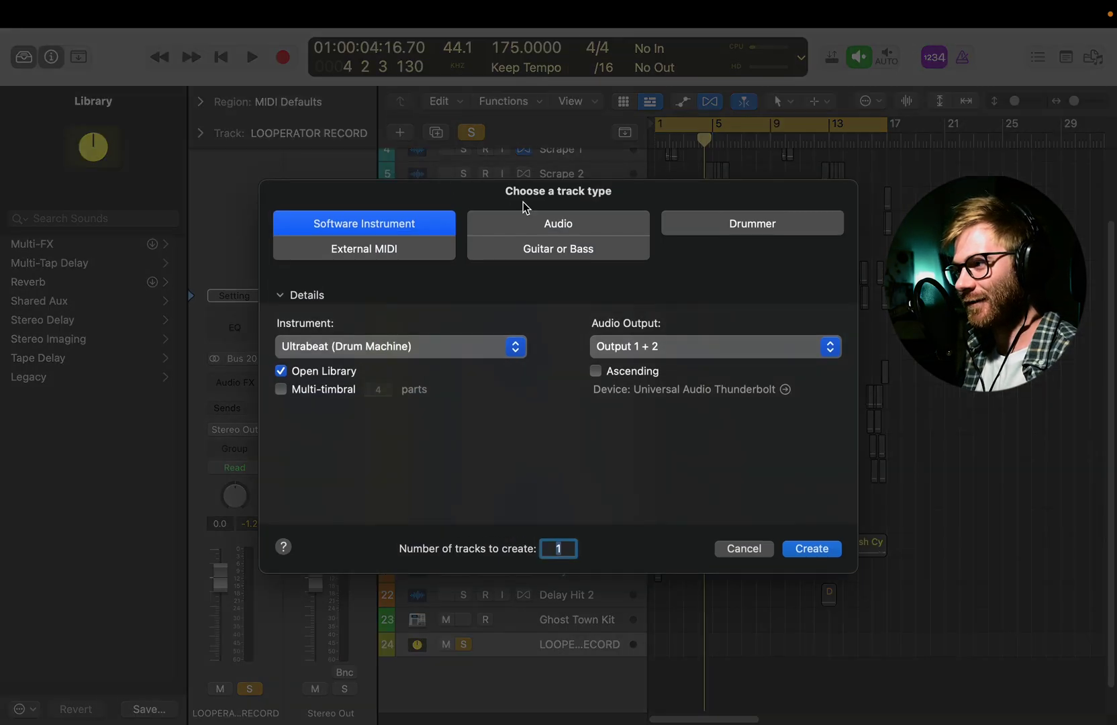
{"action": "left_click", "coordinate": [588, 224]}
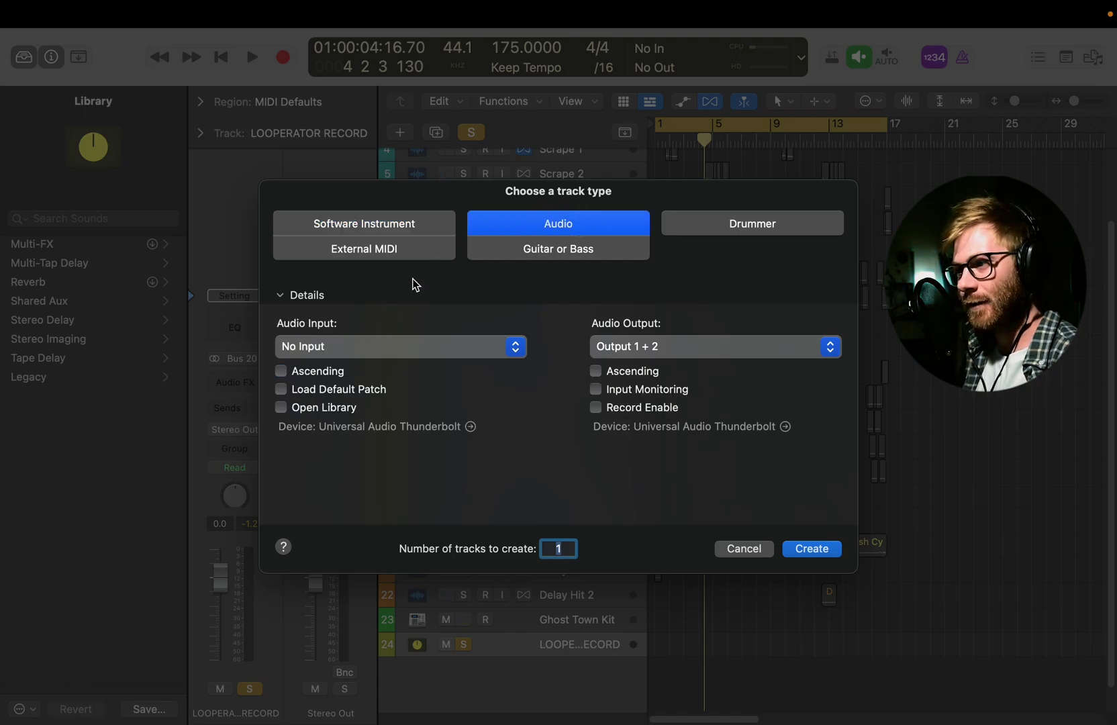
{"action": "left_click", "coordinate": [387, 351]}
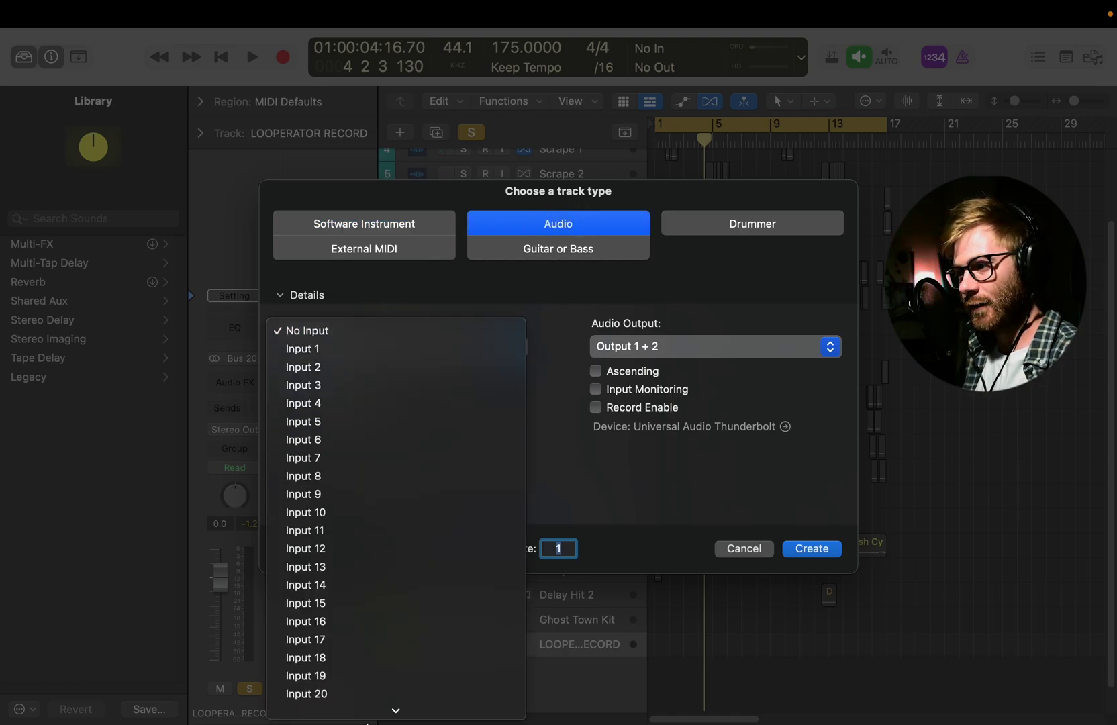
{"action": "mouse_move", "coordinate": [403, 689]}
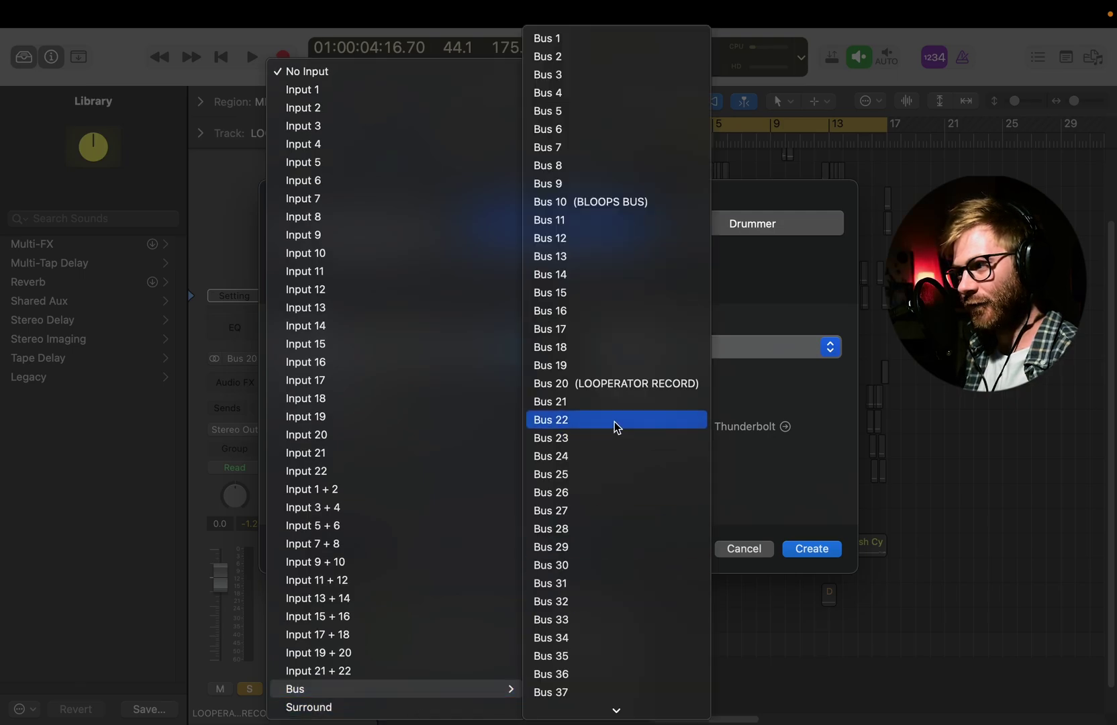
{"action": "left_click", "coordinate": [673, 388]}
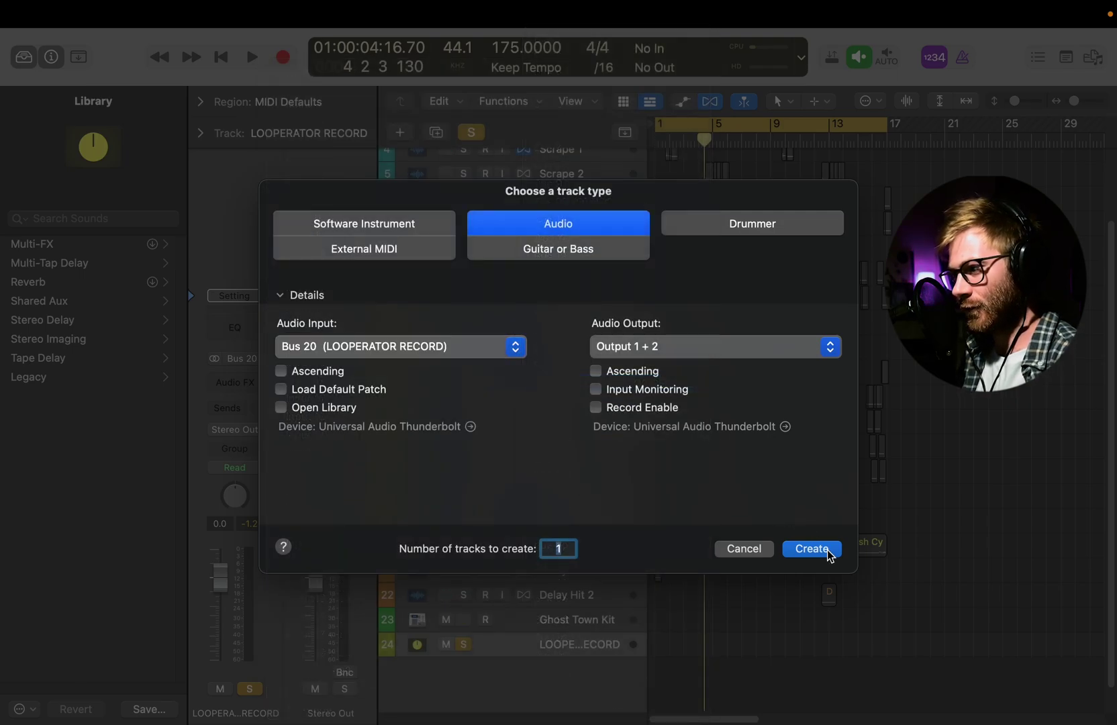
{"action": "left_click", "coordinate": [820, 549]}
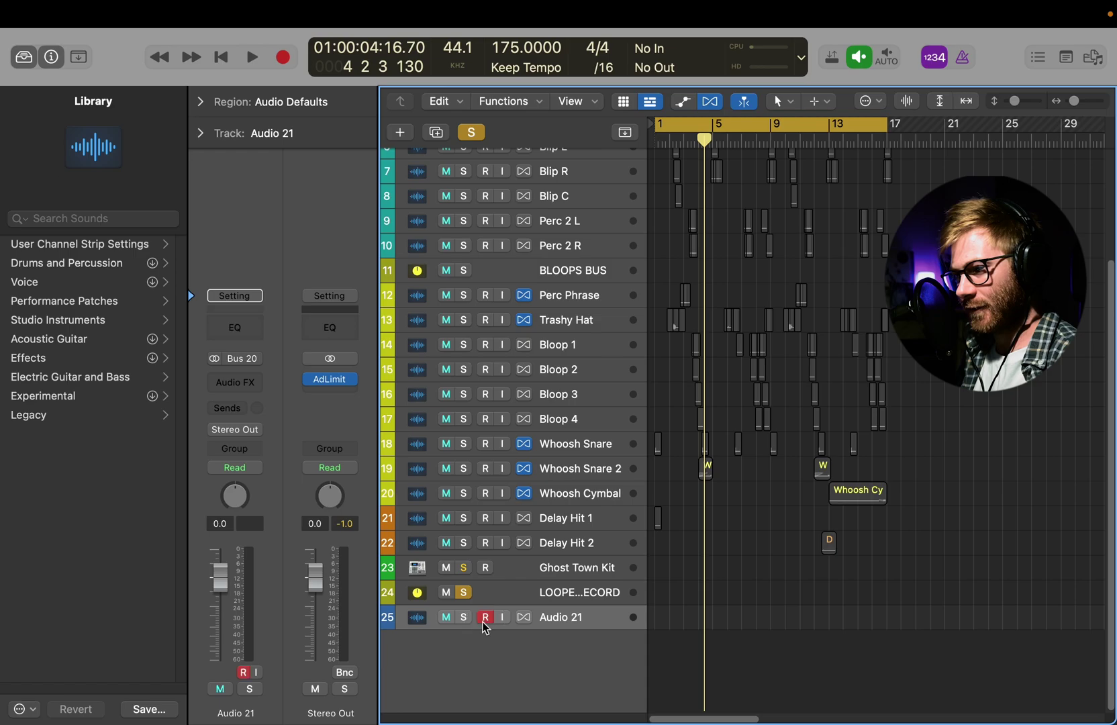
Leave the new audio track record-enabled and disarm recording on the Ghost Town Kit track.
{"action": "left_click", "coordinate": [484, 618]}
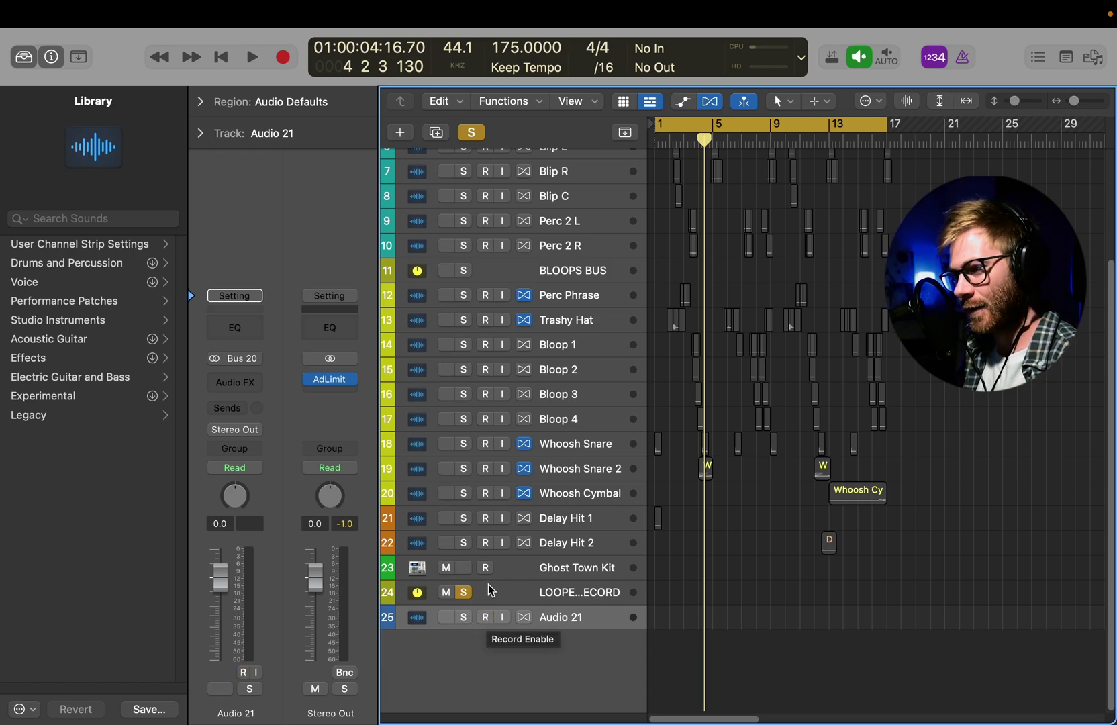
{"action": "left_click", "coordinate": [498, 569]}
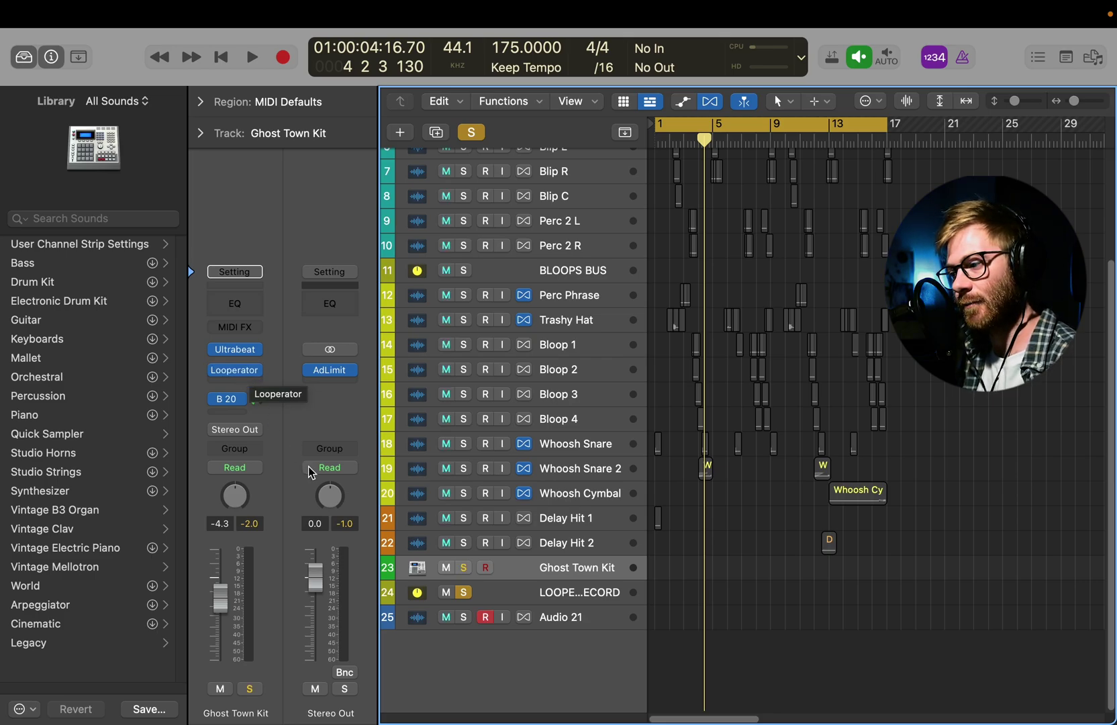
{"action": "left_click", "coordinate": [561, 615]}
{"action": "key", "text": "alt+super+r"}
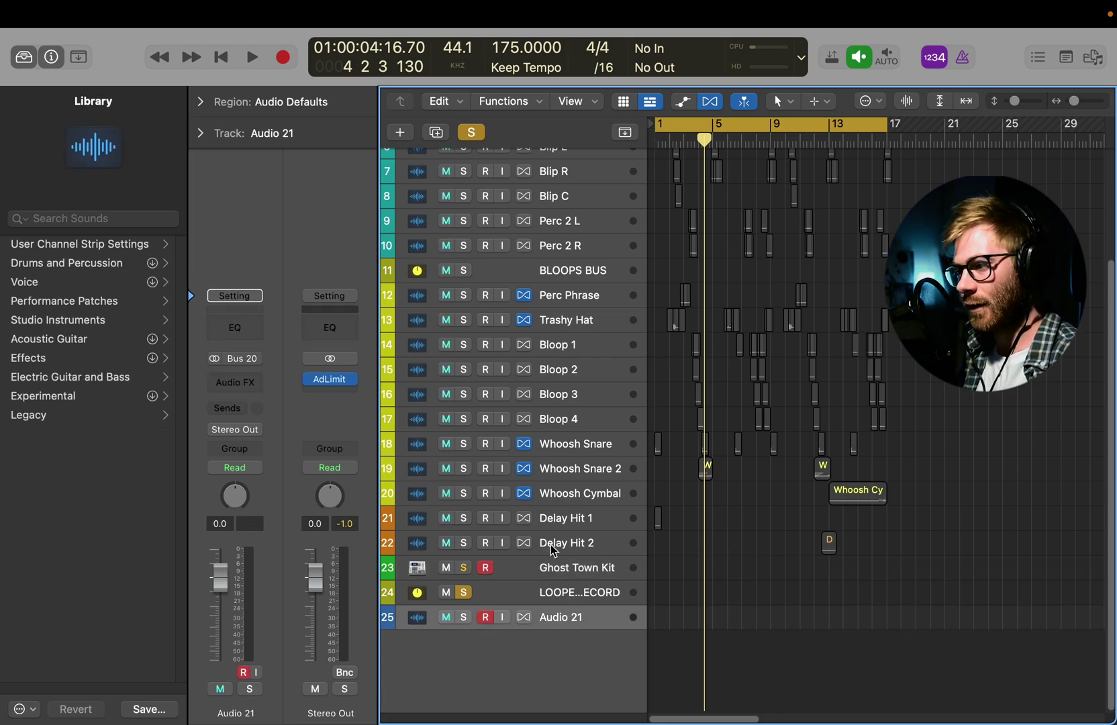
{"action": "left_click", "coordinate": [483, 569]}
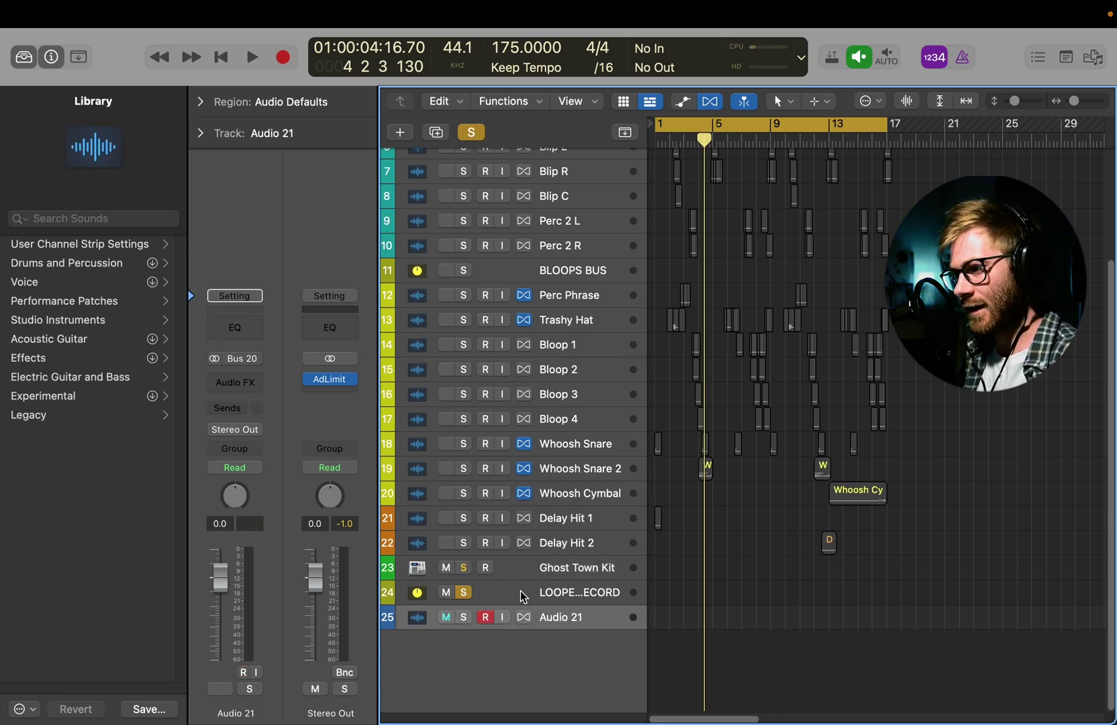
Start recording on the Audio 21 track and open the Looperator plug-in window of Ghost Town Kit.
{"action": "left_click", "coordinate": [568, 592]}
{"action": "left_click", "coordinate": [577, 615]}
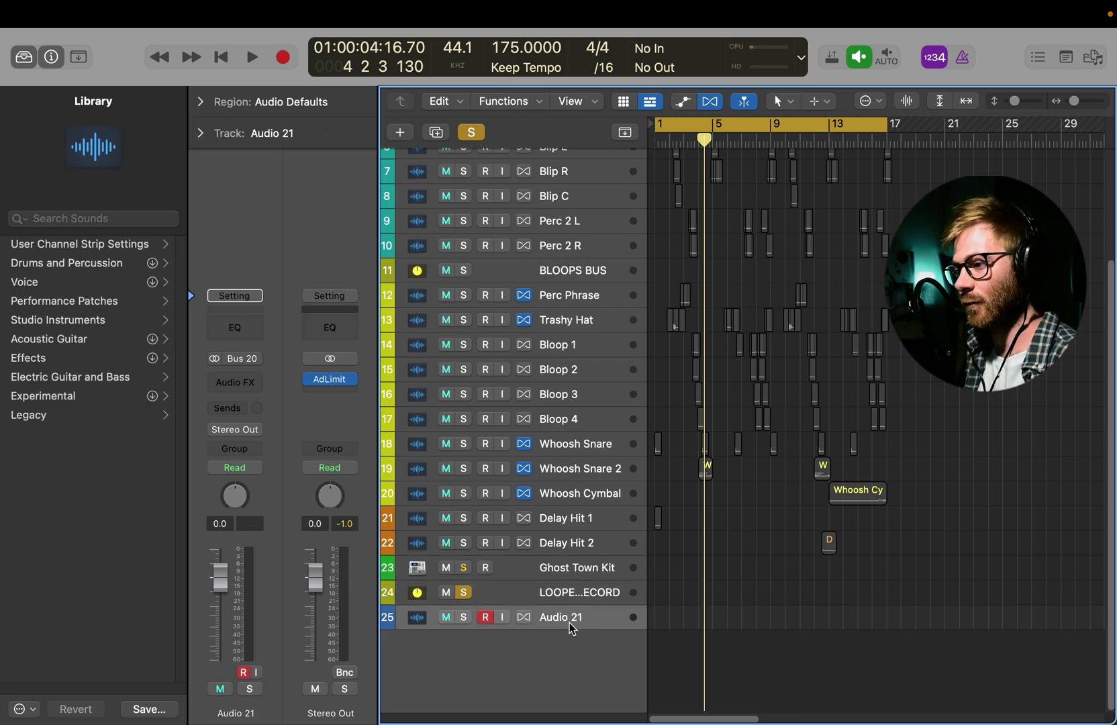
{"action": "key", "text": "space"}
{"action": "left_click", "coordinate": [570, 567]}
{"action": "key", "text": "v"}
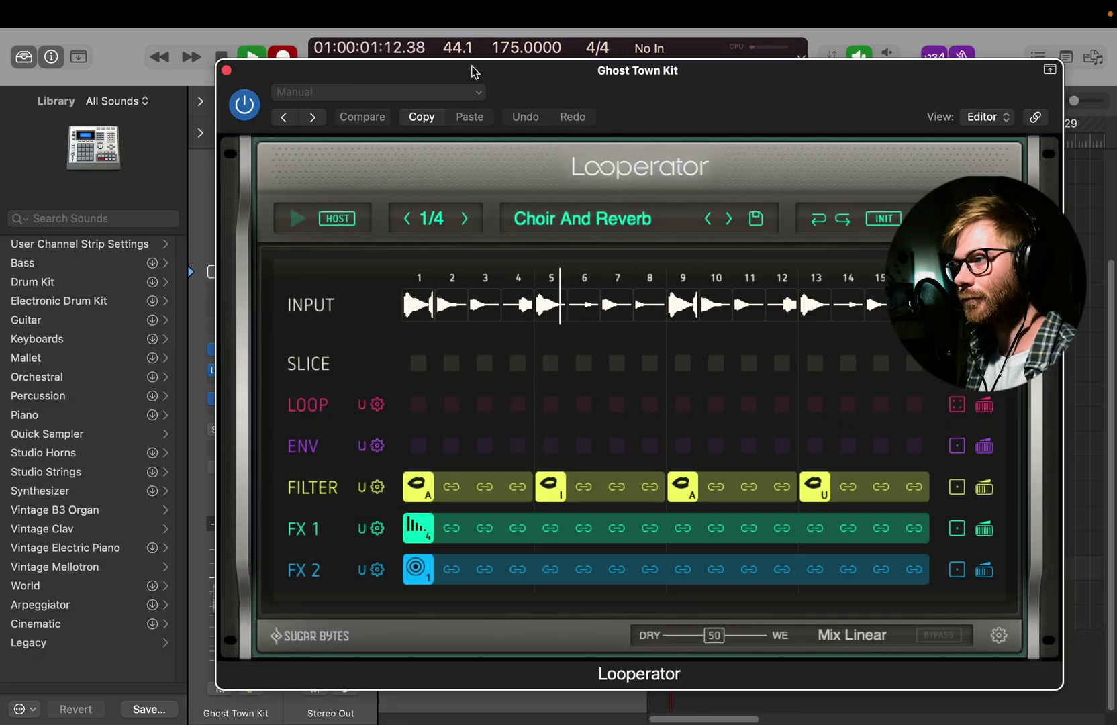
While recording, switch Looperator to the Drop Stone Cave preset and on to Chaos Architecture from the Complex folder.
{"action": "left_click", "coordinate": [729, 218]}
{"action": "left_click", "coordinate": [728, 218]}
{"action": "left_click", "coordinate": [579, 218]}
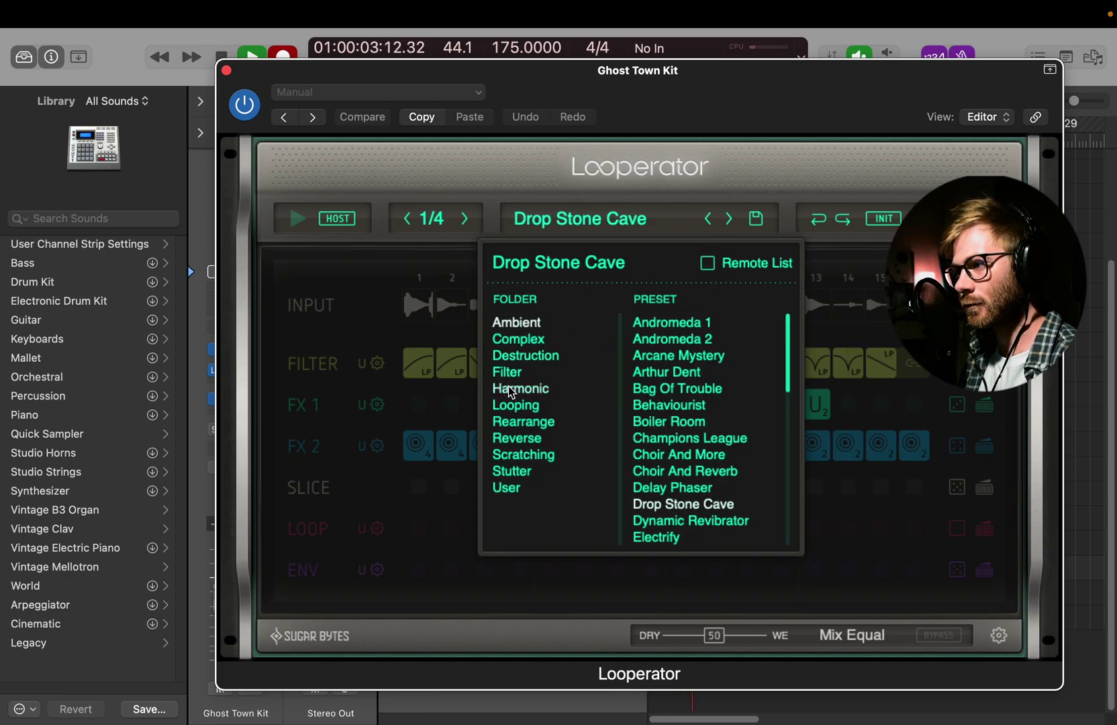
{"action": "left_click", "coordinate": [525, 339]}
{"action": "left_click", "coordinate": [659, 366]}
{"action": "left_click", "coordinate": [688, 421]}
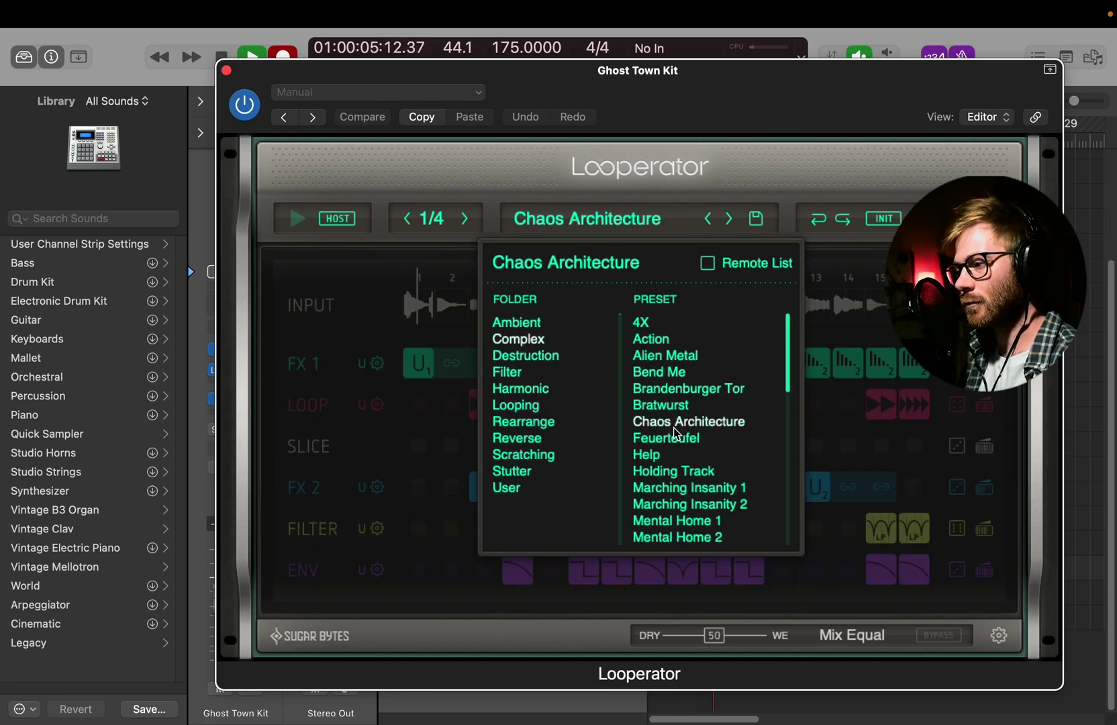
Keep changing Looperator presets within the Complex folder during the recording, including Marching Insanity 1 and Neuro 2.
{"action": "scroll", "coordinate": [681, 473], "scroll_direction": "down", "scroll_amount": 2}
{"action": "left_click", "coordinate": [688, 455]}
{"action": "scroll", "coordinate": [688, 456], "scroll_direction": "down", "scroll_amount": 3}
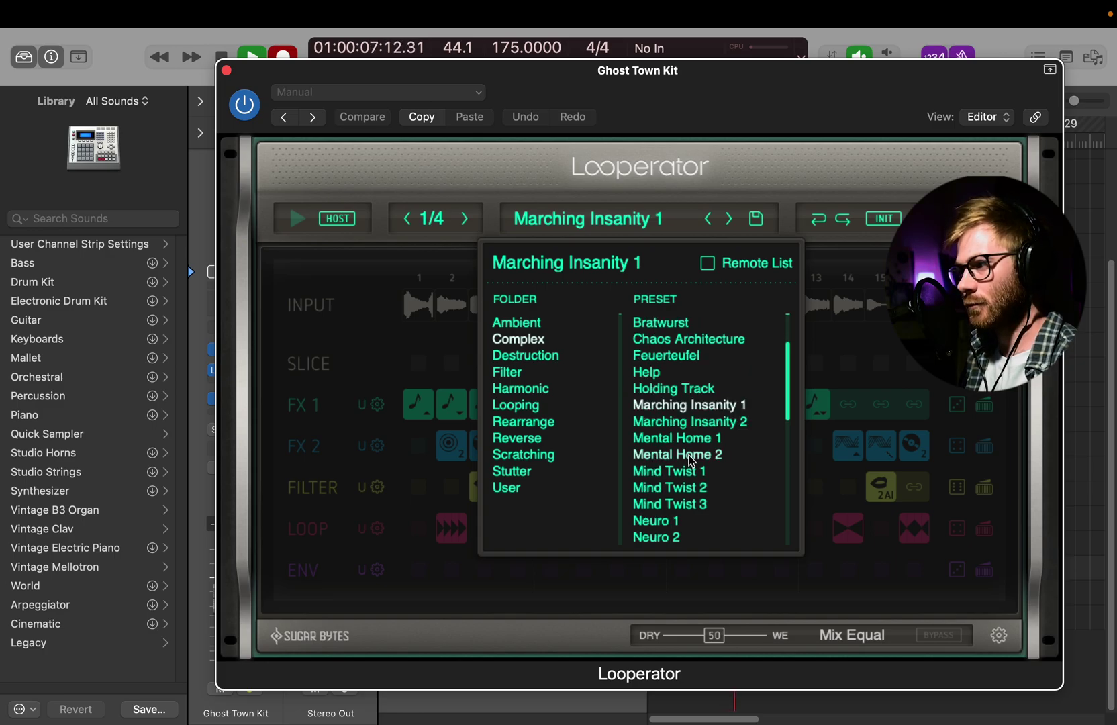
{"action": "left_click", "coordinate": [685, 471]}
{"action": "scroll", "coordinate": [688, 497], "scroll_direction": "down", "scroll_amount": 2}
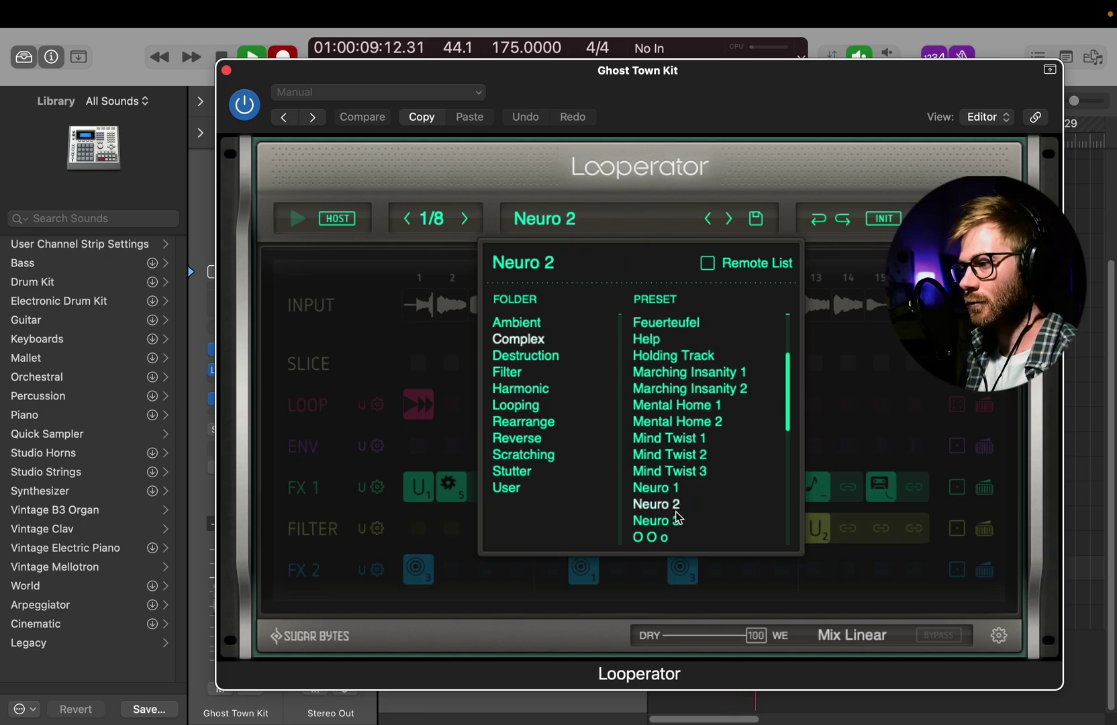
{"action": "left_click", "coordinate": [671, 489]}
Record further variations with the Looping presets Pitch Patch 3, Octave Looping and Solid 3.
{"action": "scroll", "coordinate": [675, 456], "scroll_direction": "down", "scroll_amount": 5}
{"action": "left_click", "coordinate": [691, 374]}
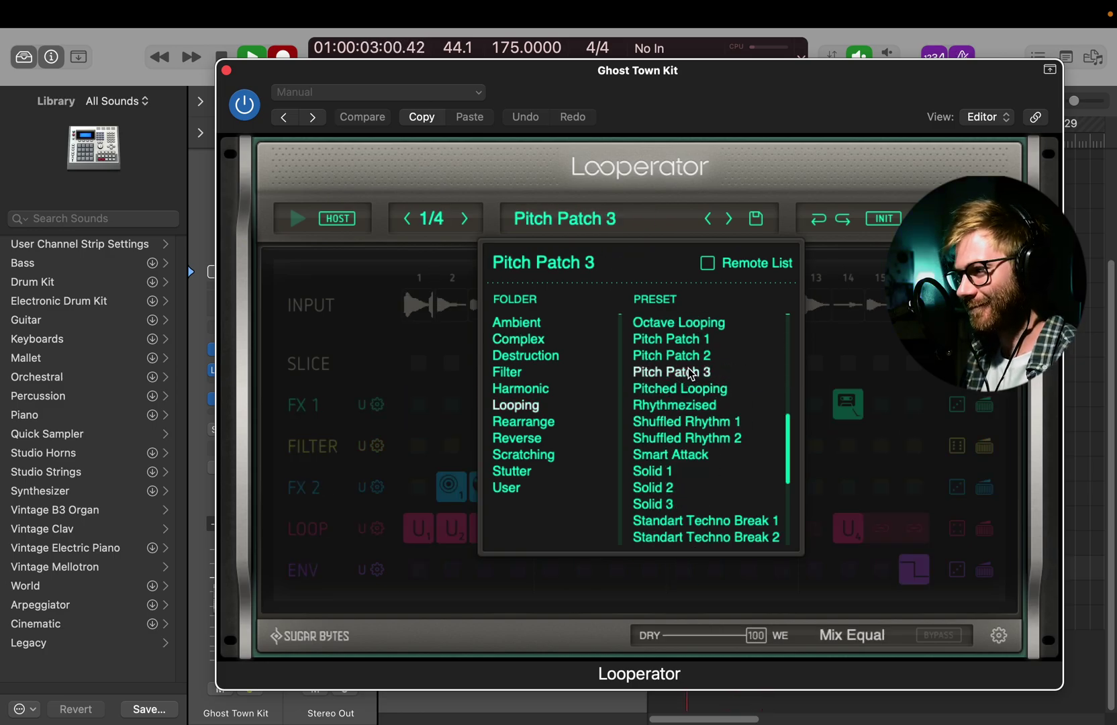
{"action": "left_click", "coordinate": [688, 326]}
{"action": "scroll", "coordinate": [693, 451], "scroll_direction": "down", "scroll_amount": 3}
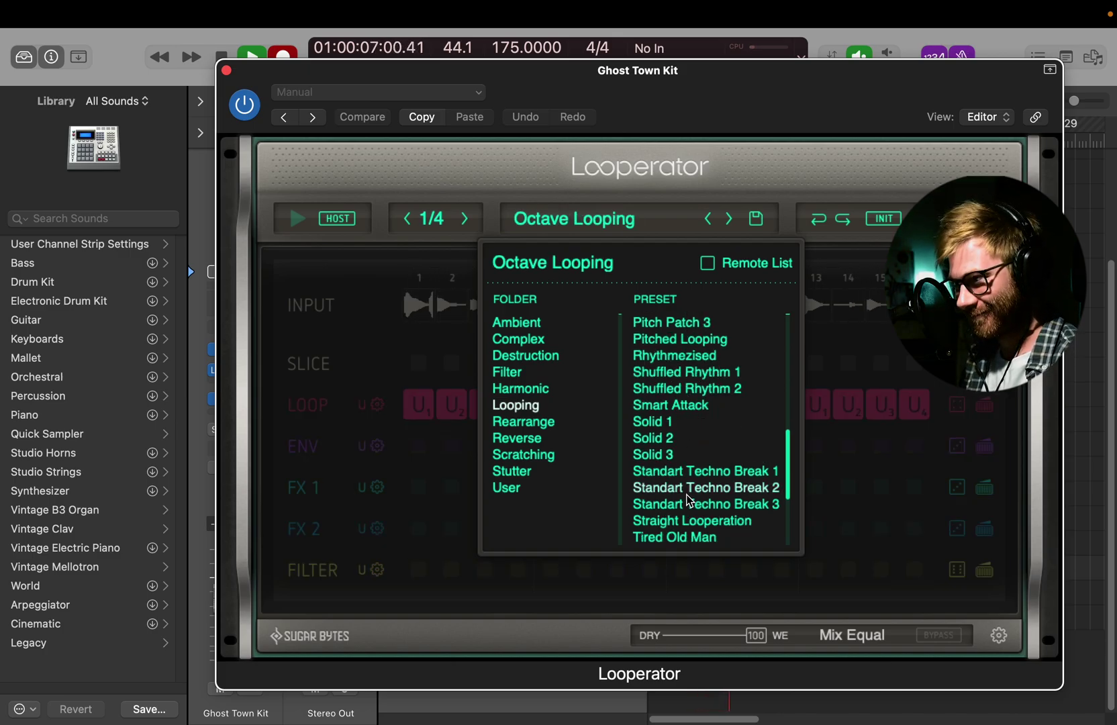
{"action": "left_click", "coordinate": [669, 456]}
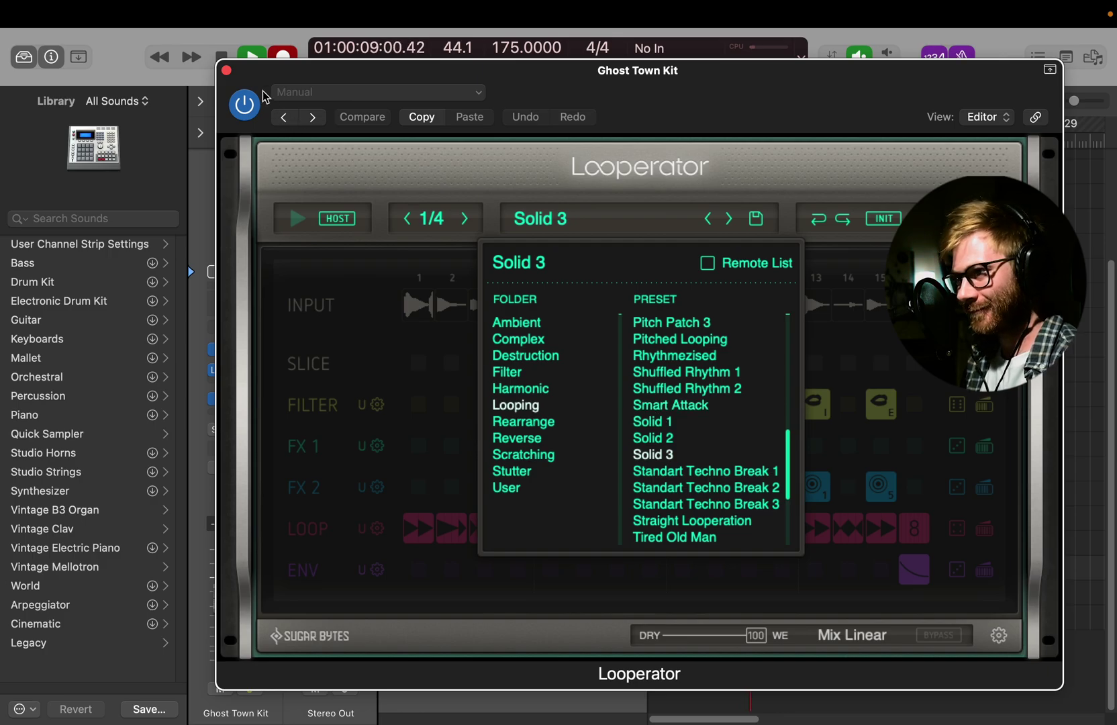
Close the Looperator window, stop the recording and turn off the solo on LOOPERATOR RECORD.
{"action": "left_click", "coordinate": [228, 70]}
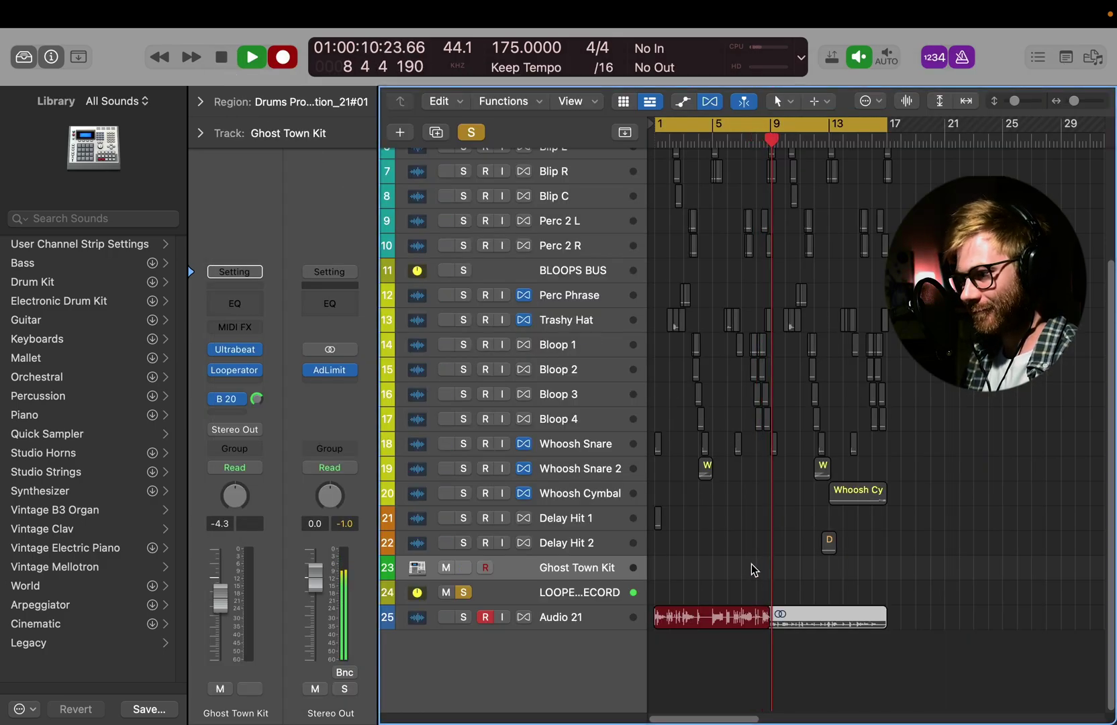
{"action": "key", "text": "space"}
{"action": "left_click", "coordinate": [463, 592]}
{"action": "key", "text": "super+Down"}
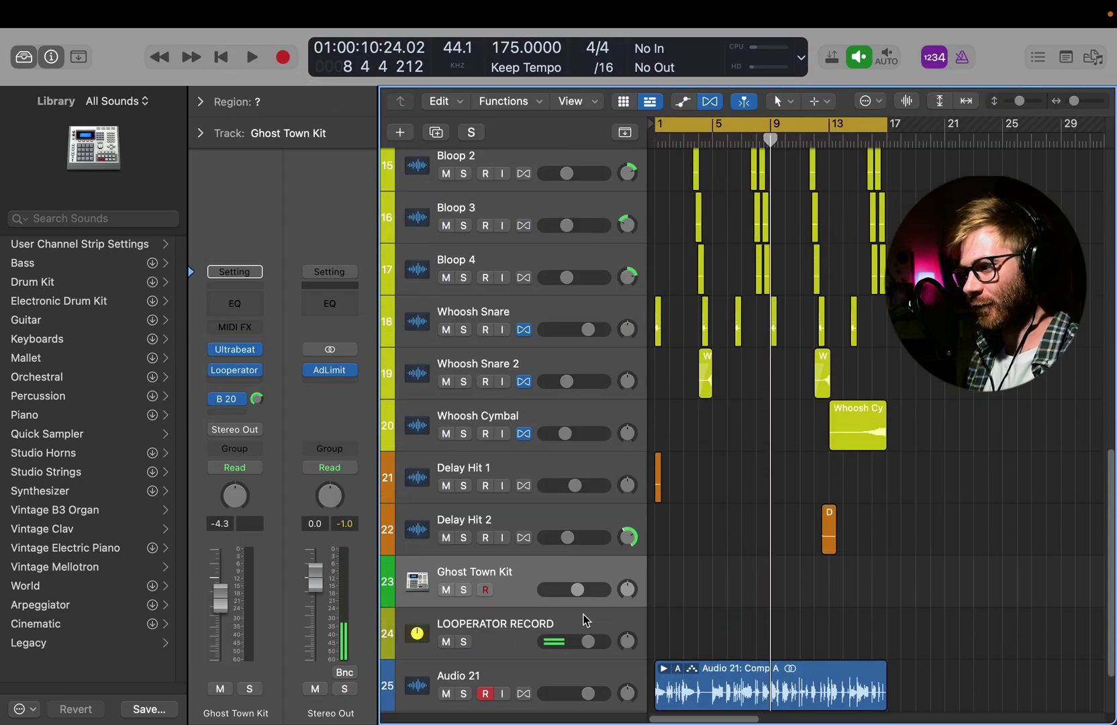
Delete the Ghost Town Kit and LOOPERATOR RECORD tracks, keeping the recorded Audio 21 track.
{"action": "left_click", "coordinate": [559, 664]}
{"action": "key", "text": "super+Up"}
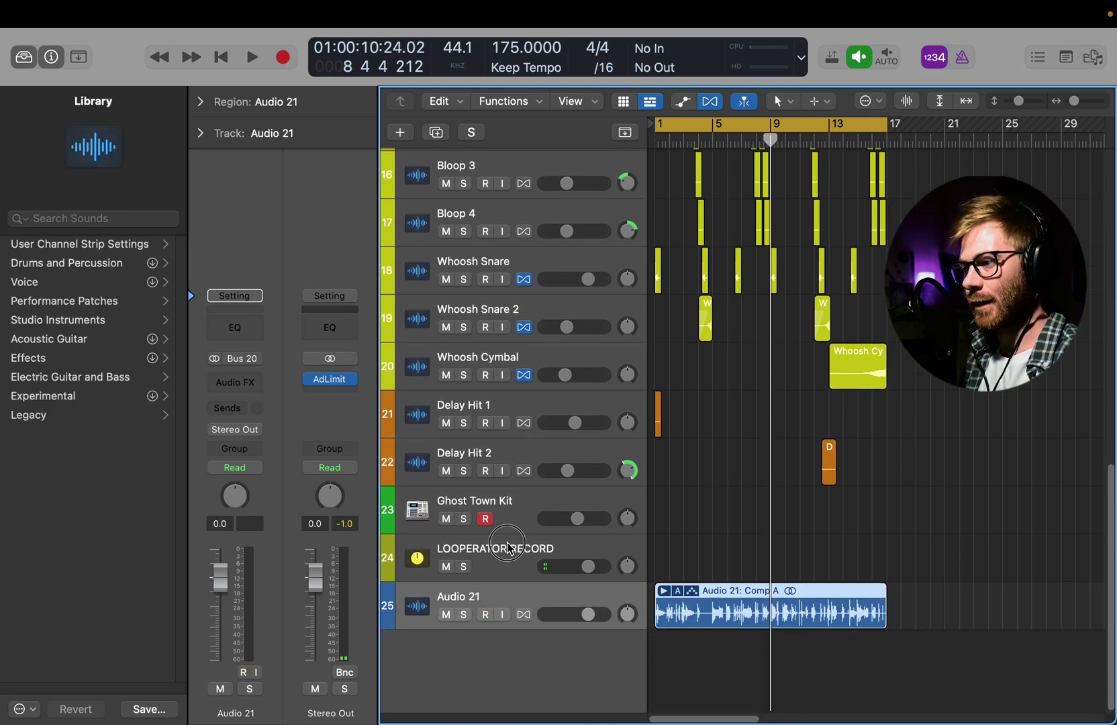
{"action": "left_click", "coordinate": [507, 545]}
{"action": "key", "text": "super+BackSpace"}
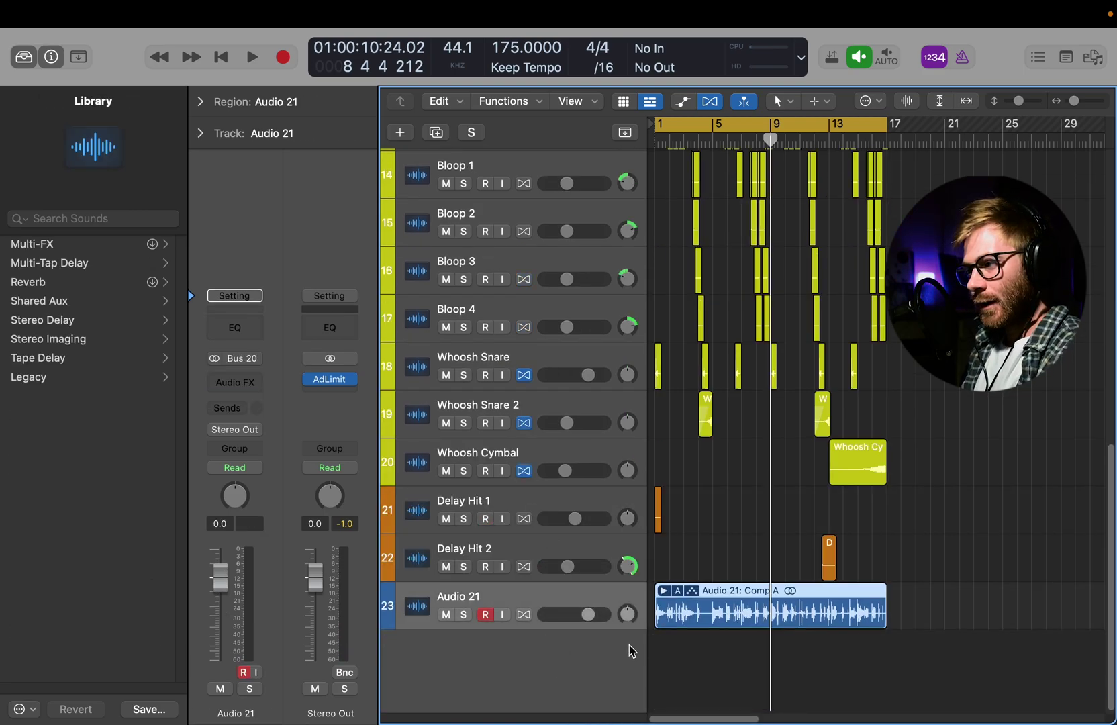
Flatten and merge Comp A of the Audio 21 take folder into a single audio region.
{"action": "left_click", "coordinate": [866, 562]}
{"action": "left_click", "coordinate": [663, 602]}
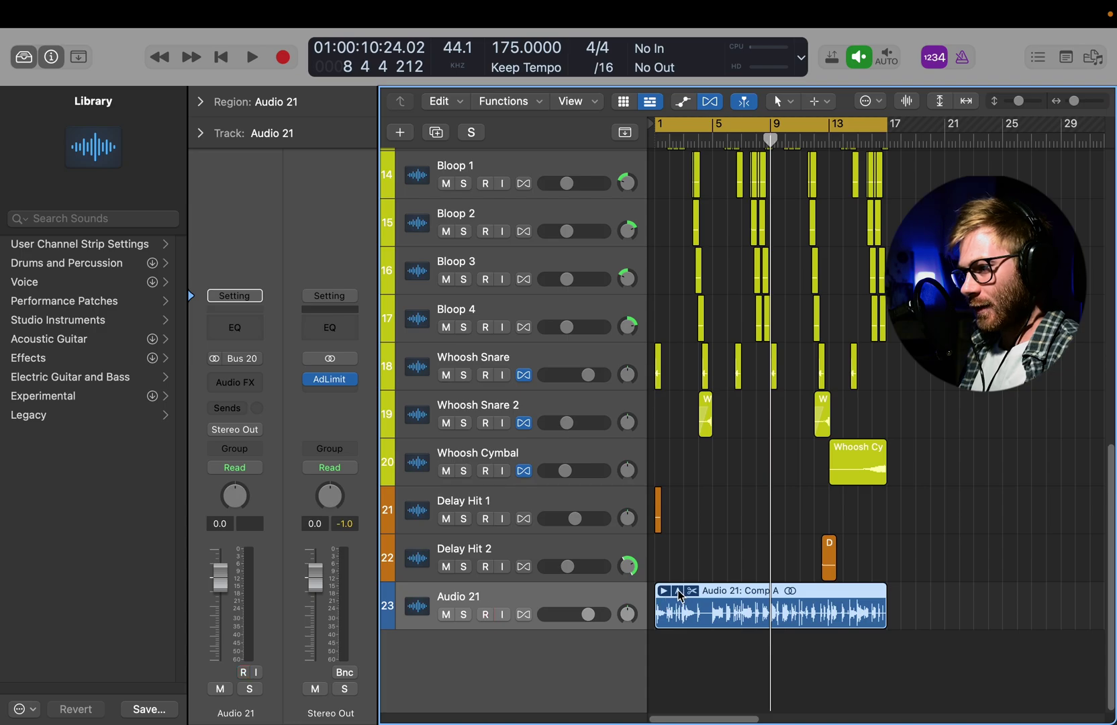
{"action": "left_click", "coordinate": [680, 595]}
{"action": "left_click", "coordinate": [837, 594]}
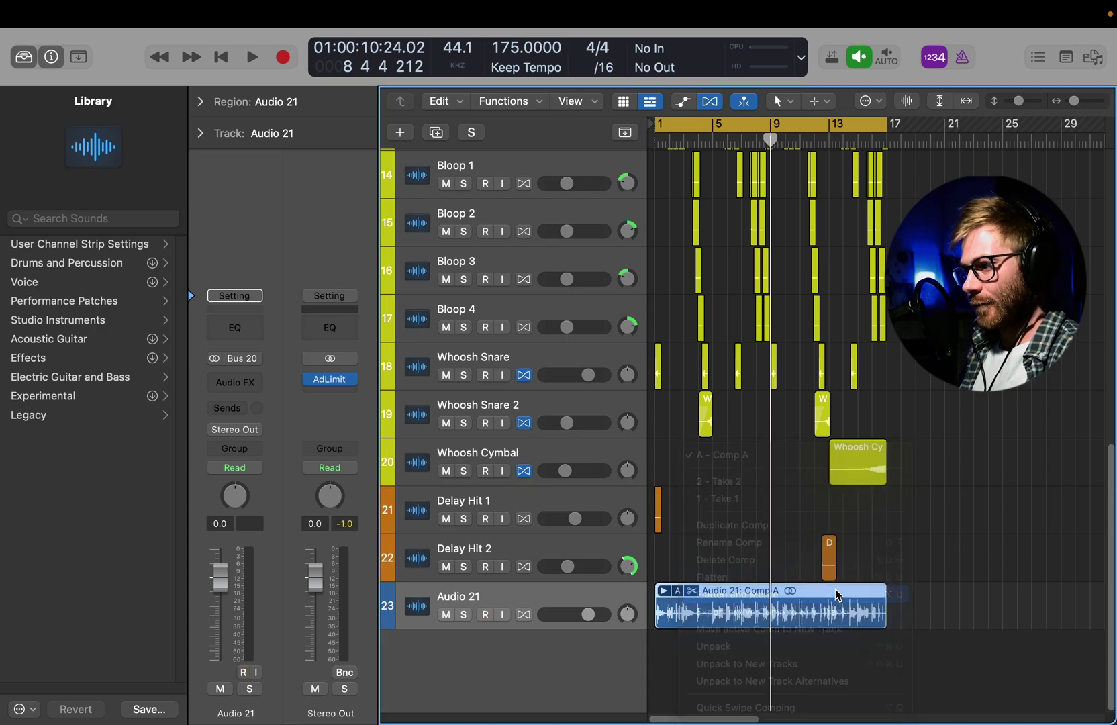
Rename the Audio 21 track Looperator Stuff 'n Thangss and name its region after the track.
{"action": "double_click", "coordinate": [535, 590]}
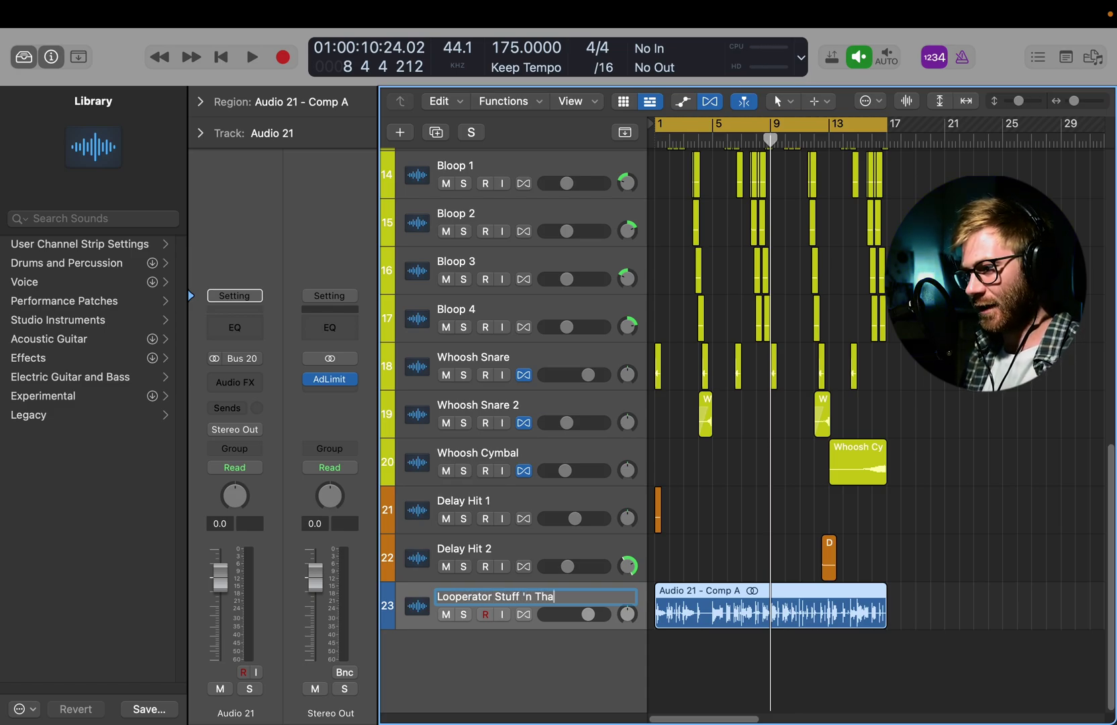
{"action": "key", "text": "Return"}
{"action": "key", "text": "t"}
{"action": "key", "text": "Escape"}
{"action": "right_click", "coordinate": [728, 612]}
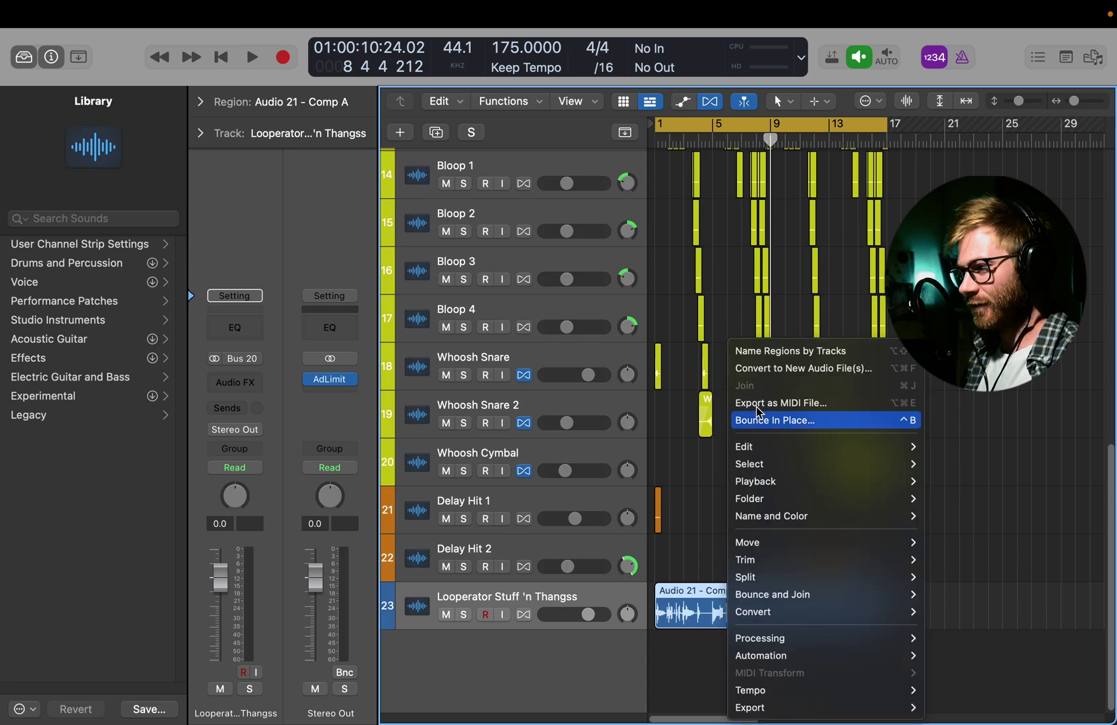
{"action": "left_click", "coordinate": [778, 351]}
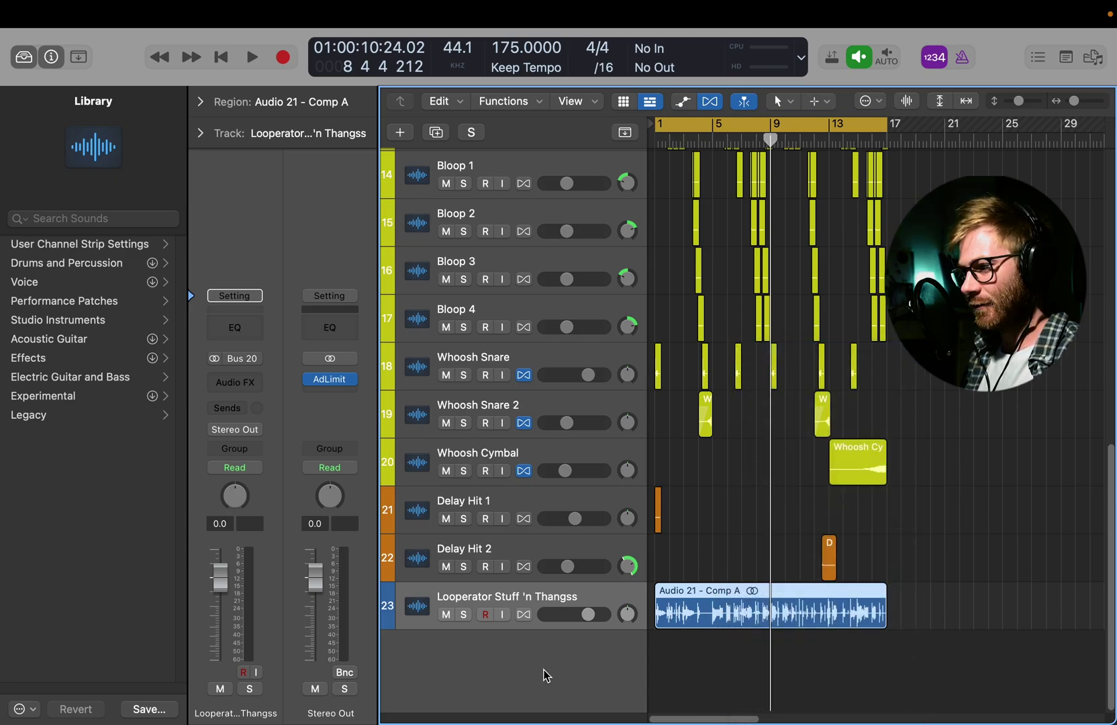
Move the Looperator Stuff 'n Thangss track directly above BLOOPS BUS and set its region gain to -3.4 dB.
{"action": "left_click_drag", "start_coordinate": [562, 602], "coordinate": [538, 236]}
{"action": "key", "text": "z"}
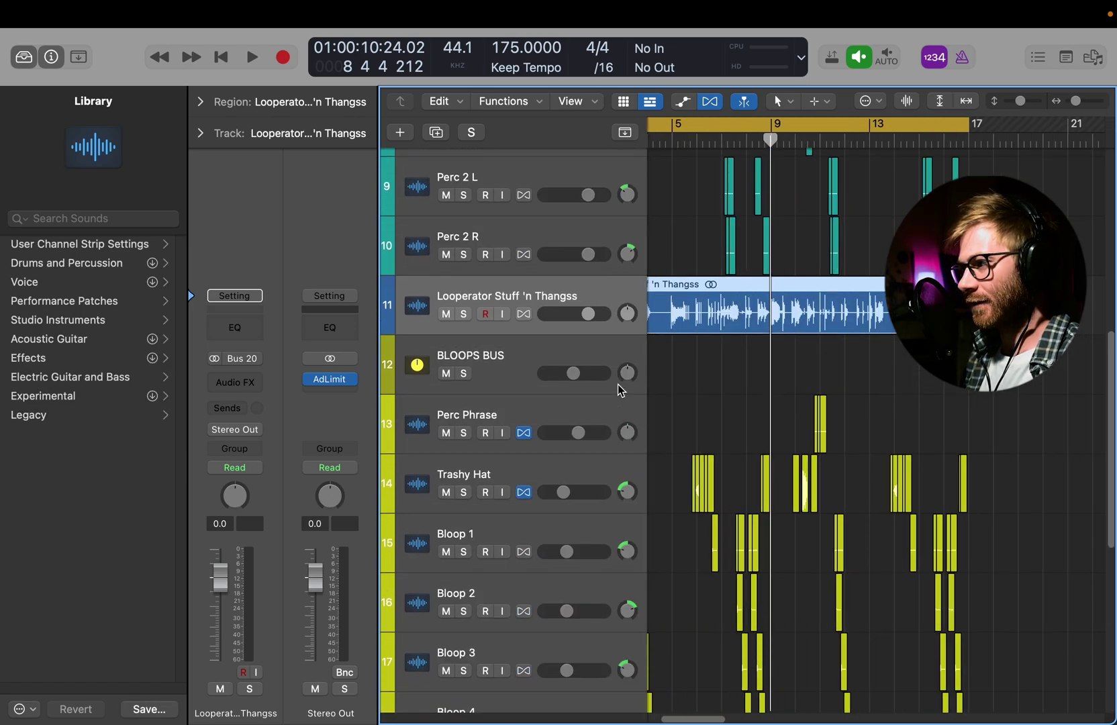
{"action": "left_click", "coordinate": [201, 102]}
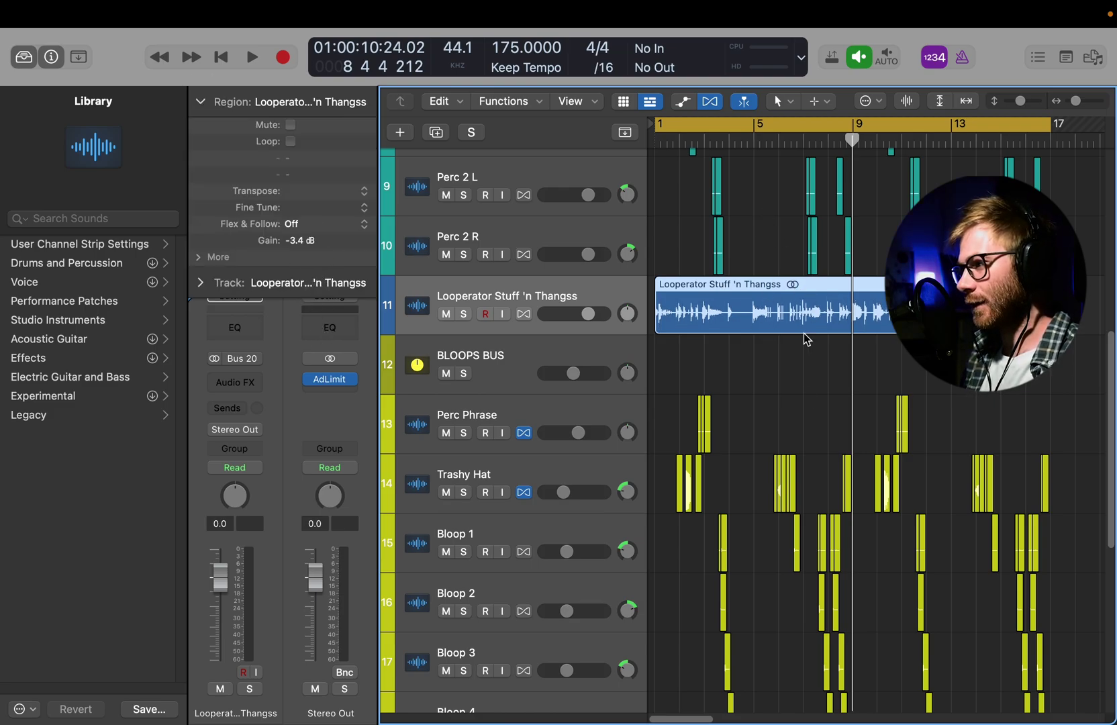
Play the arrangement from the start to hear how the Looperator recording fits with the drums.
{"action": "left_click", "coordinate": [803, 390]}
{"action": "key", "text": "space"}
{"action": "left_click", "coordinate": [678, 359], "text": "ctrl+alt"}
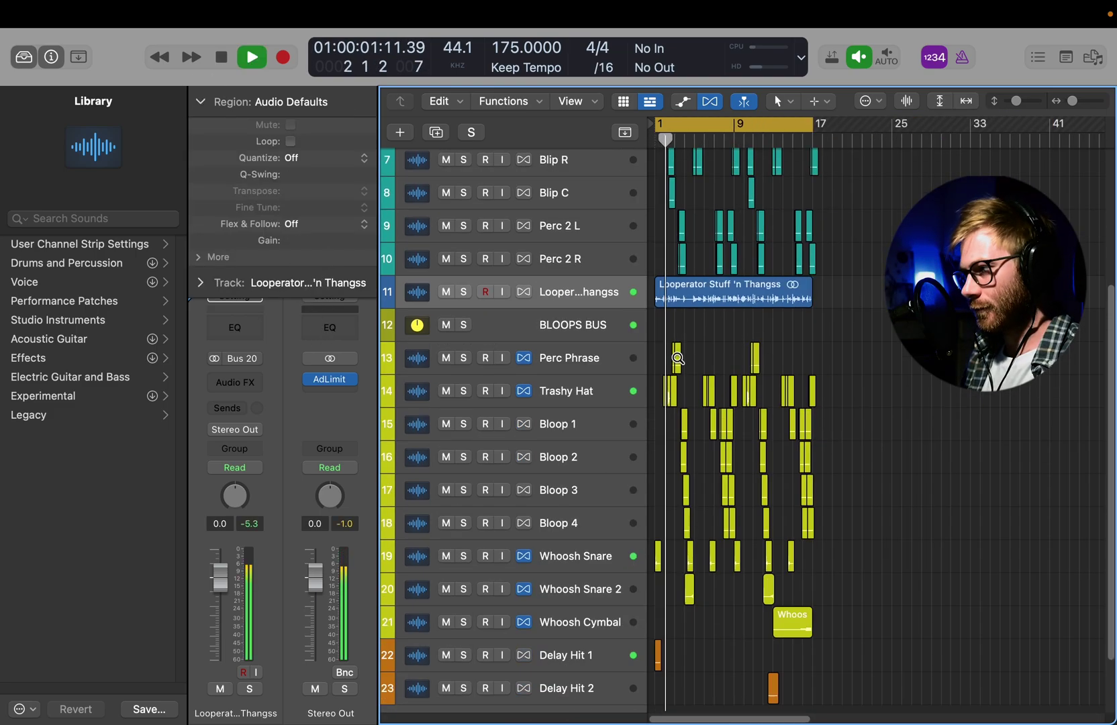
{"action": "left_click", "coordinate": [674, 357], "text": "ctrl+alt"}
{"action": "left_click", "coordinate": [673, 353], "text": "ctrl+alt"}
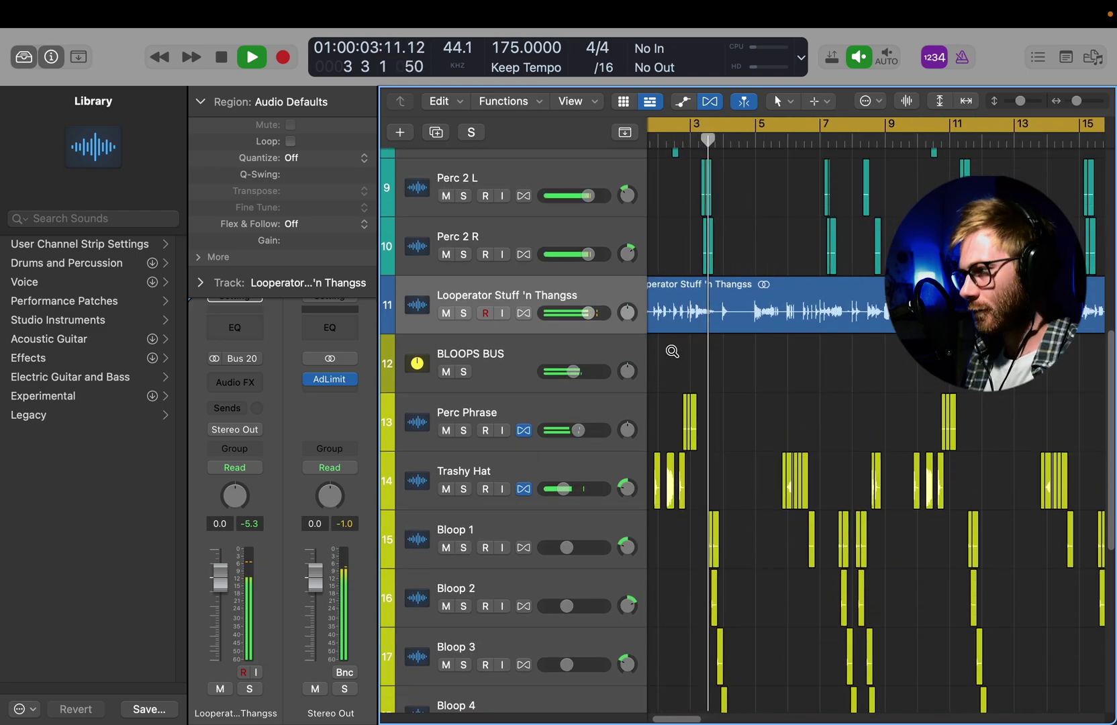
Split the Looperator region near the end of bar 1 with the Scissors tool.
{"action": "key", "text": "t"}
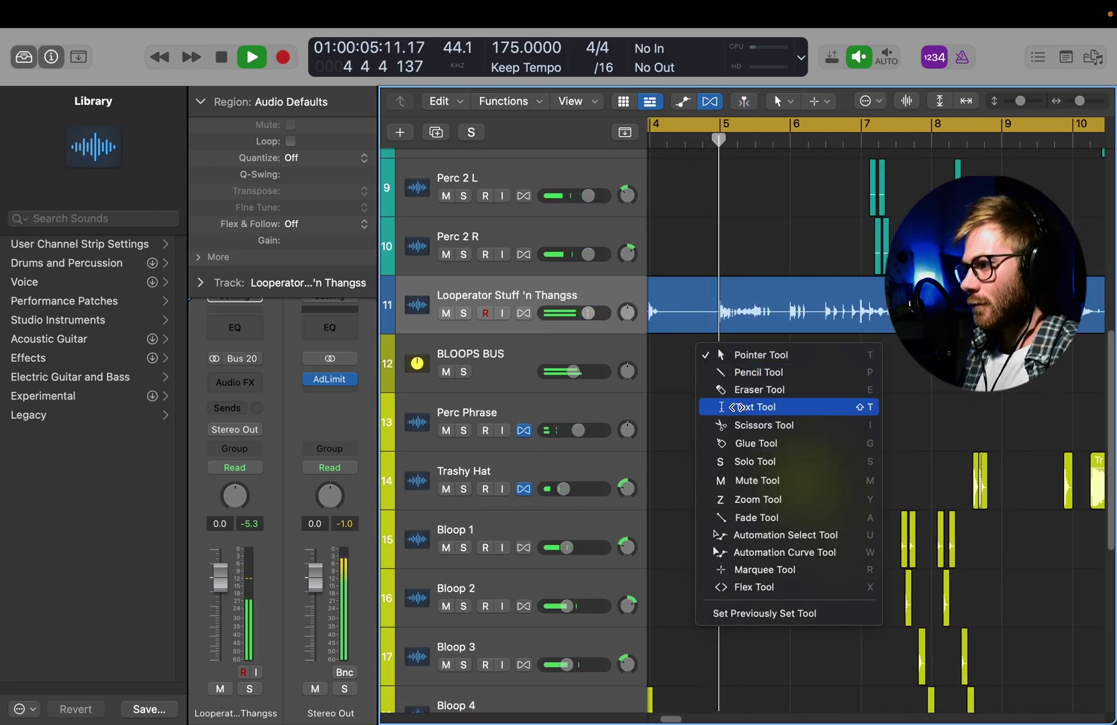
{"action": "left_click", "coordinate": [743, 424]}
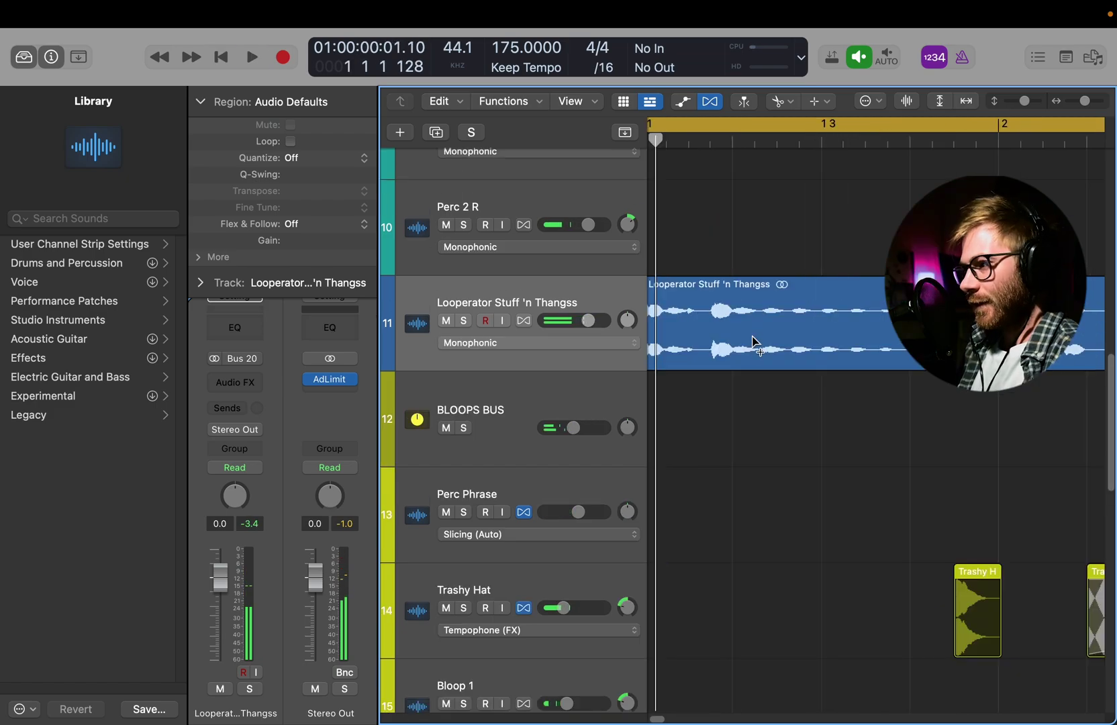
{"action": "key", "text": "super+Left"}
{"action": "left_click_drag", "start_coordinate": [811, 307], "coordinate": [824, 333]}
{"action": "key", "text": "super+Left"}
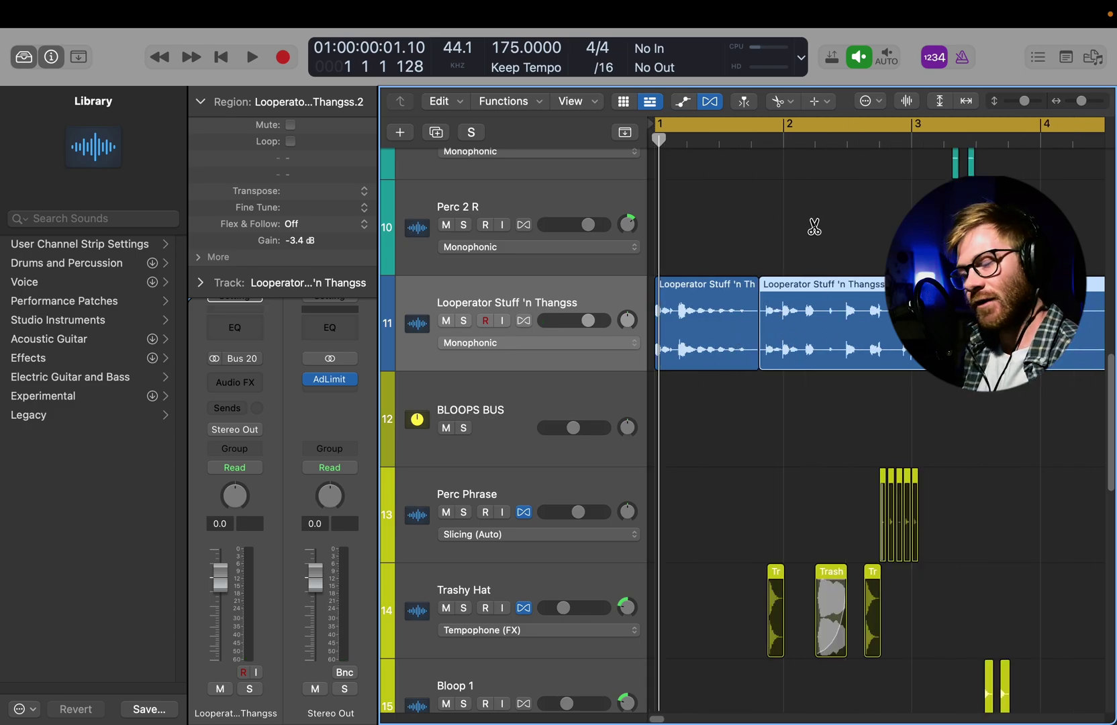
Erase the first slice of the Looperator region, before the cut near the end of bar 1, during playback.
{"action": "key", "text": "t"}
{"action": "key", "text": "t"}
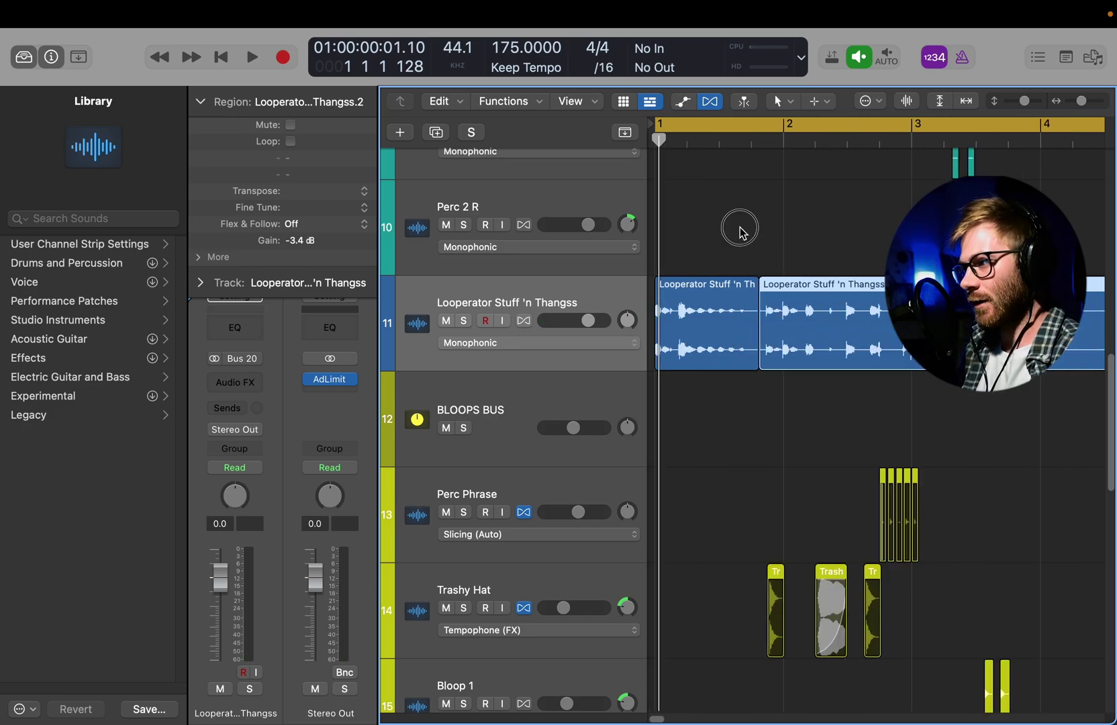
{"action": "left_click", "coordinate": [740, 227]}
{"action": "key", "text": "space"}
{"action": "scroll", "coordinate": [732, 315], "scroll_direction": "down", "scroll_amount": 1}
{"action": "key", "text": "t"}
{"action": "key", "text": "e"}
{"action": "left_click", "coordinate": [710, 326]}
Split the remaining Looperator region at bars 3, 5 and 6, stop playback and return to the Pointer tool.
{"action": "key", "text": "t"}
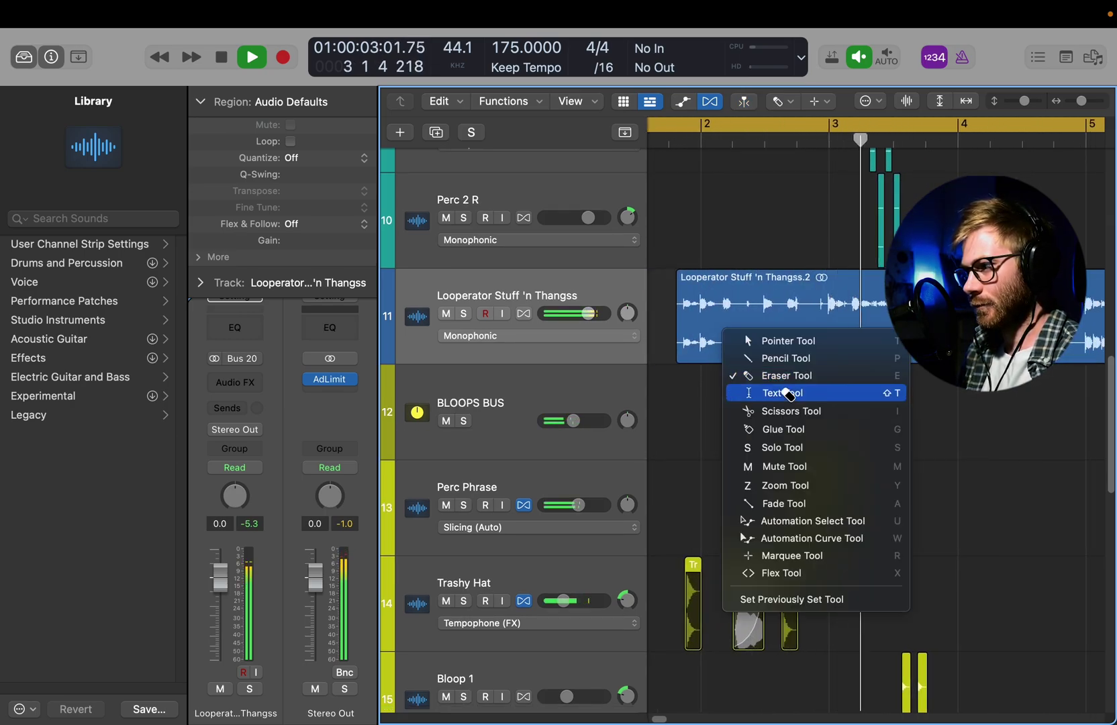
{"action": "left_click", "coordinate": [792, 409]}
{"action": "left_click", "coordinate": [829, 332]}
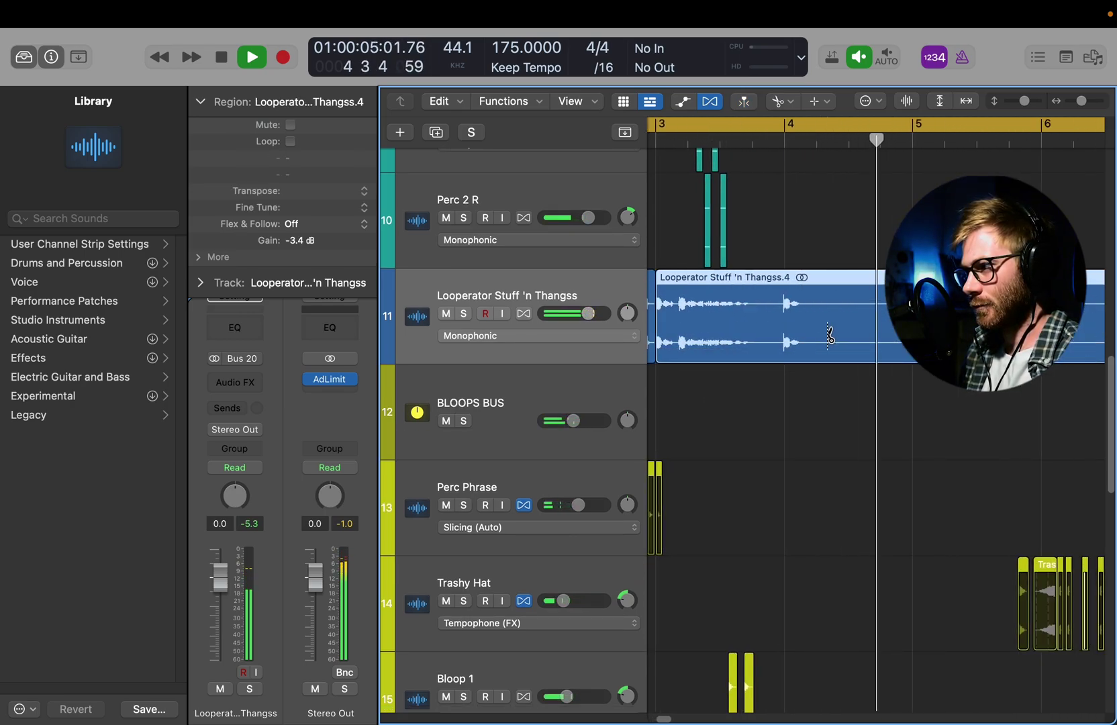
{"action": "left_click", "coordinate": [773, 328]}
{"action": "left_click", "coordinate": [900, 329]}
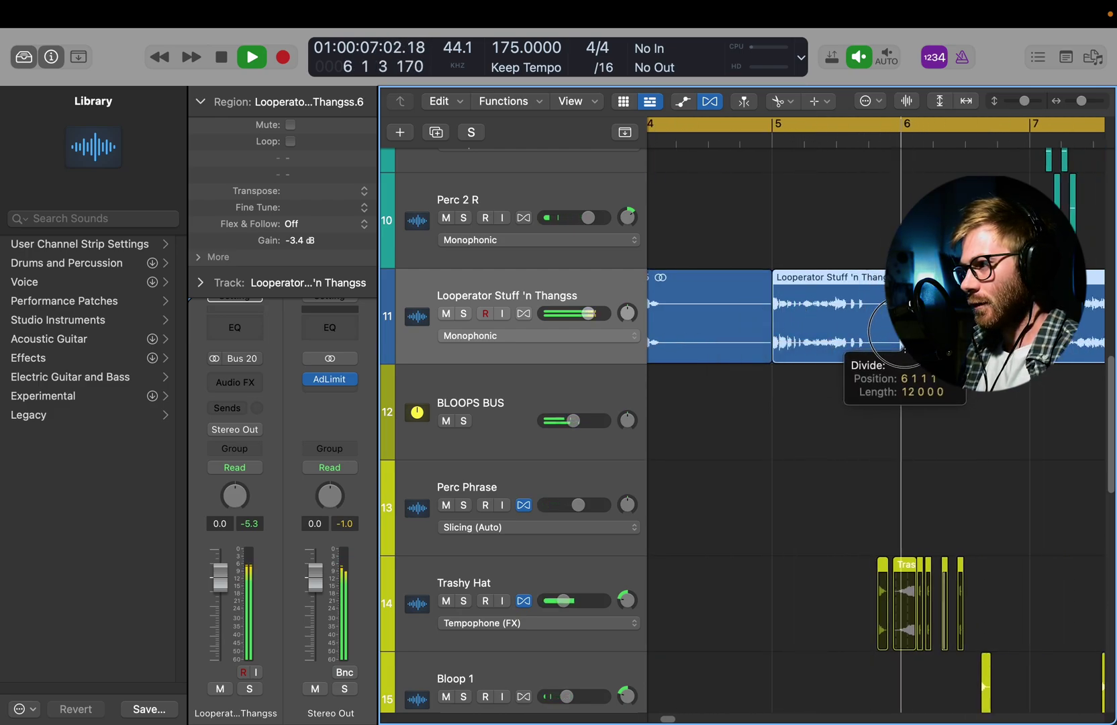
{"action": "key", "text": "space"}
{"action": "key", "text": "t"}
{"action": "key", "text": "t"}
With cycle mode off, trim the end of the bar 5 Looperator slice and shift it about an eighth note later.
{"action": "left_click", "coordinate": [794, 129]}
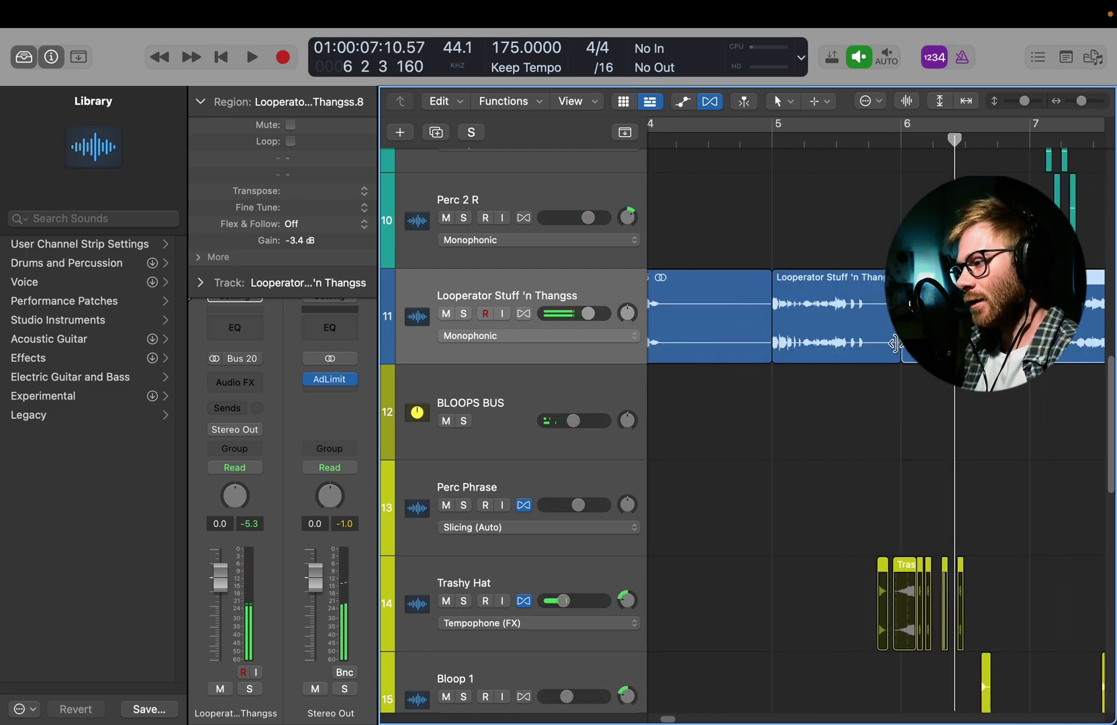
{"action": "left_click", "coordinate": [775, 140]}
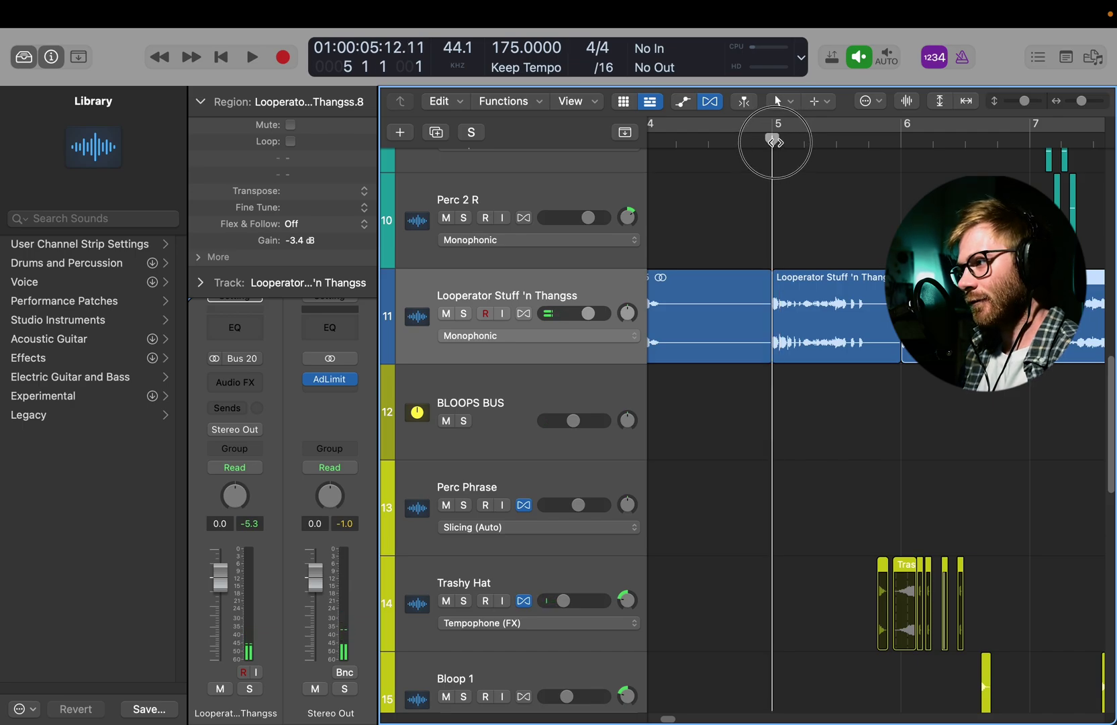
{"action": "left_click_drag", "start_coordinate": [894, 348], "coordinate": [831, 348]}
{"action": "left_click", "coordinate": [812, 346]}
{"action": "double_click", "coordinate": [732, 139]}
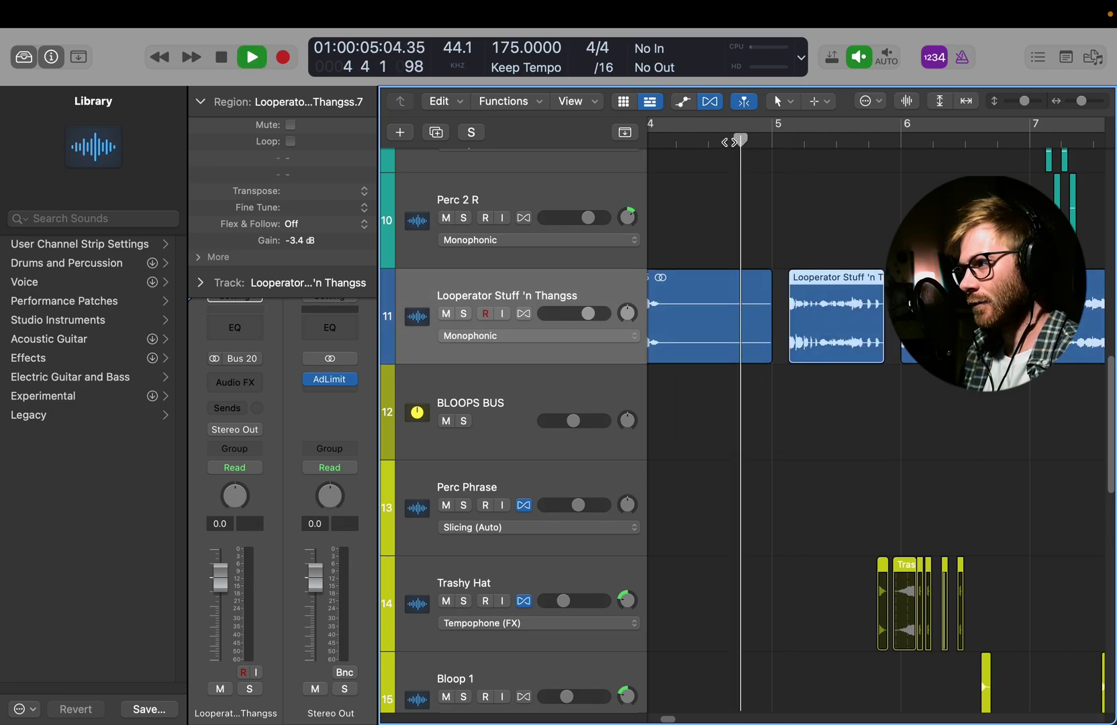
{"action": "scroll", "coordinate": [732, 249], "scroll_direction": "down", "scroll_amount": 3}
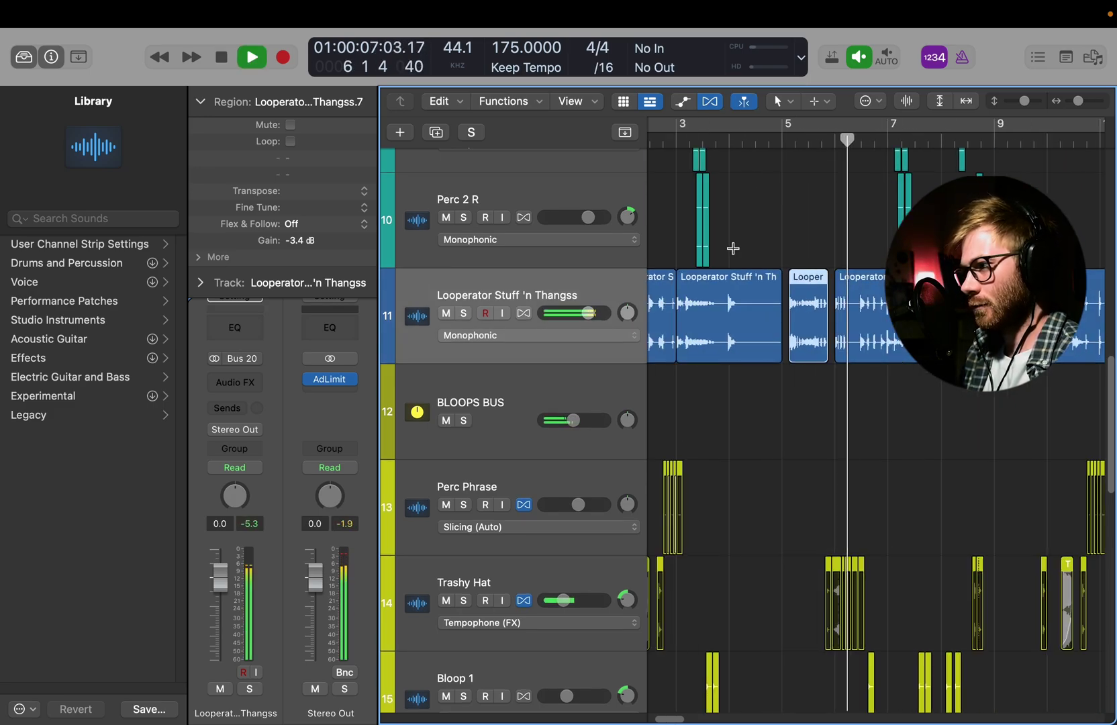
Move the trimmed Looperator slice to about beat 2 of bar 5 and play from bar 4 to check its timing.
{"action": "key", "text": "space"}
{"action": "scroll", "coordinate": [803, 311], "scroll_direction": "up", "scroll_amount": 4}
{"action": "scroll", "coordinate": [805, 312], "scroll_direction": "up", "scroll_amount": 2}
{"action": "left_click_drag", "start_coordinate": [805, 313], "coordinate": [835, 312]}
{"action": "double_click", "coordinate": [720, 134]}
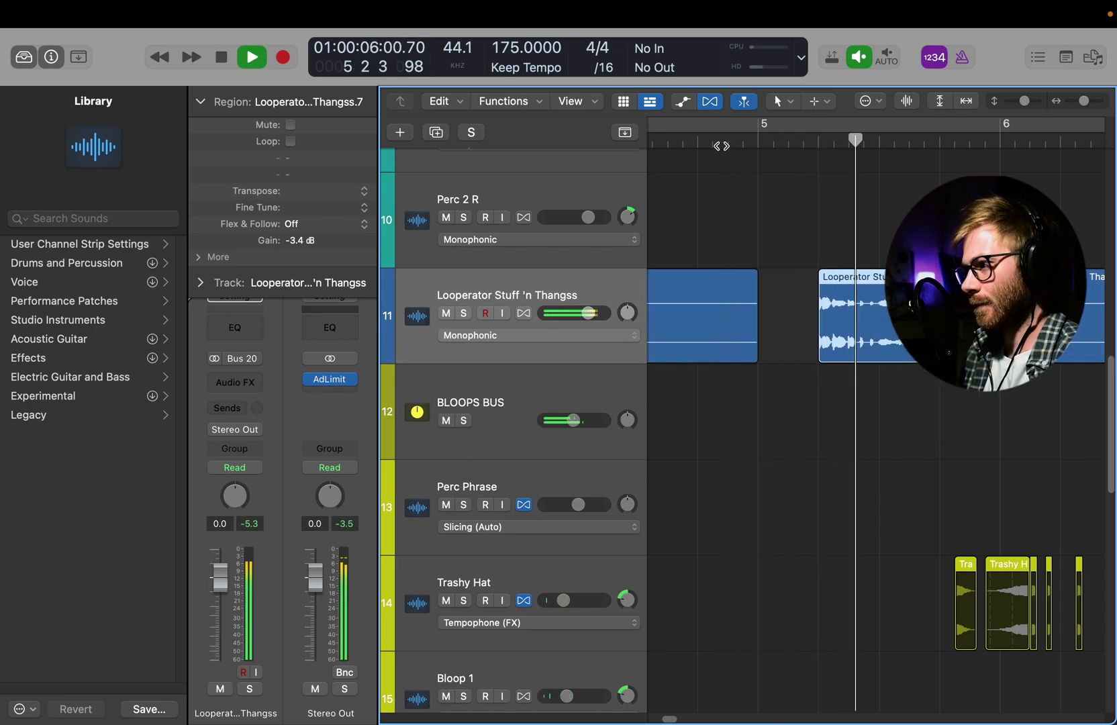
{"action": "scroll", "coordinate": [764, 280], "scroll_direction": "down", "scroll_amount": 4}
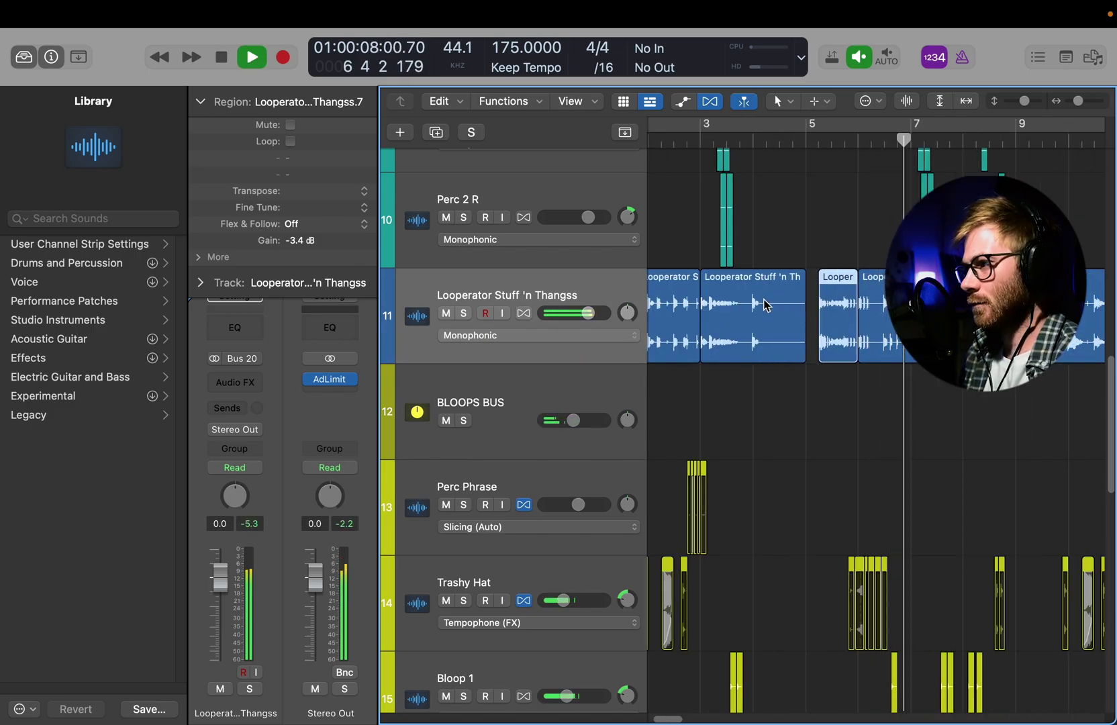
Split the long Looperator region in the second half of bar 8 and early in bar 9 during playback, and stop playback.
{"action": "key", "text": "t"}
{"action": "left_click", "coordinate": [843, 403]}
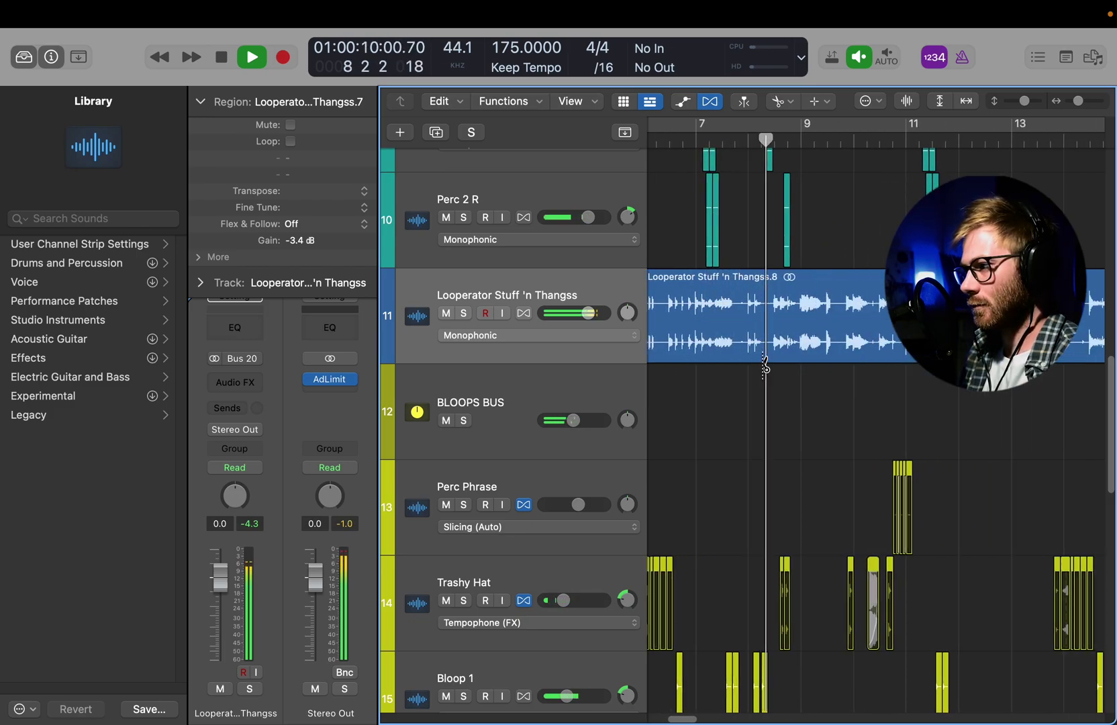
{"action": "left_click_drag", "start_coordinate": [779, 335], "coordinate": [787, 334]}
{"action": "left_click", "coordinate": [824, 335]}
{"action": "key", "text": "space"}
{"action": "scroll", "coordinate": [812, 357], "scroll_direction": "left", "scroll_amount": 3}
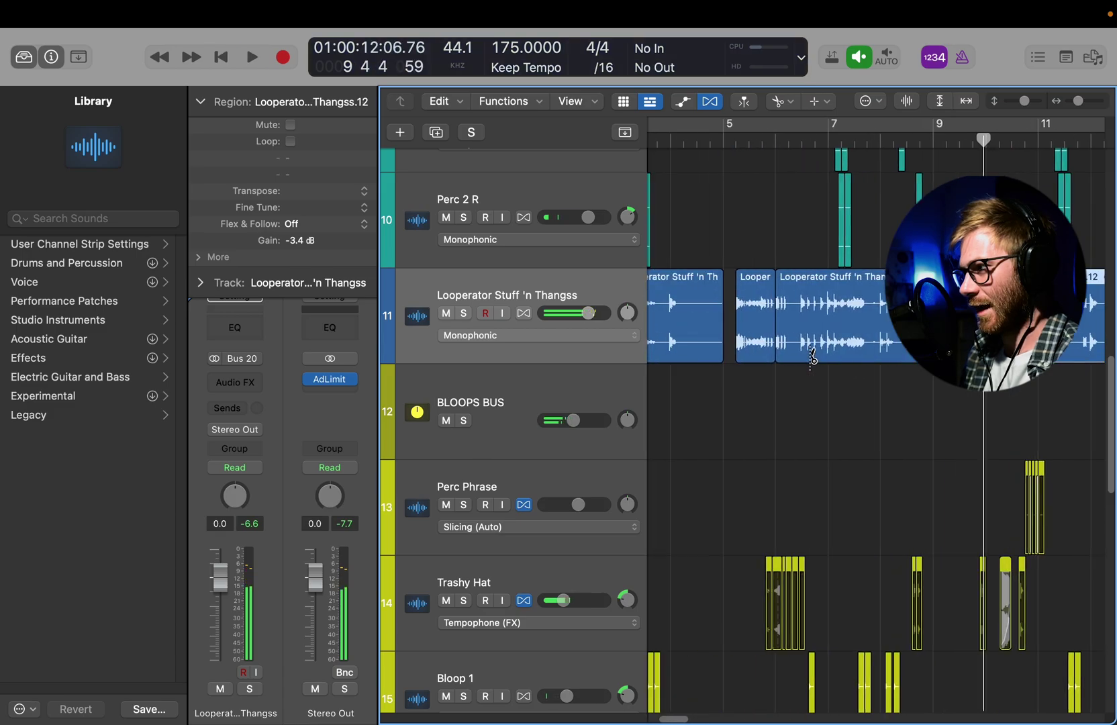
Erase the Looperator slice between bar 6 and the cut in bar 8, and play from bar 8 to check the gap.
{"action": "left_click", "coordinate": [865, 263]}
{"action": "left_click", "coordinate": [907, 134]}
{"action": "key", "text": "space"}
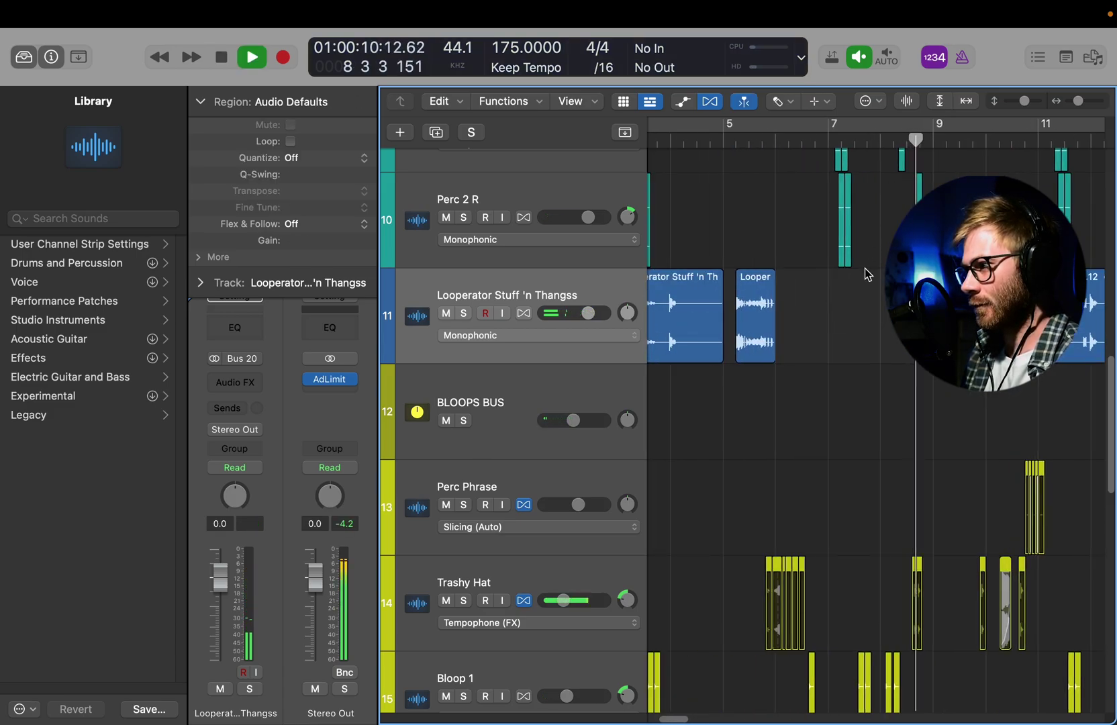
{"action": "key", "text": "t"}
{"action": "left_click", "coordinate": [872, 334]}
Move the Looperator track to the end of the track list and colour its five regions green.
{"action": "left_click_drag", "start_coordinate": [510, 295], "coordinate": [594, 712]}
{"action": "key", "text": "cmd+Down"}
{"action": "key", "text": "cmd+Right"}
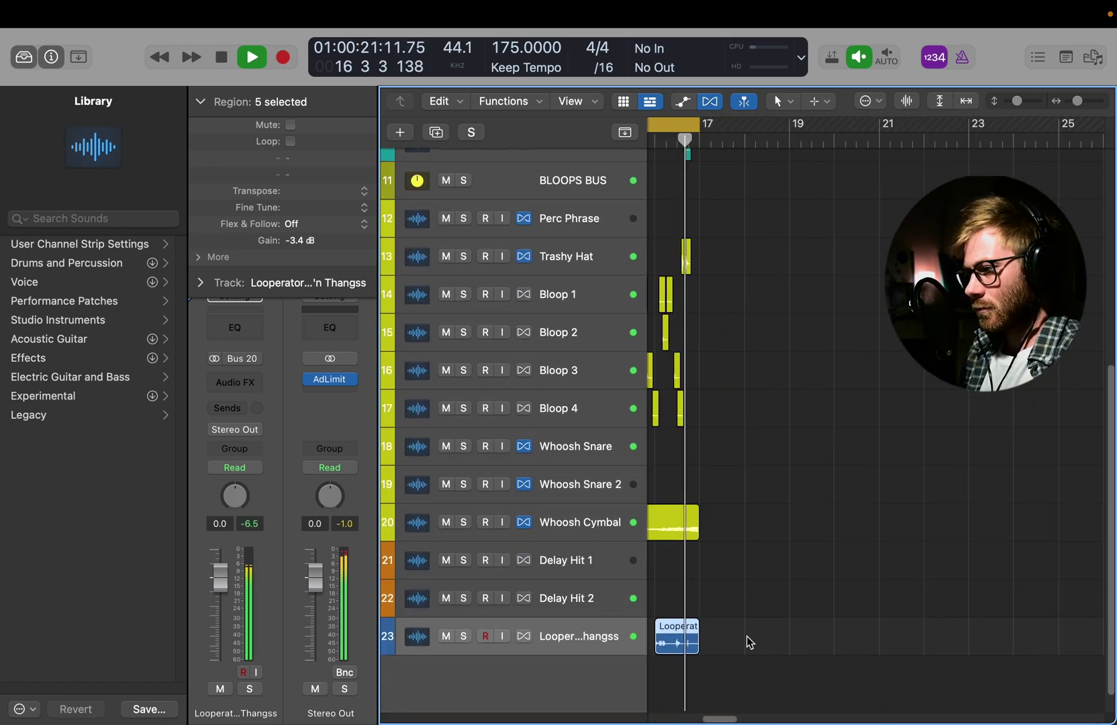
{"action": "key", "text": "alt+c"}
{"action": "left_click", "coordinate": [843, 565]}
{"action": "key", "text": "x"}
{"action": "key", "text": "x"}
{"action": "left_click", "coordinate": [620, 523]}
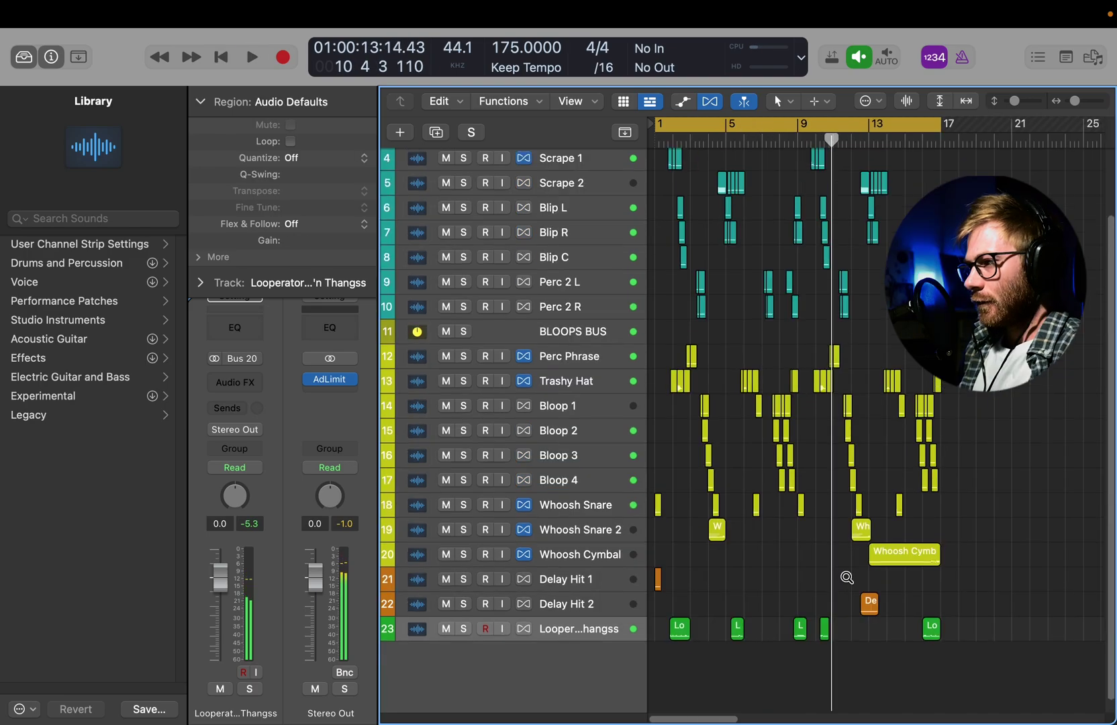
{"action": "key", "text": "t"}
{"action": "key", "text": "Escape"}
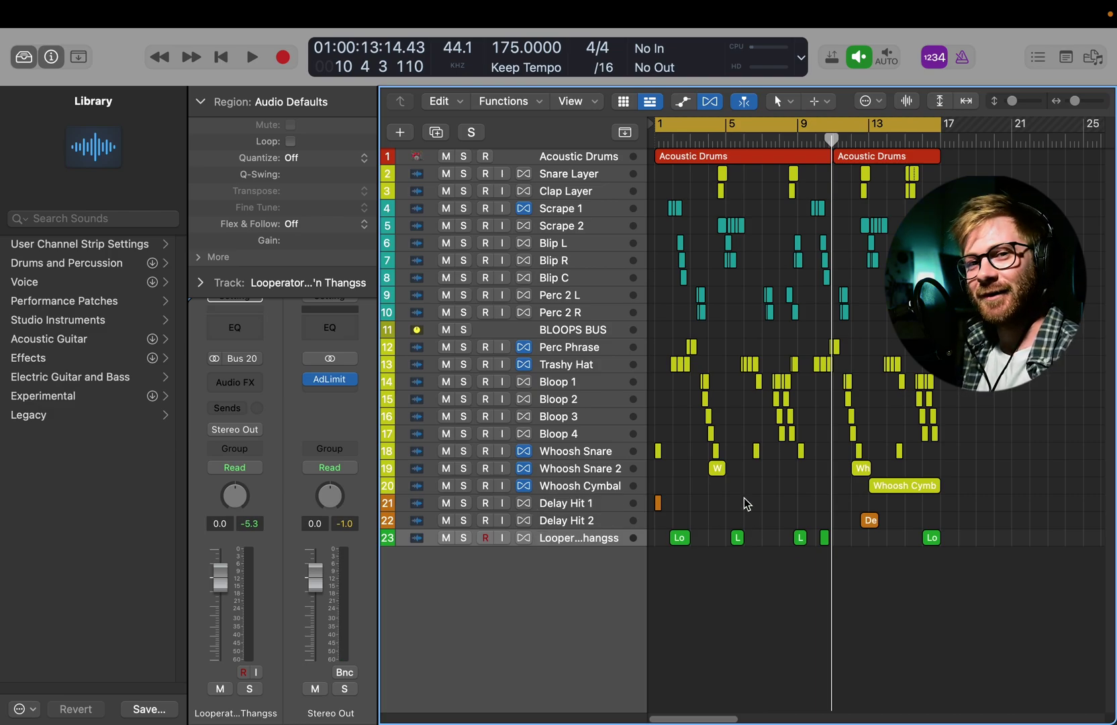
{"action": "key", "text": "t"}
{"action": "key", "text": "Escape"}
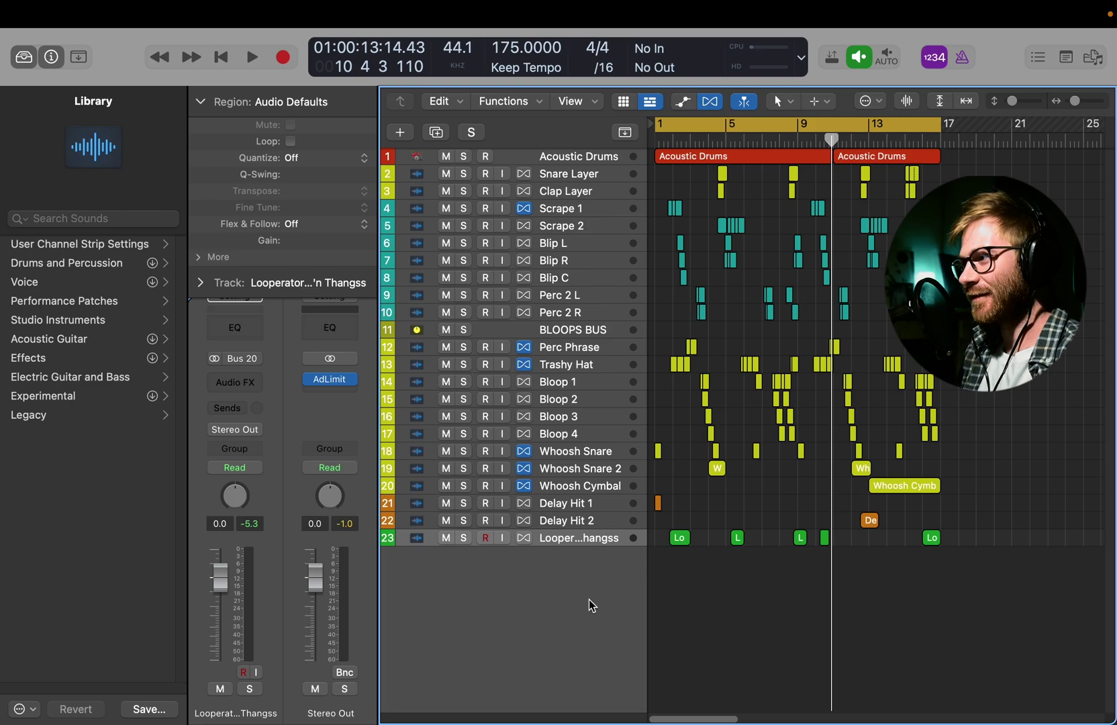
{"action": "key", "text": "super+Down"}
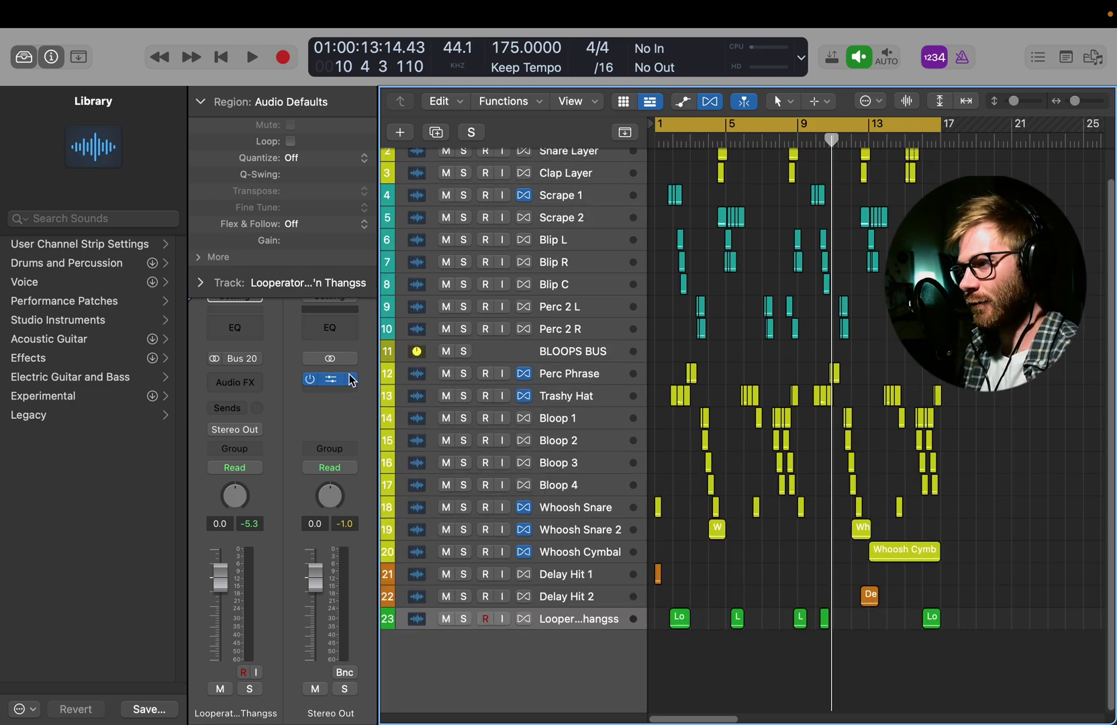
Remove the Adaptive Limiter from the Stereo Out channel and collapse the Region inspector.
{"action": "left_click", "coordinate": [353, 380]}
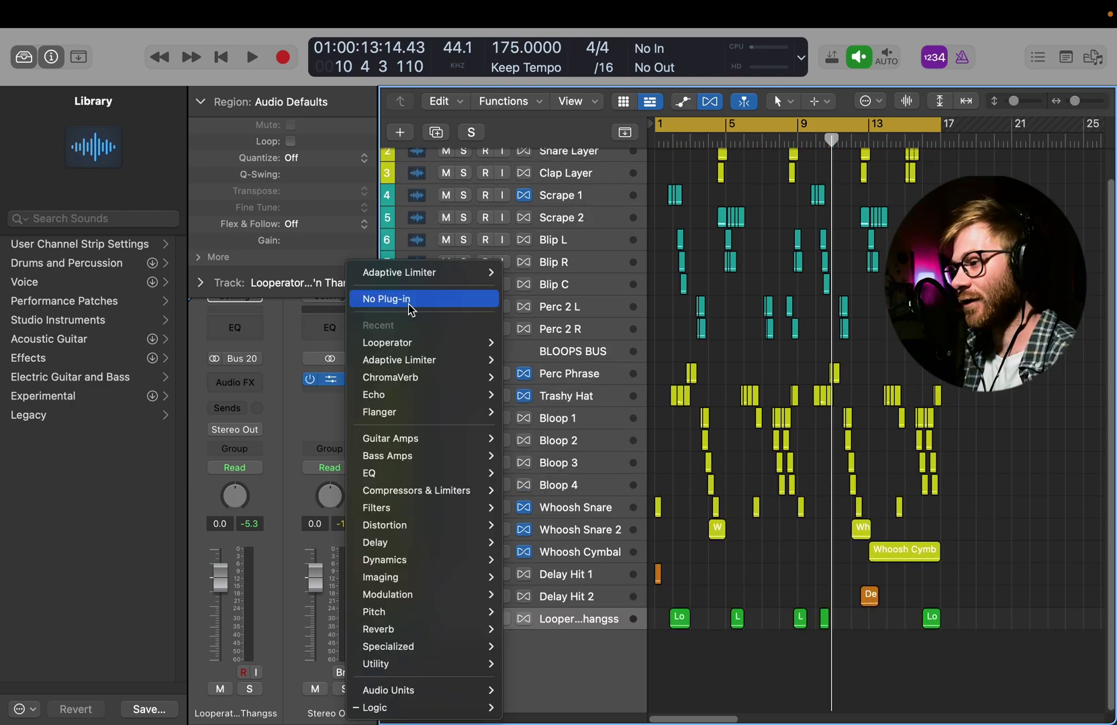
{"action": "left_click", "coordinate": [411, 300]}
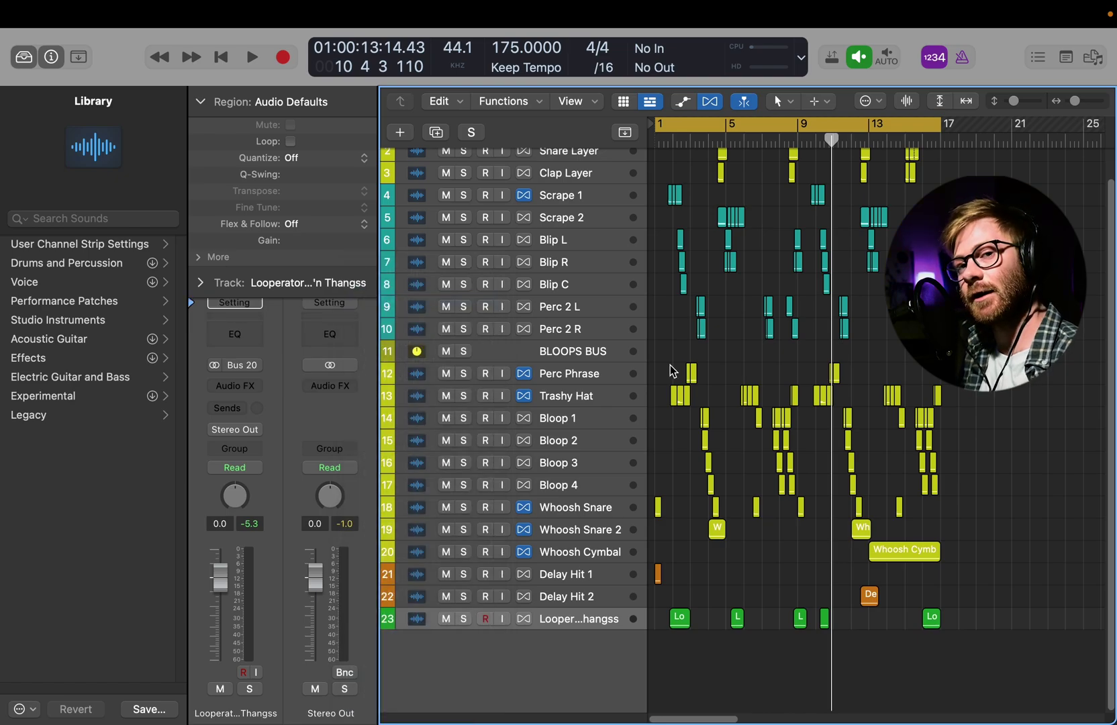
{"action": "key", "text": "super+Up"}
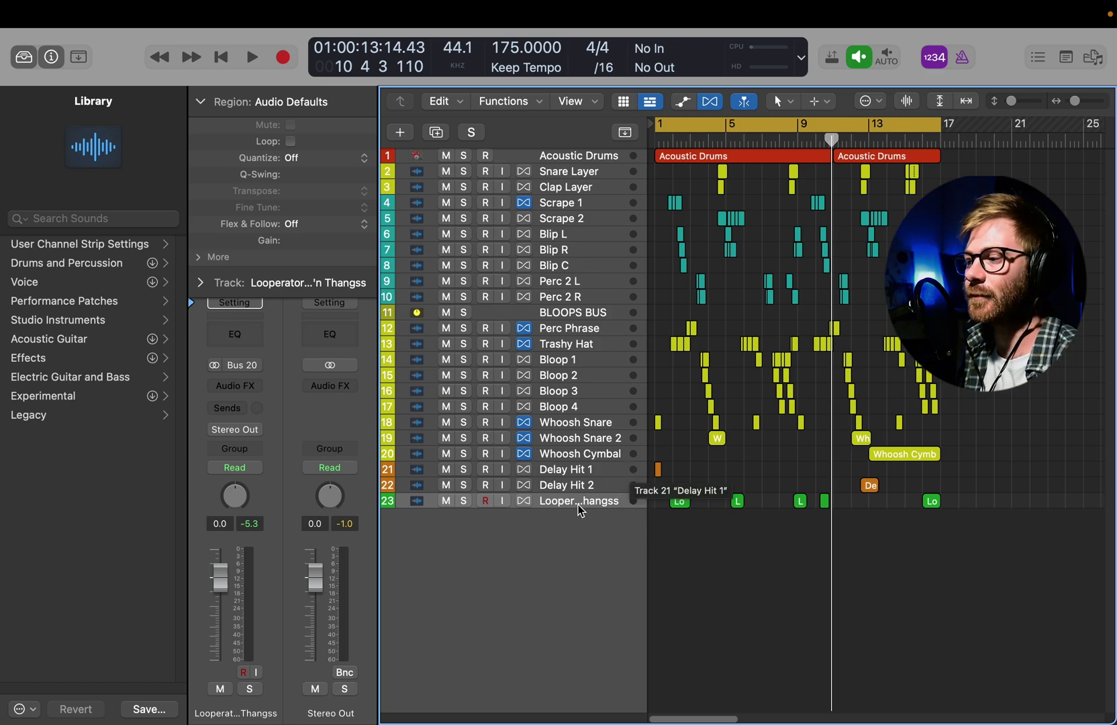
{"action": "left_click", "coordinate": [572, 559]}
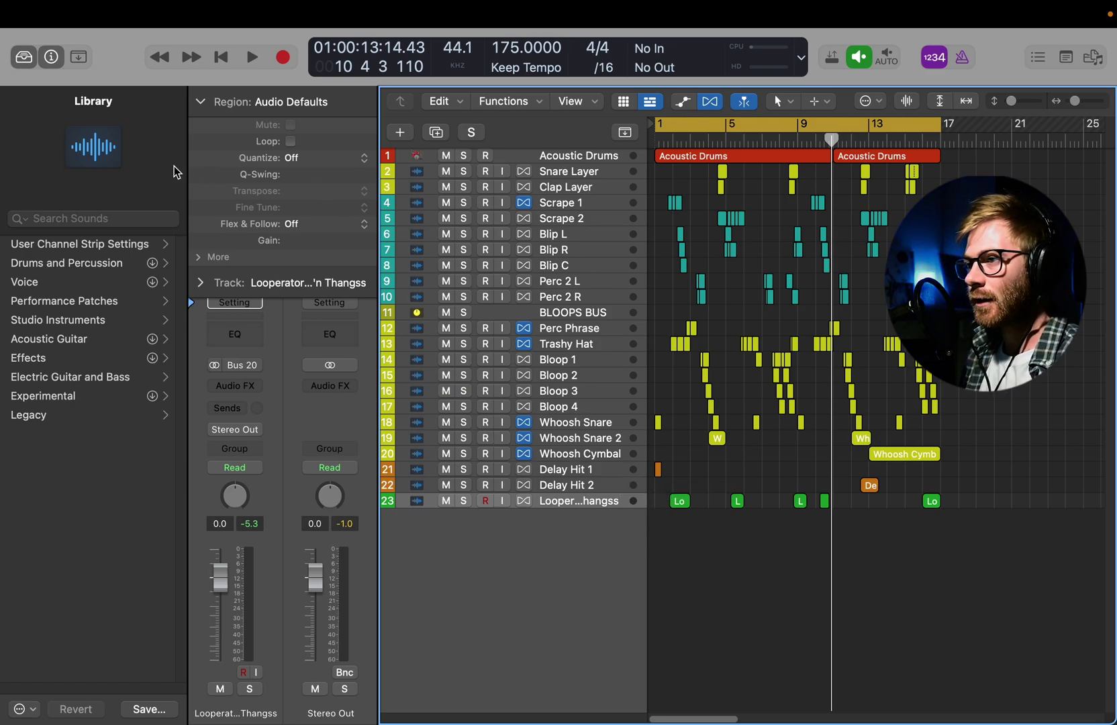
{"action": "left_click", "coordinate": [302, 98]}
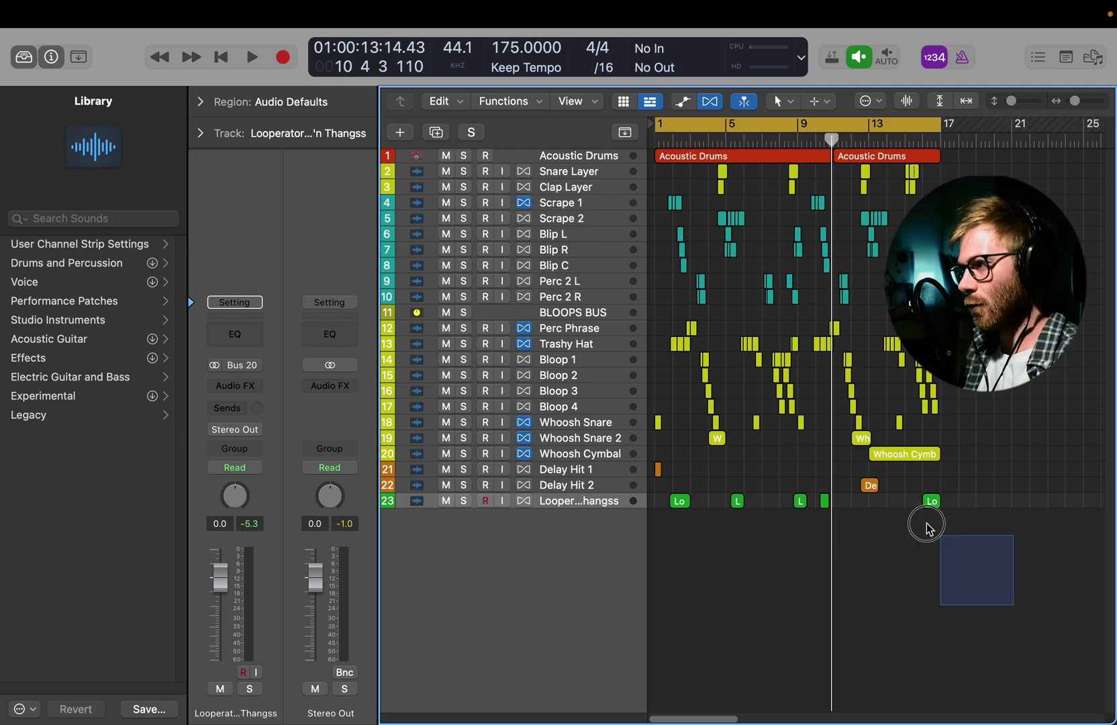
Insert a Gain plug-in on the Stereo Out channel and lower its gain.
{"action": "left_click_drag", "start_coordinate": [979, 573], "coordinate": [608, 174]}
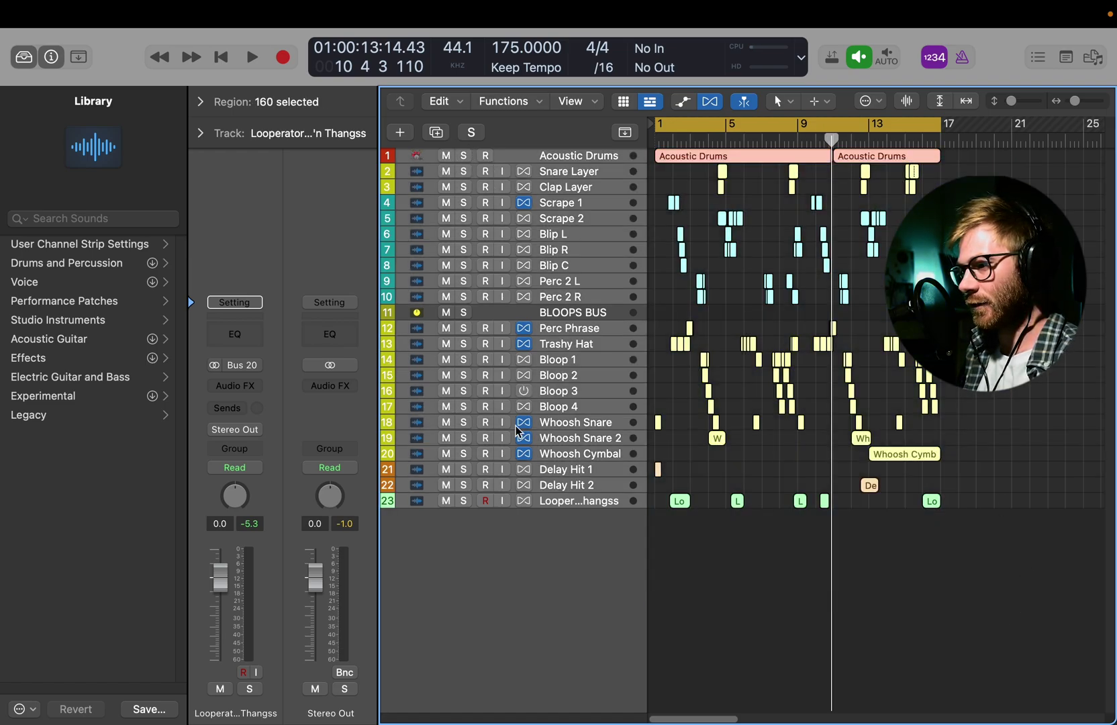
{"action": "left_click", "coordinate": [339, 386]}
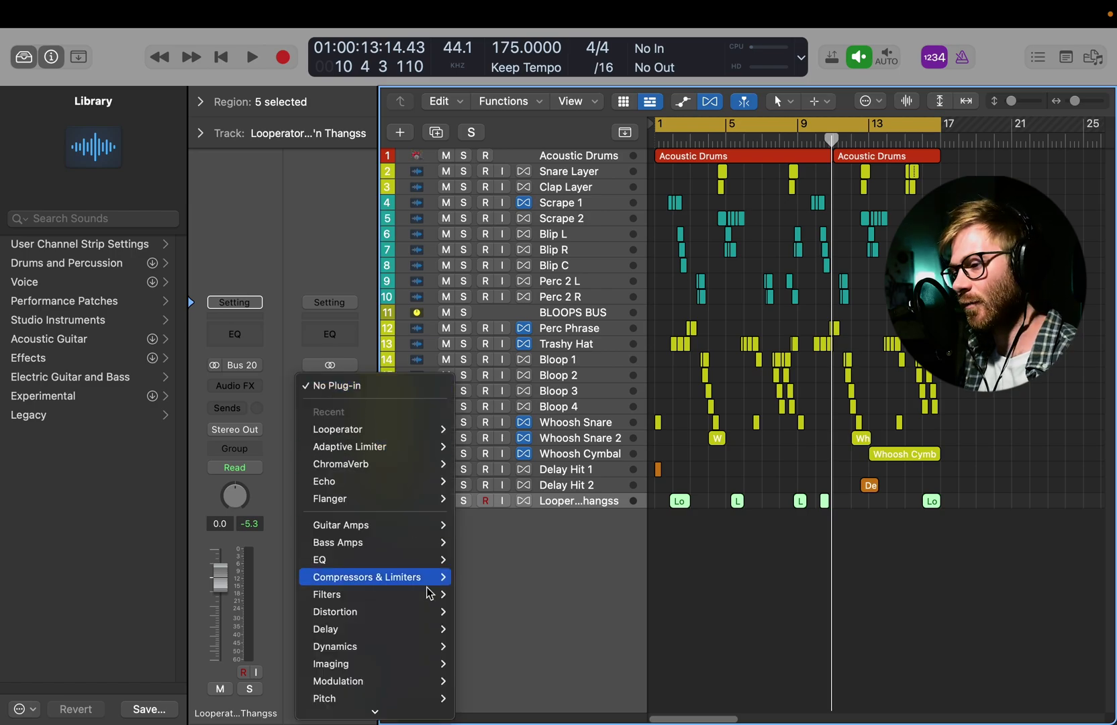
{"action": "left_click", "coordinate": [470, 673]}
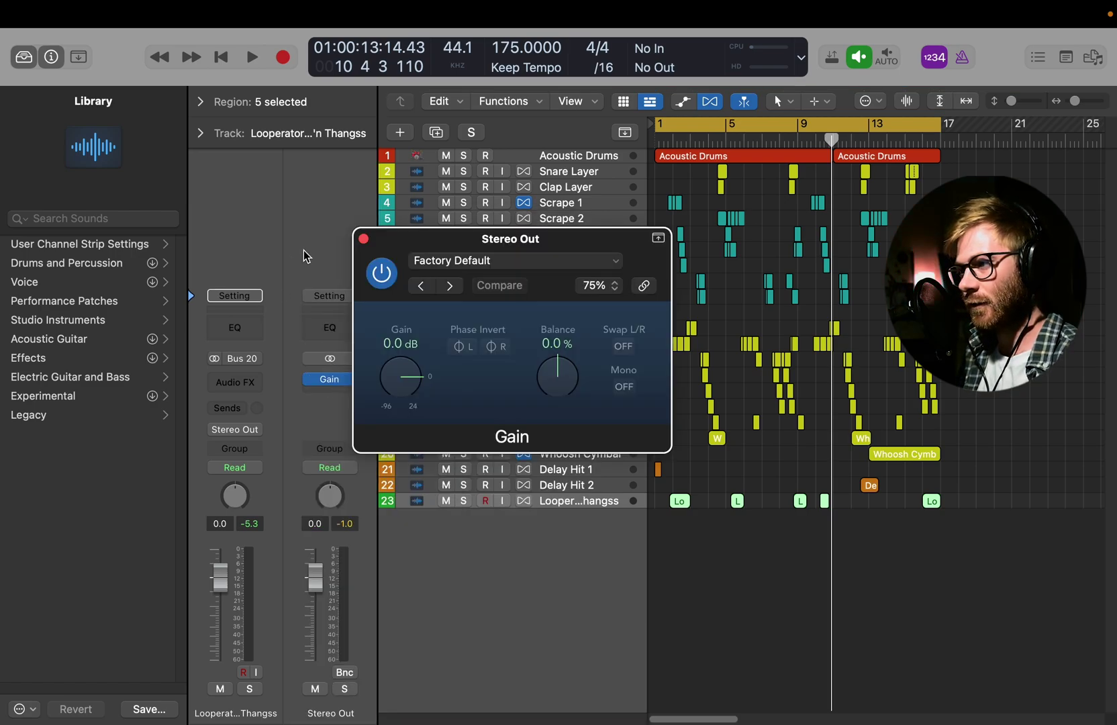
{"action": "left_click_drag", "start_coordinate": [401, 352], "coordinate": [402, 388]}
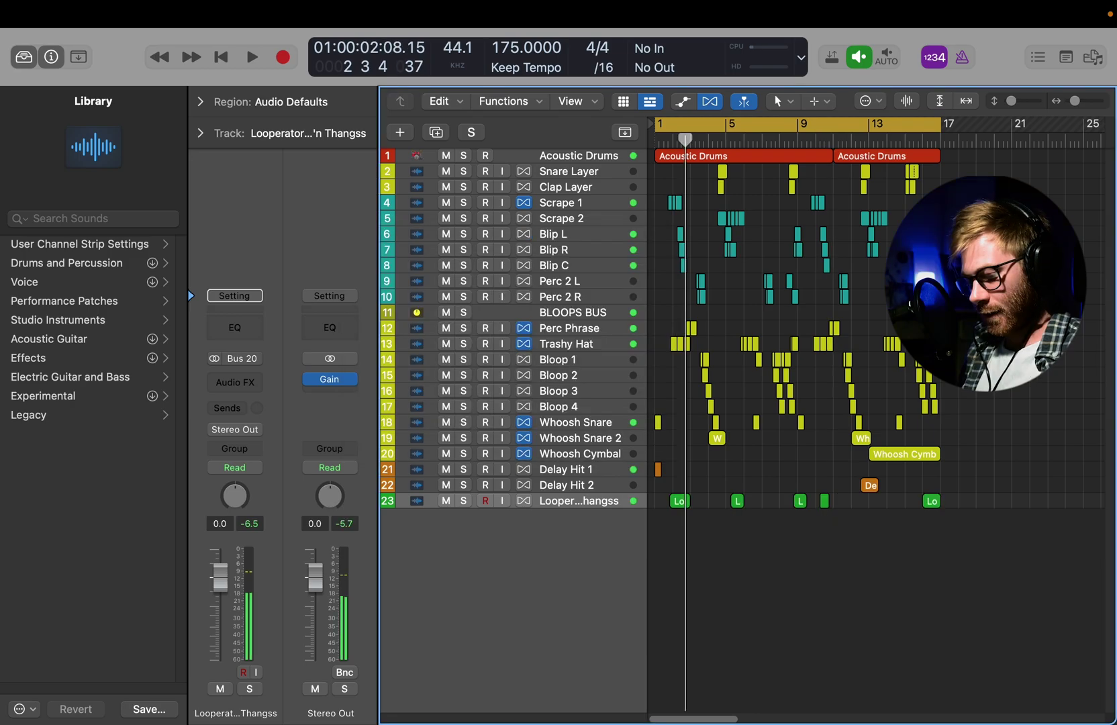
Set up an offline PCM bounce of bars 1 to 17 as a 24 Bit, 44100 Wave file with Normalize off.
{"action": "key", "text": "super+b"}
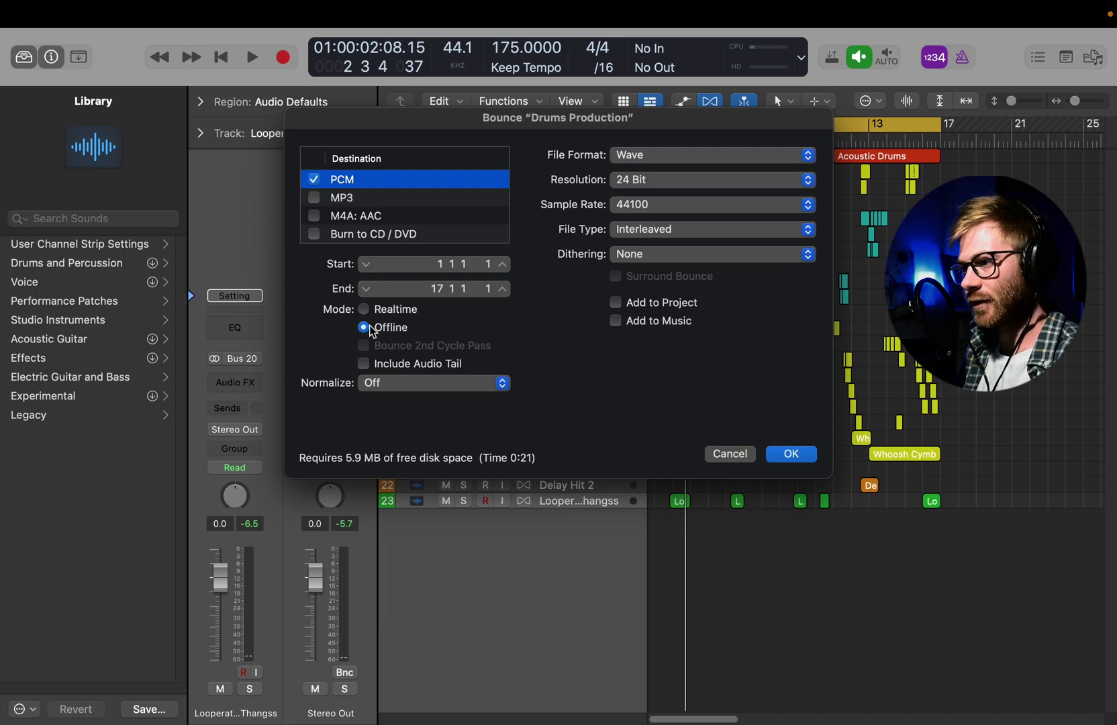
{"action": "left_click", "coordinate": [410, 394]}
{"action": "left_click", "coordinate": [402, 388]}
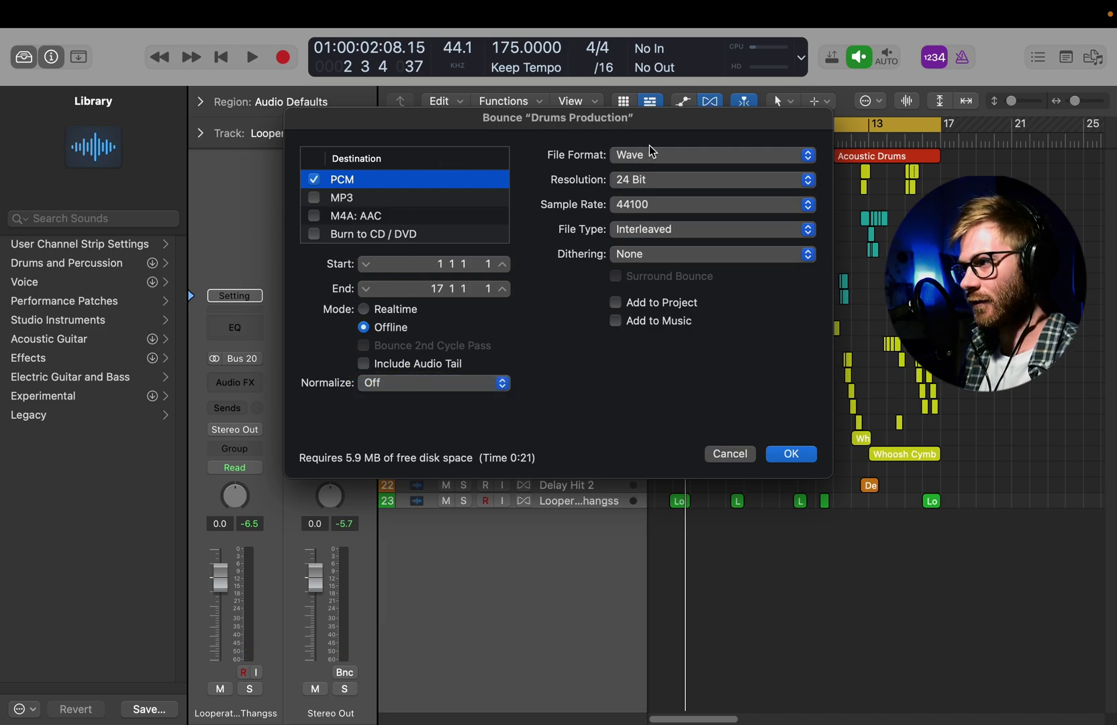
{"action": "left_click", "coordinate": [791, 453]}
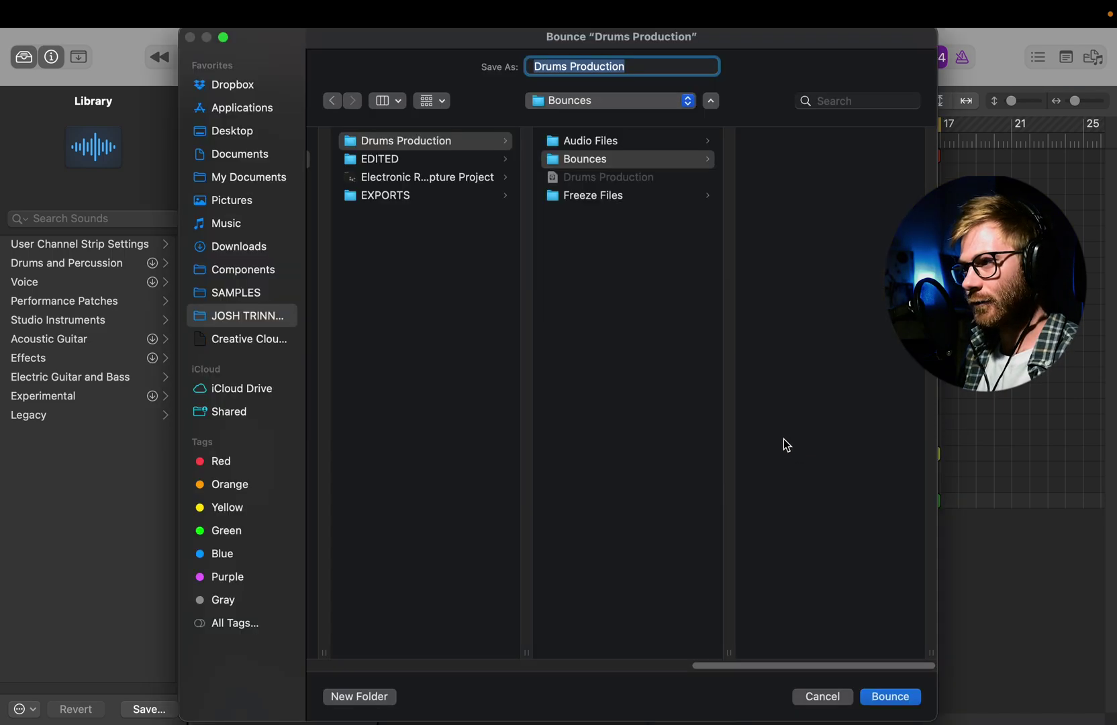
Save the bounce as "Drums Production Bounced" in the Drums Production folder.
{"action": "left_click", "coordinate": [423, 142]}
{"action": "left_click", "coordinate": [675, 70]}
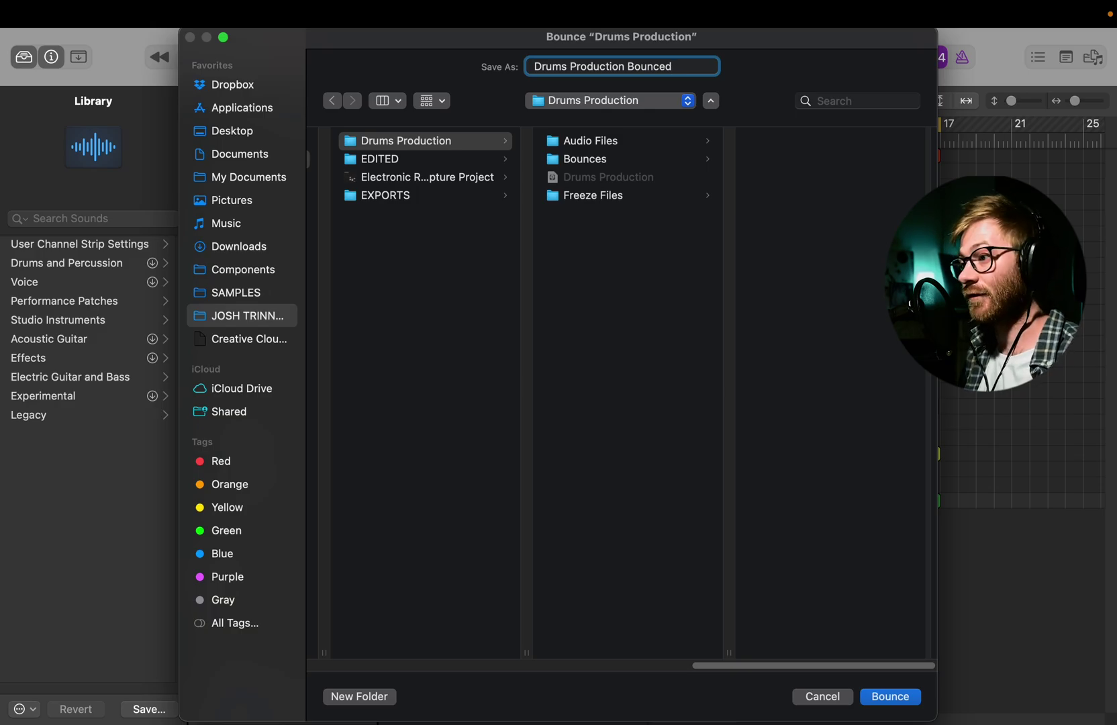
{"action": "key", "text": "Return"}
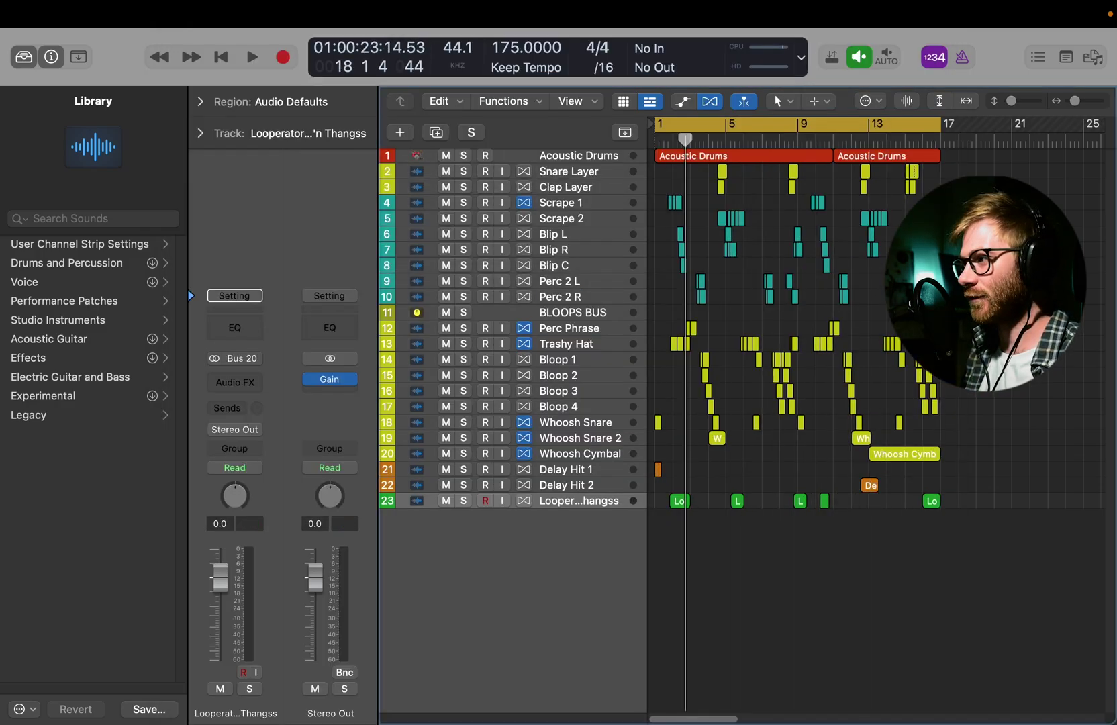
Switch to Ableton Live, set the project tempo to 175 BPM and delete the default tracks.
{"action": "key", "text": "super+Tab"}
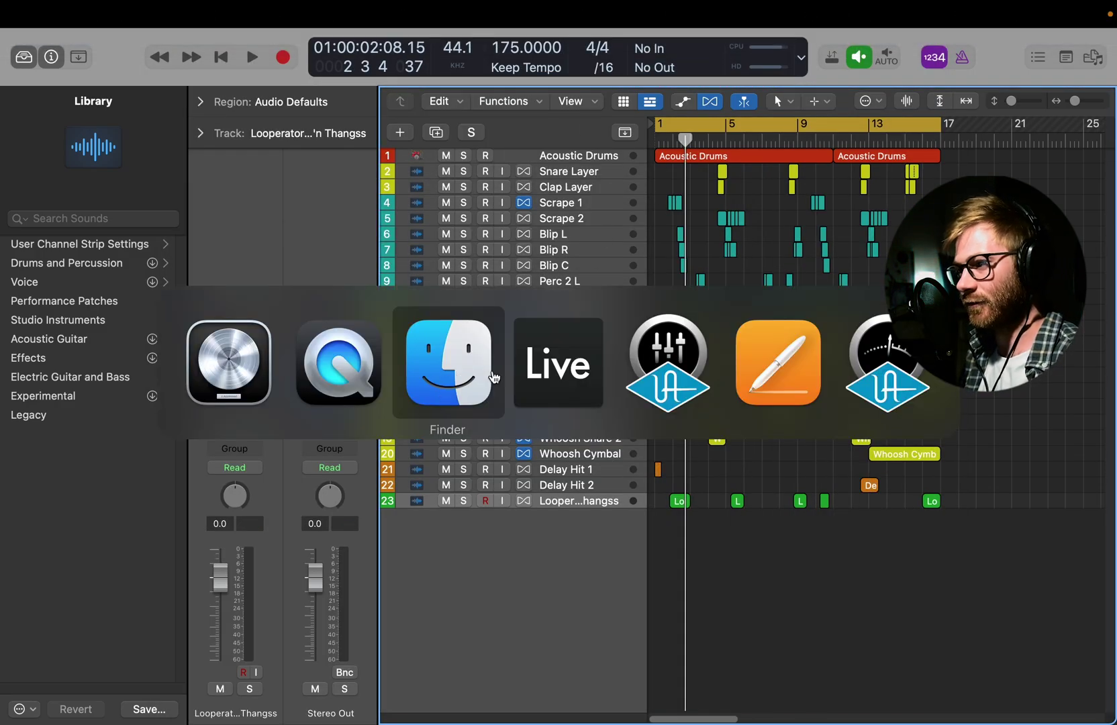
{"action": "left_click", "coordinate": [550, 383]}
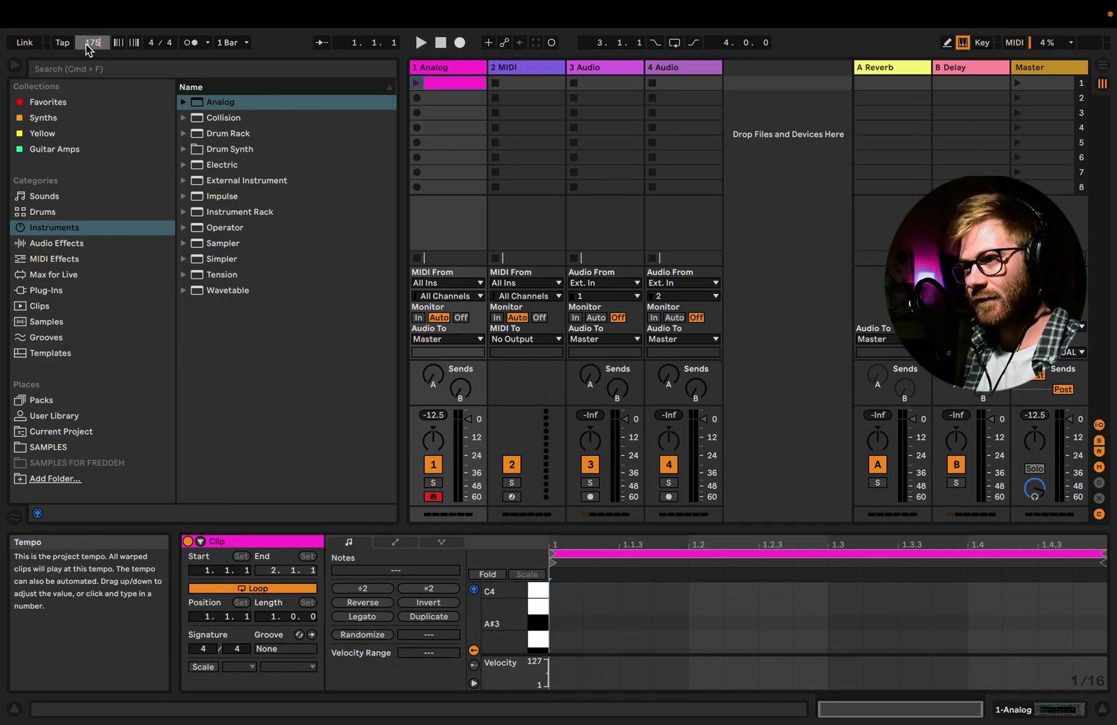
{"action": "key", "text": "super+Tab"}
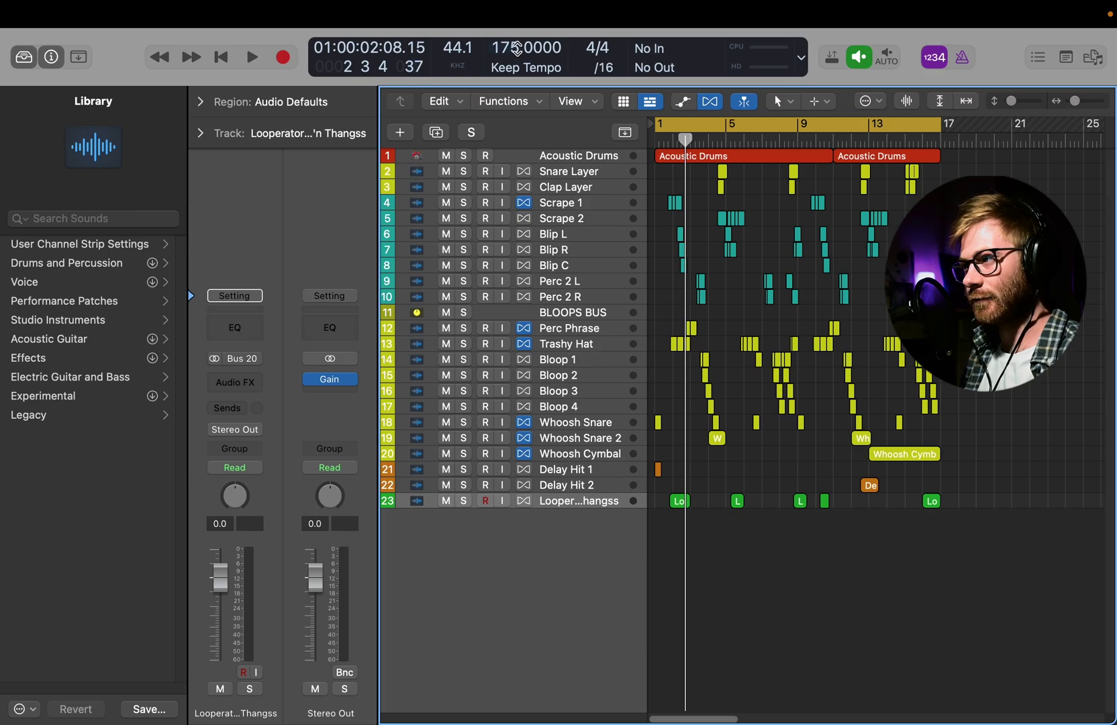
{"action": "key", "text": "super+Tab"}
{"action": "left_click", "coordinate": [550, 68]}
{"action": "key", "text": "Delete"}
Import the Drums Production Bounced file from Finder onto a new audio track and give its clip the track's colour.
{"action": "key", "text": "super+Tab"}
{"action": "key", "text": "super+Tab"}
{"action": "key", "text": "super+Tab"}
{"action": "left_click_drag", "start_coordinate": [134, 201], "coordinate": [545, 94]}
{"action": "left_click", "coordinate": [526, 88]}
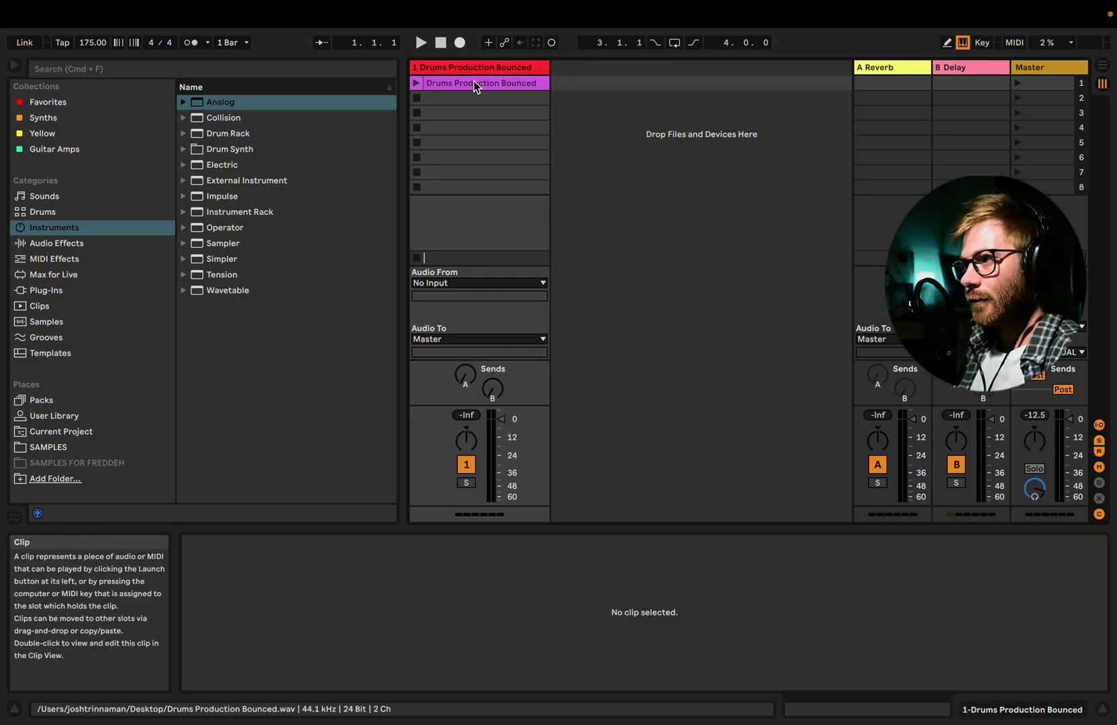
{"action": "right_click", "coordinate": [475, 85]}
{"action": "left_click", "coordinate": [490, 393]}
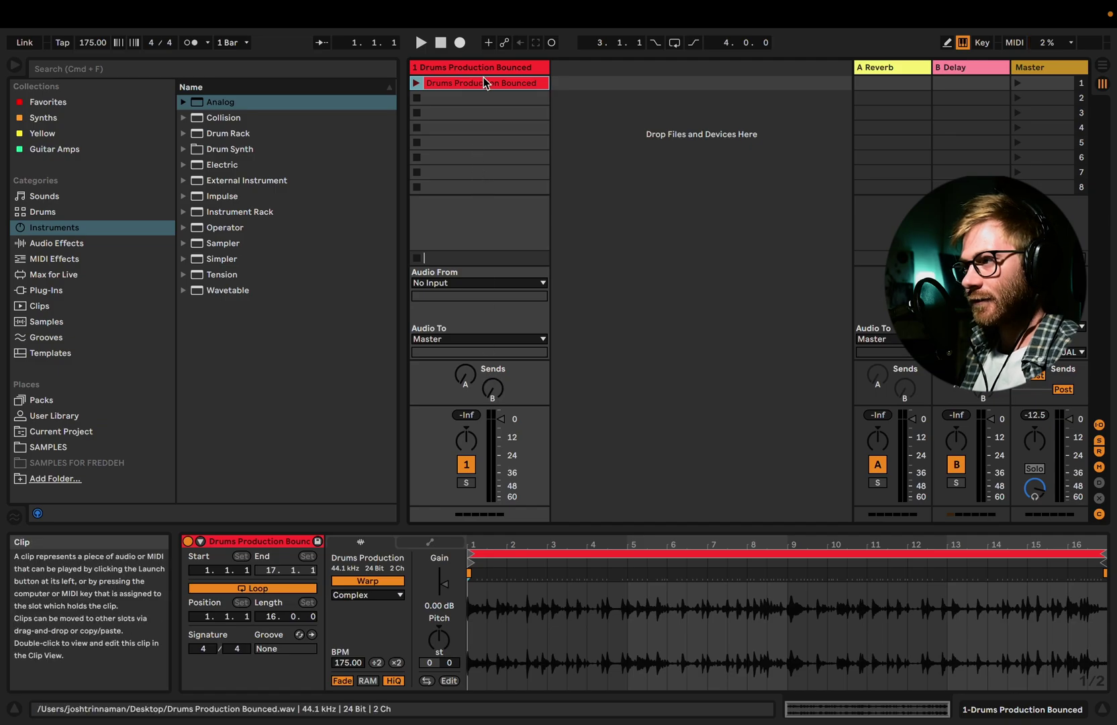
Review the source drum regions in Logic Pro, return to Ableton Live and launch the Drums Production Bounced clip.
{"action": "key", "text": "super+Tab"}
{"action": "key", "text": "super+Tab"}
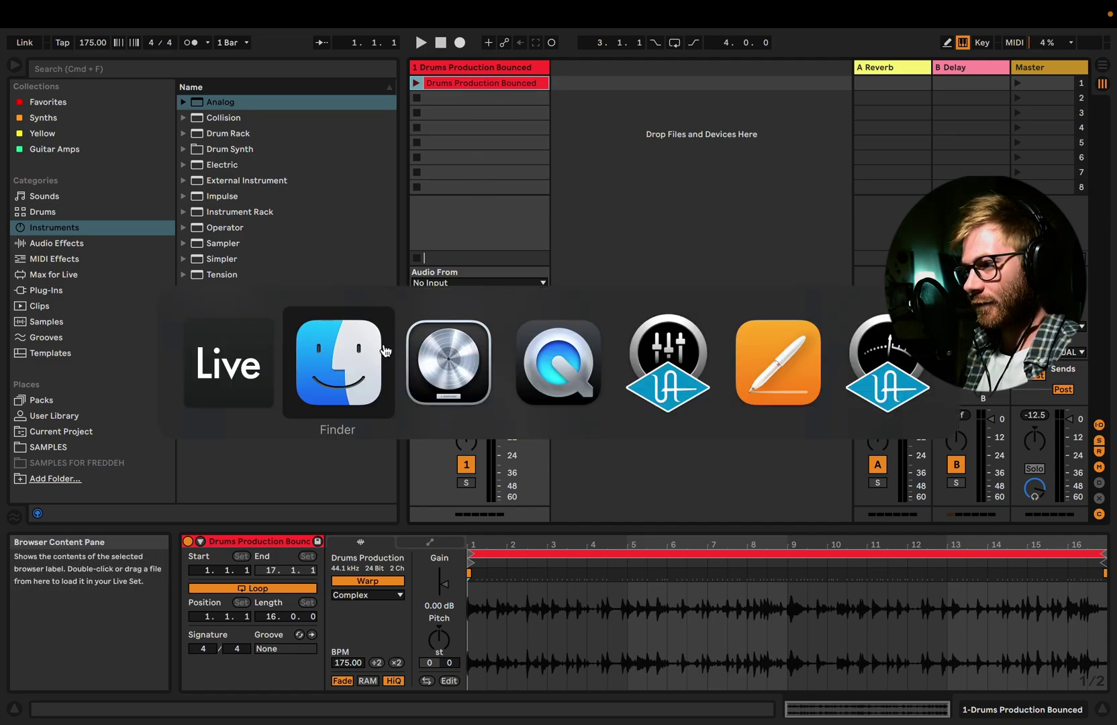
{"action": "left_click_drag", "start_coordinate": [977, 551], "coordinate": [511, 136]}
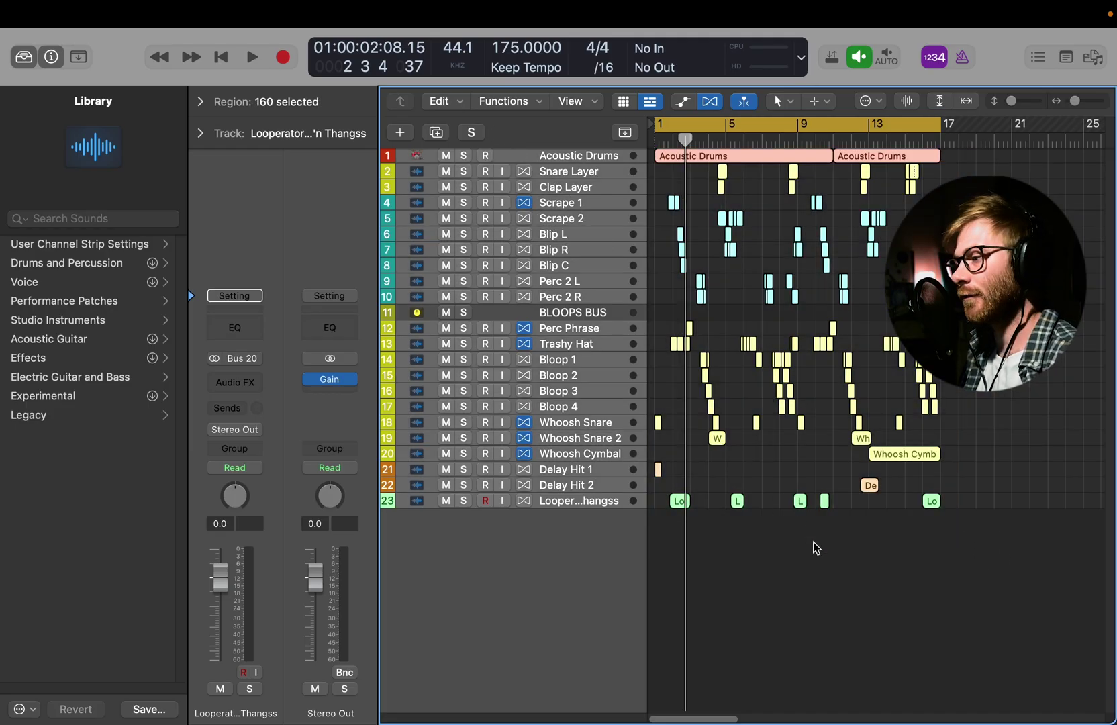
{"action": "left_click", "coordinate": [793, 519]}
{"action": "key", "text": "super+Tab"}
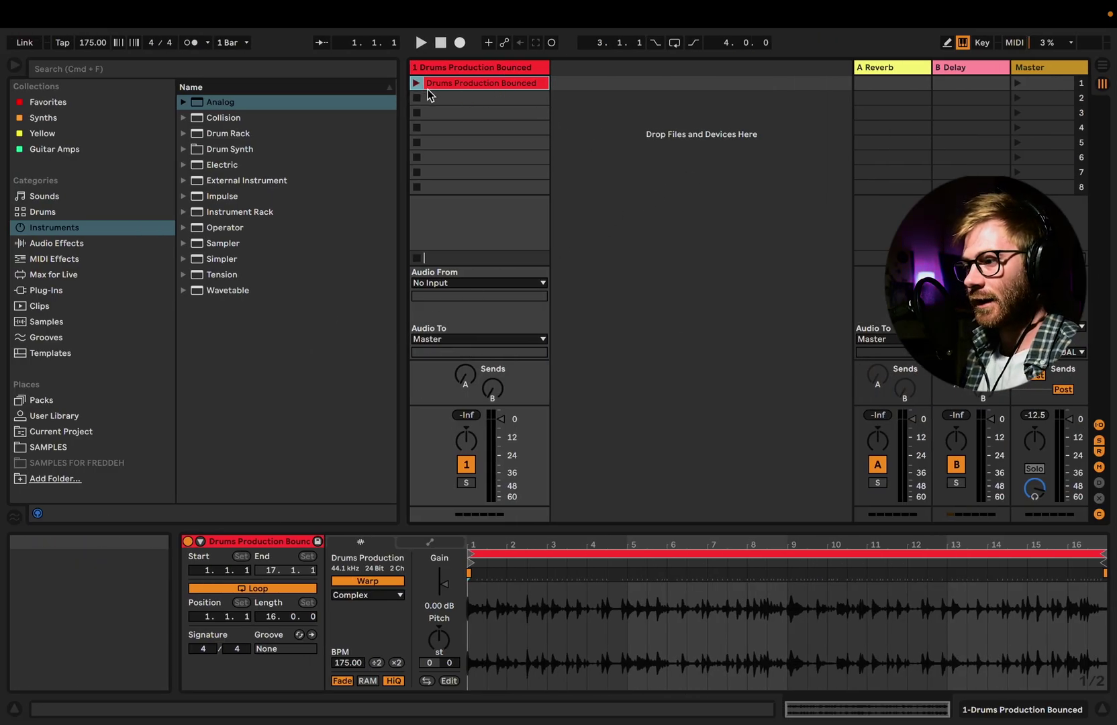
{"action": "left_click", "coordinate": [415, 82]}
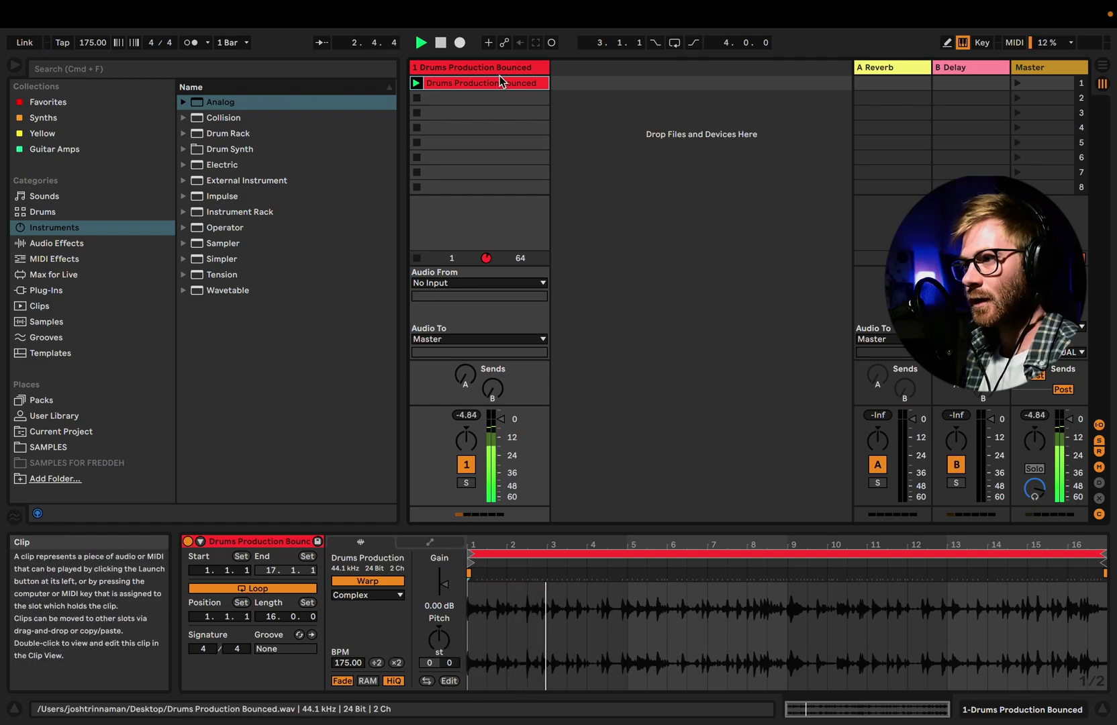
Search the Audio Effects for "satur" and add Saturator to the Drums Production Bounced track.
{"action": "left_click", "coordinate": [116, 73]}
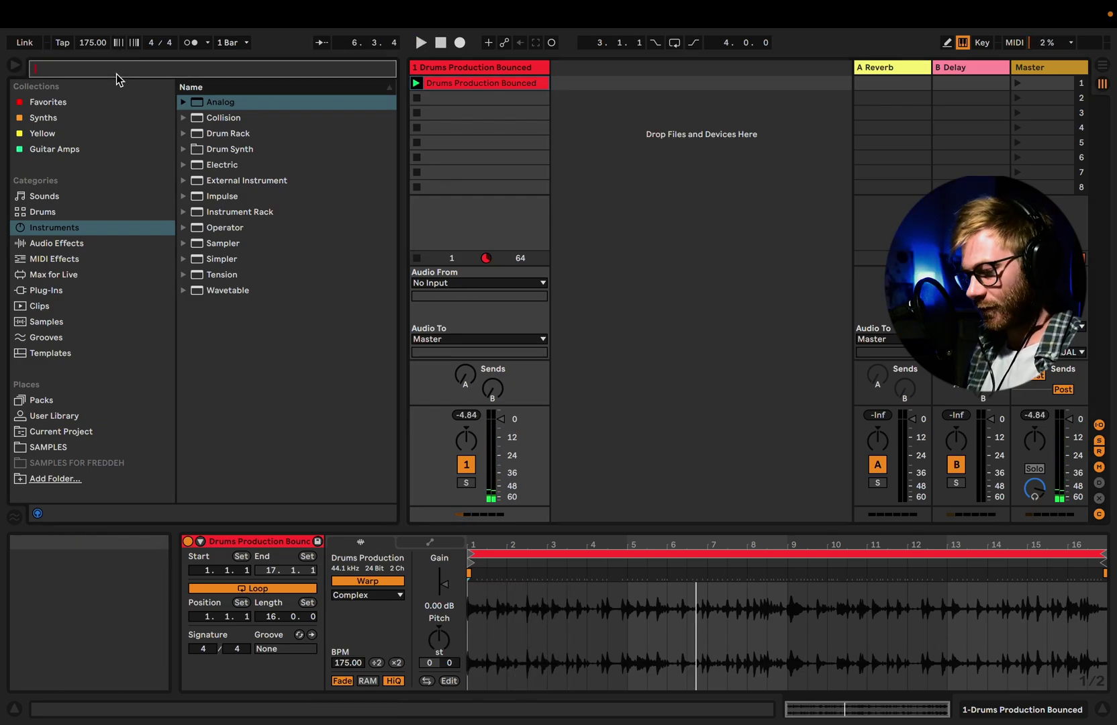
{"action": "type", "text": "audio effect"}
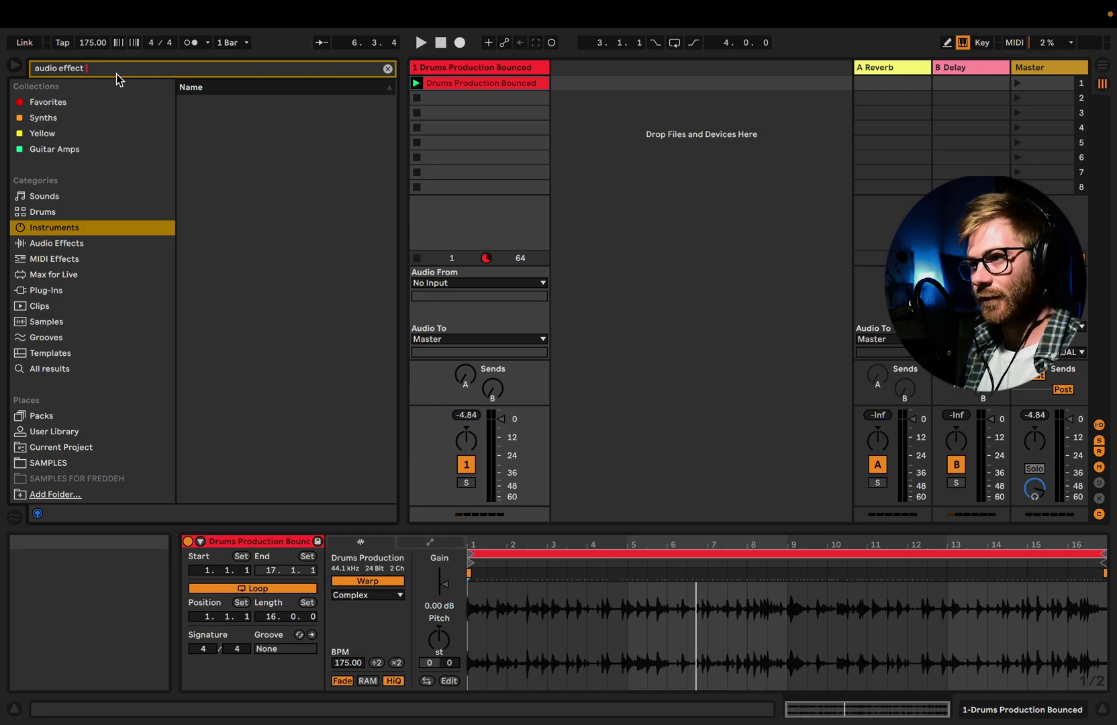
{"action": "left_click", "coordinate": [91, 244]}
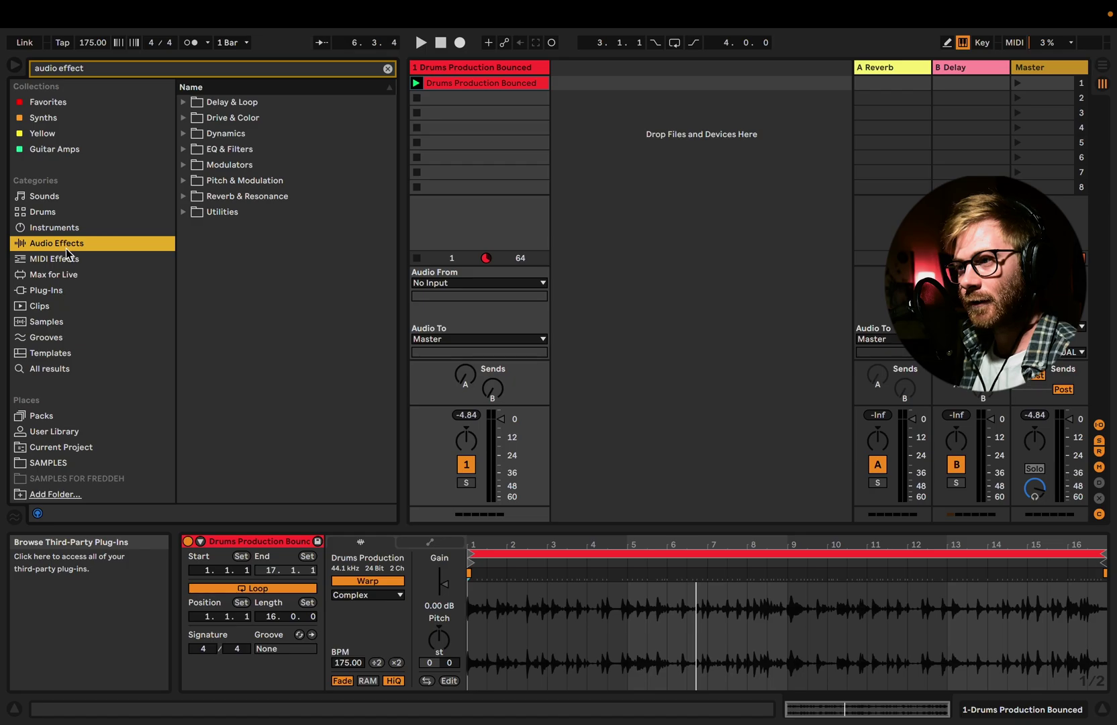
{"action": "left_click", "coordinate": [100, 67]}
{"action": "type", "text": "satur"}
{"action": "left_click", "coordinate": [216, 102]}
{"action": "left_click_drag", "start_coordinate": [236, 118], "coordinate": [588, 607]}
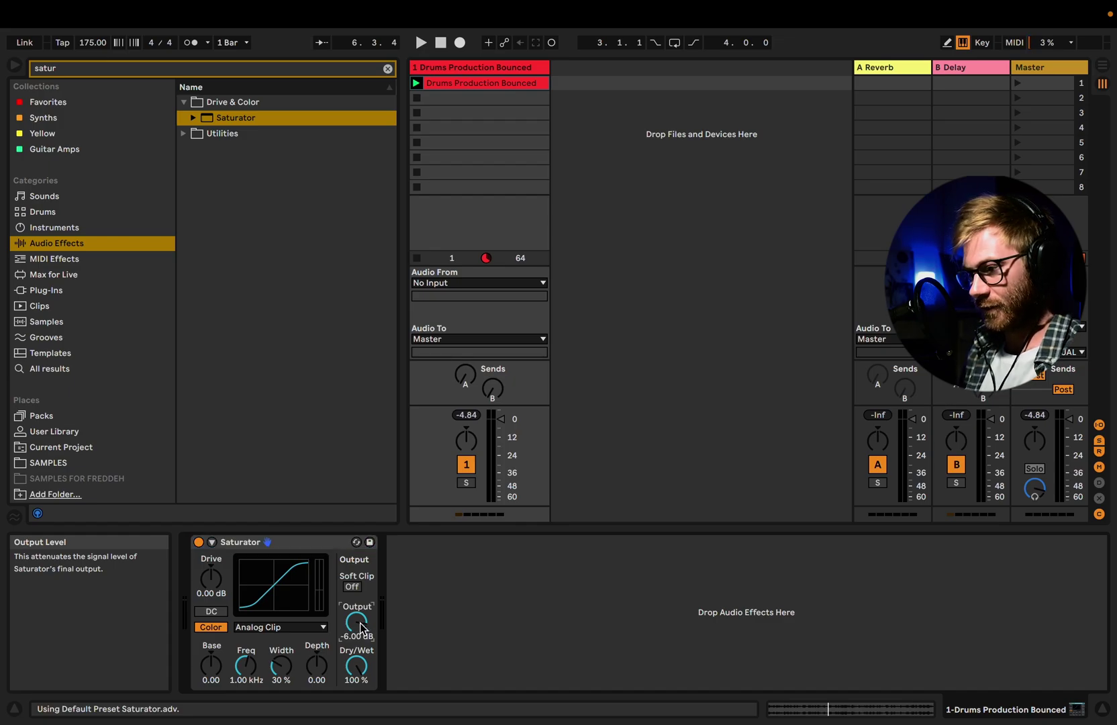
Set Saturator's Drive to 6 dB, audition the drums, and add an Audio Effect Rack ahead of Saturator.
{"action": "left_click_drag", "start_coordinate": [221, 579], "coordinate": [222, 567]}
{"action": "key", "text": "space"}
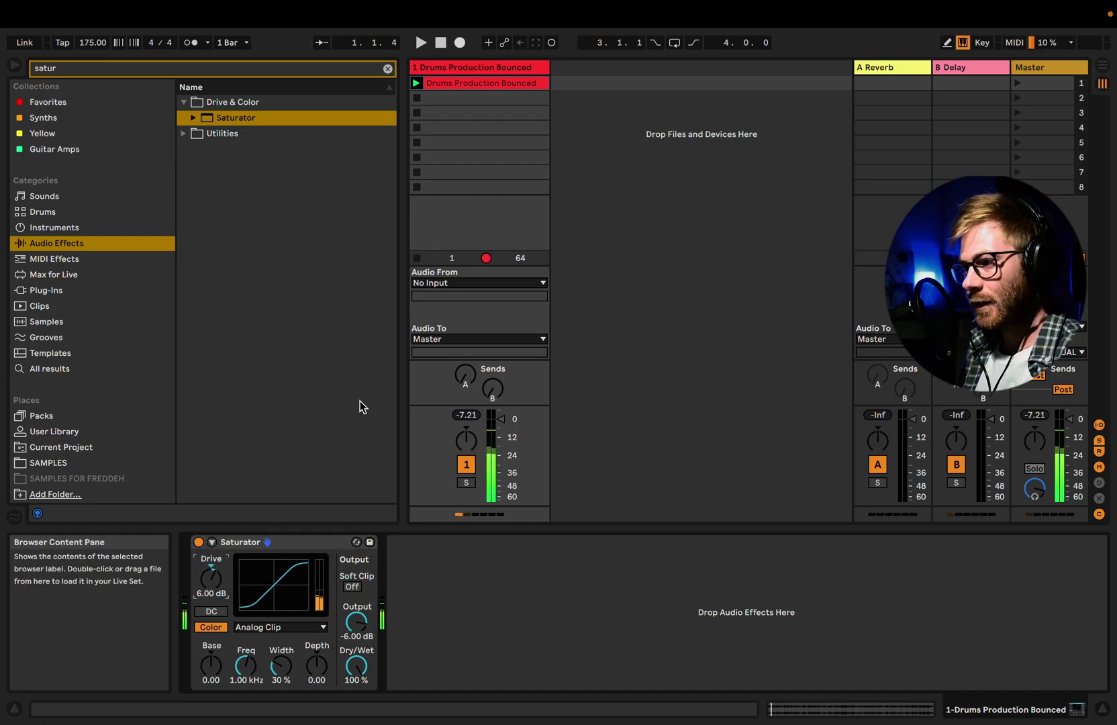
{"action": "left_click", "coordinate": [141, 72]}
{"action": "type", "text": "audio"}
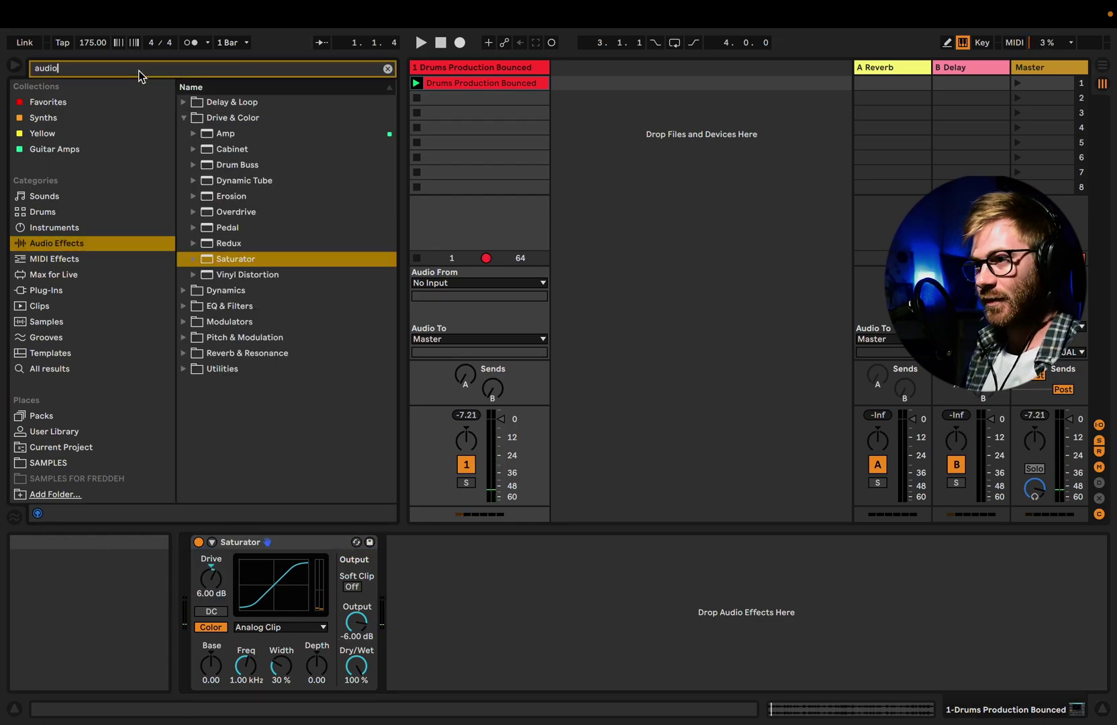
{"action": "type", "text": " effect rack"}
{"action": "key", "text": "Return"}
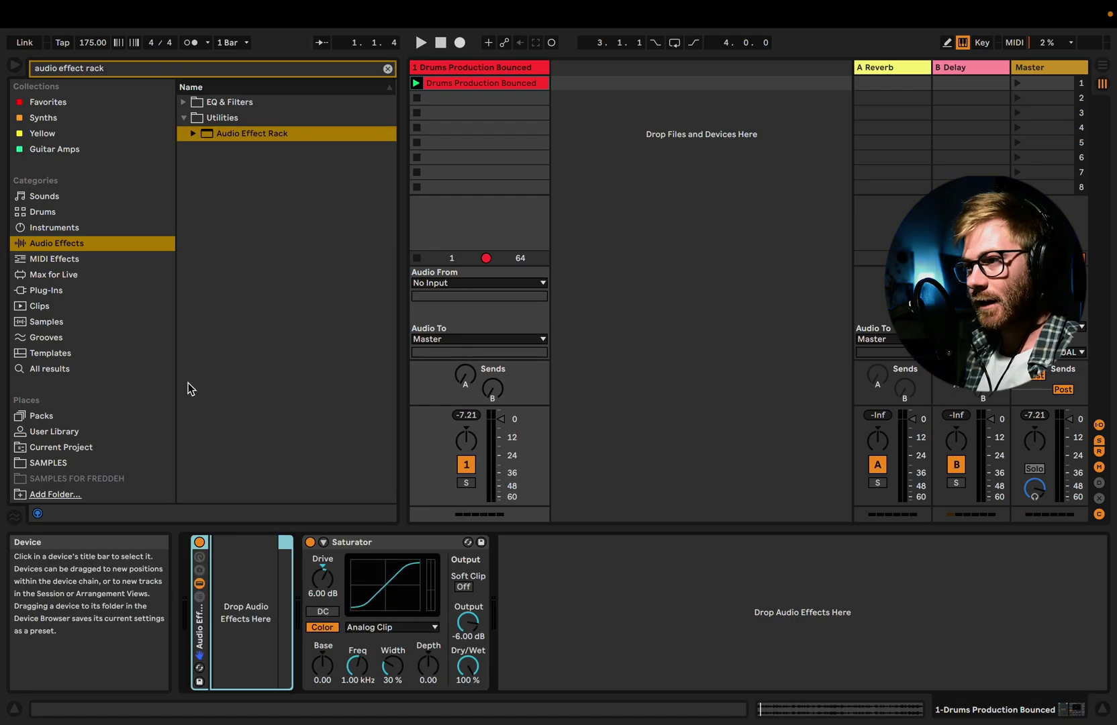
Search for "amp", add Amp inside the Audio Effect Rack with Dual output, and start playback.
{"action": "left_click", "coordinate": [129, 68]}
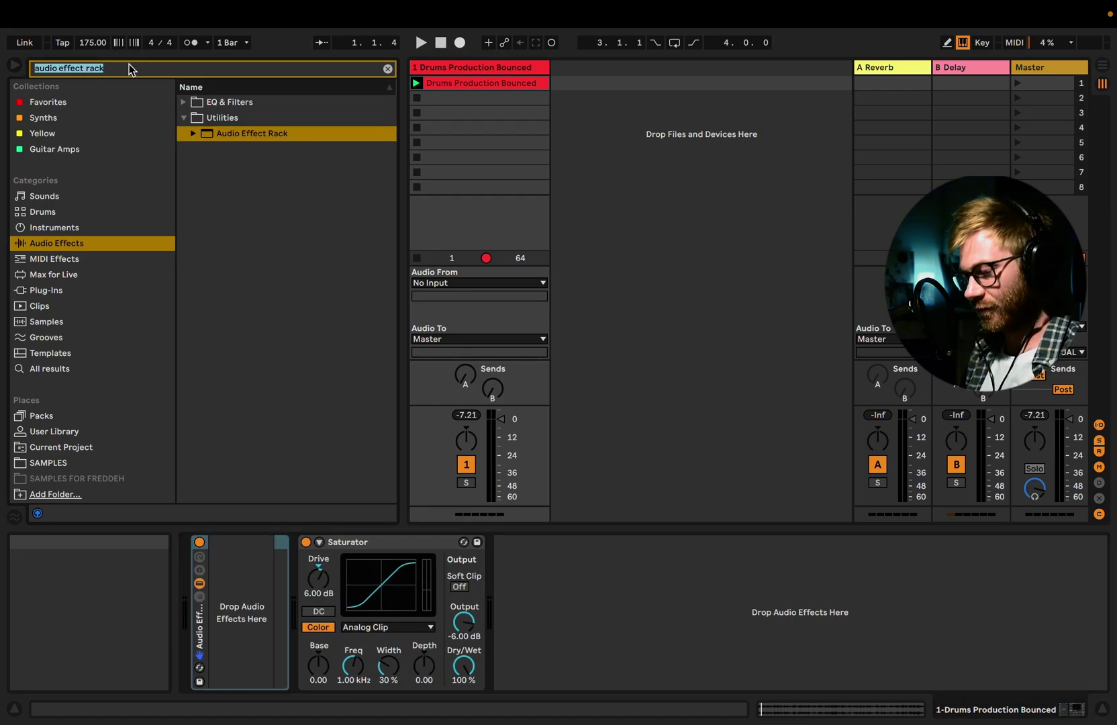
{"action": "type", "text": "amp"}
{"action": "left_click_drag", "start_coordinate": [201, 118], "coordinate": [241, 612]}
{"action": "left_click", "coordinate": [448, 572]}
{"action": "key", "text": "space"}
Set Amp to the Lead model with Volume at 7.78 and Gain at 1.59.
{"action": "left_click", "coordinate": [347, 636]}
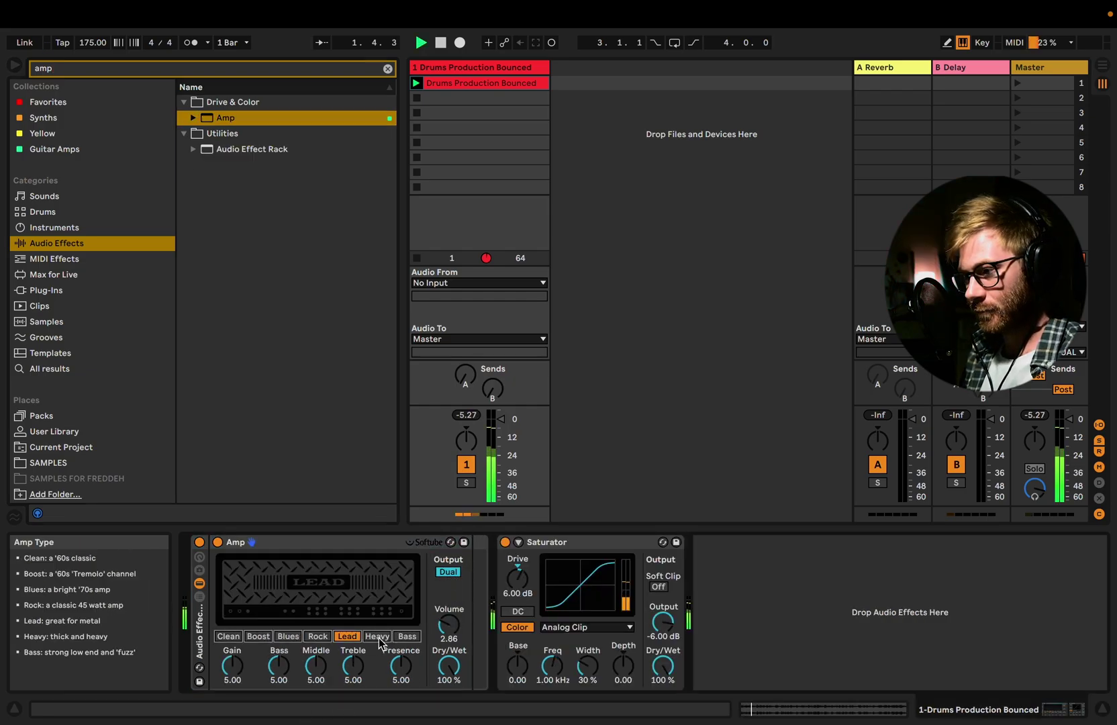
{"action": "left_click_drag", "start_coordinate": [449, 624], "coordinate": [448, 654]}
{"action": "left_click_drag", "start_coordinate": [232, 666], "coordinate": [232, 705]}
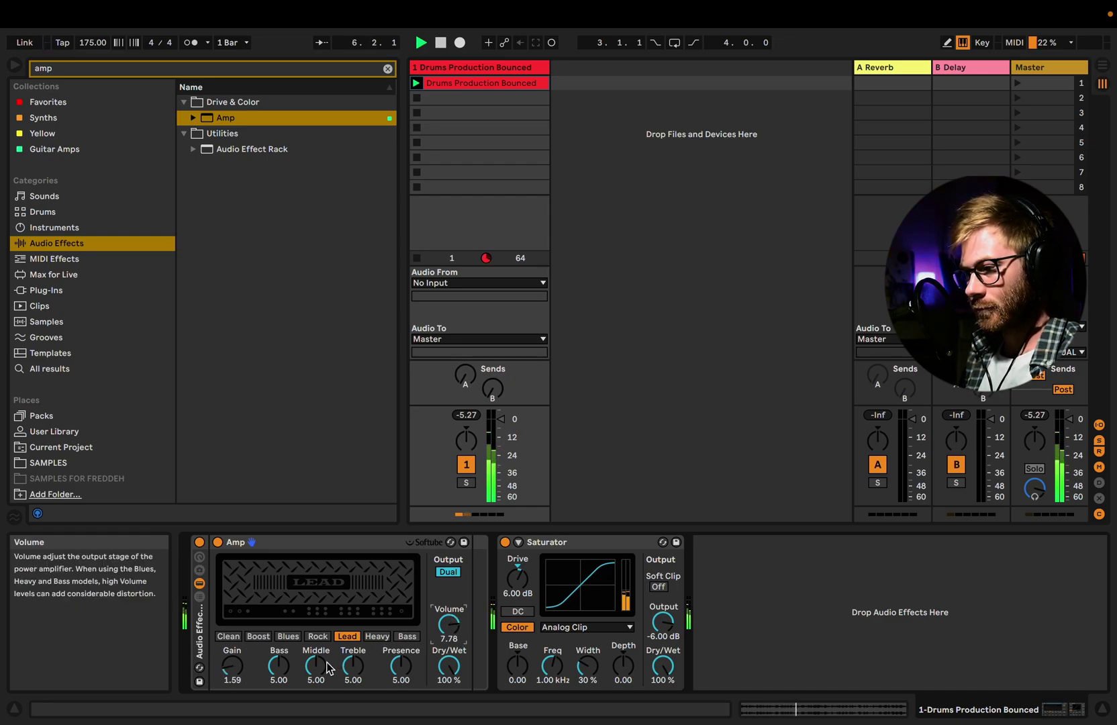
Audition Amp's Heavy, Blues, Boost and Rock models during playback and return to Lead.
{"action": "left_click", "coordinate": [376, 637]}
{"action": "left_click", "coordinate": [288, 637]}
{"action": "left_click", "coordinate": [258, 636]}
{"action": "left_click", "coordinate": [318, 637]}
{"action": "left_click", "coordinate": [347, 636]}
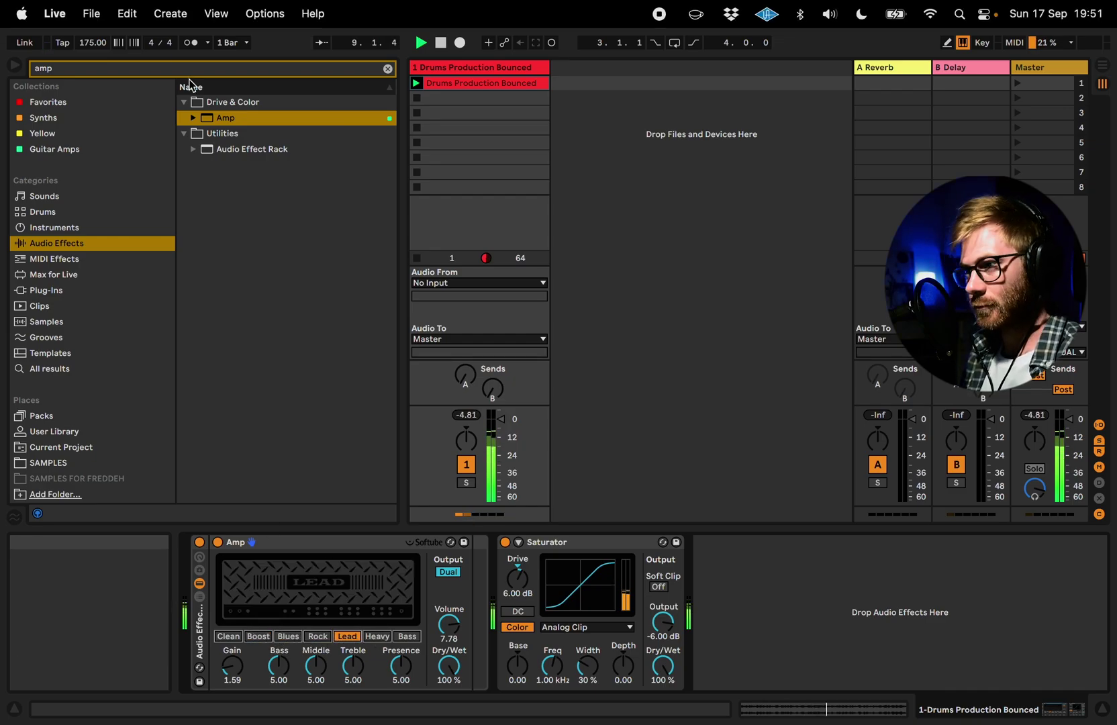
Add Erosion after Amp in the rack, using Wide Noise at about 9.81 kHz with an Amount of about 38.5.
{"action": "left_click", "coordinate": [368, 69]}
{"action": "type", "text": "erosion"}
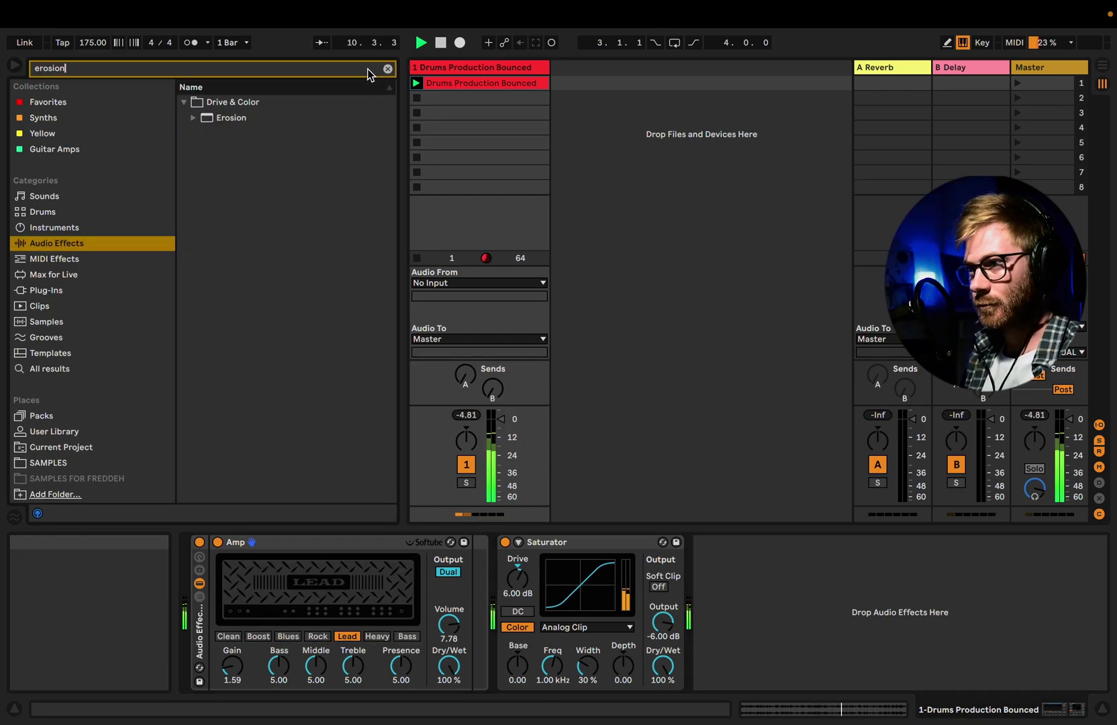
{"action": "left_click", "coordinate": [194, 118]}
{"action": "left_click_drag", "start_coordinate": [243, 120], "coordinate": [472, 620]}
{"action": "left_click_drag", "start_coordinate": [562, 625], "coordinate": [577, 596]}
{"action": "left_click", "coordinate": [543, 635]}
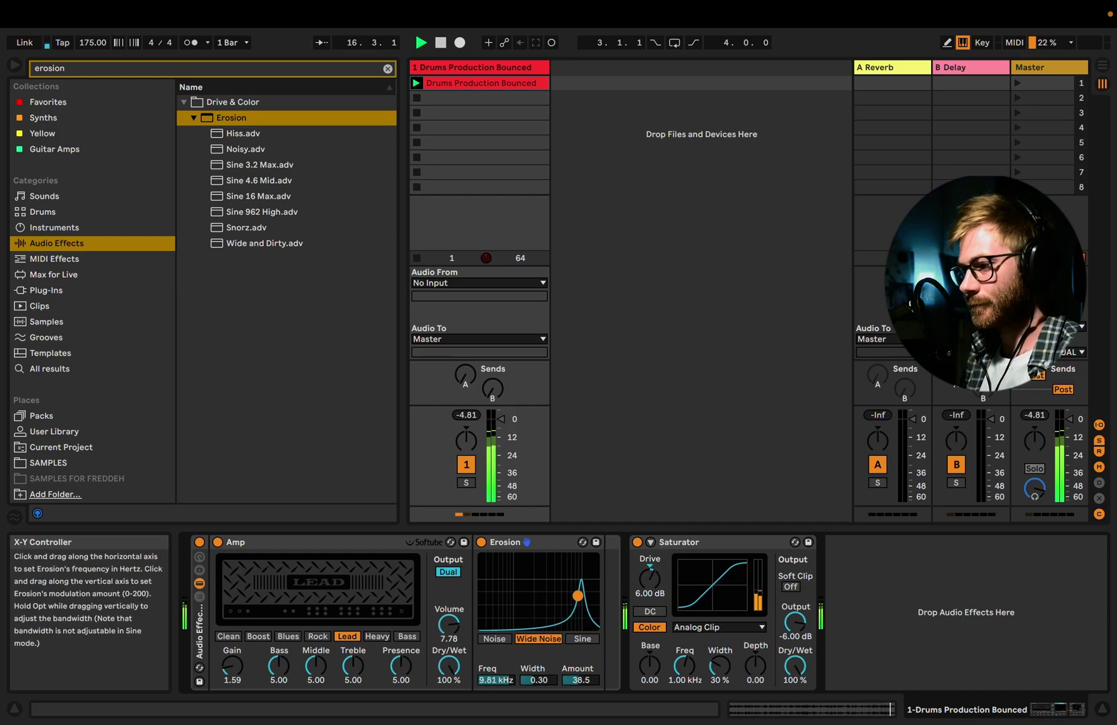
Compare Amp's Boost, Blues and Rock models with Erosion in the chain, ending on Lead.
{"action": "left_click", "coordinate": [257, 636]}
{"action": "left_click", "coordinate": [288, 637]}
{"action": "left_click", "coordinate": [317, 636]}
{"action": "left_click", "coordinate": [346, 636]}
Search the Audio Effects for "eq" and insert EQ Eight before Amp in the rack.
{"action": "left_click", "coordinate": [131, 69]}
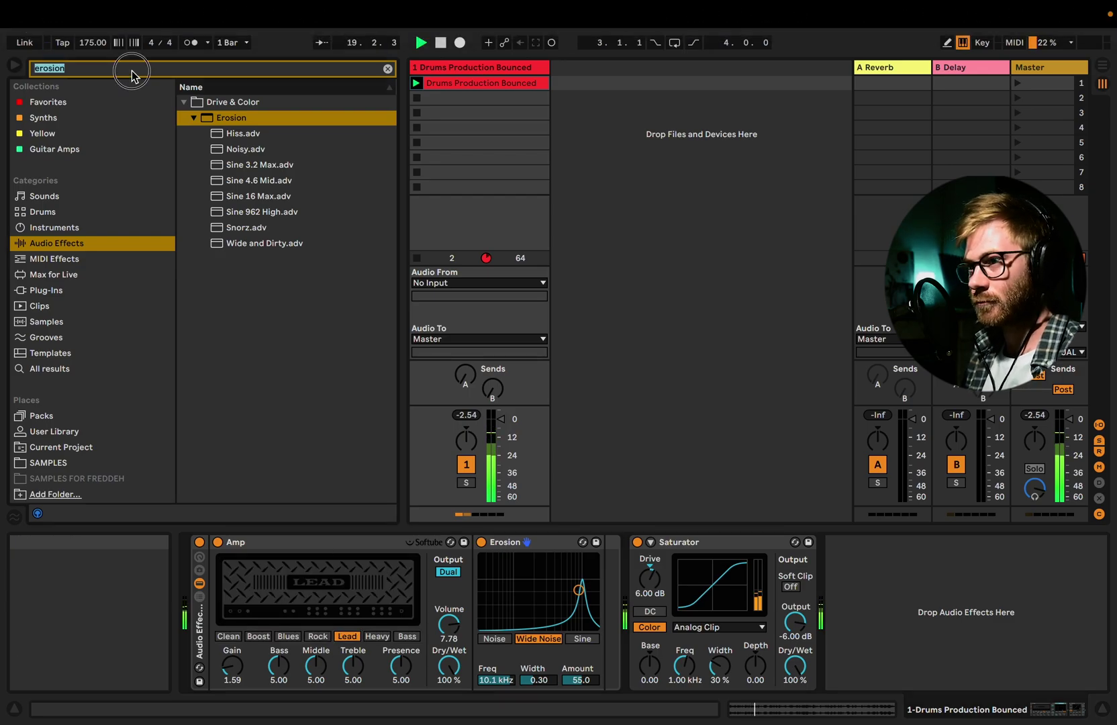
{"action": "type", "text": "eq"}
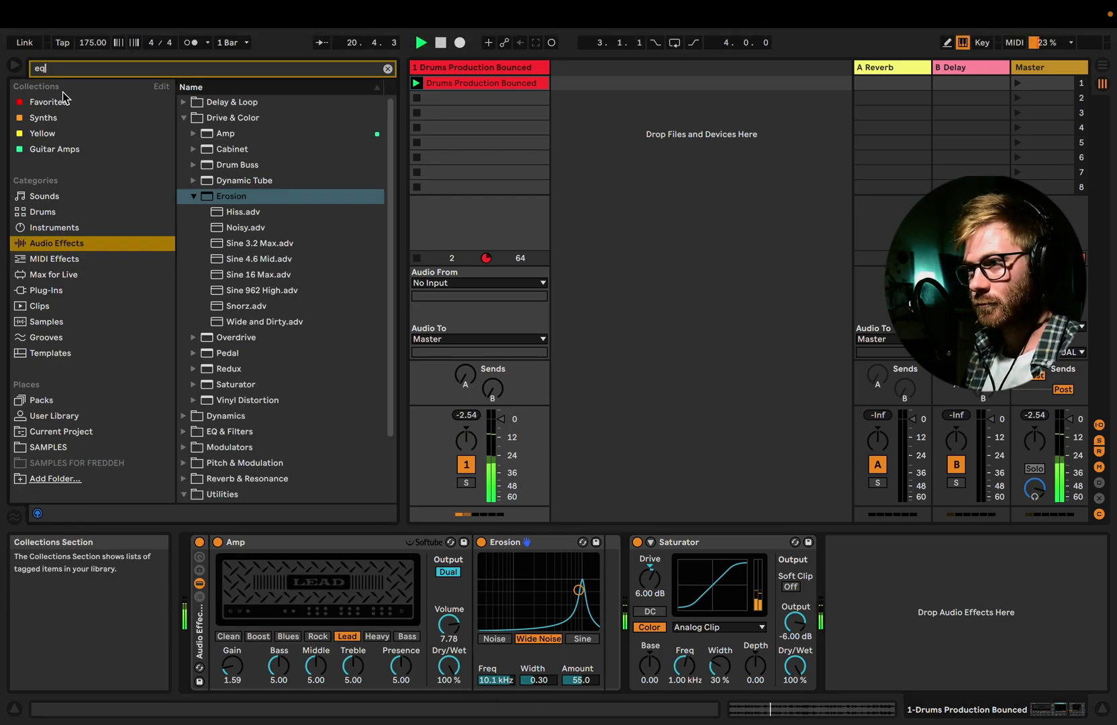
{"action": "left_click", "coordinate": [184, 120]}
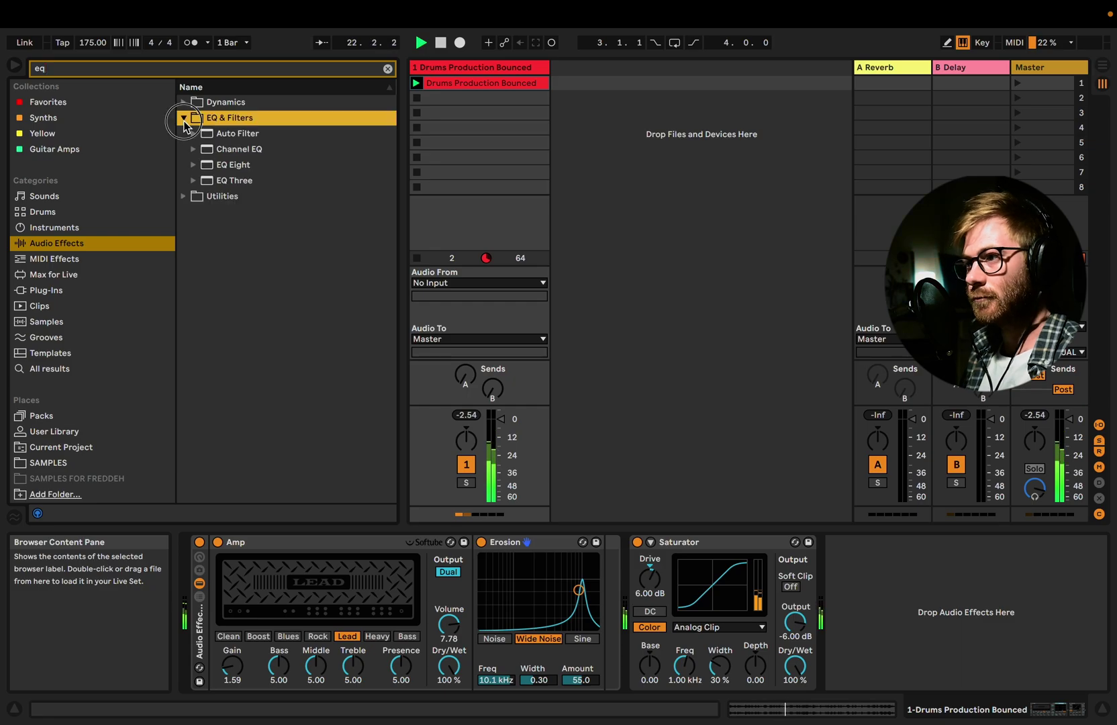
{"action": "left_click_drag", "start_coordinate": [218, 167], "coordinate": [317, 606]}
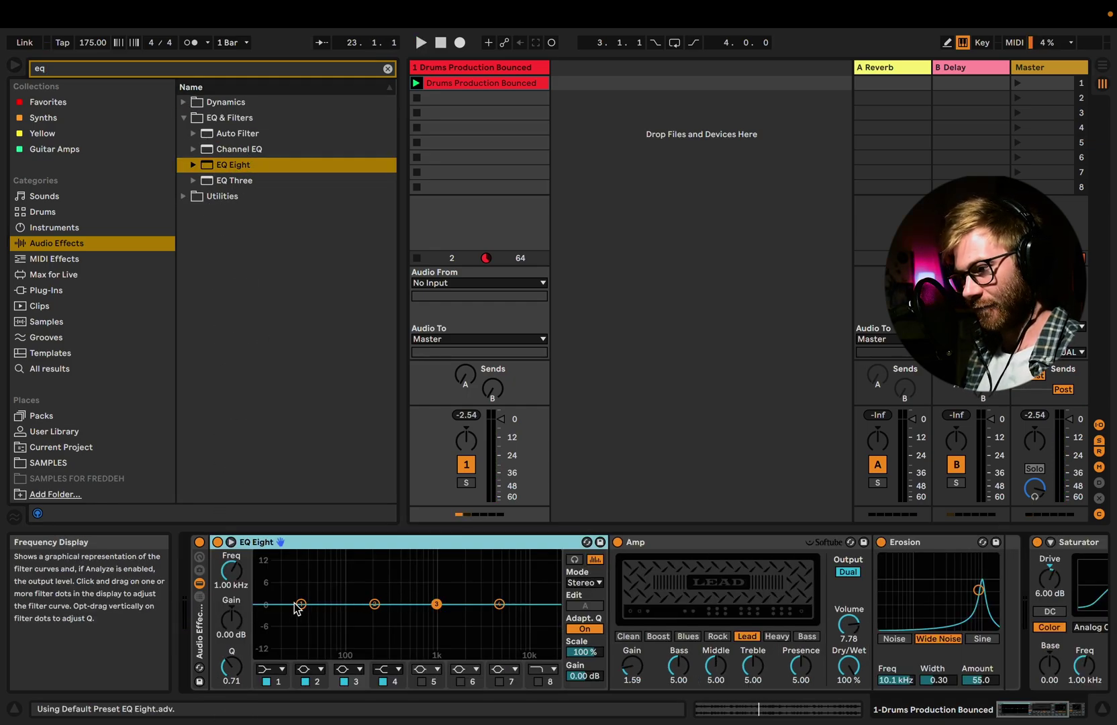
Change EQ Eight's filter 1 to a low cut and set its frequency to about 52.7 Hz.
{"action": "left_click", "coordinate": [272, 669]}
{"action": "left_click", "coordinate": [267, 577]}
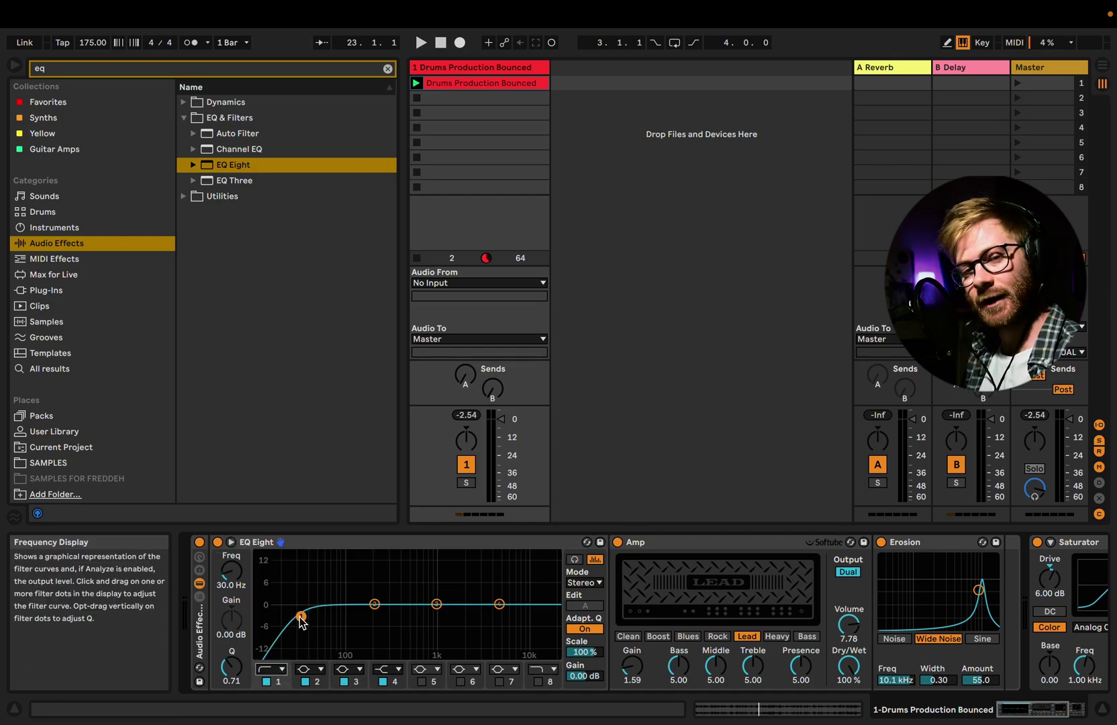
{"action": "left_click_drag", "start_coordinate": [301, 617], "coordinate": [322, 612]}
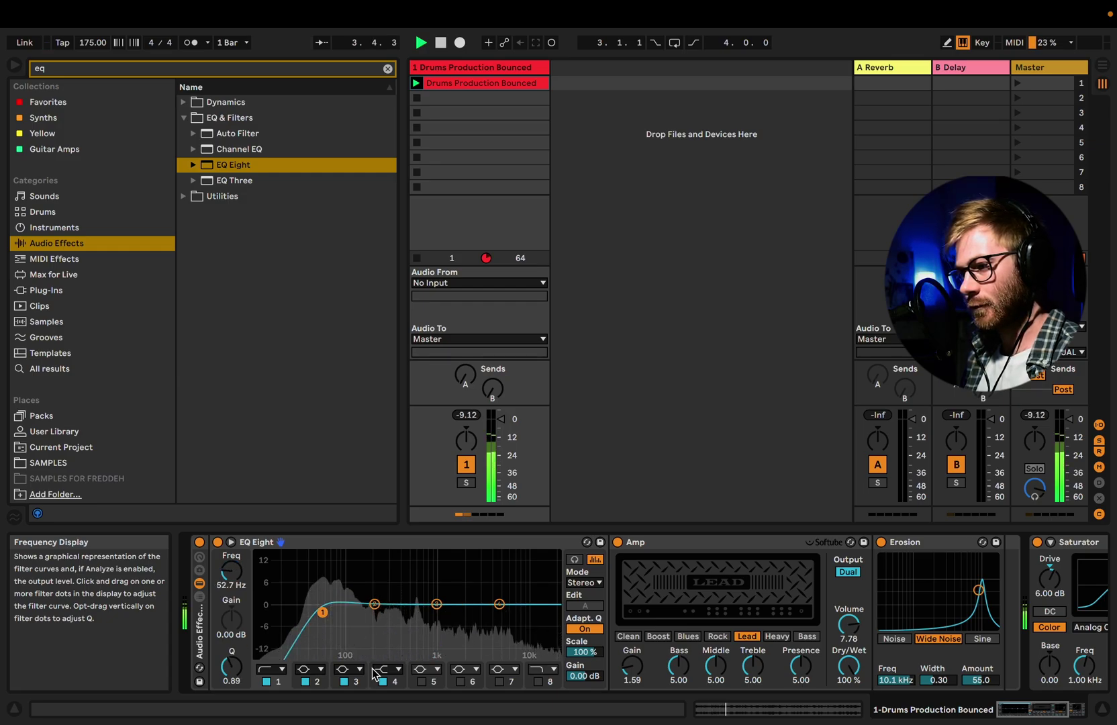
Enable EQ Eight's filter 8 as a high cut and lower its frequency to about 10 kHz.
{"action": "left_click", "coordinate": [552, 669]}
{"action": "left_click", "coordinate": [542, 656]}
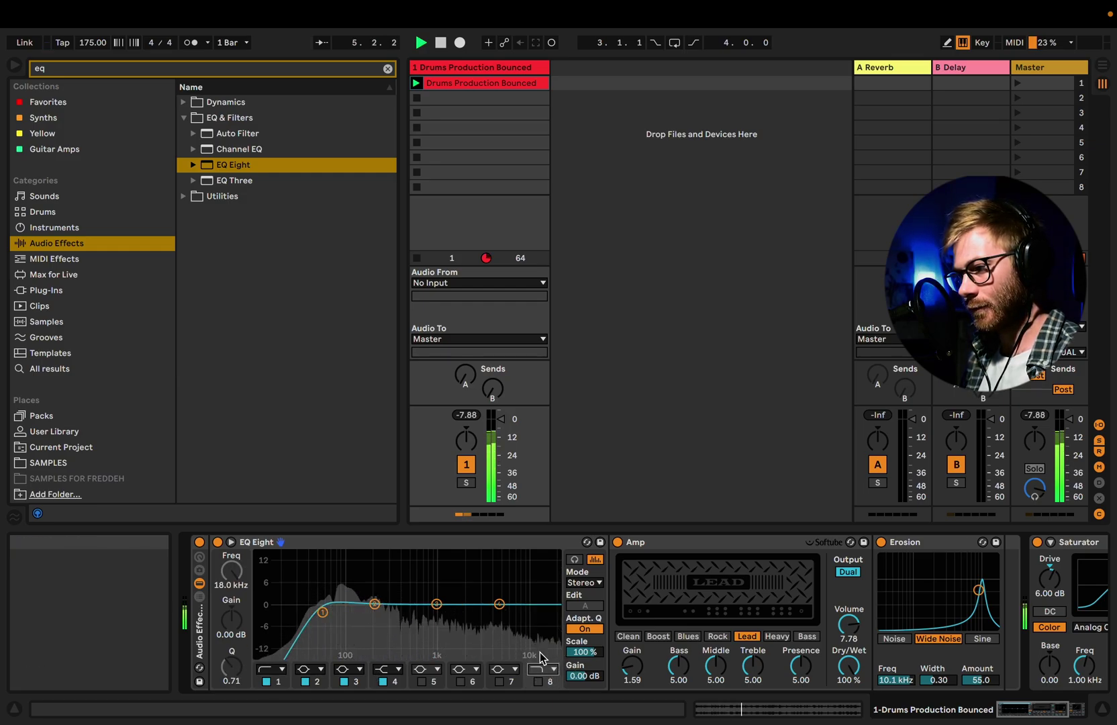
{"action": "left_click", "coordinate": [538, 681]}
{"action": "left_click_drag", "start_coordinate": [552, 604], "coordinate": [533, 619]}
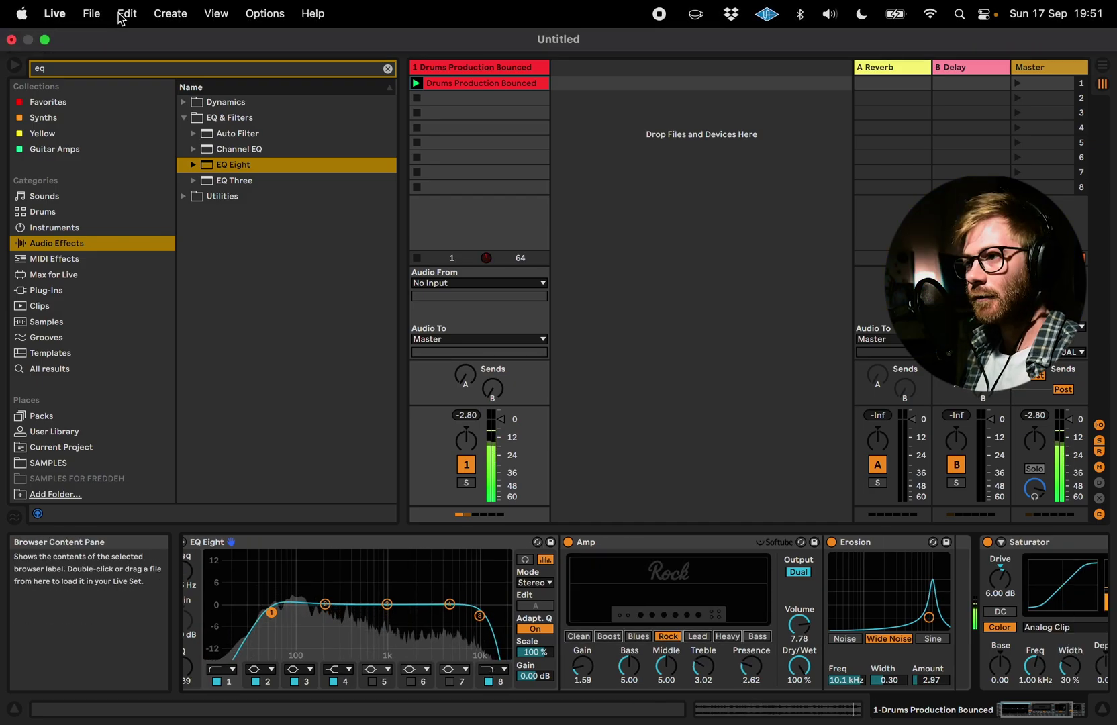
Search for "beat repeat" and add Beat Repeat after Erosion in the rack.
{"action": "left_click", "coordinate": [74, 68]}
{"action": "type", "text": "beat repe"}
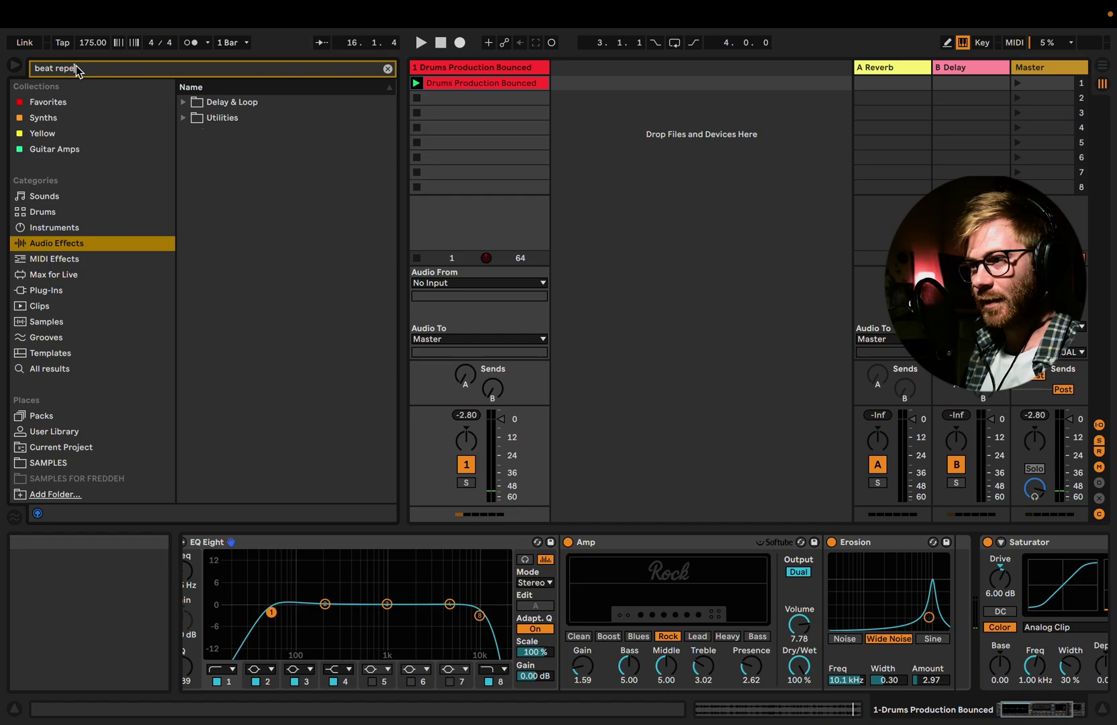
{"action": "type", "text": "at"}
{"action": "left_click", "coordinate": [183, 101]}
{"action": "left_click_drag", "start_coordinate": [235, 118], "coordinate": [942, 605]}
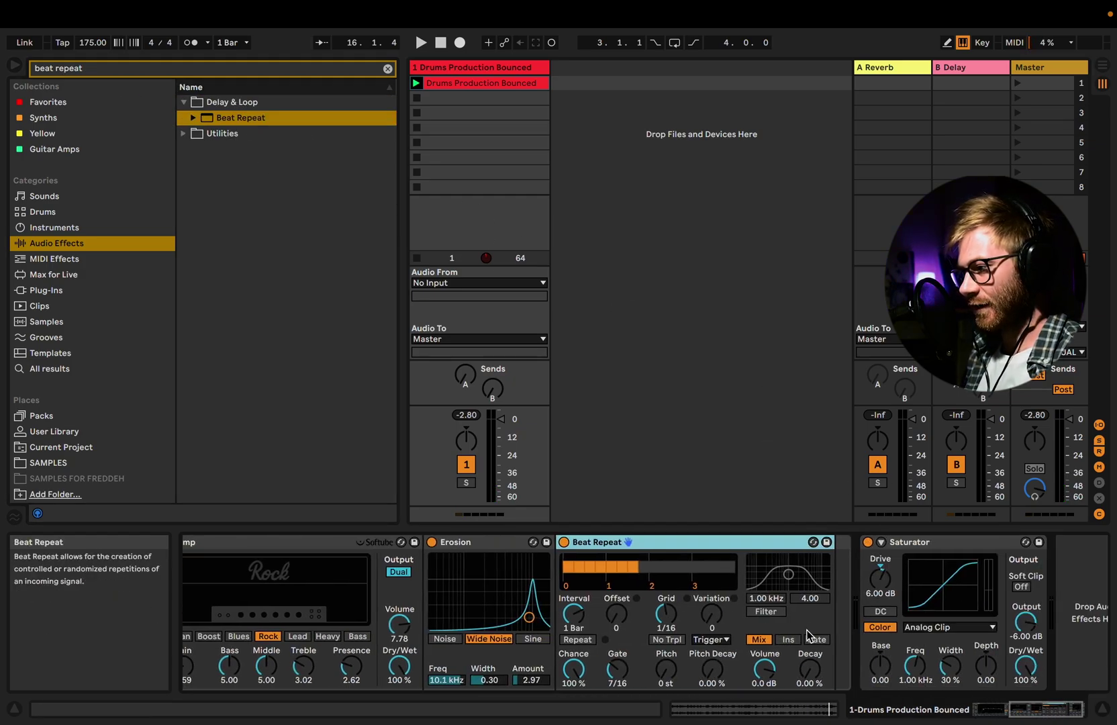
Set Beat Repeat's output mode to Insert and audition a few bars of the drums.
{"action": "left_click", "coordinate": [786, 639]}
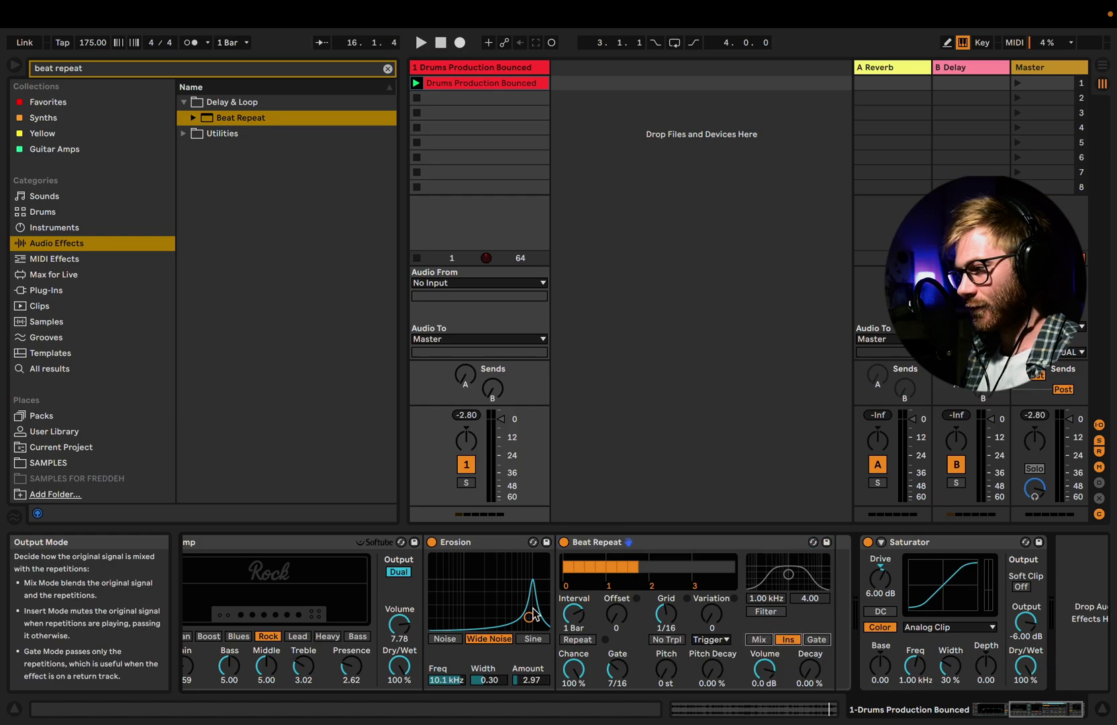
{"action": "key", "text": "space"}
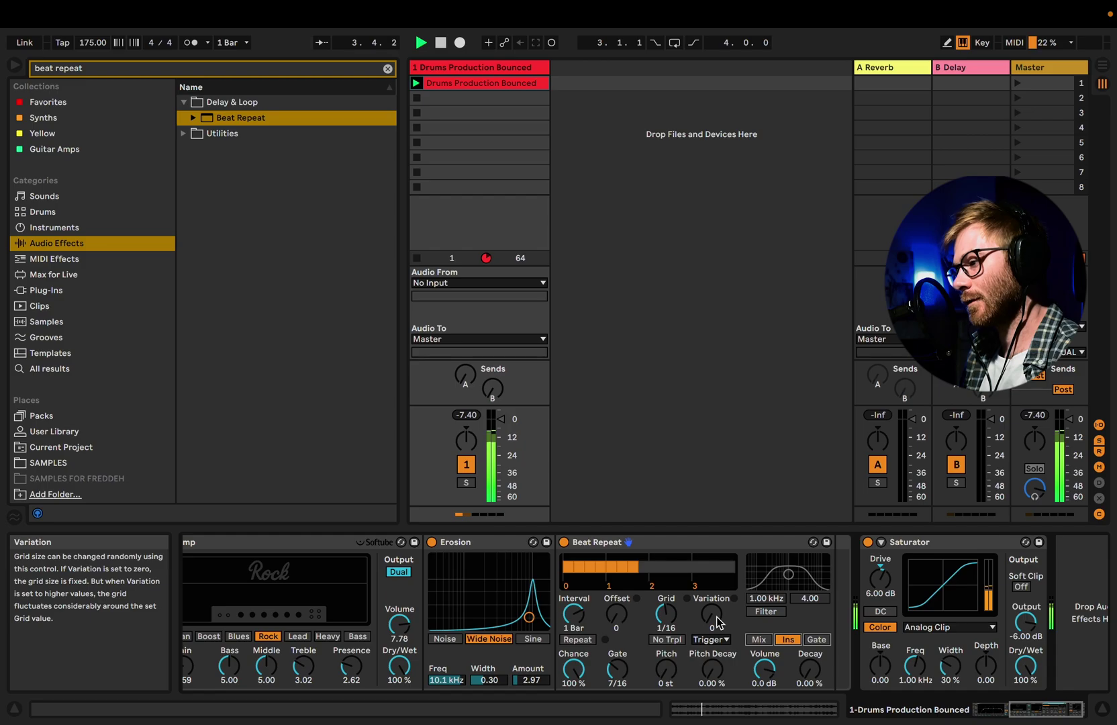
{"action": "key", "text": "space"}
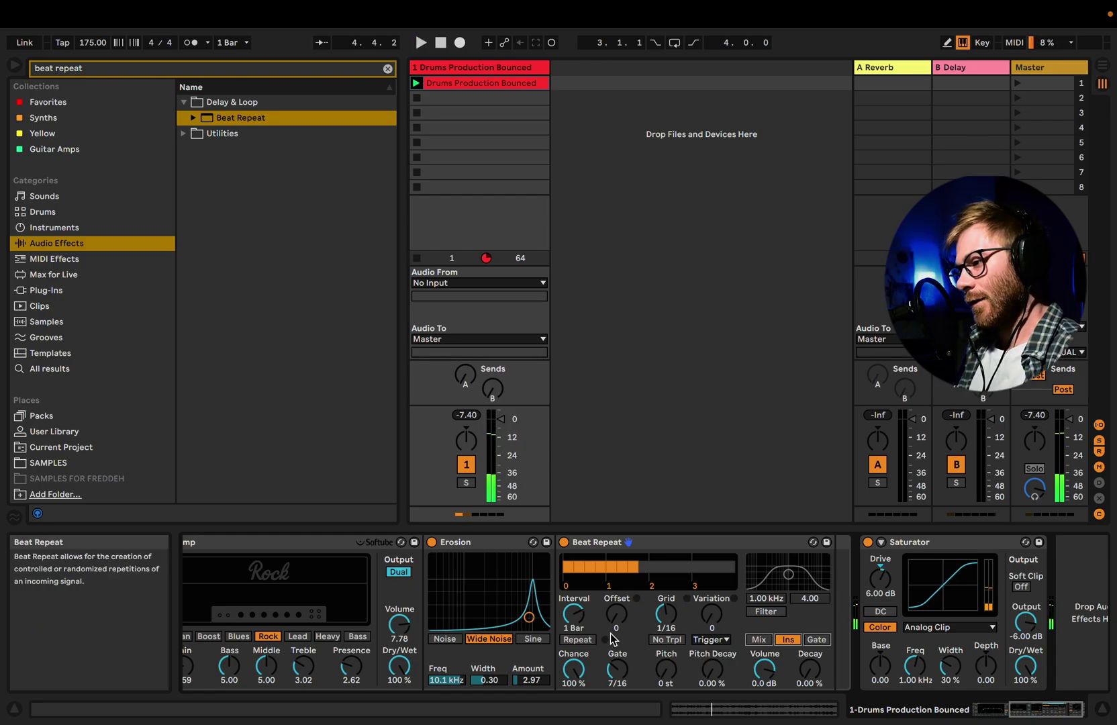
Toggle Beat Repeat's Repeat switch on and off several times to hear its effect, leaving it off.
{"action": "left_click", "coordinate": [642, 549]}
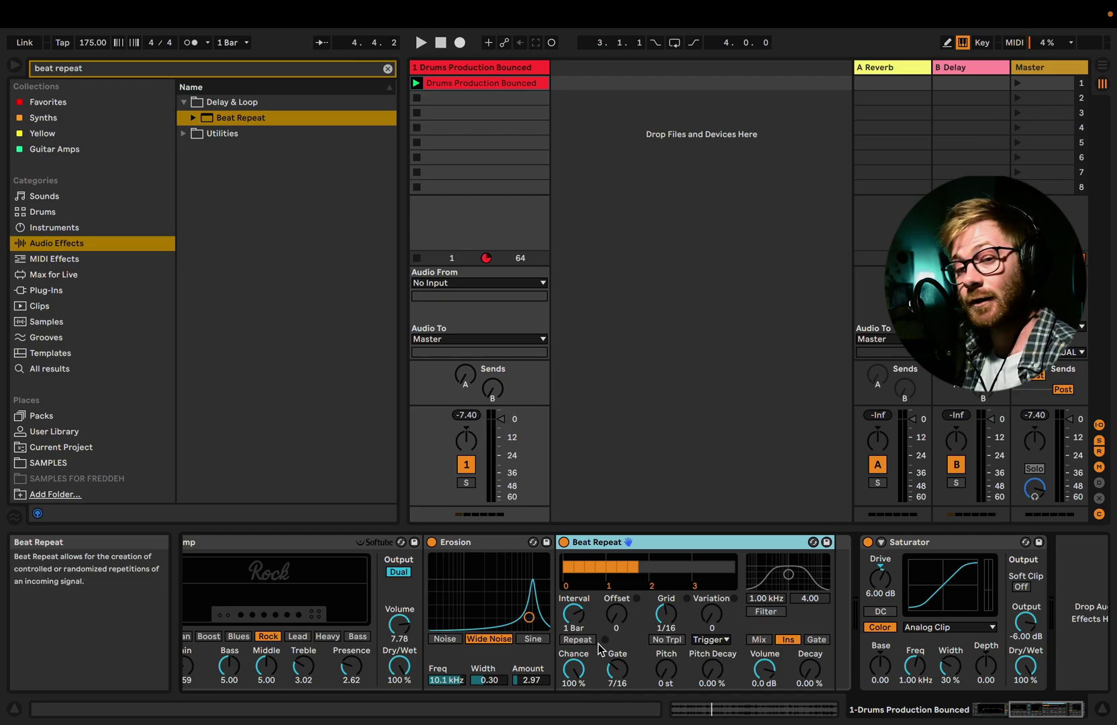
{"action": "left_click", "coordinate": [573, 669]}
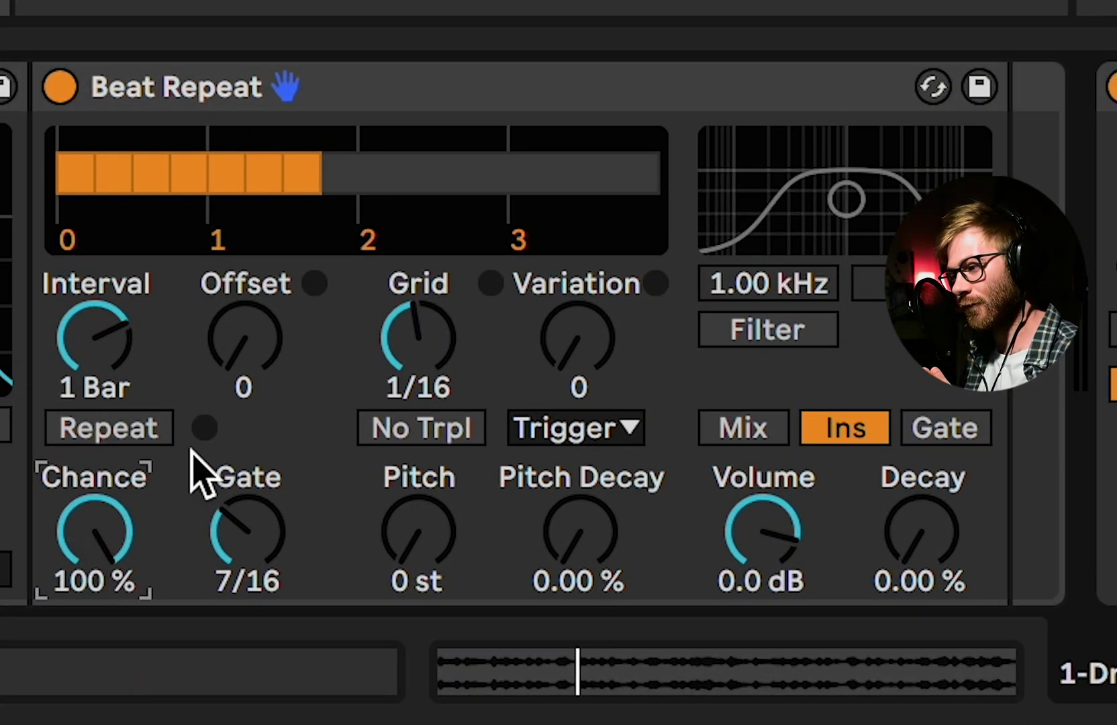
{"action": "left_click", "coordinate": [137, 429]}
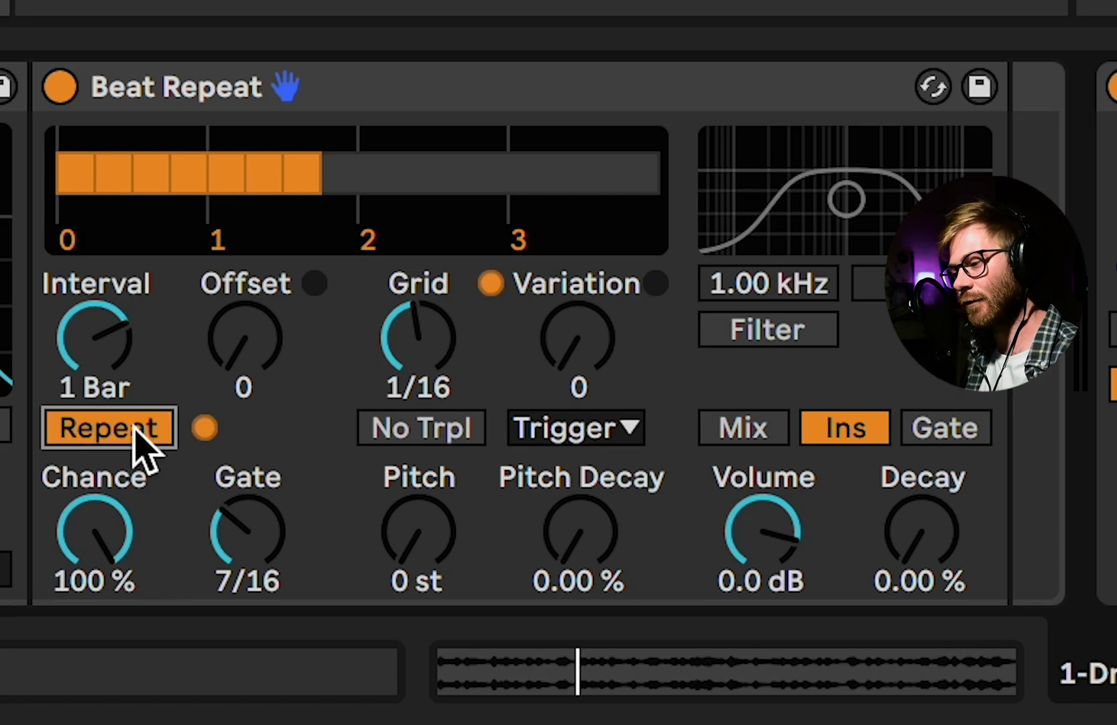
{"action": "left_click", "coordinate": [134, 430]}
{"action": "left_click", "coordinate": [134, 430]}
{"action": "left_click", "coordinate": [134, 430]}
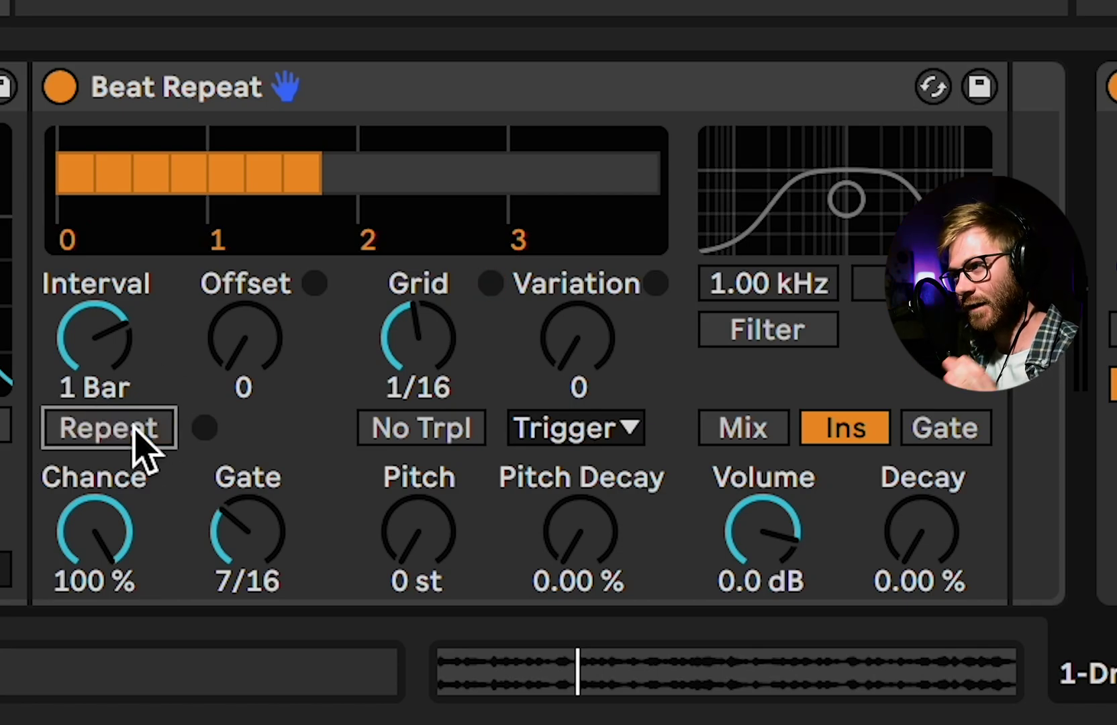
{"action": "left_click", "coordinate": [139, 443]}
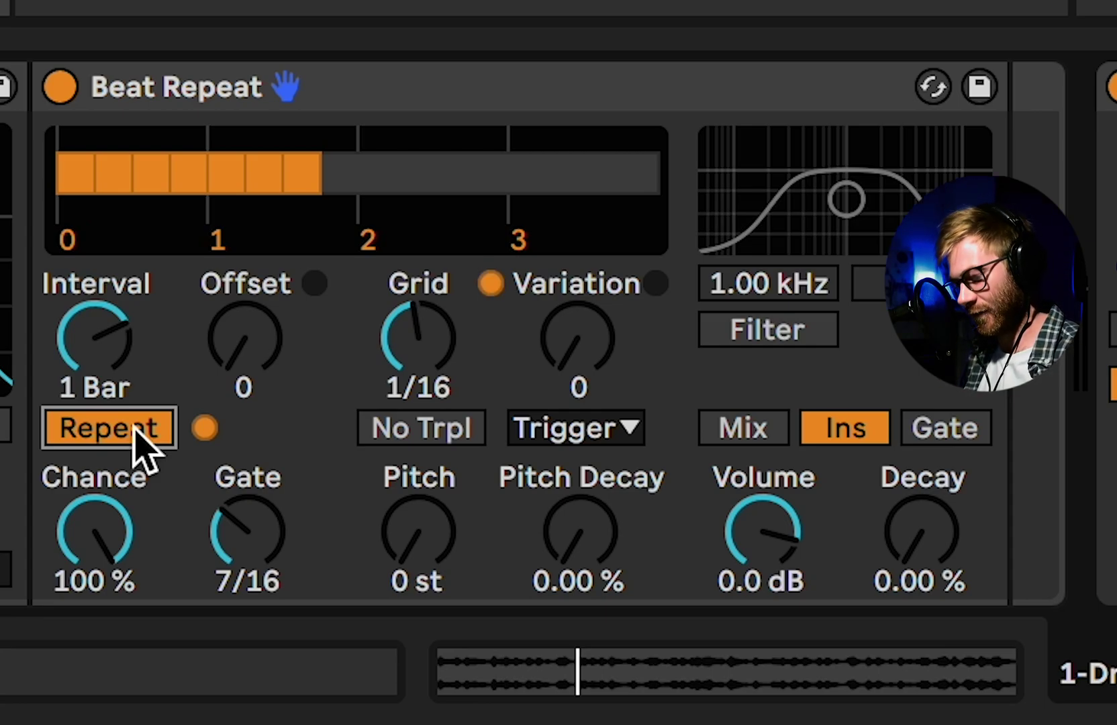
{"action": "left_click", "coordinate": [134, 431]}
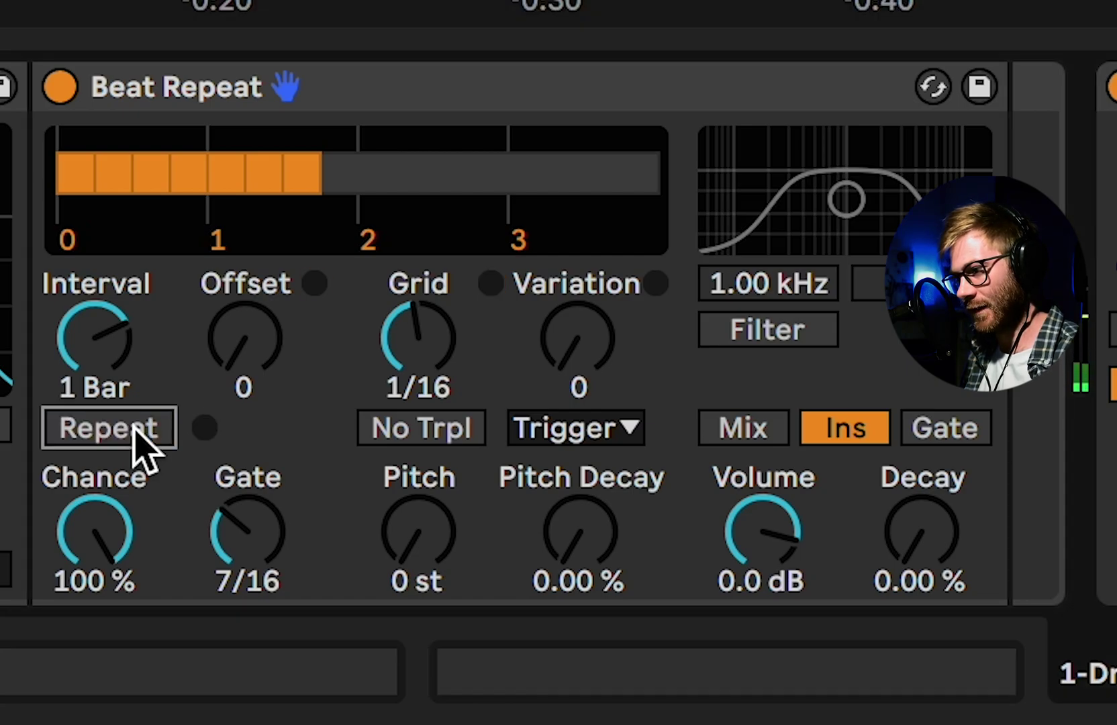
{"action": "left_click", "coordinate": [135, 430]}
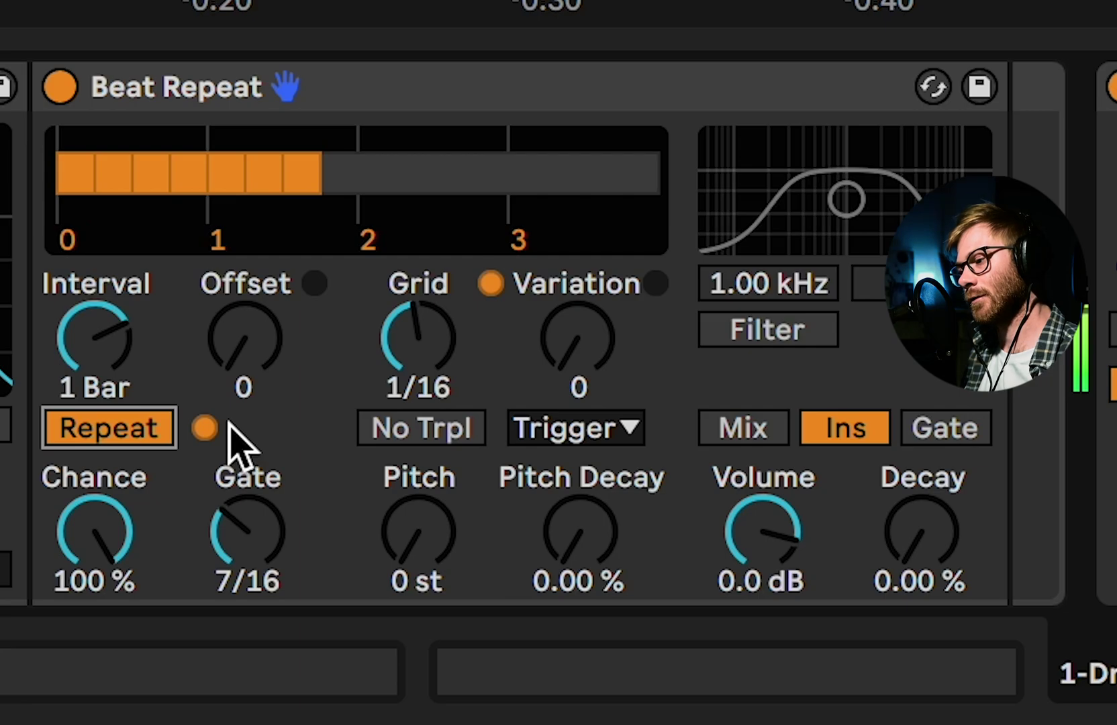
{"action": "left_click", "coordinate": [113, 438]}
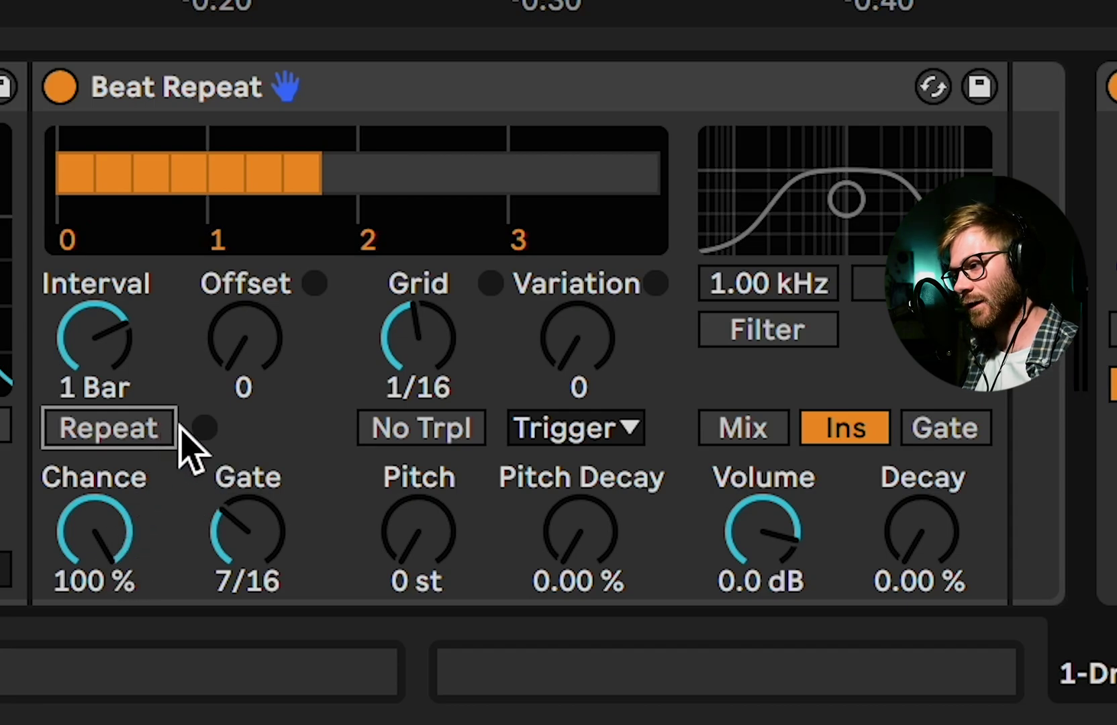
Set Beat Repeat's Chance to 0% and briefly engage Repeat during playback.
{"action": "left_click_drag", "start_coordinate": [87, 567], "coordinate": [88, 631]}
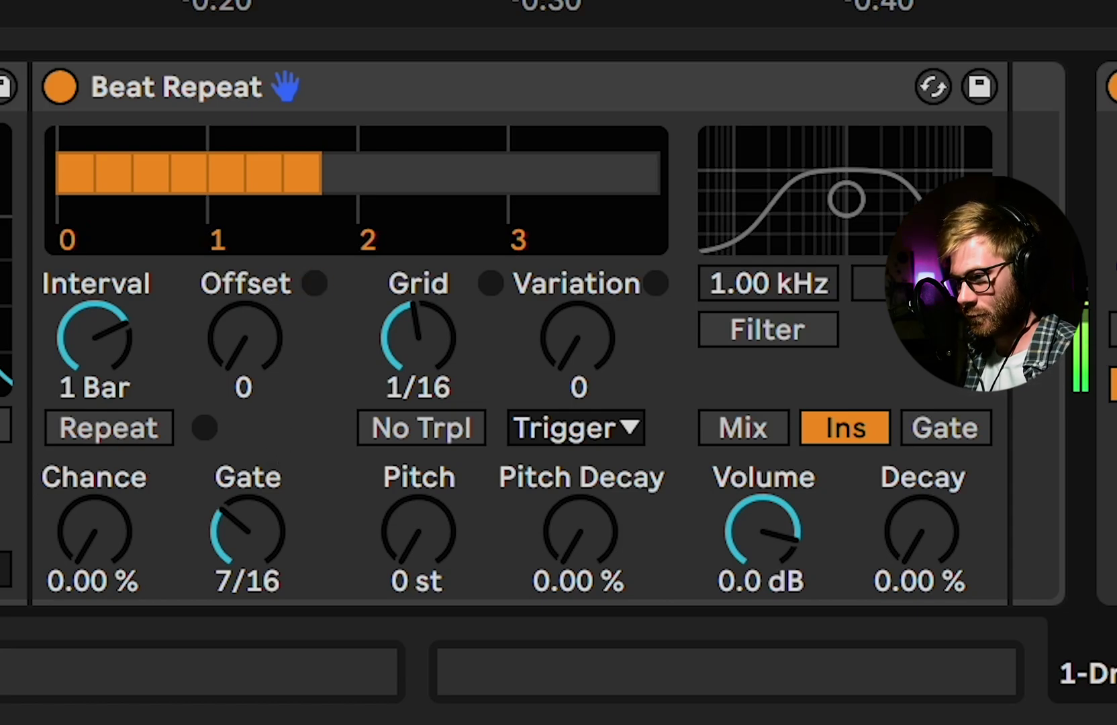
{"action": "left_click", "coordinate": [141, 433]}
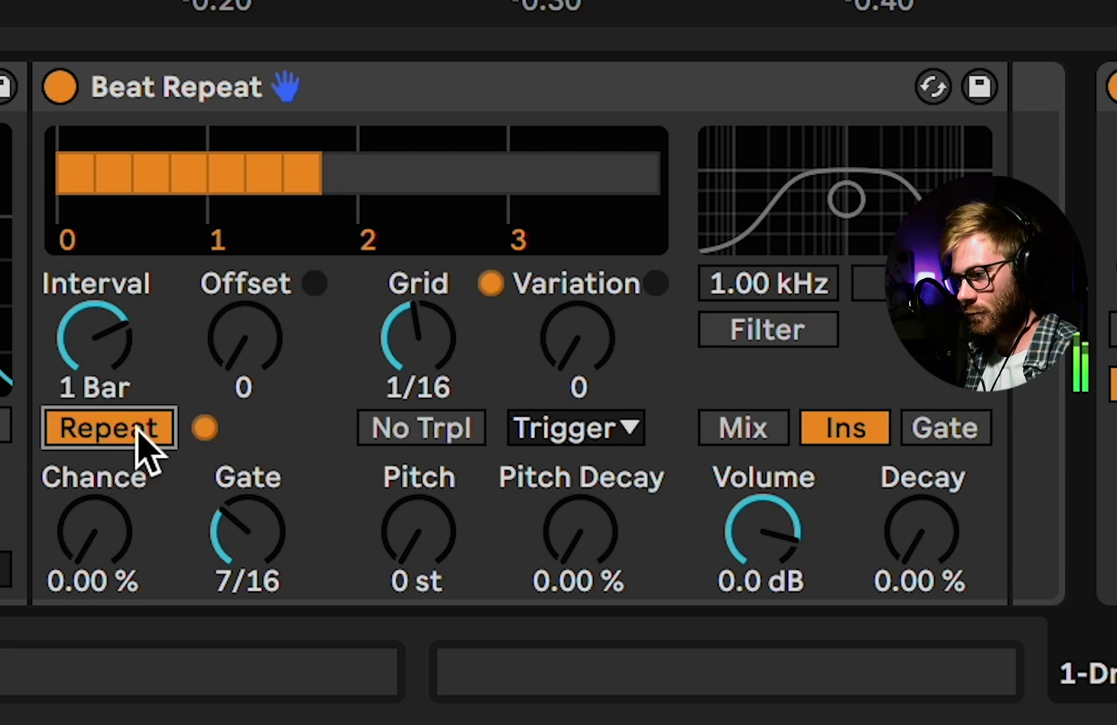
{"action": "left_click", "coordinate": [135, 429]}
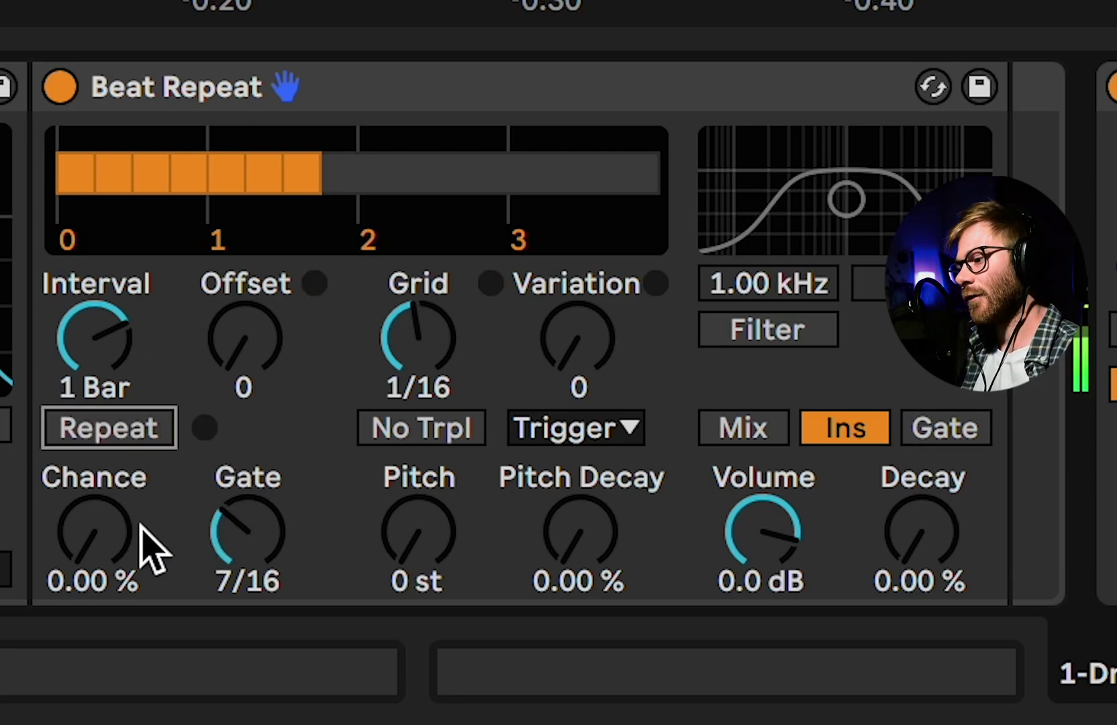
Set Beat Repeat's Chance to 51.6% and turn Repeat on.
{"action": "left_click_drag", "start_coordinate": [123, 532], "coordinate": [123, 477]}
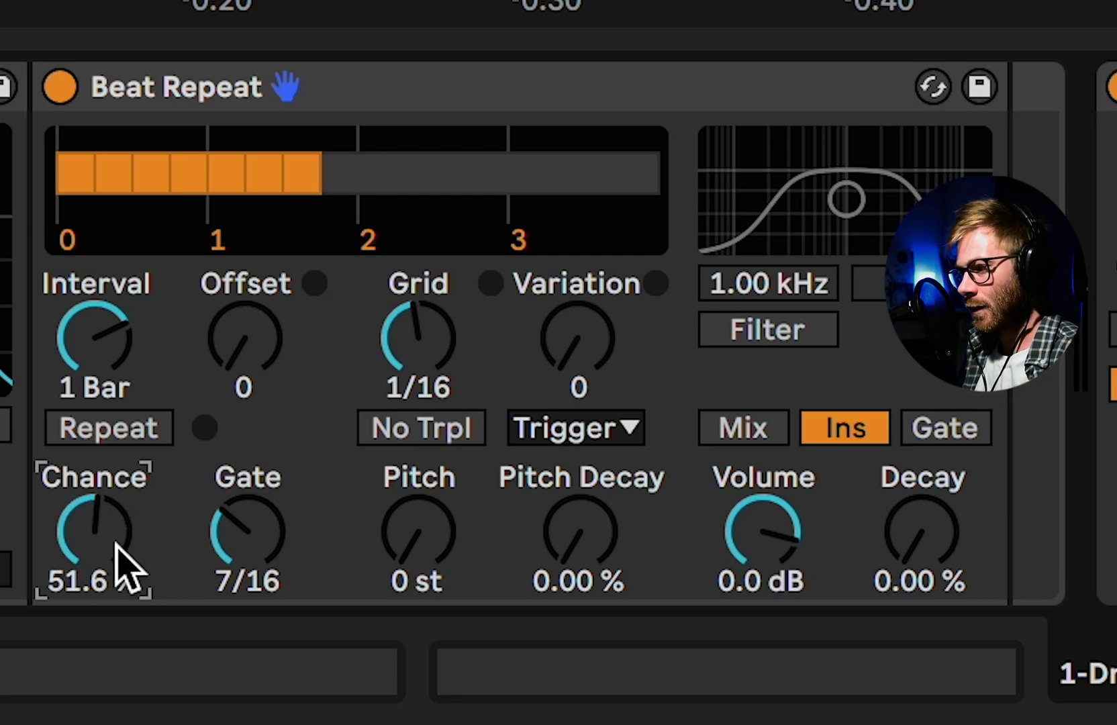
{"action": "left_click", "coordinate": [109, 430]}
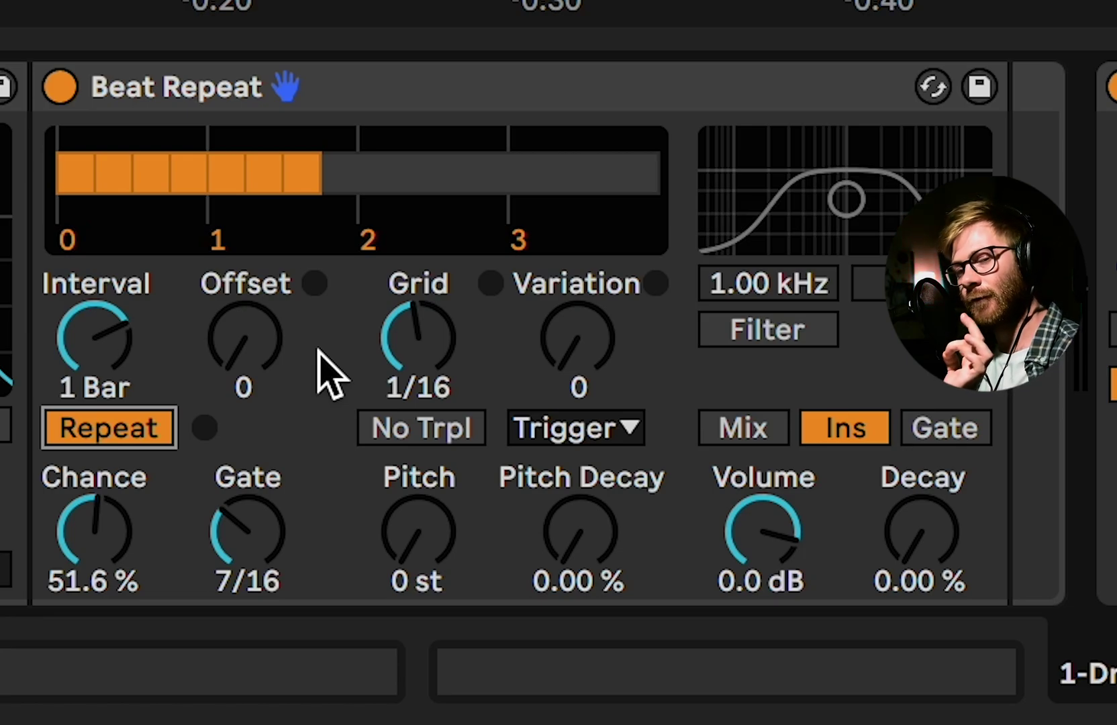
Try Beat Repeat with a 1/12 Grid and some Variation, and return it to a 1/16 Grid with Variation 0.
{"action": "left_click", "coordinate": [114, 431]}
{"action": "left_click", "coordinate": [115, 433]}
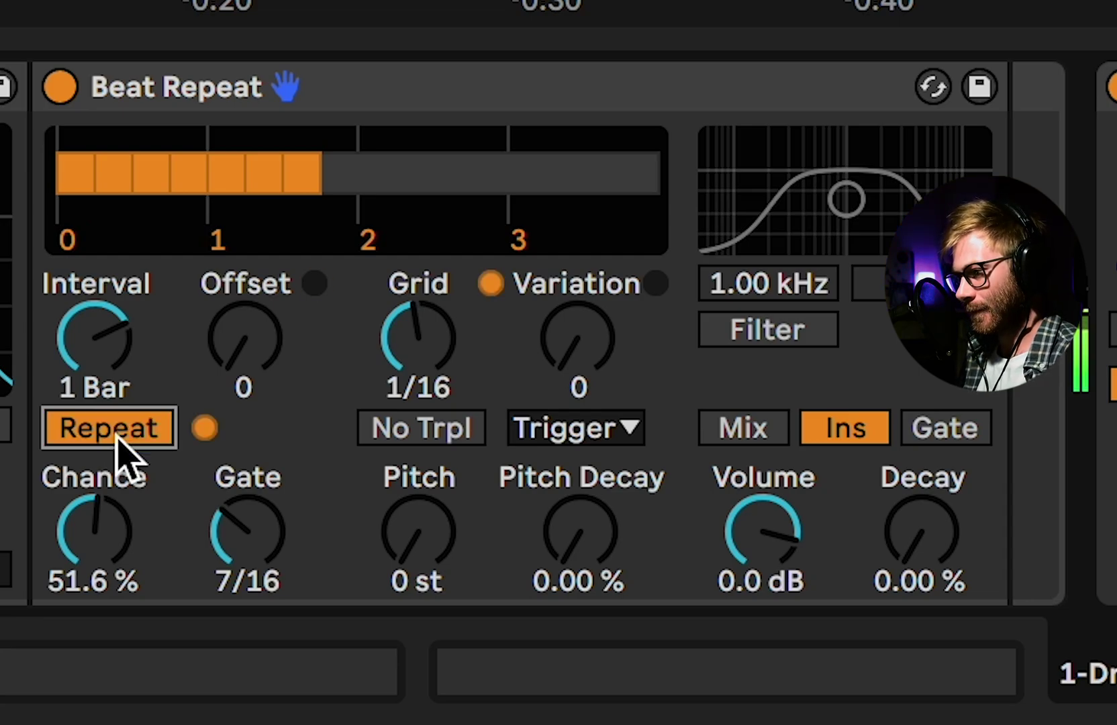
{"action": "mouse_move", "coordinate": [403, 339]}
{"action": "left_mouse_down"}
{"action": "mouse_move", "coordinate": [403, 393]}
{"action": "mouse_move", "coordinate": [403, 296]}
{"action": "mouse_move", "coordinate": [403, 362]}
{"action": "mouse_move", "coordinate": [403, 332]}
{"action": "mouse_move", "coordinate": [424, 342]}
{"action": "left_mouse_up"}
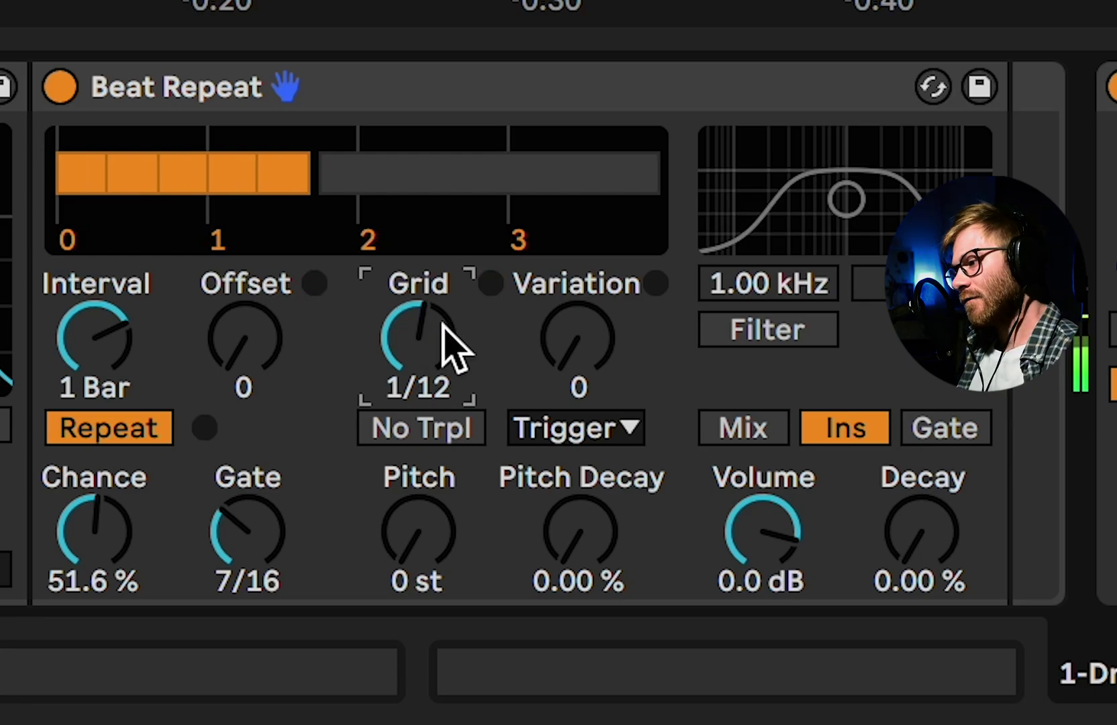
{"action": "left_click", "coordinate": [635, 295]}
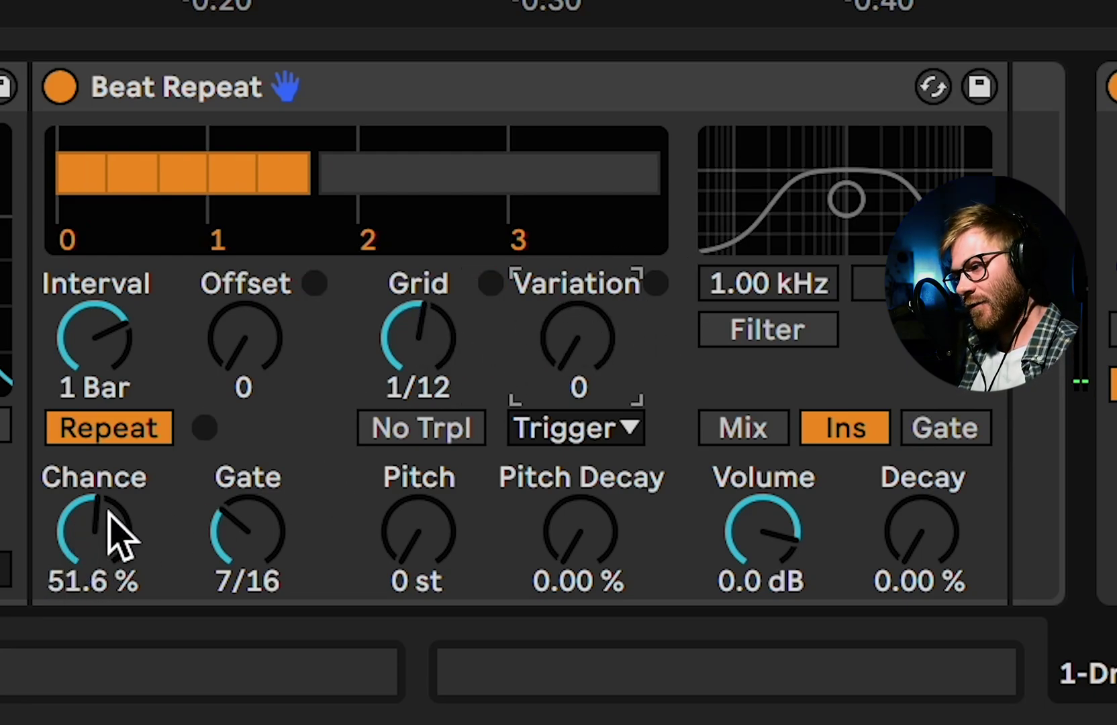
{"action": "left_click_drag", "start_coordinate": [598, 361], "coordinate": [598, 329]}
{"action": "mouse_move", "coordinate": [455, 350]}
{"action": "left_mouse_down"}
{"action": "mouse_move", "coordinate": [455, 403]}
{"action": "mouse_move", "coordinate": [455, 353]}
{"action": "left_mouse_up"}
{"action": "left_click_drag", "start_coordinate": [598, 354], "coordinate": [598, 402]}
{"action": "left_click_drag", "start_coordinate": [474, 303], "coordinate": [406, 373]}
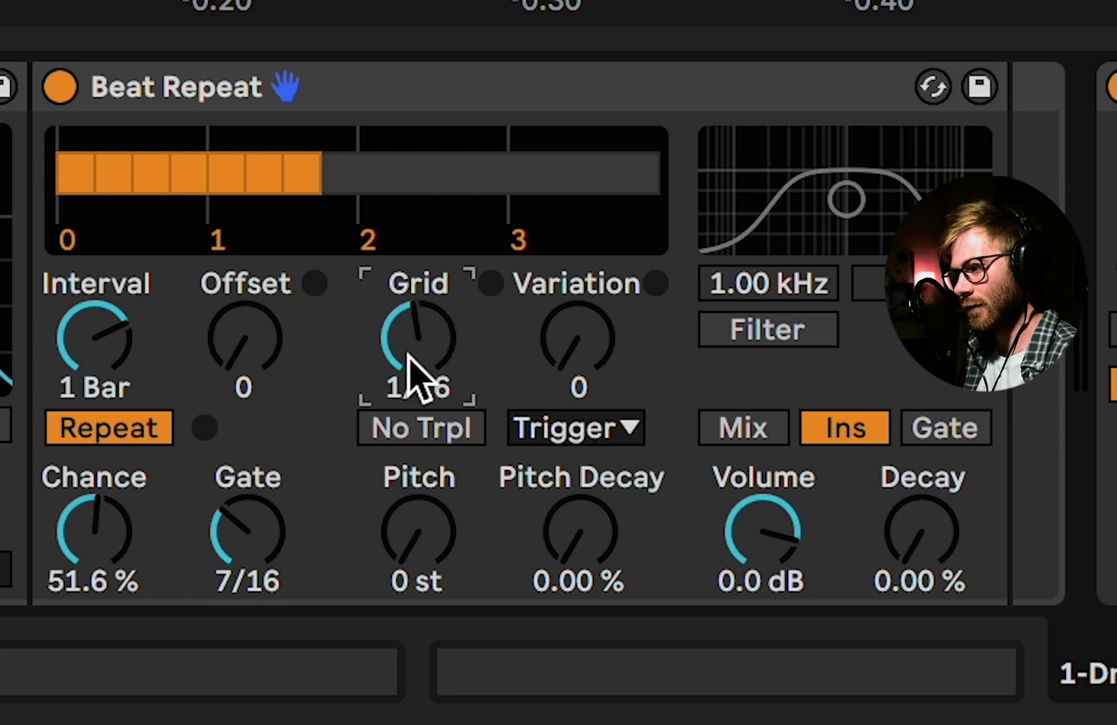
Switch Beat Repeat's Repeat on and off during playback to compare the drums at a 1/16 Grid, leaving it off.
{"action": "left_click", "coordinate": [143, 430]}
{"action": "left_click", "coordinate": [143, 431]}
{"action": "left_click", "coordinate": [143, 430]}
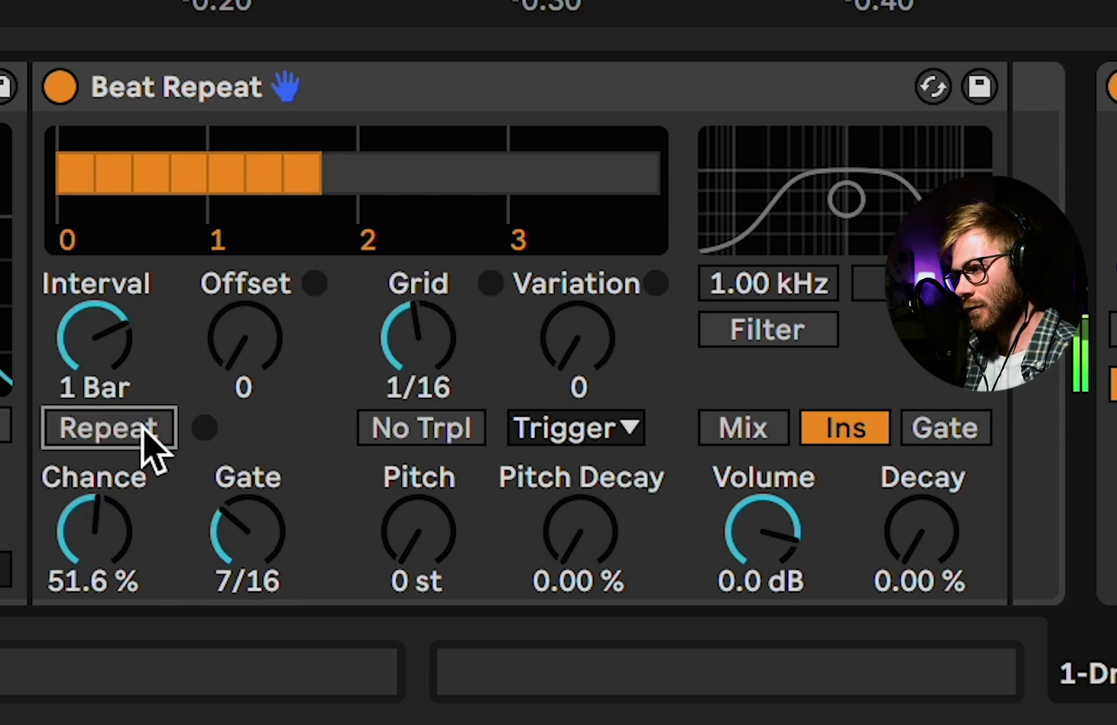
{"action": "left_click", "coordinate": [144, 431]}
{"action": "left_click", "coordinate": [165, 421]}
{"action": "left_click", "coordinate": [149, 431]}
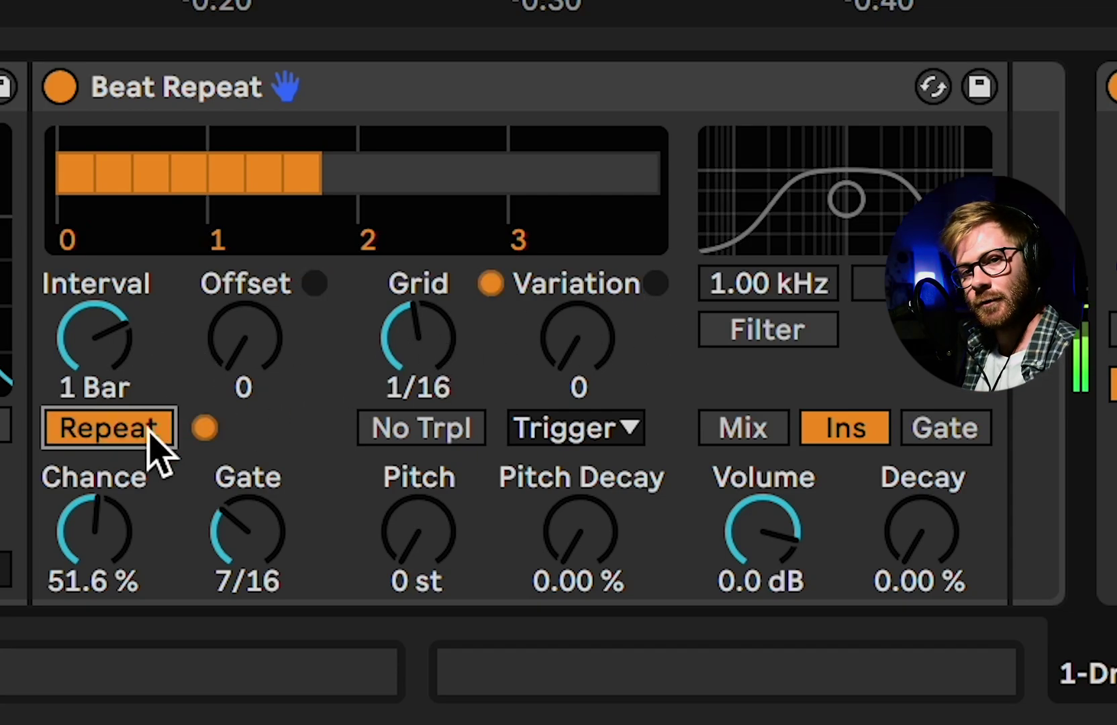
{"action": "left_click", "coordinate": [151, 435]}
Set Beat Repeat's Variation to 9 and toggle Repeat many times during playback, leaving it off.
{"action": "left_click_drag", "start_coordinate": [520, 396], "coordinate": [520, 348]}
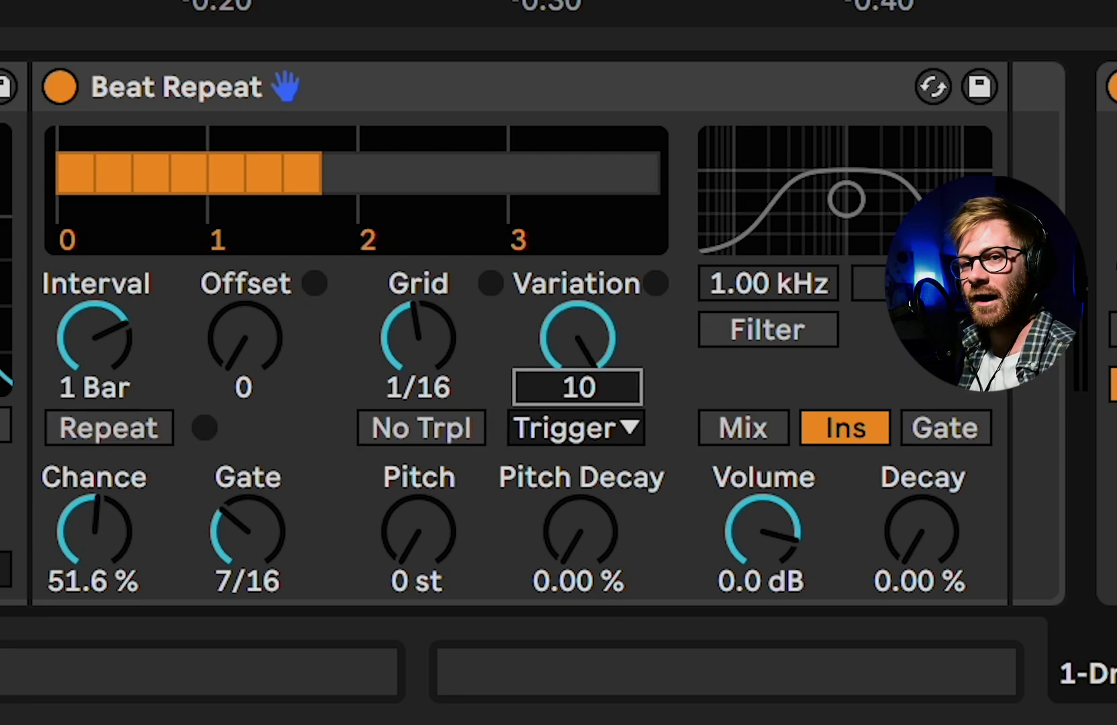
{"action": "left_click", "coordinate": [94, 427]}
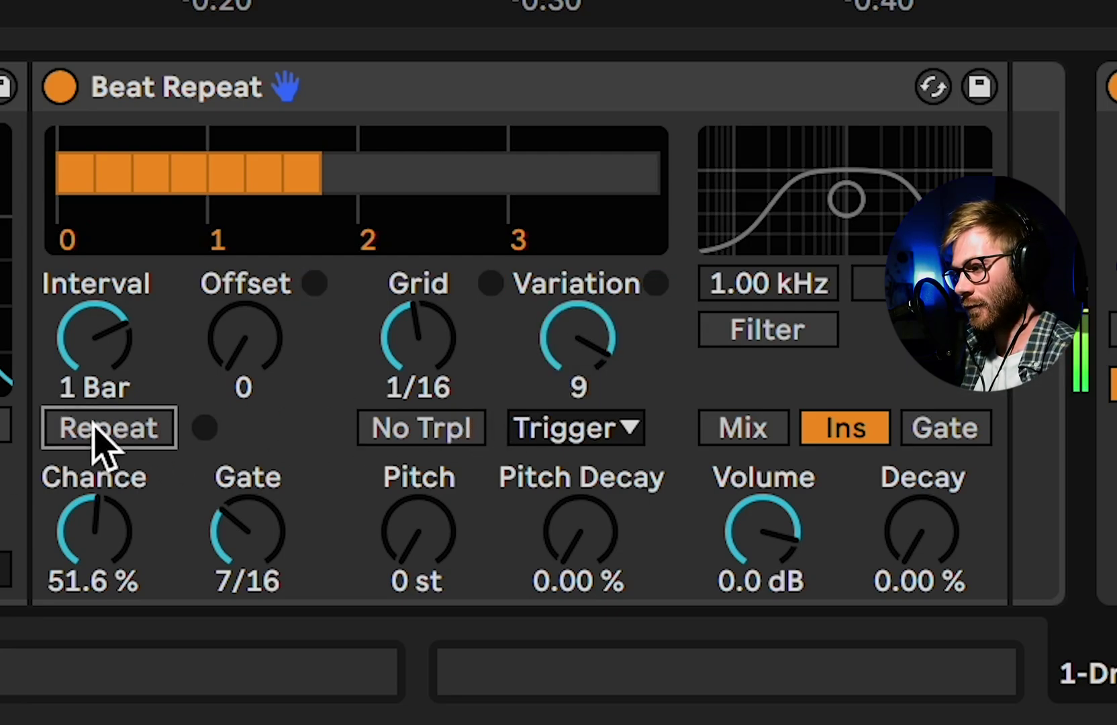
{"action": "left_click", "coordinate": [97, 431]}
{"action": "left_click", "coordinate": [100, 432]}
{"action": "left_click", "coordinate": [107, 434]}
{"action": "left_click", "coordinate": [111, 429]}
{"action": "left_click", "coordinate": [115, 431]}
{"action": "left_click", "coordinate": [124, 435]}
{"action": "left_click", "coordinate": [122, 434]}
{"action": "left_click", "coordinate": [123, 434]}
{"action": "left_click", "coordinate": [122, 434]}
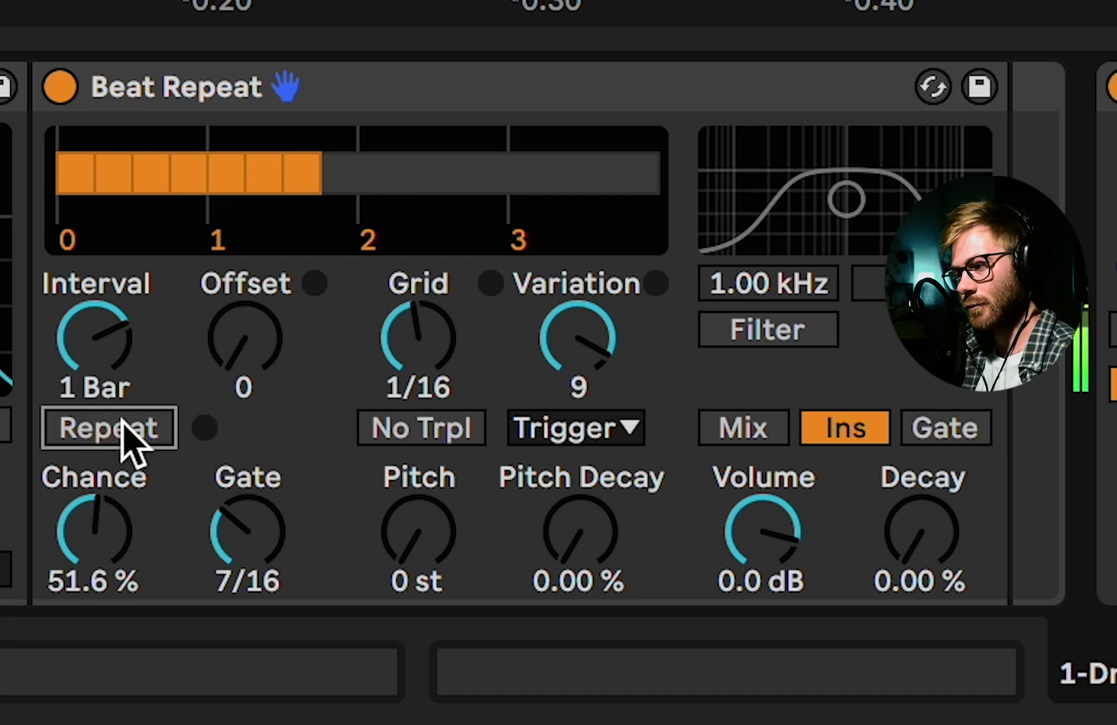
{"action": "left_click", "coordinate": [123, 434]}
{"action": "left_click", "coordinate": [123, 430]}
{"action": "left_click", "coordinate": [125, 430]}
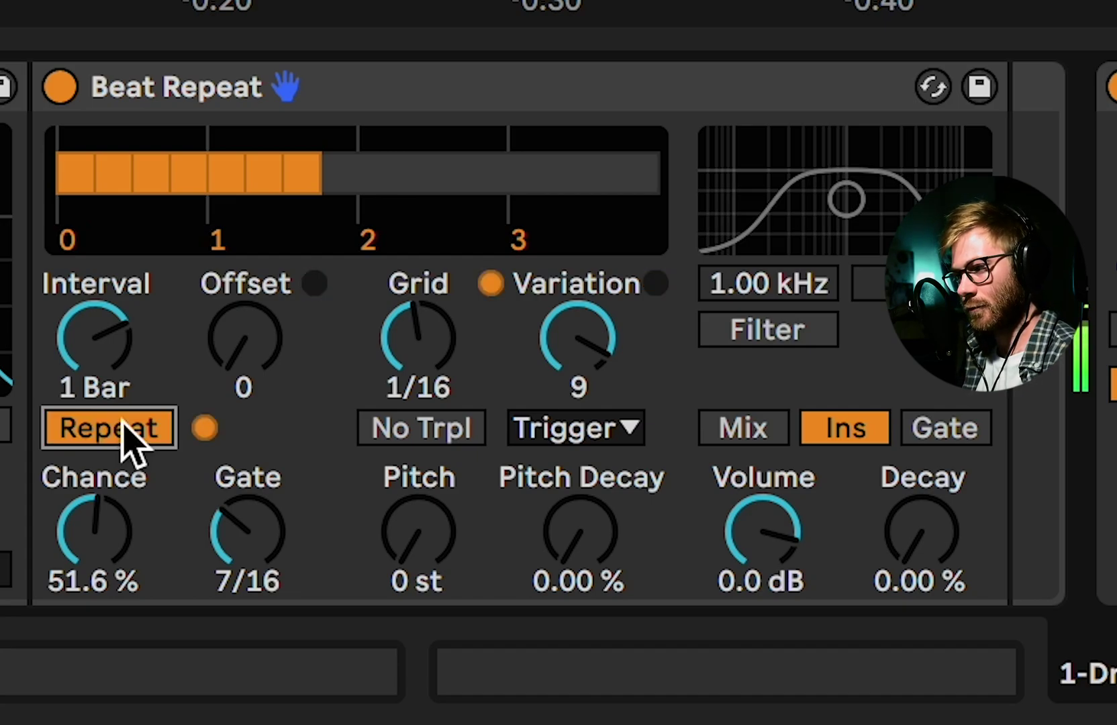
{"action": "left_click", "coordinate": [127, 430]}
{"action": "left_click", "coordinate": [134, 433]}
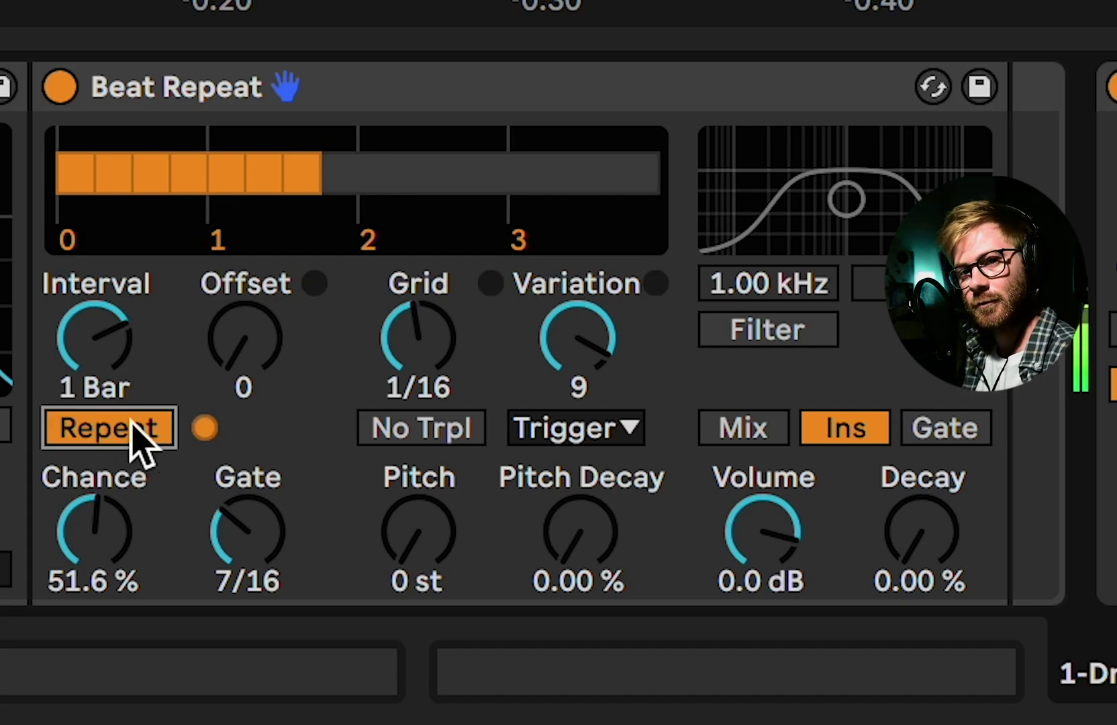
{"action": "left_click", "coordinate": [134, 432]}
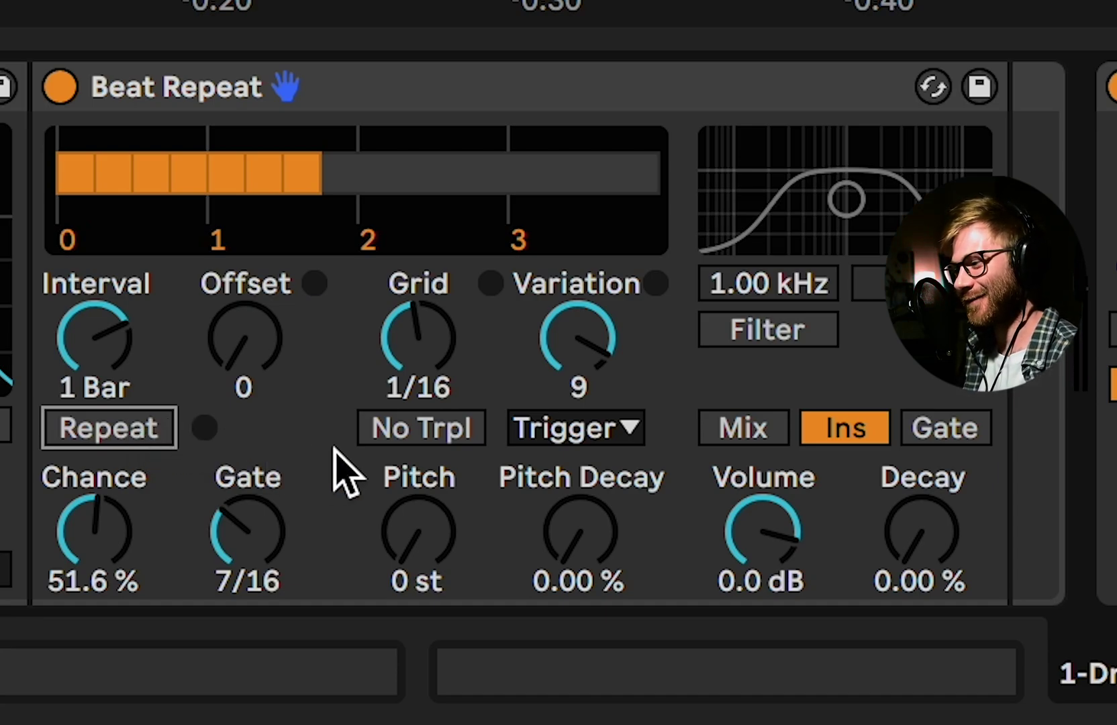
{"action": "left_click", "coordinate": [138, 435]}
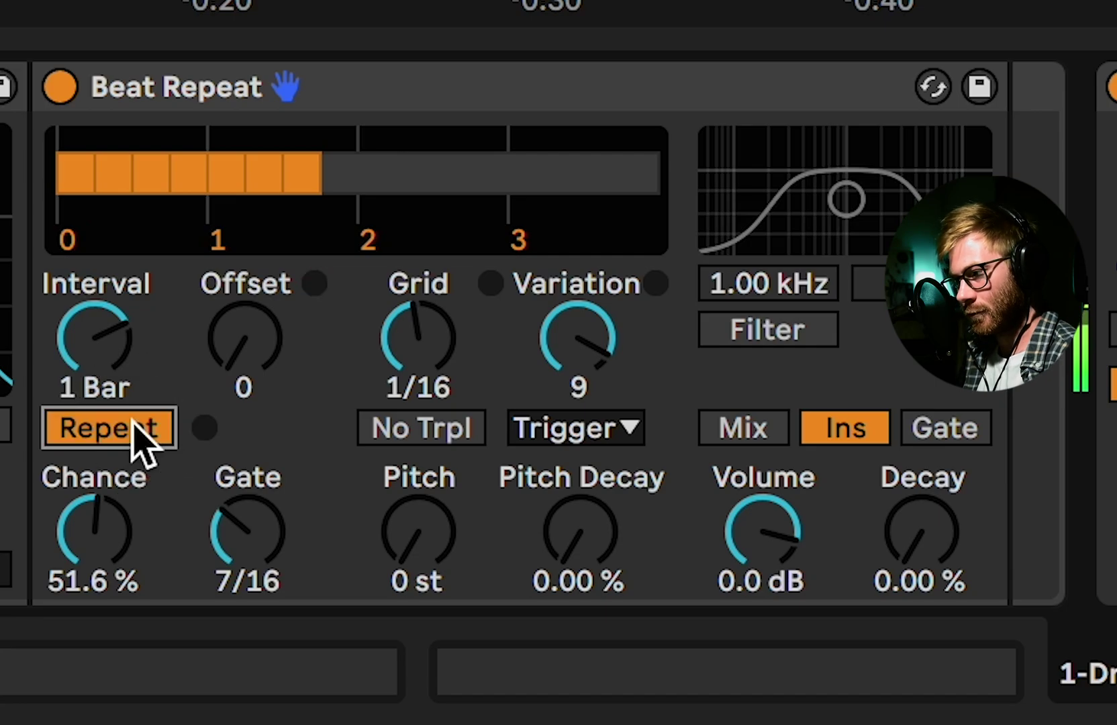
{"action": "left_click", "coordinate": [137, 435]}
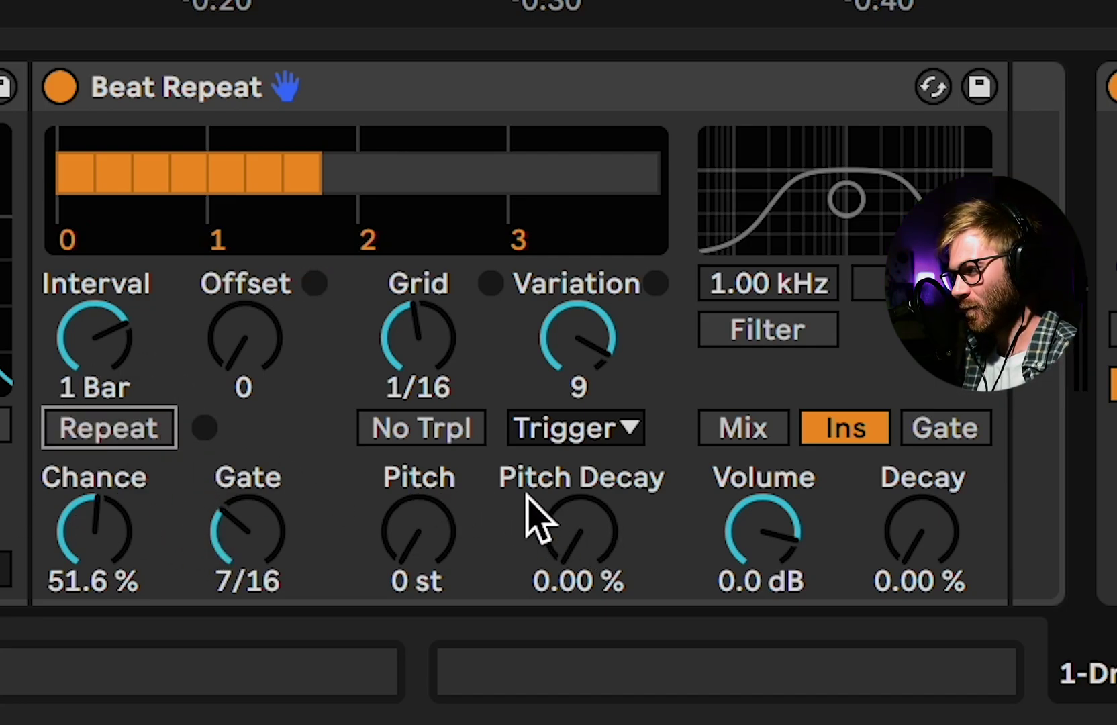
Set Beat Repeat's Pitch Decay to 59.5% and audition it by toggling Repeat, leaving it off.
{"action": "left_click", "coordinate": [120, 440]}
{"action": "left_click", "coordinate": [119, 439]}
{"action": "left_click", "coordinate": [119, 440]}
{"action": "left_click_drag", "start_coordinate": [547, 511], "coordinate": [547, 493]}
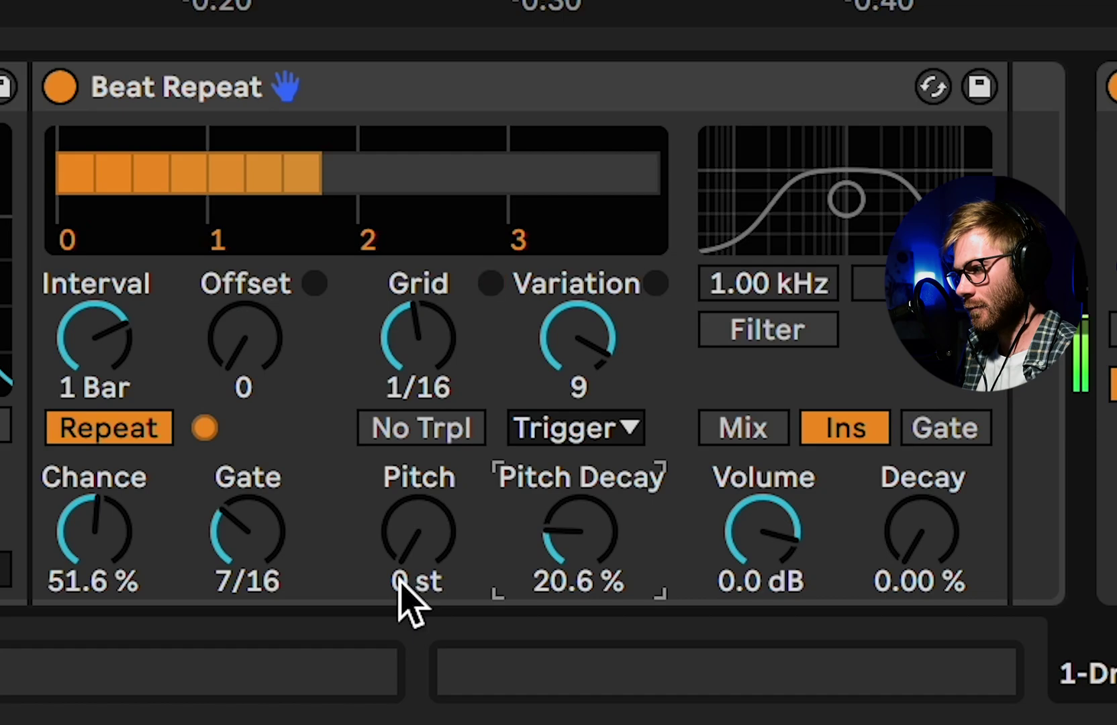
{"action": "left_click_drag", "start_coordinate": [611, 549], "coordinate": [611, 488]}
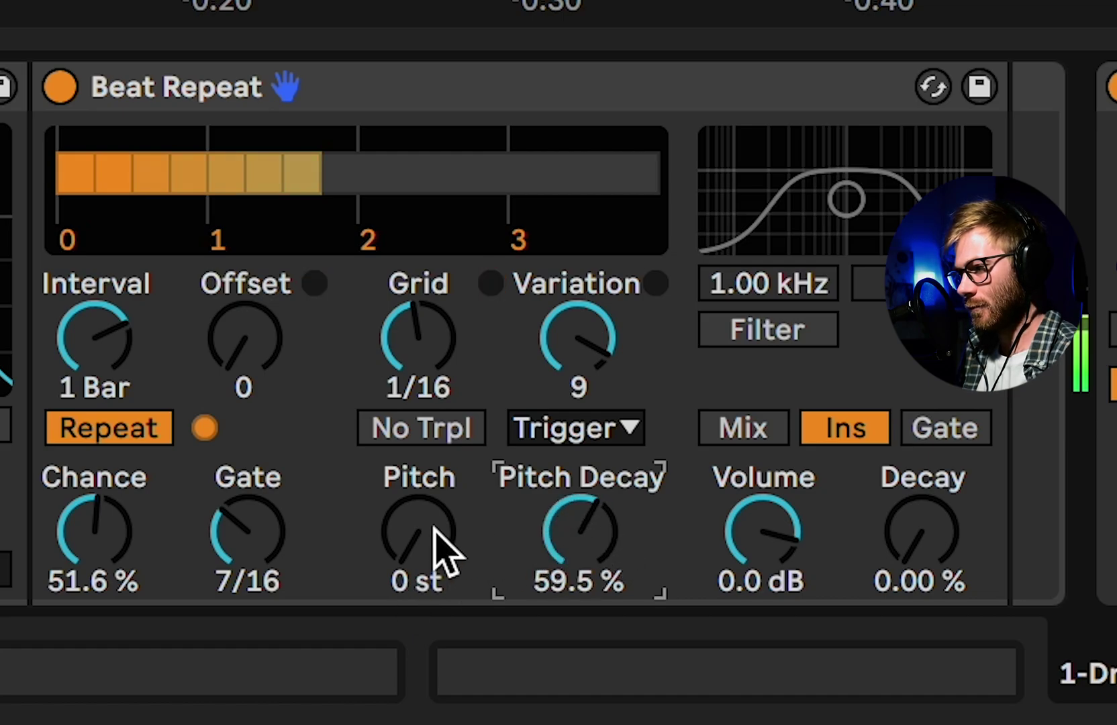
{"action": "left_click", "coordinate": [113, 438]}
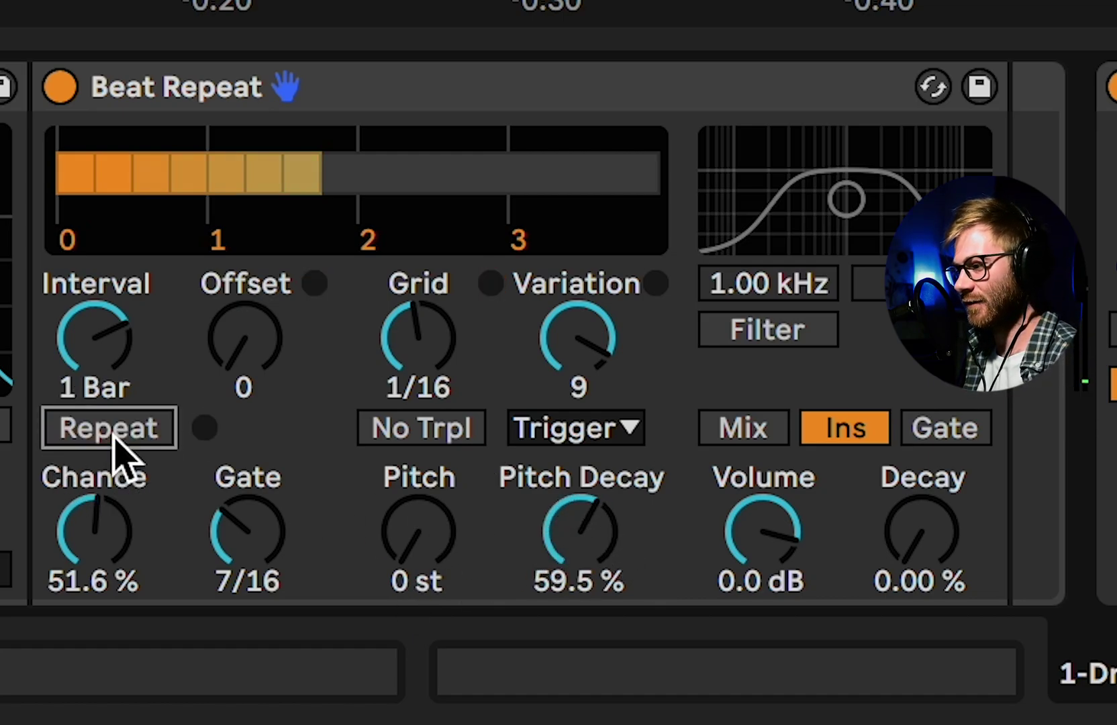
{"action": "left_click", "coordinate": [112, 437]}
{"action": "left_click", "coordinate": [113, 438]}
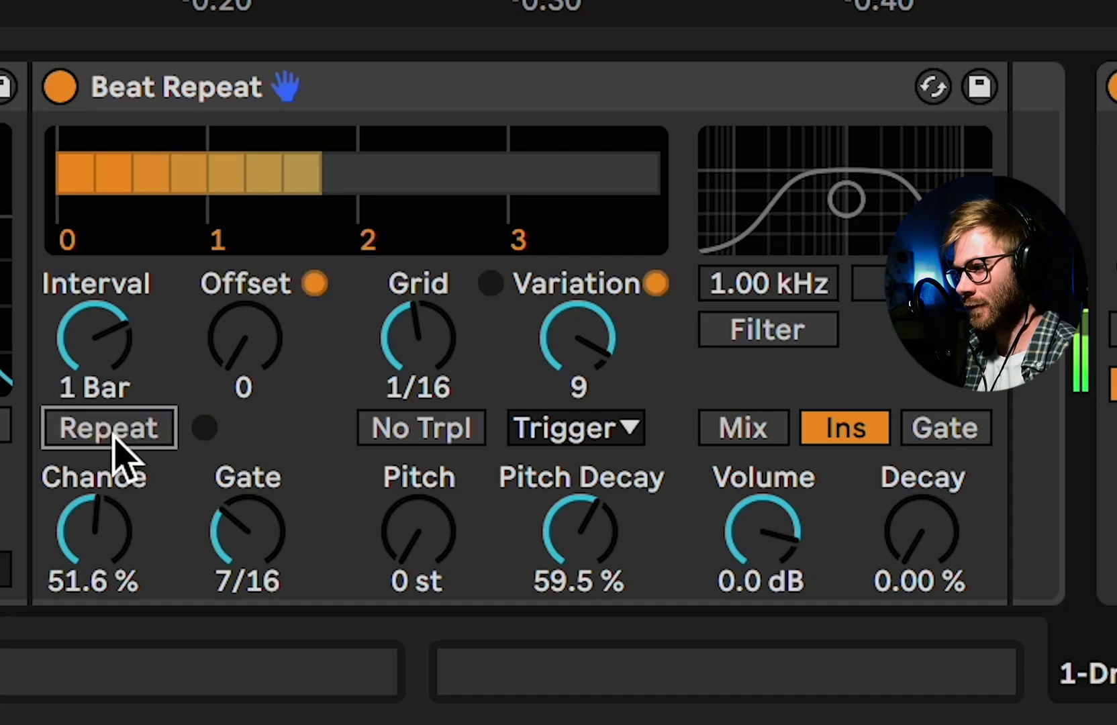
Set Beat Repeat's Chance to 0%, engage Repeat and set the Grid to 1/12.
{"action": "left_click_drag", "start_coordinate": [94, 530], "coordinate": [94, 591]}
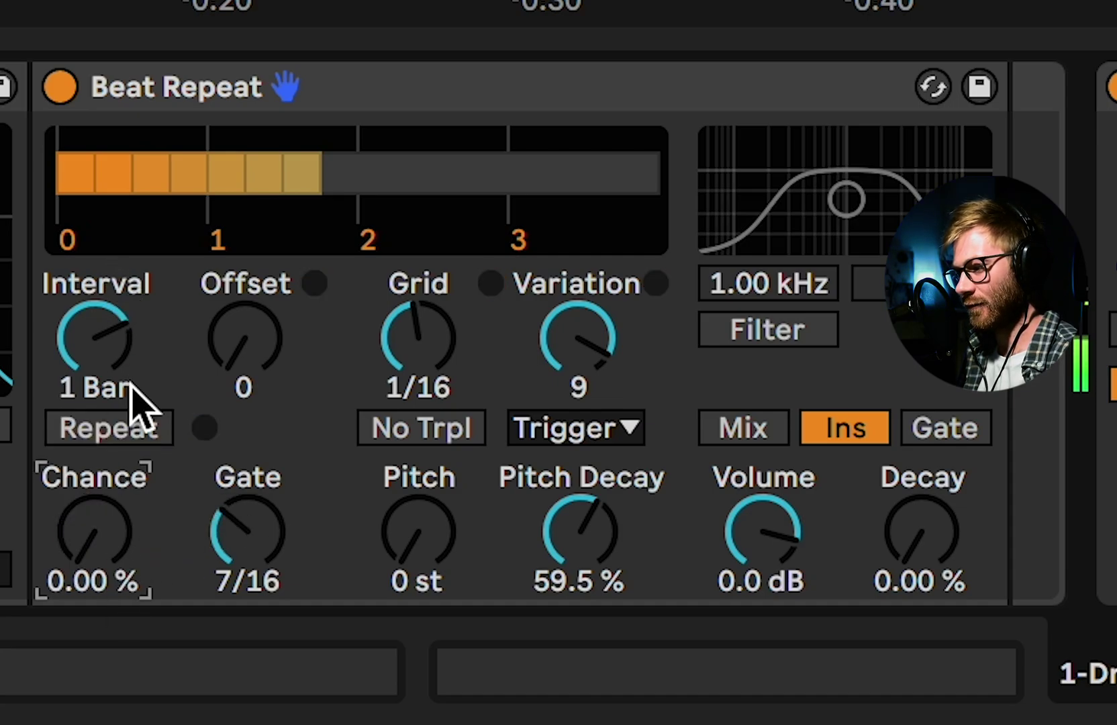
{"action": "left_click", "coordinate": [132, 438]}
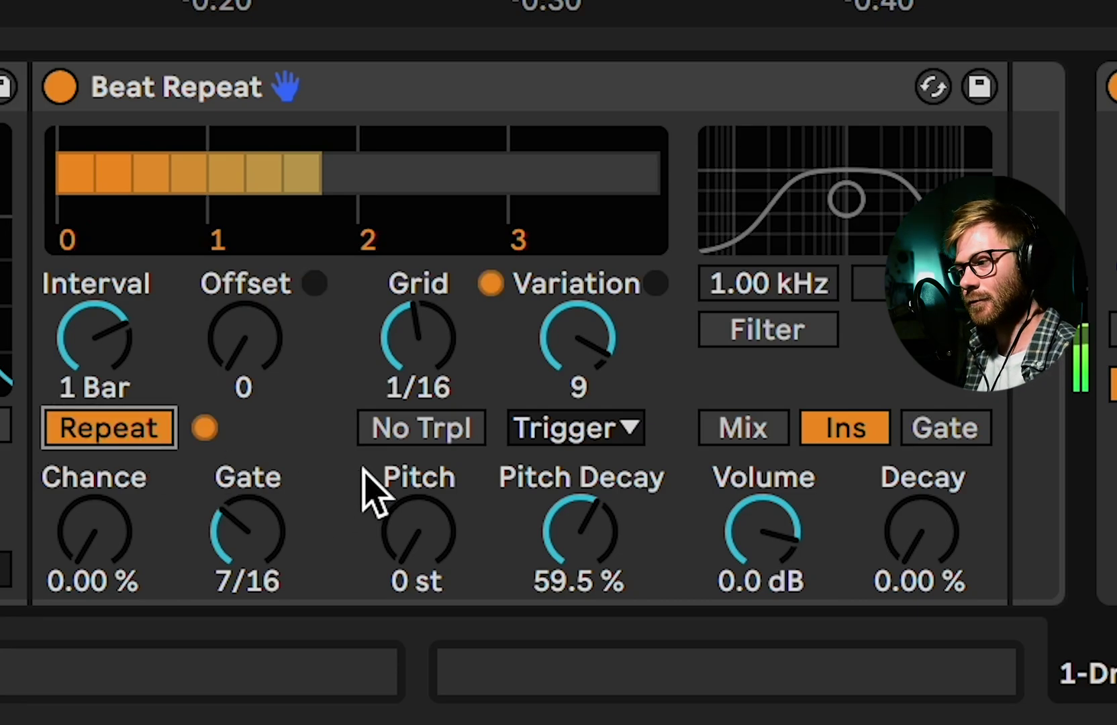
{"action": "left_click_drag", "start_coordinate": [439, 349], "coordinate": [439, 343]}
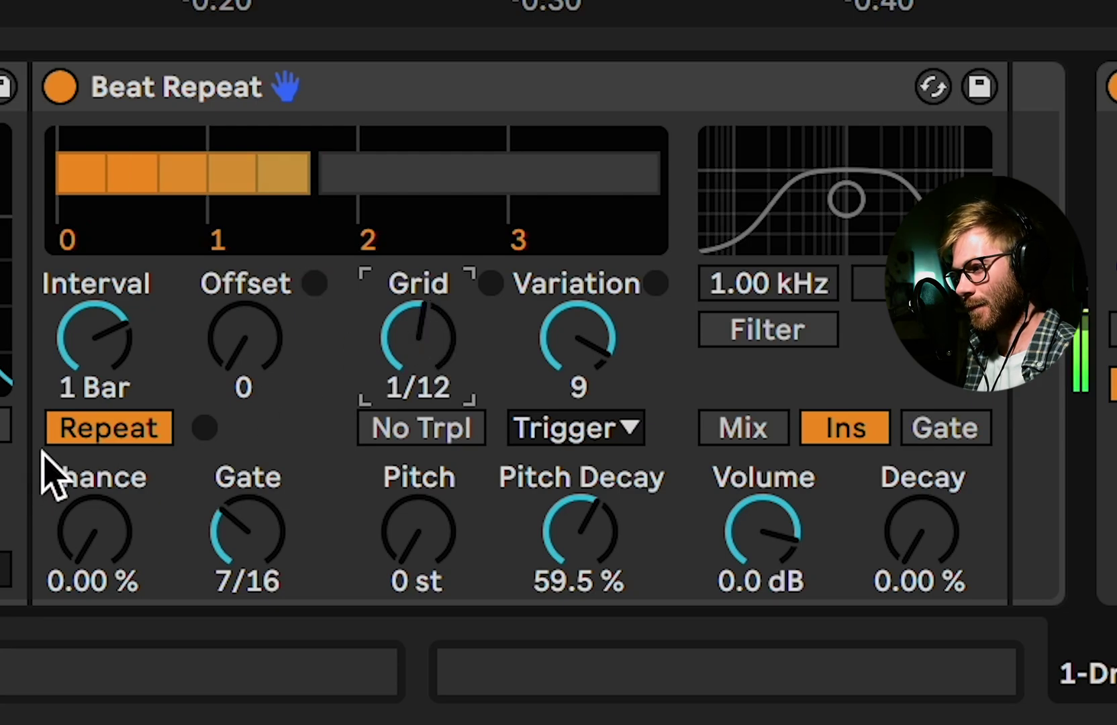
{"action": "left_click", "coordinate": [86, 434]}
{"action": "left_click", "coordinate": [94, 433]}
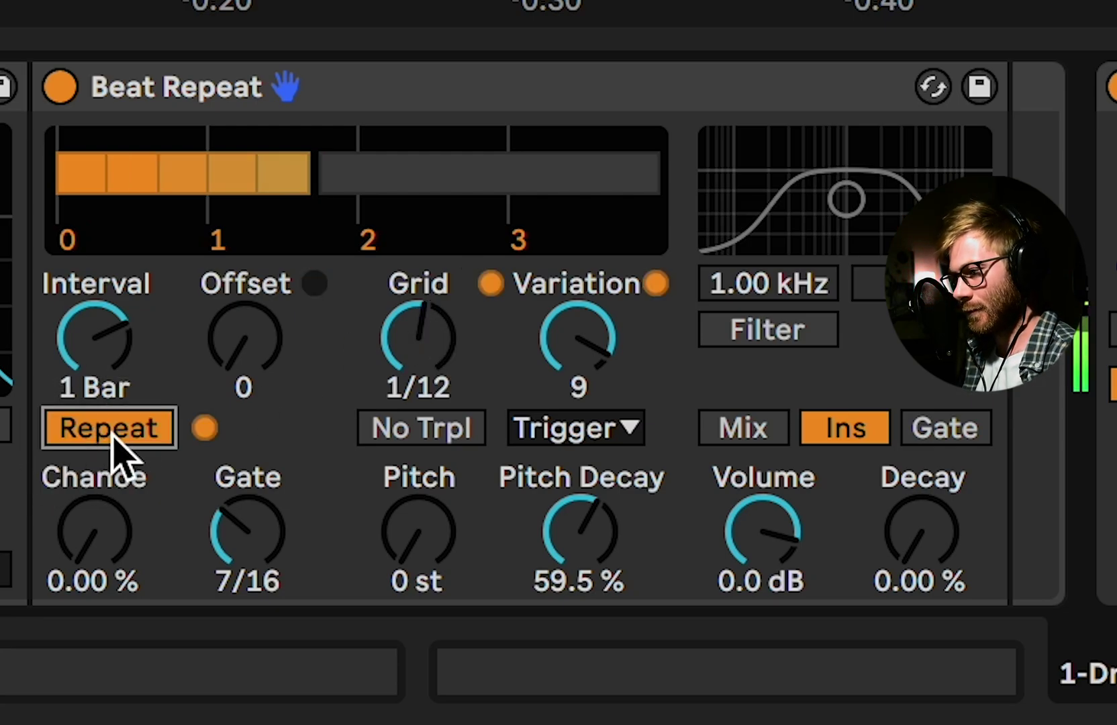
Lower Beat Repeat's Pitch Decay to 3.17% and, after trying Variation at 0, set it to 9.
{"action": "left_click_drag", "start_coordinate": [537, 329], "coordinate": [537, 402]}
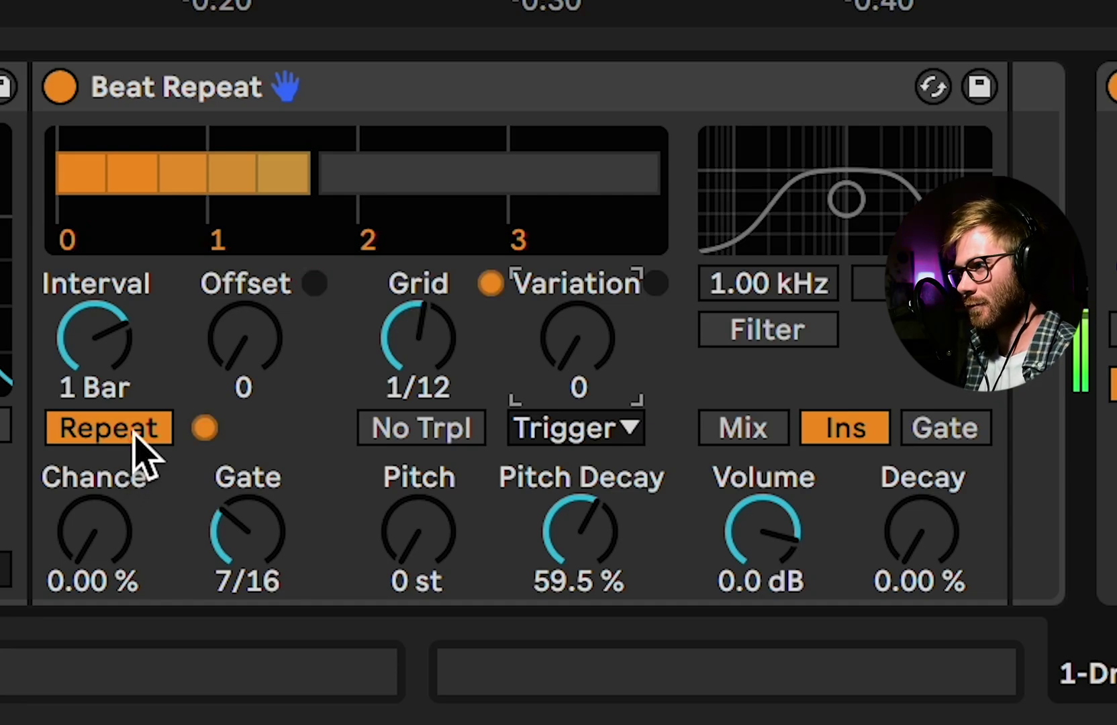
{"action": "left_click_drag", "start_coordinate": [590, 474], "coordinate": [591, 530]}
{"action": "left_click_drag", "start_coordinate": [578, 335], "coordinate": [577, 316]}
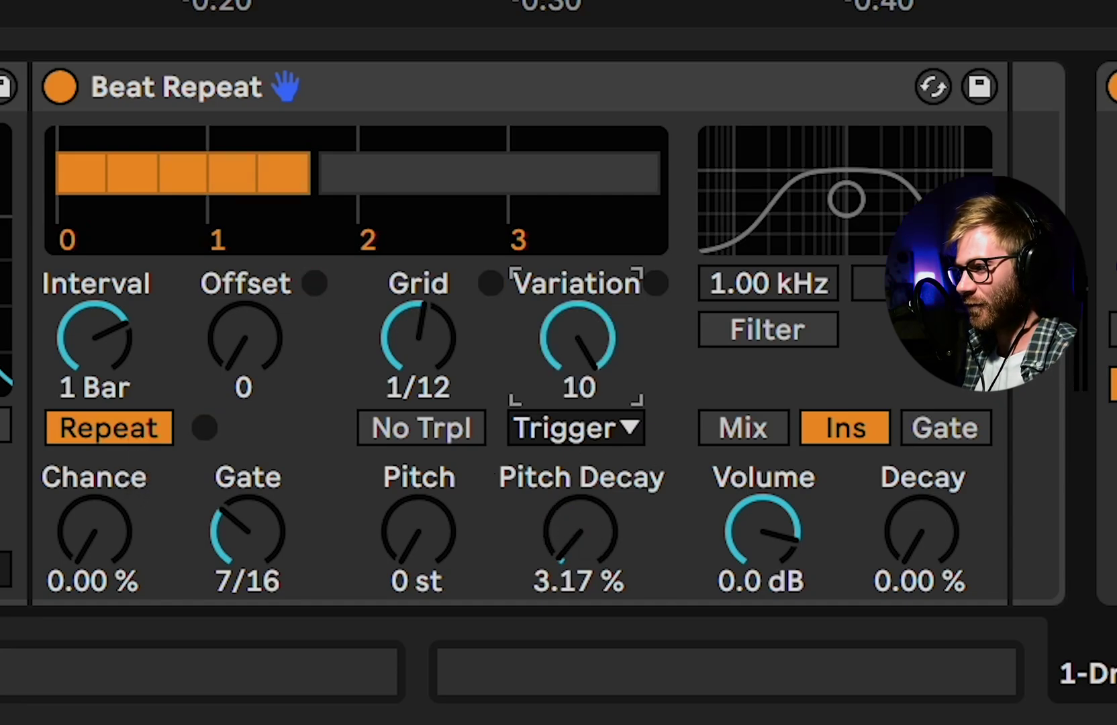
{"action": "mouse_move", "coordinate": [263, 345]}
{"action": "left_mouse_down"}
{"action": "mouse_move", "coordinate": [263, 319]}
{"action": "mouse_move", "coordinate": [263, 345]}
{"action": "left_mouse_up"}
Set Beat Repeat's Chance to 54.8%, Interval to 1/4 and Offset to 9/16.
{"action": "left_click_drag", "start_coordinate": [93, 553], "coordinate": [93, 537]}
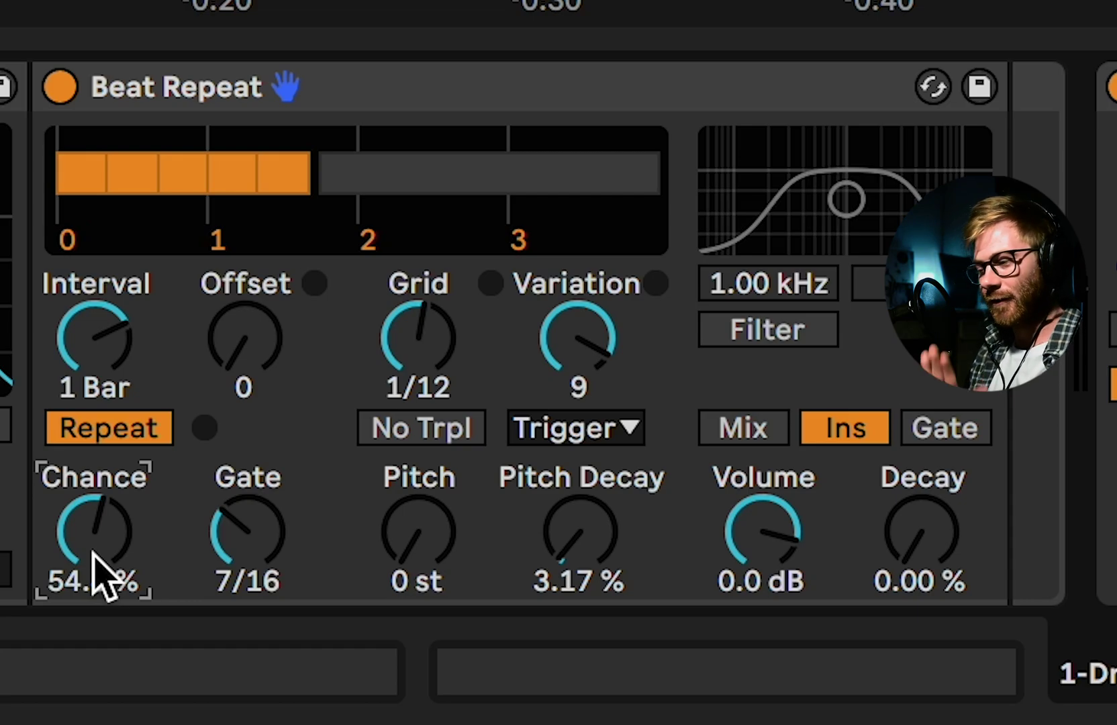
{"action": "left_click_drag", "start_coordinate": [244, 337], "coordinate": [244, 308]}
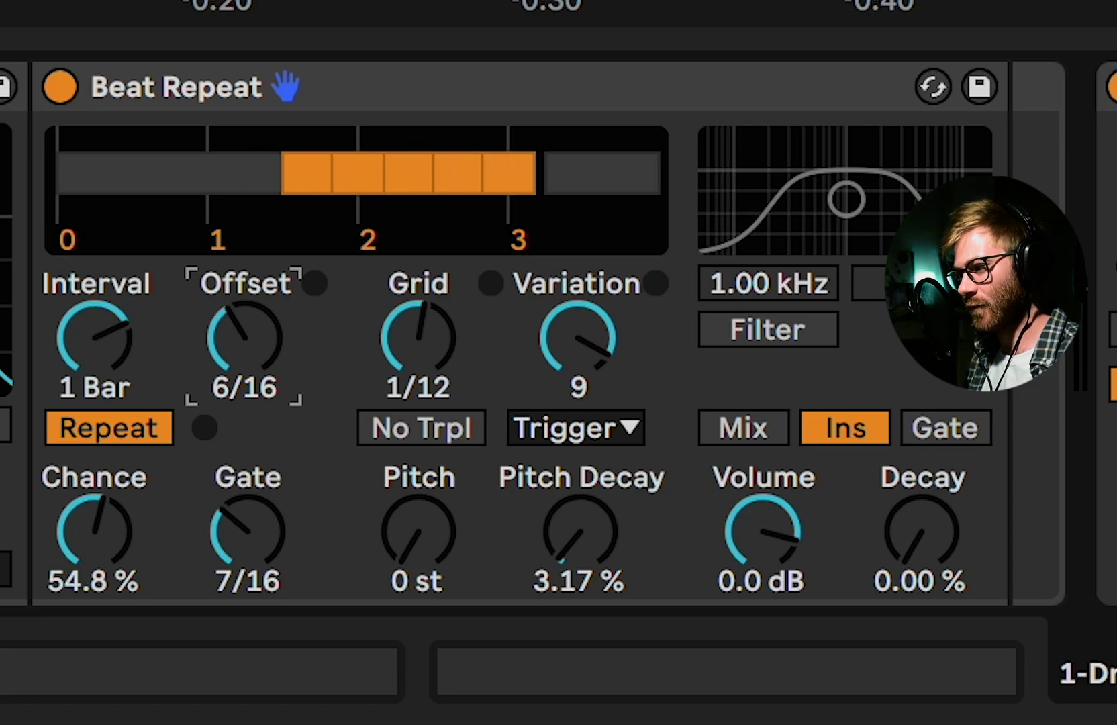
{"action": "mouse_move", "coordinate": [154, 392]}
{"action": "left_mouse_down"}
{"action": "mouse_move", "coordinate": [154, 372]}
{"action": "mouse_move", "coordinate": [154, 429]}
{"action": "mouse_move", "coordinate": [154, 410]}
{"action": "left_mouse_up"}
{"action": "left_click_drag", "start_coordinate": [259, 336], "coordinate": [260, 321]}
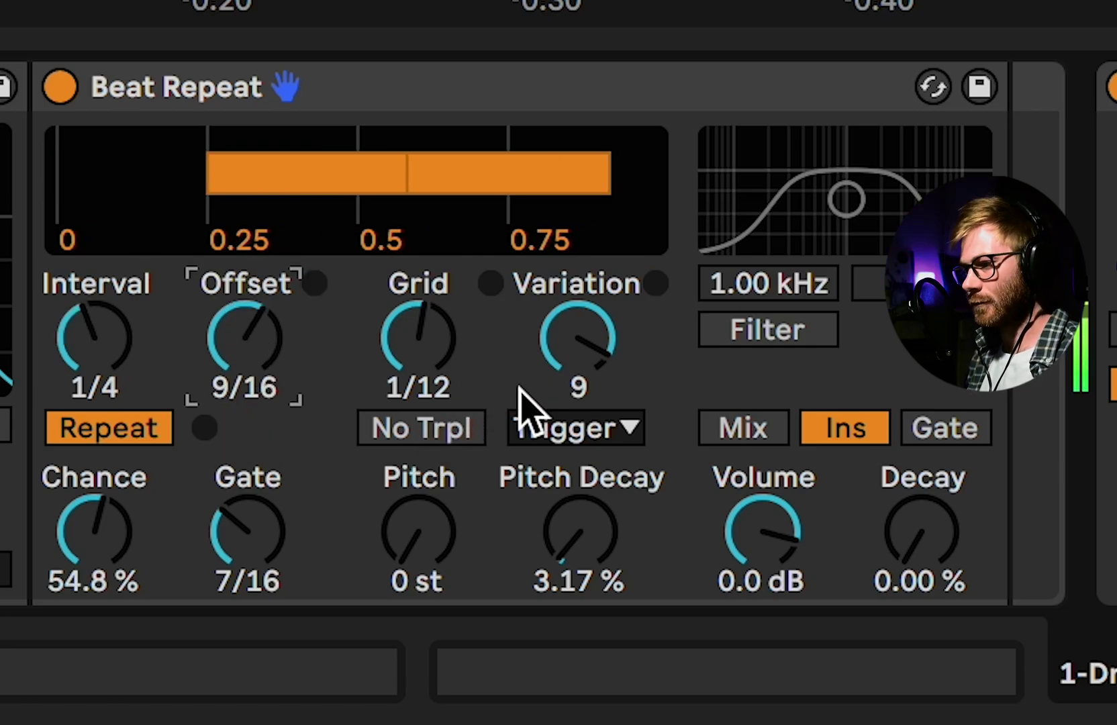
Search the plug-ins for "texture" and insert the Audio Units version of Texture directly after Beat Repeat.
{"action": "scroll", "coordinate": [335, 335], "scroll_direction": "left", "scroll_amount": 5}
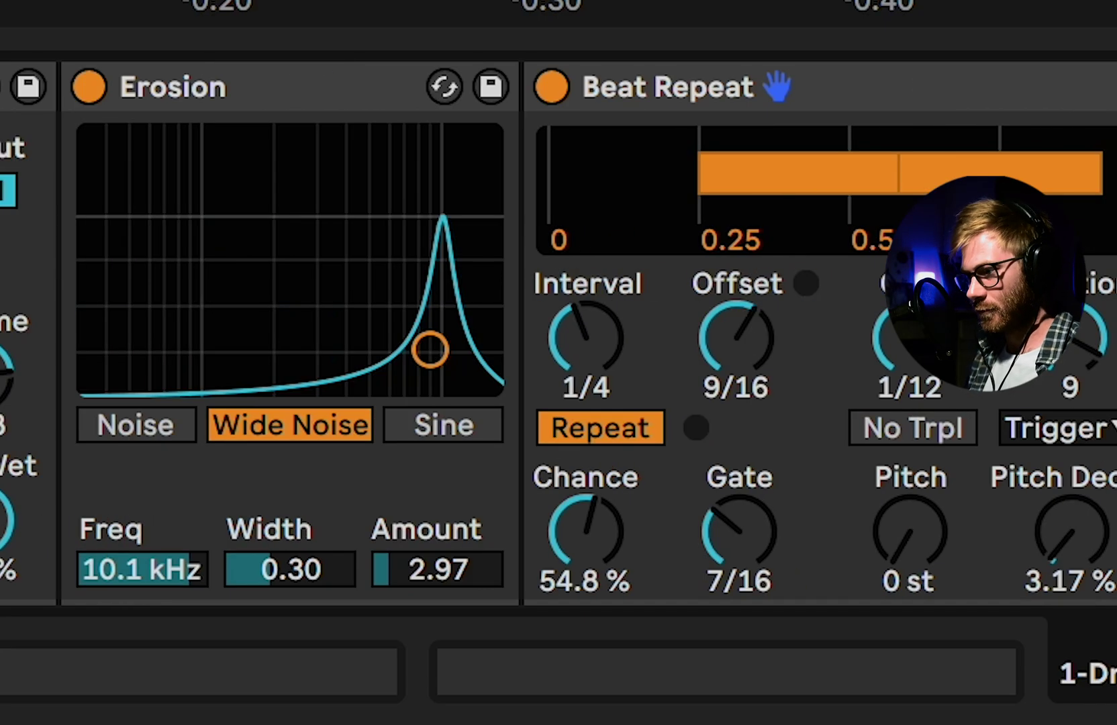
{"action": "key", "text": "ctrl+f"}
{"action": "type", "text": "texture"}
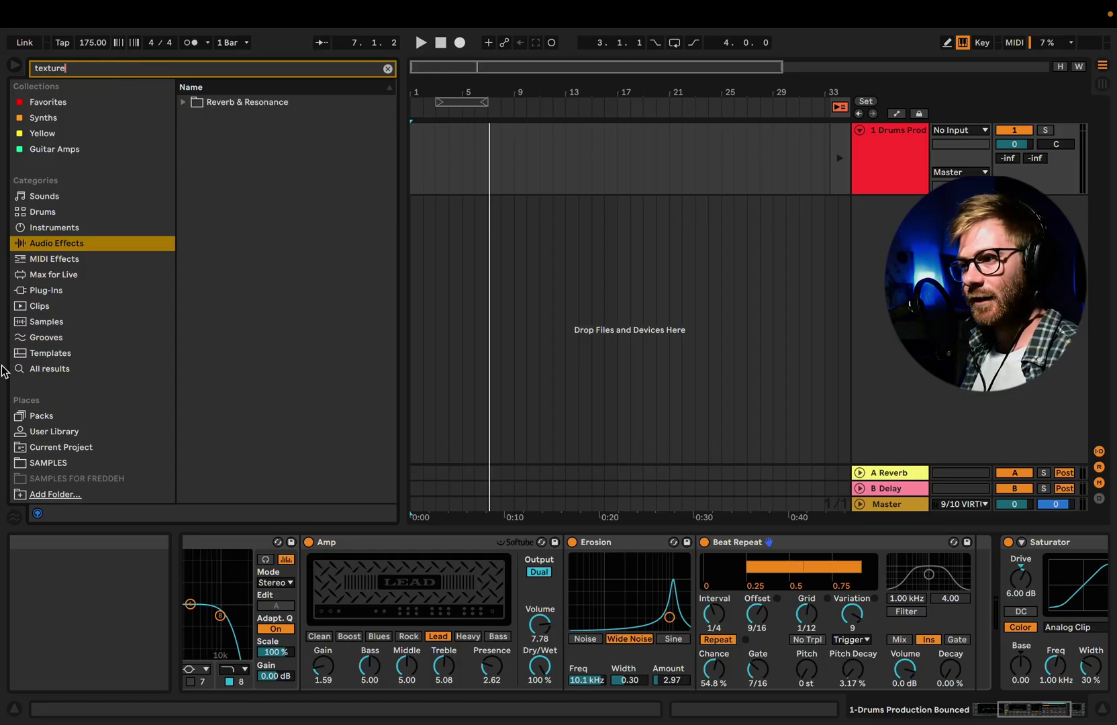
{"action": "left_click", "coordinate": [68, 289]}
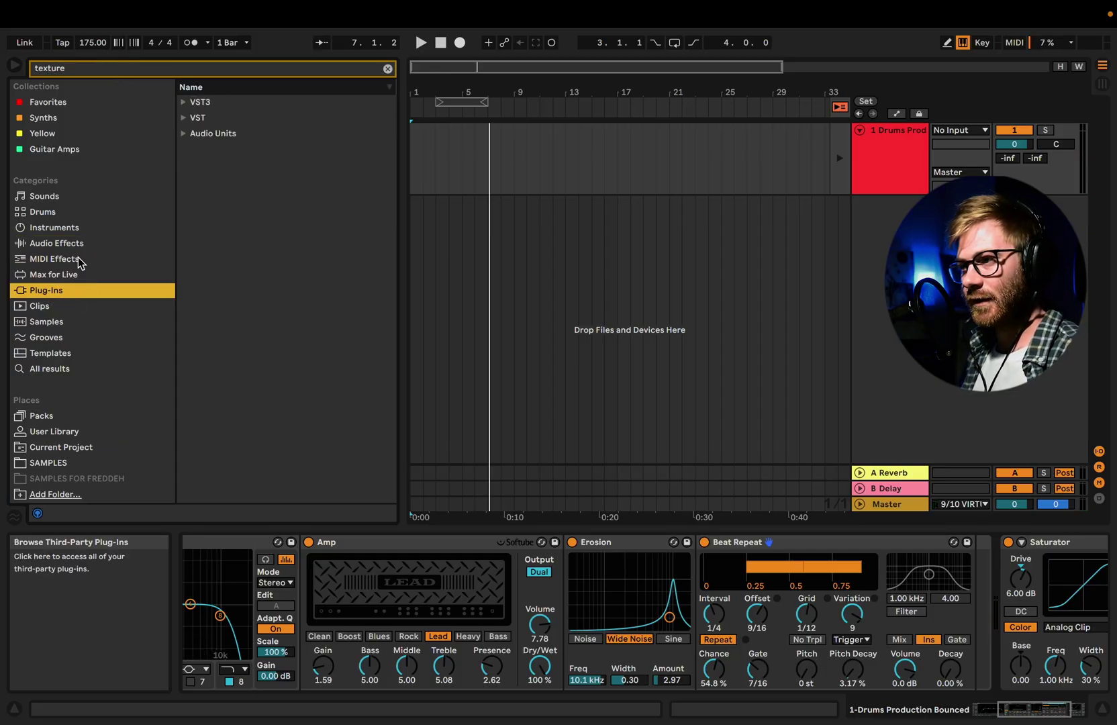
{"action": "left_click", "coordinate": [184, 133]}
{"action": "left_click", "coordinate": [188, 151]}
{"action": "left_click", "coordinate": [192, 149]}
{"action": "left_click_drag", "start_coordinate": [231, 164], "coordinate": [966, 624]}
Play the drums and set Texture's Mix to 8 Wet and its envelope Gate to -29.2 dB.
{"action": "key", "text": "space"}
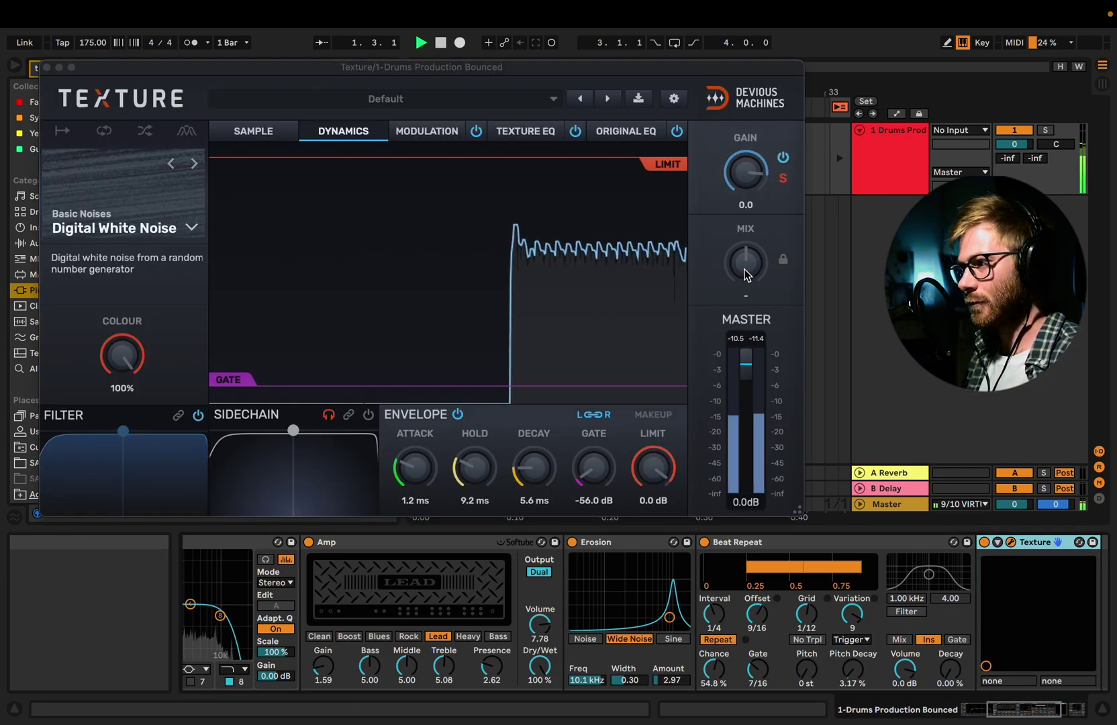
{"action": "left_click_drag", "start_coordinate": [753, 228], "coordinate": [752, 249]}
{"action": "left_click_drag", "start_coordinate": [595, 484], "coordinate": [611, 470]}
Change Texture's noise source to Bamboo Rattles from the SFX - Foley sounds.
{"action": "left_click", "coordinate": [137, 196]}
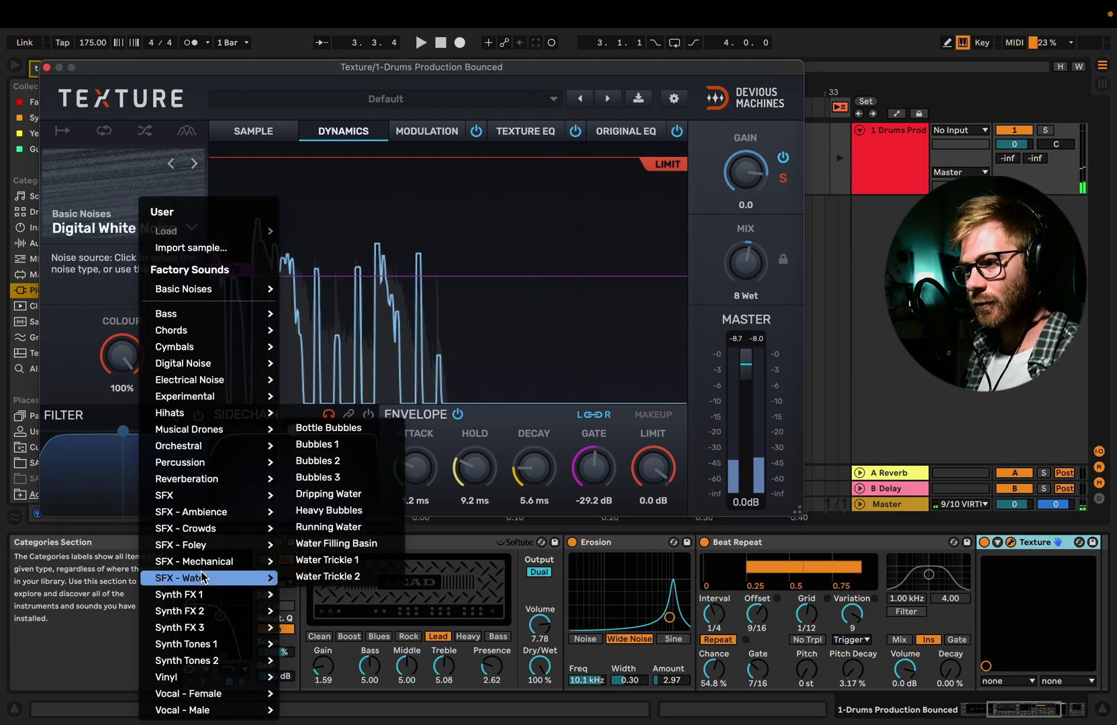
{"action": "mouse_move", "coordinate": [242, 544]}
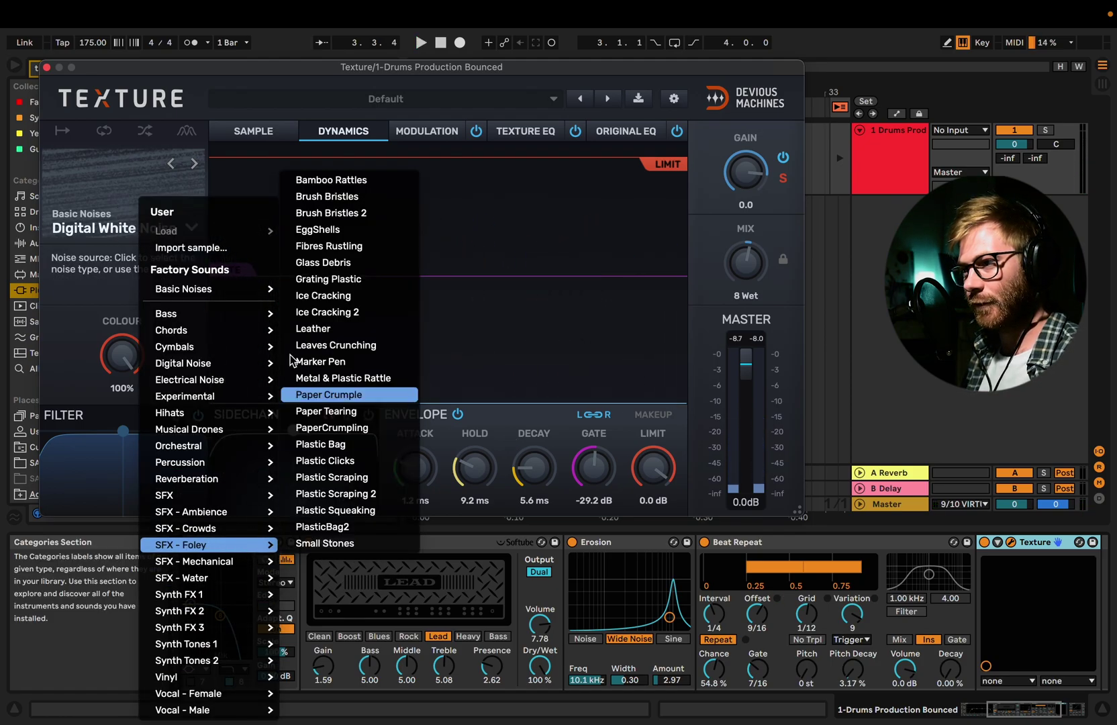
{"action": "left_click", "coordinate": [340, 188]}
Shorten Texture's envelope to Attack 0.16 ms, Hold 1.3 ms and Decay 4.5 ms, and audition the drums.
{"action": "mouse_move", "coordinate": [415, 467]}
{"action": "left_mouse_down"}
{"action": "mouse_move", "coordinate": [415, 480]}
{"action": "mouse_move", "coordinate": [472, 488]}
{"action": "mouse_move", "coordinate": [473, 499]}
{"action": "left_mouse_up"}
{"action": "key", "text": "space"}
{"action": "left_click_drag", "start_coordinate": [533, 470], "coordinate": [421, 472]}
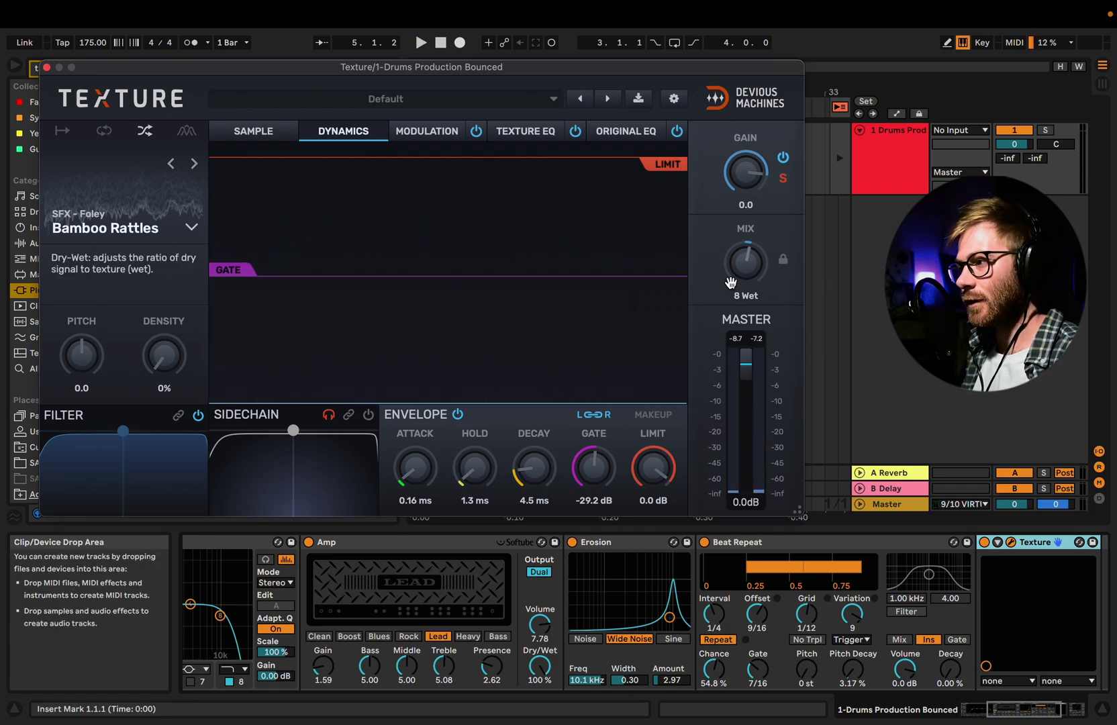
{"action": "key", "text": "space"}
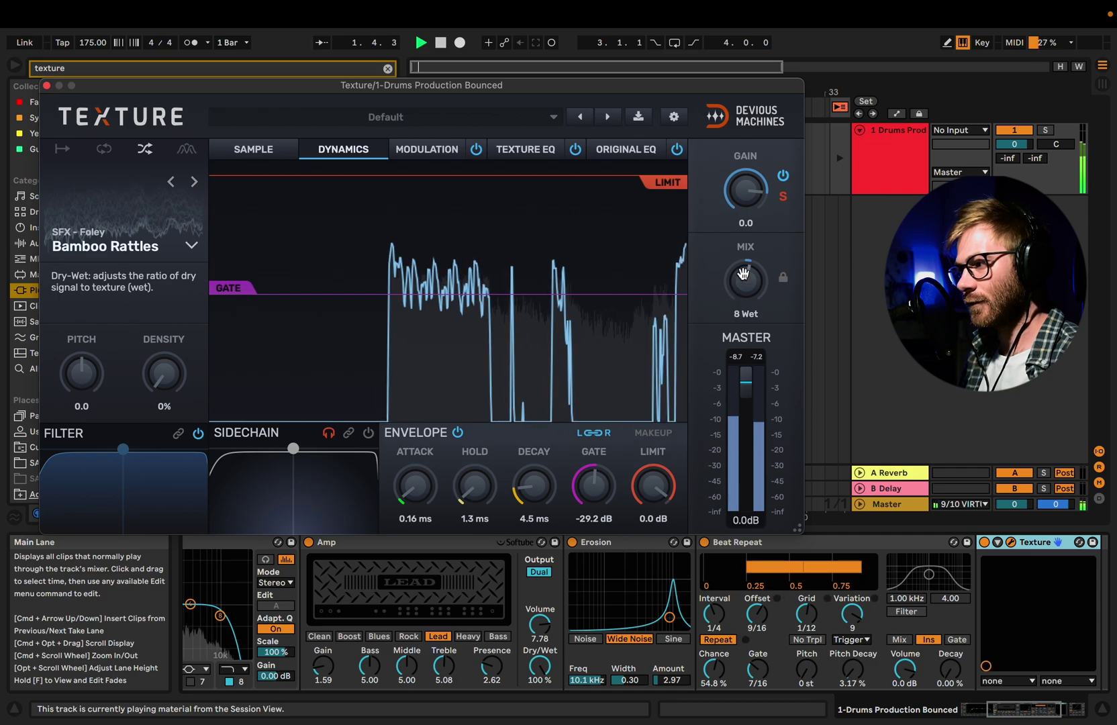
Set Texture's Mix to 100 Wet, its envelope Gate to -35.1 dB and Attack to 0.12 ms while the drums play.
{"action": "left_click_drag", "start_coordinate": [745, 261], "coordinate": [749, 157]}
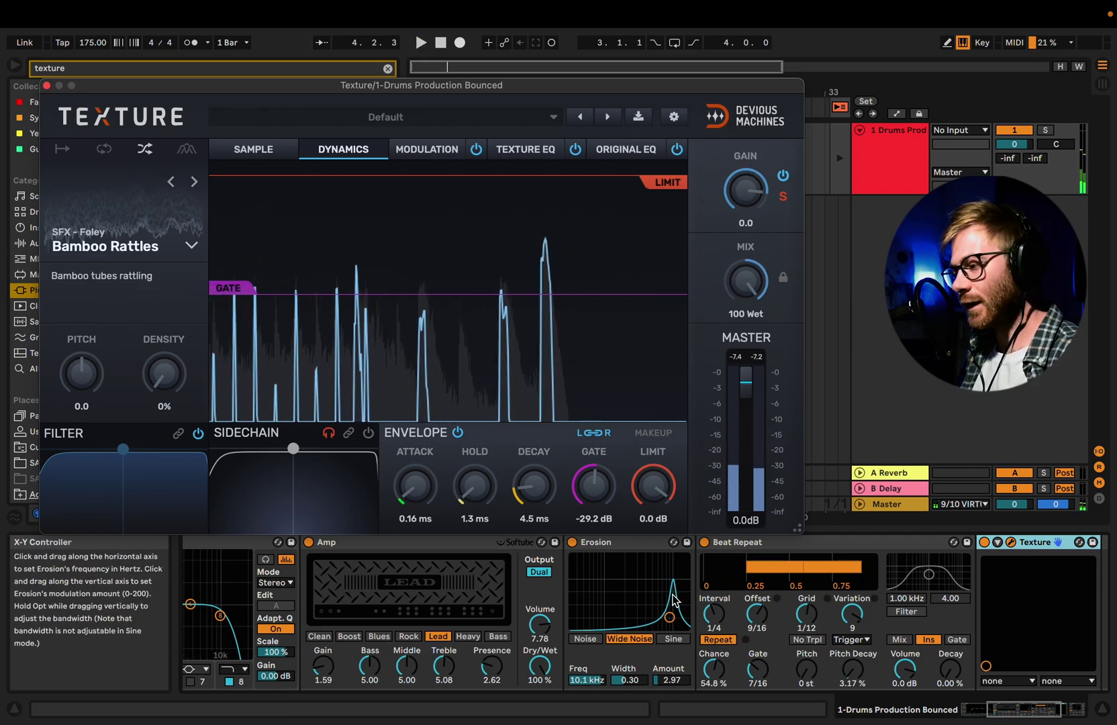
{"action": "scroll", "coordinate": [674, 596], "scroll_direction": "right", "scroll_amount": 3}
{"action": "left_click", "coordinate": [677, 542]}
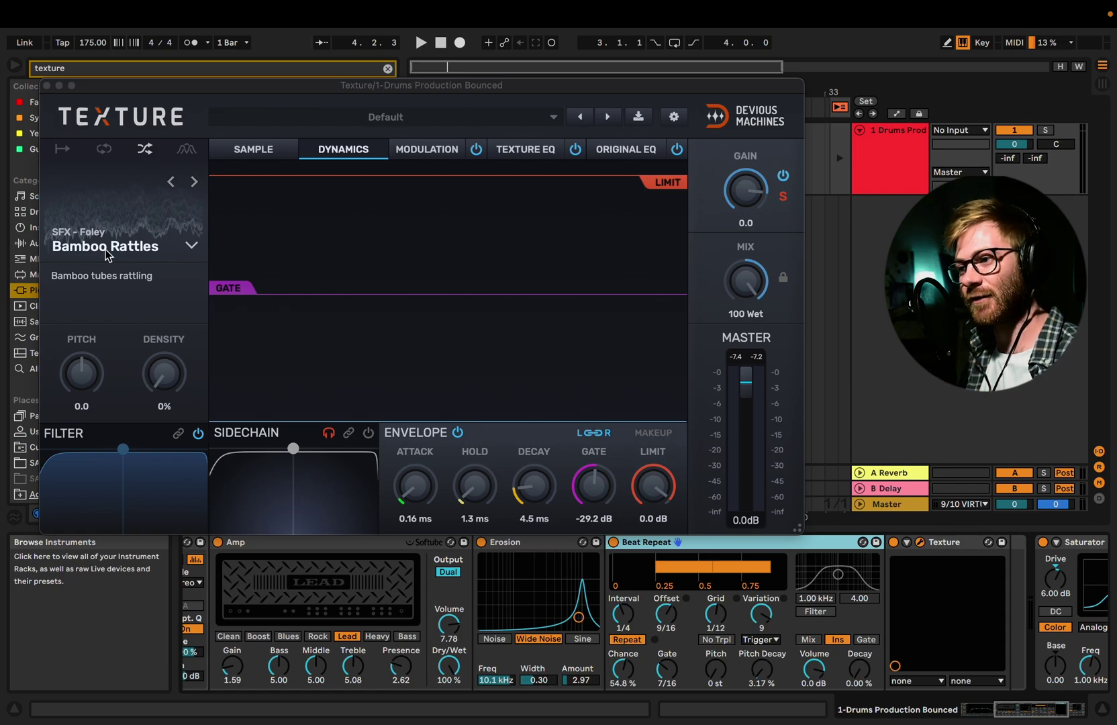
{"action": "key", "text": "space"}
{"action": "mouse_move", "coordinate": [594, 487]}
{"action": "left_mouse_down"}
{"action": "mouse_move", "coordinate": [556, 548]}
{"action": "mouse_move", "coordinate": [575, 494]}
{"action": "left_mouse_up"}
{"action": "left_click_drag", "start_coordinate": [415, 475], "coordinate": [414, 478]}
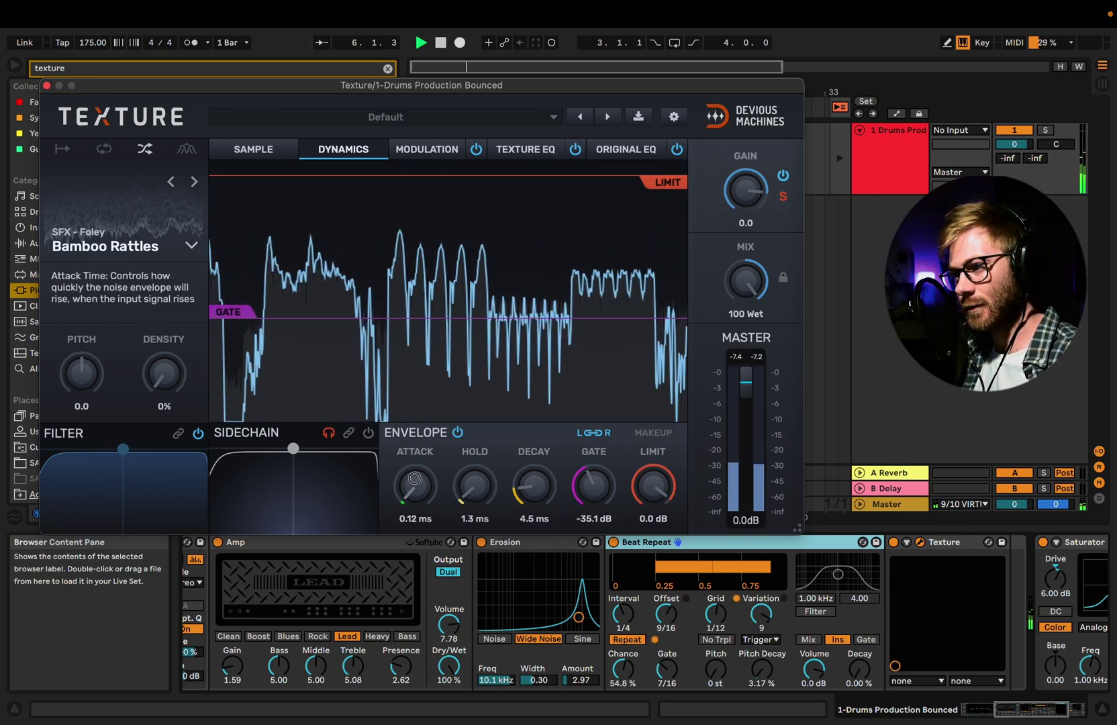
Change Texture's noise source to Brush Bristles, shorten its envelope to Attack 0.11 ms, Hold 1.0 ms and Decay 1.5 ms, and close the plug-in window.
{"action": "left_click", "coordinate": [194, 182]}
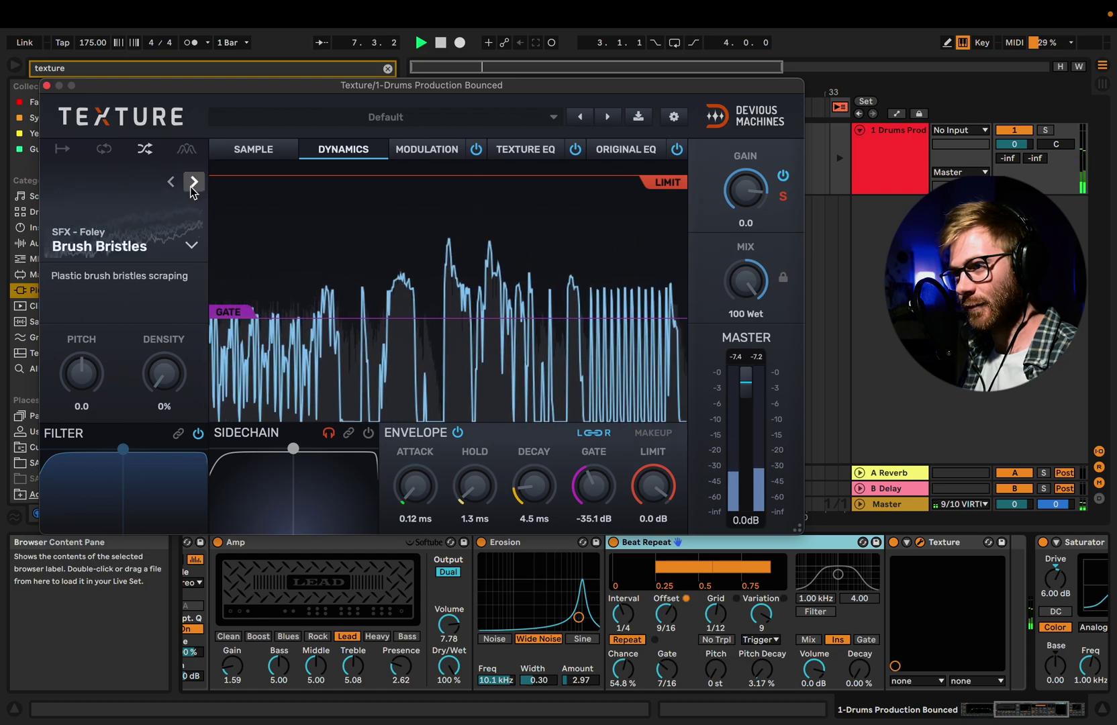
{"action": "left_click_drag", "start_coordinate": [533, 484], "coordinate": [537, 396]}
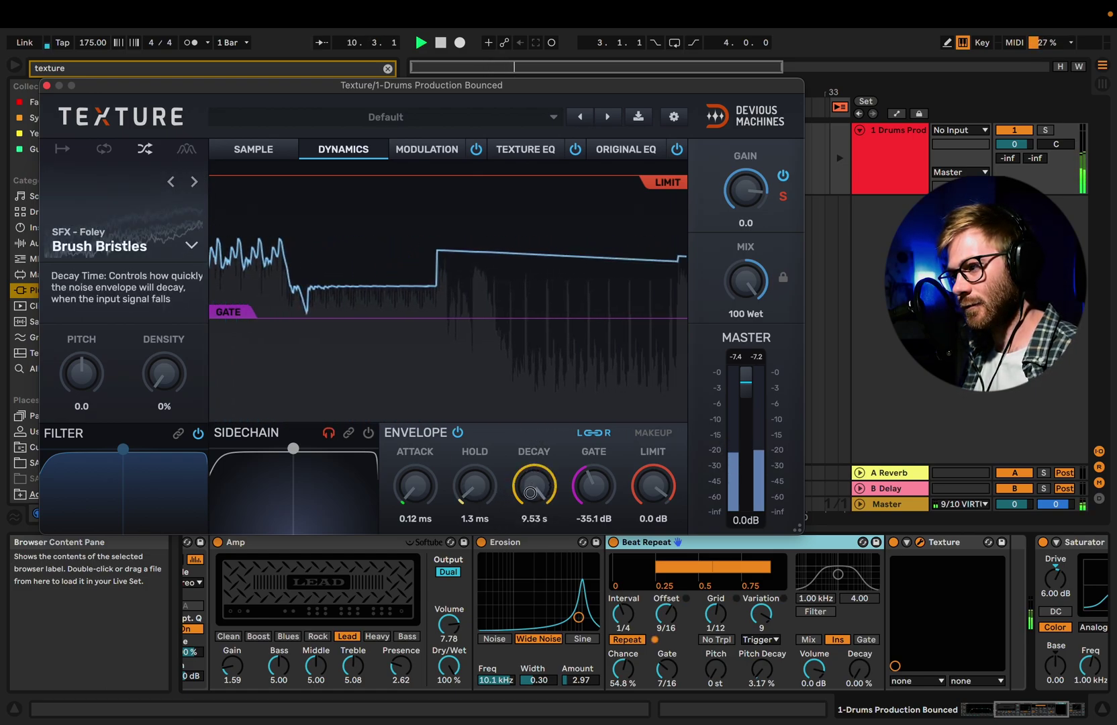
{"action": "mouse_move", "coordinate": [469, 486]}
{"action": "left_mouse_down"}
{"action": "mouse_move", "coordinate": [415, 489]}
{"action": "mouse_move", "coordinate": [467, 491]}
{"action": "left_mouse_up"}
{"action": "left_click_drag", "start_coordinate": [415, 488], "coordinate": [415, 485]}
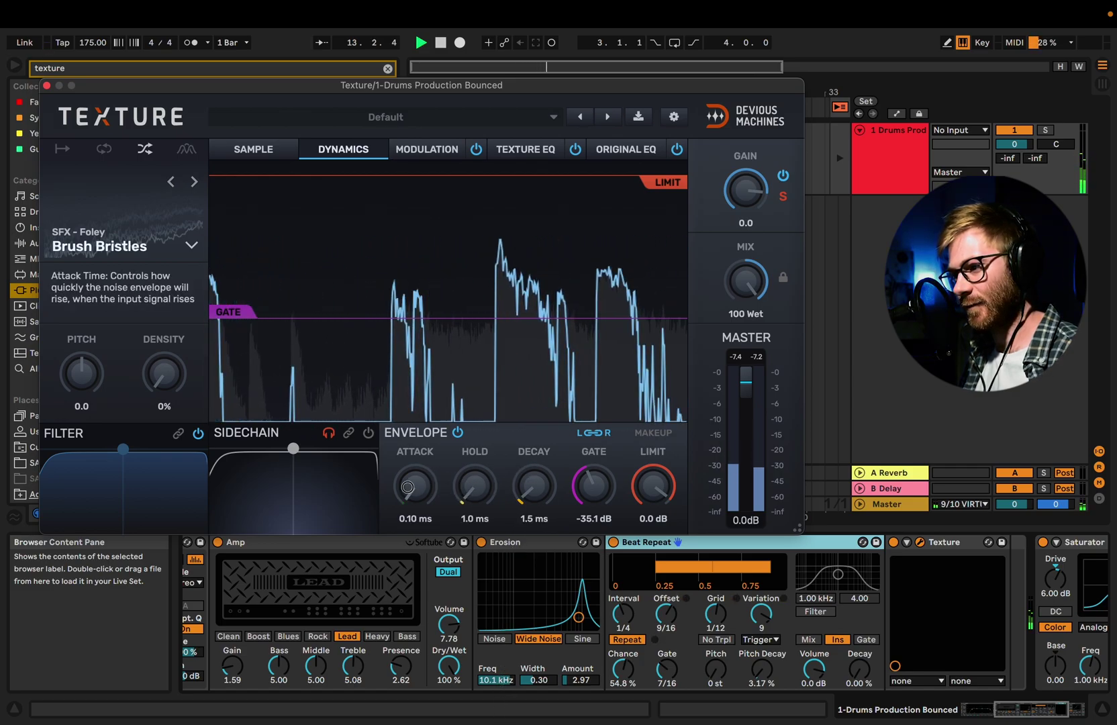
{"action": "left_click", "coordinate": [46, 85]}
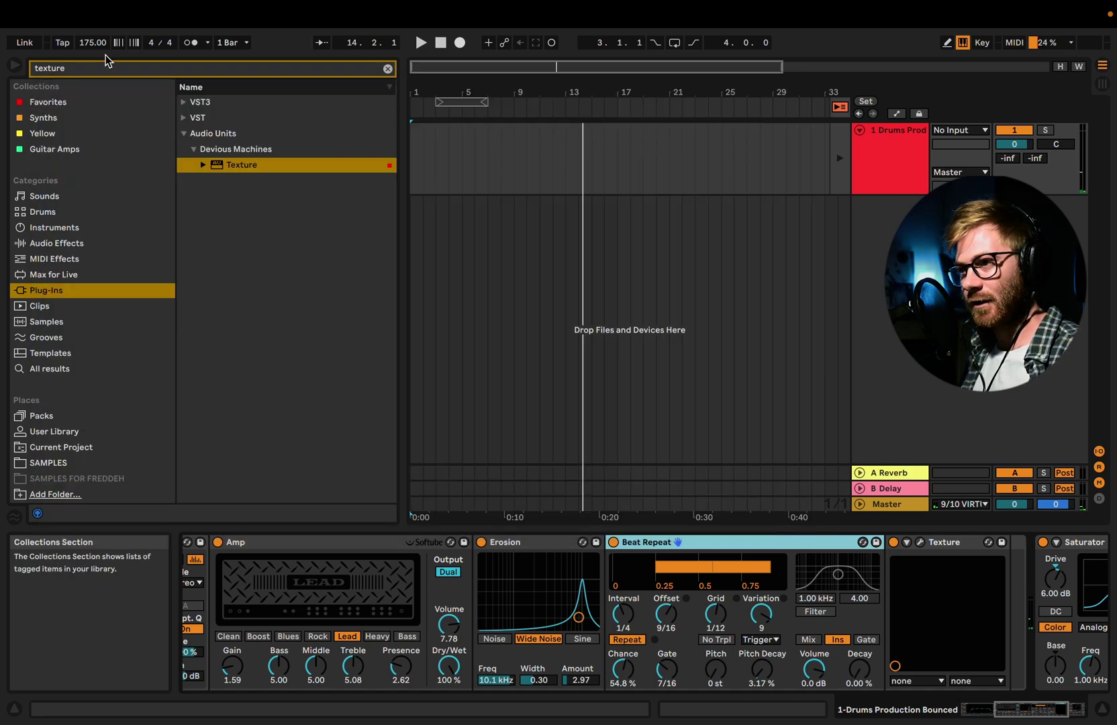
Search the audio effects for "audio effect rack" and insert an empty Audio Effect Rack directly after Texture.
{"action": "left_click", "coordinate": [106, 69]}
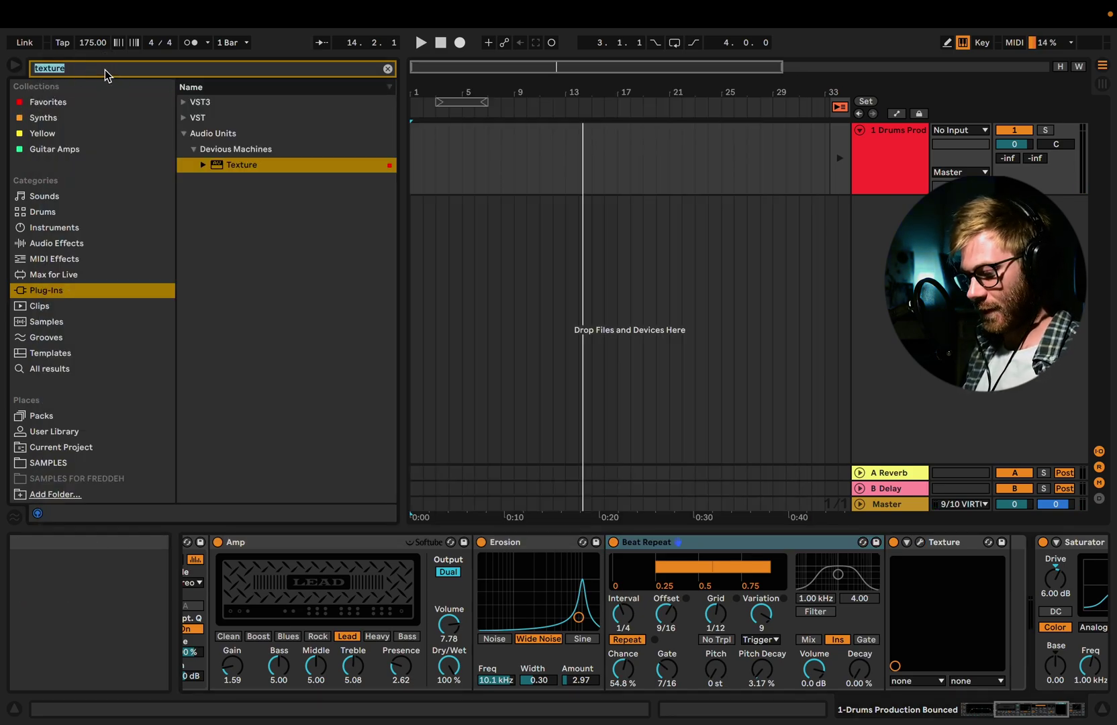
{"action": "type", "text": "audio effect rack"}
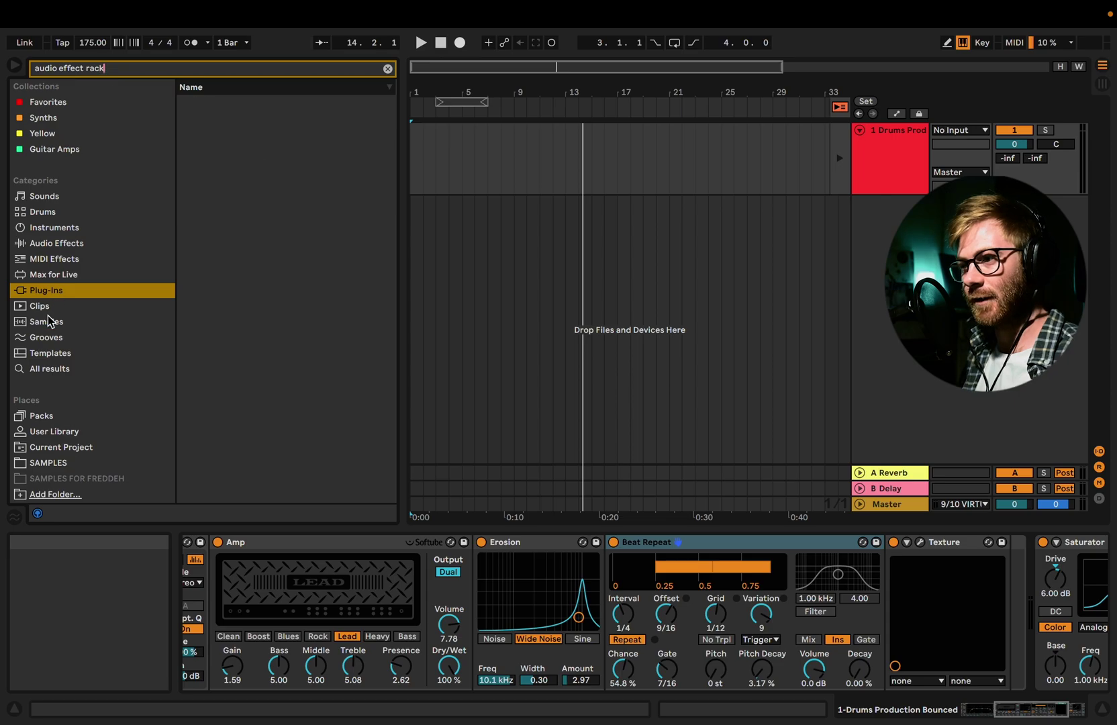
{"action": "left_click", "coordinate": [50, 243]}
{"action": "left_click_drag", "start_coordinate": [194, 139], "coordinate": [1008, 597]}
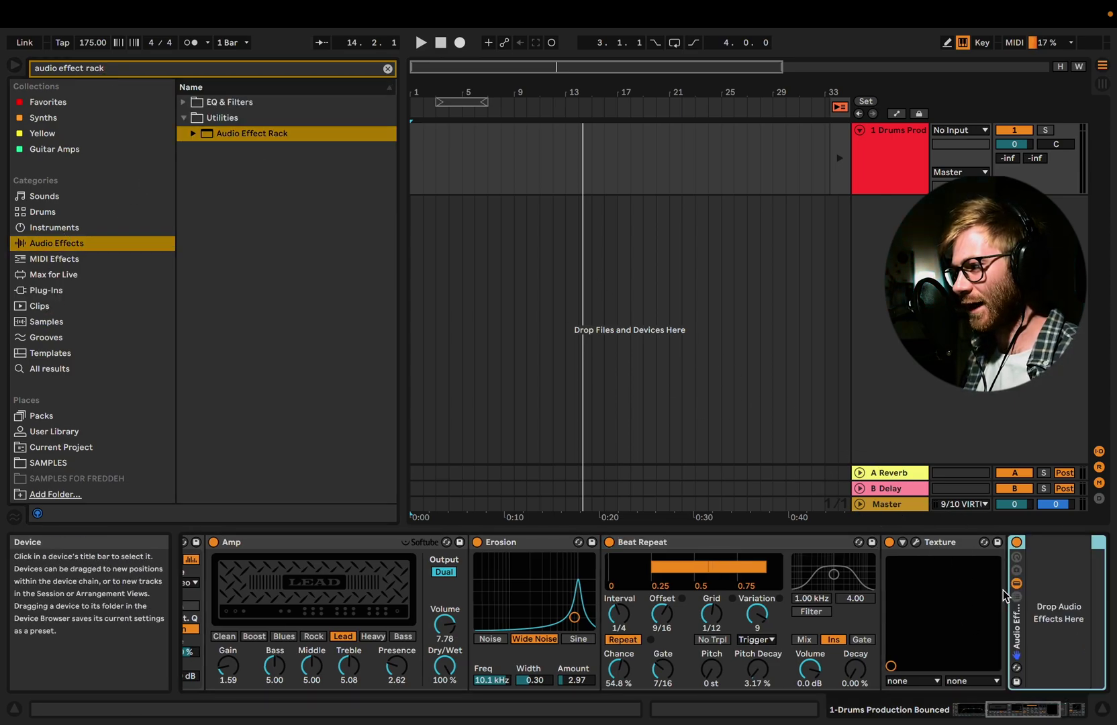
Search the audio effects for "ott", load the OTT preset into the empty Audio Effect Rack and collapse the device.
{"action": "left_click", "coordinate": [140, 69]}
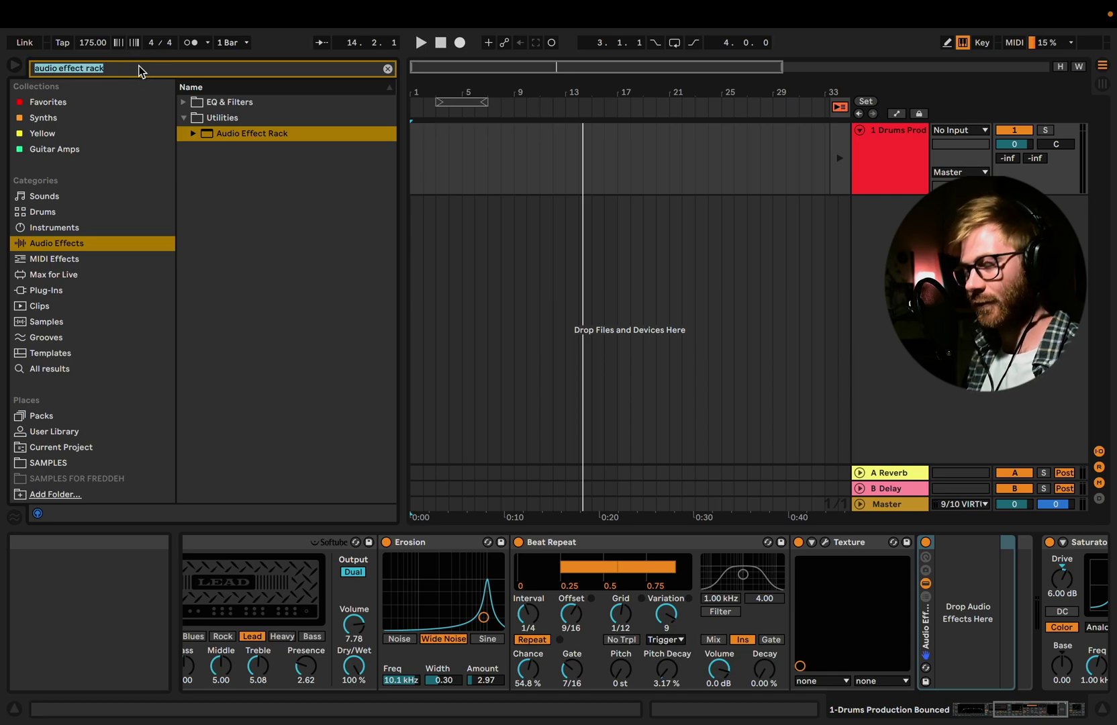
{"action": "type", "text": "ott"}
{"action": "left_click_drag", "start_coordinate": [243, 133], "coordinate": [965, 613]}
{"action": "double_click", "coordinate": [634, 544]}
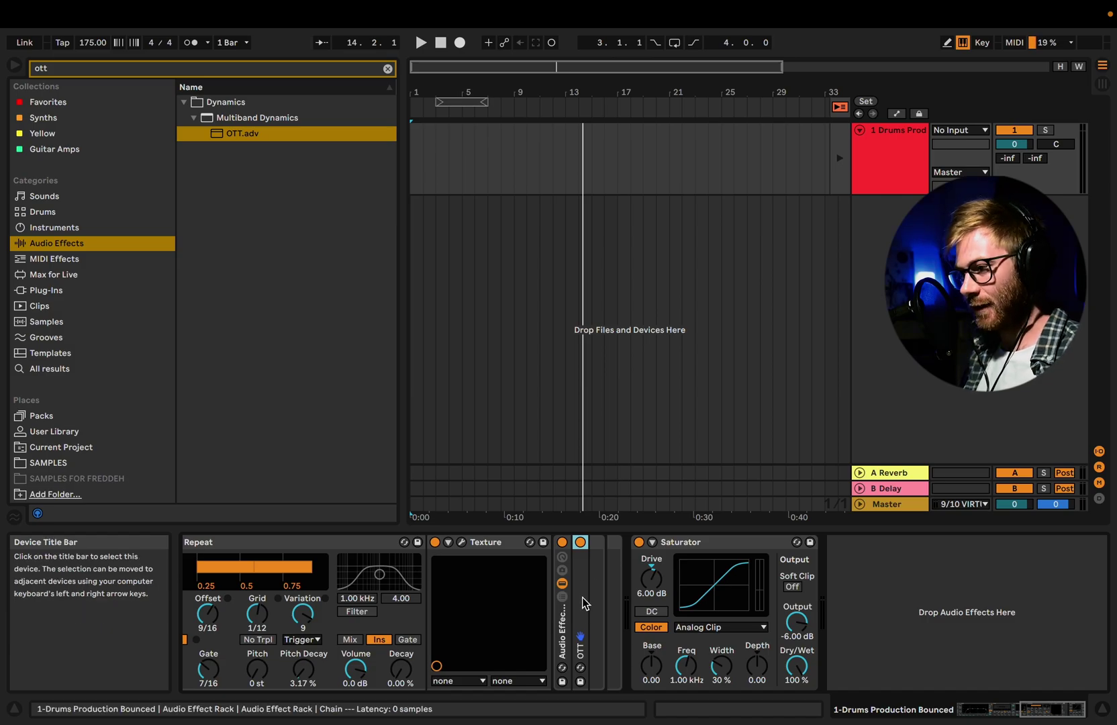
Duplicate the collapsed OTT device repeatedly until the rack holds 26 OTT devices in series.
{"action": "key", "text": "ctrl+d"}
{"action": "key", "text": "ctrl+d"}
{"action": "key", "text": "ctrl+d"}
{"action": "key", "text": "ctrl+d"}
{"action": "key", "text": "ctrl+d"}
{"action": "key", "text": "ctrl+d"}
{"action": "key", "text": "ctrl+d"}
{"action": "key", "text": "ctrl+d"}
{"action": "key", "text": "ctrl+d"}
{"action": "key", "text": "ctrl+d"}
{"action": "key", "text": "ctrl+d"}
{"action": "key", "text": "ctrl+d"}
{"action": "key", "text": "ctrl+d"}
{"action": "key", "text": "ctrl+d"}
{"action": "key", "text": "ctrl+d"}
{"action": "key", "text": "ctrl+d"}
{"action": "key", "text": "ctrl+d"}
{"action": "key", "text": "ctrl+d"}
{"action": "key", "text": "ctrl+d"}
{"action": "key", "text": "ctrl+d"}
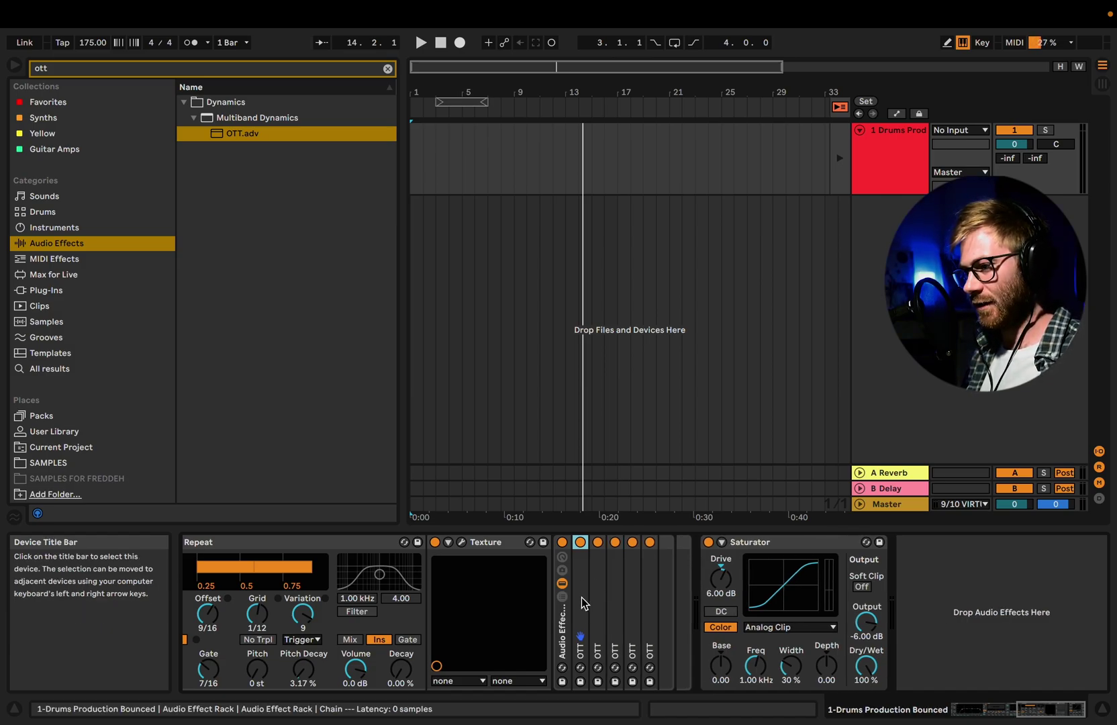
Play the drums and compare their sound with the OTT rack switched off and on.
{"action": "key", "text": "space"}
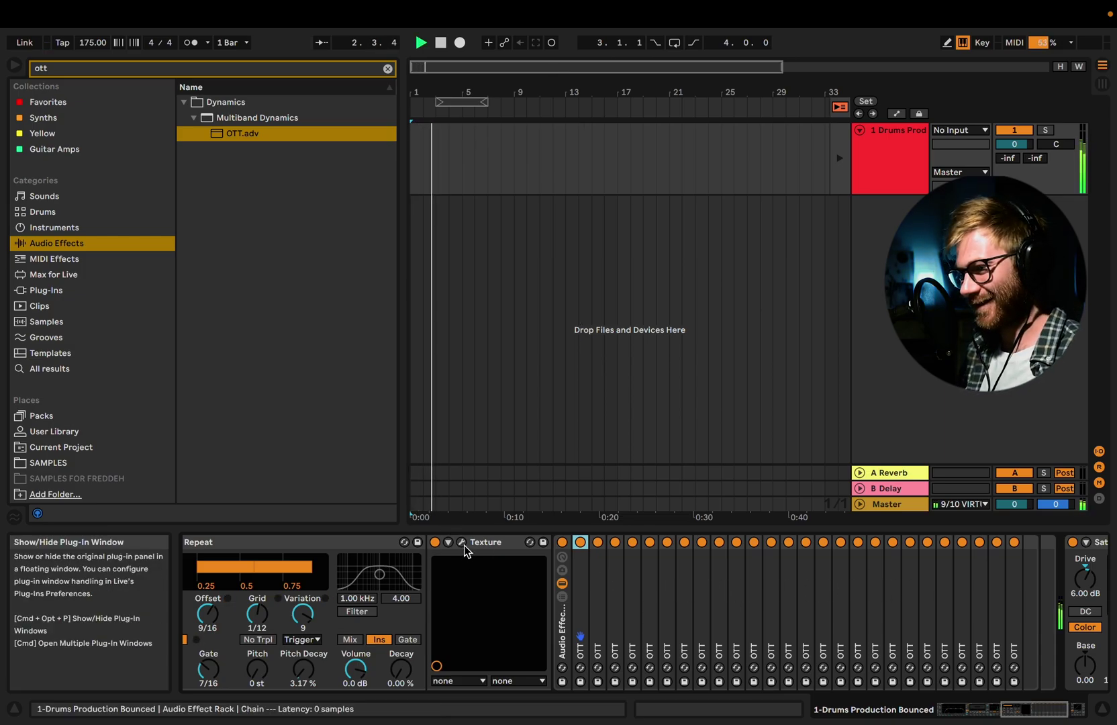
{"action": "left_click", "coordinate": [563, 543]}
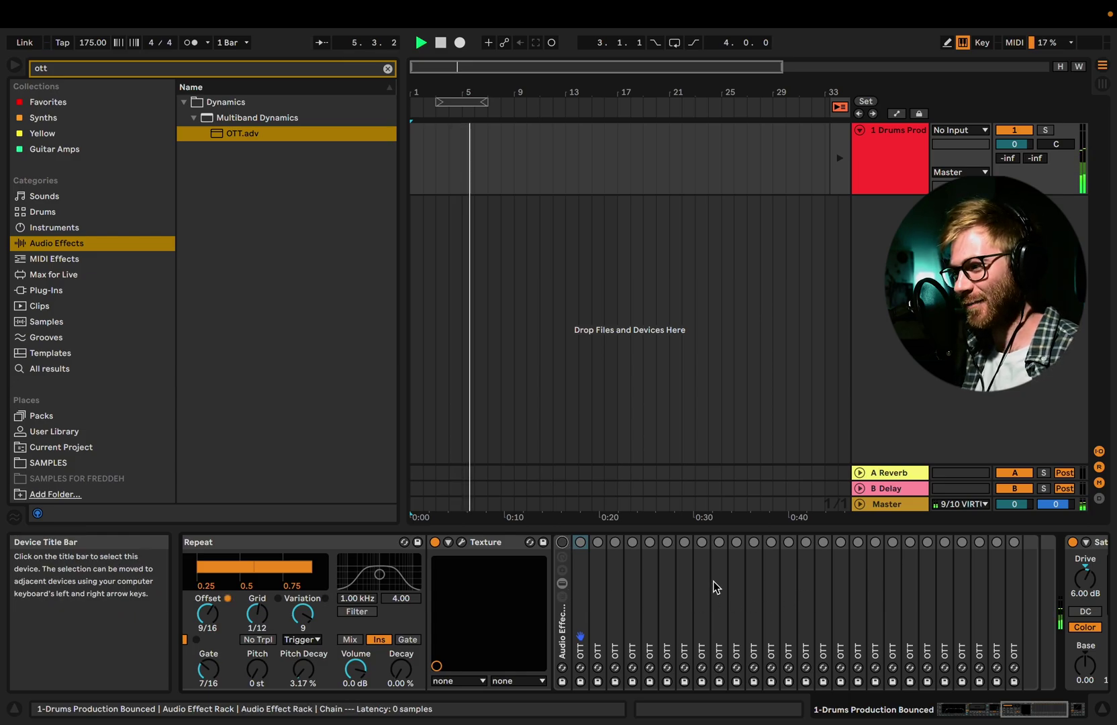
{"action": "left_click", "coordinate": [562, 542]}
Deactivate the OTT devices in batches from the end of the rack, keeping only the first four active, and audition the drums.
{"action": "left_click_drag", "start_coordinate": [875, 543], "coordinate": [839, 569]}
{"action": "key", "text": "space"}
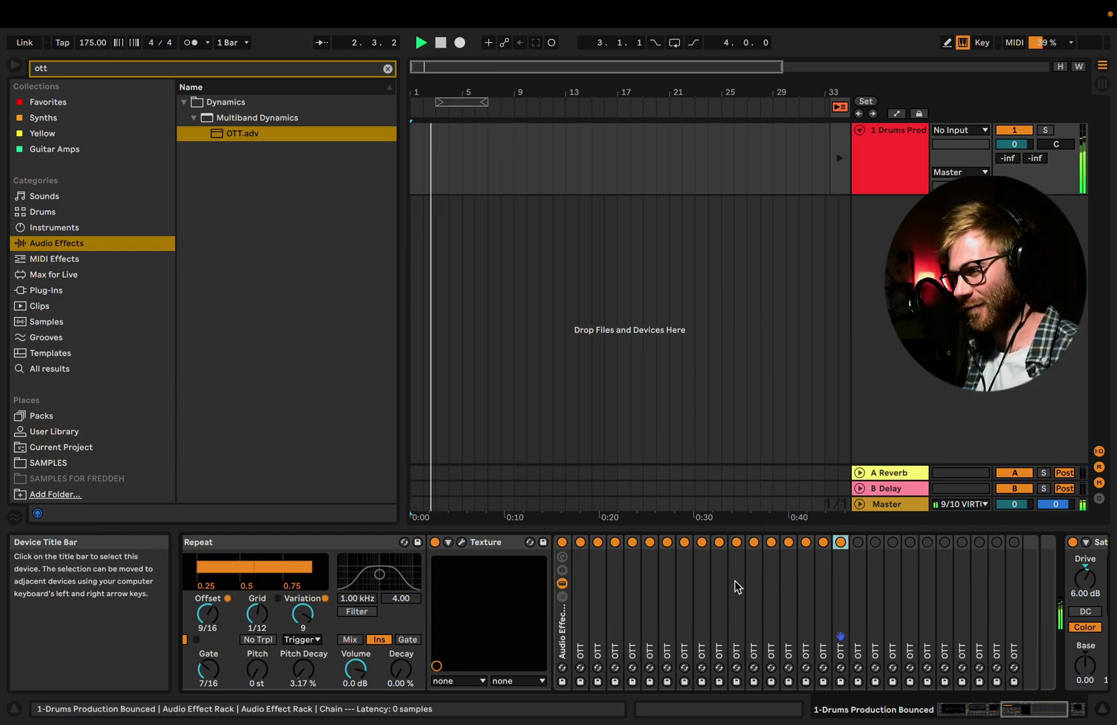
{"action": "left_click_drag", "start_coordinate": [840, 543], "coordinate": [718, 581]}
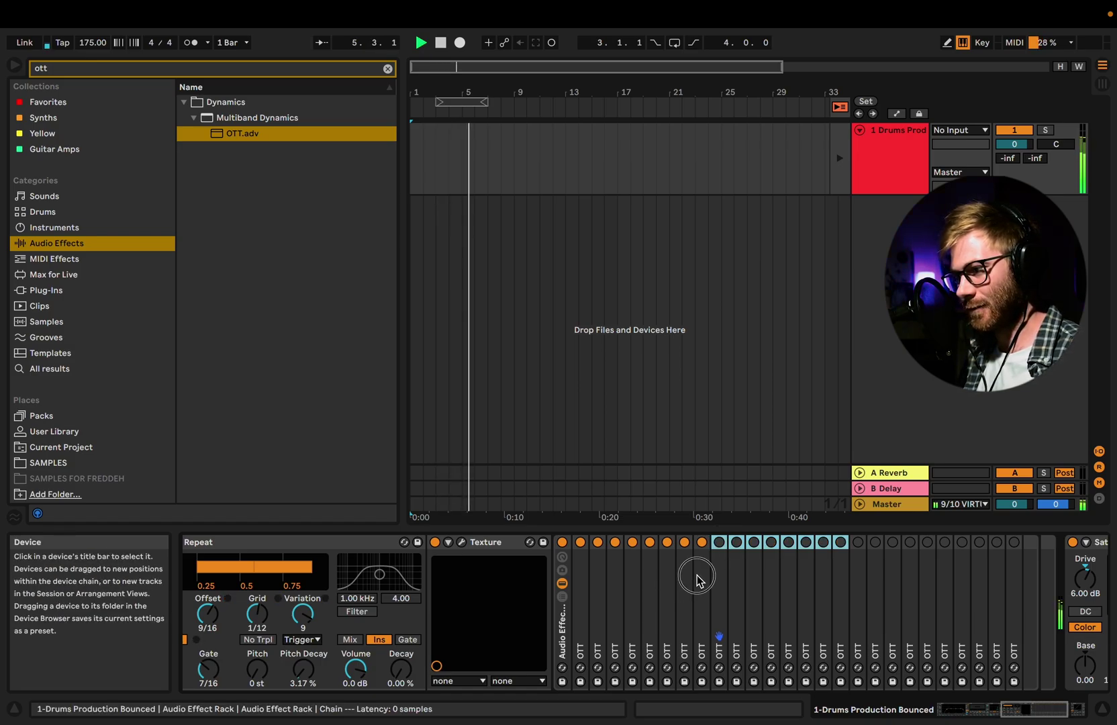
{"action": "left_click", "coordinate": [696, 575]}
{"action": "key", "text": "space"}
{"action": "left_click", "coordinate": [642, 579], "text": "shift"}
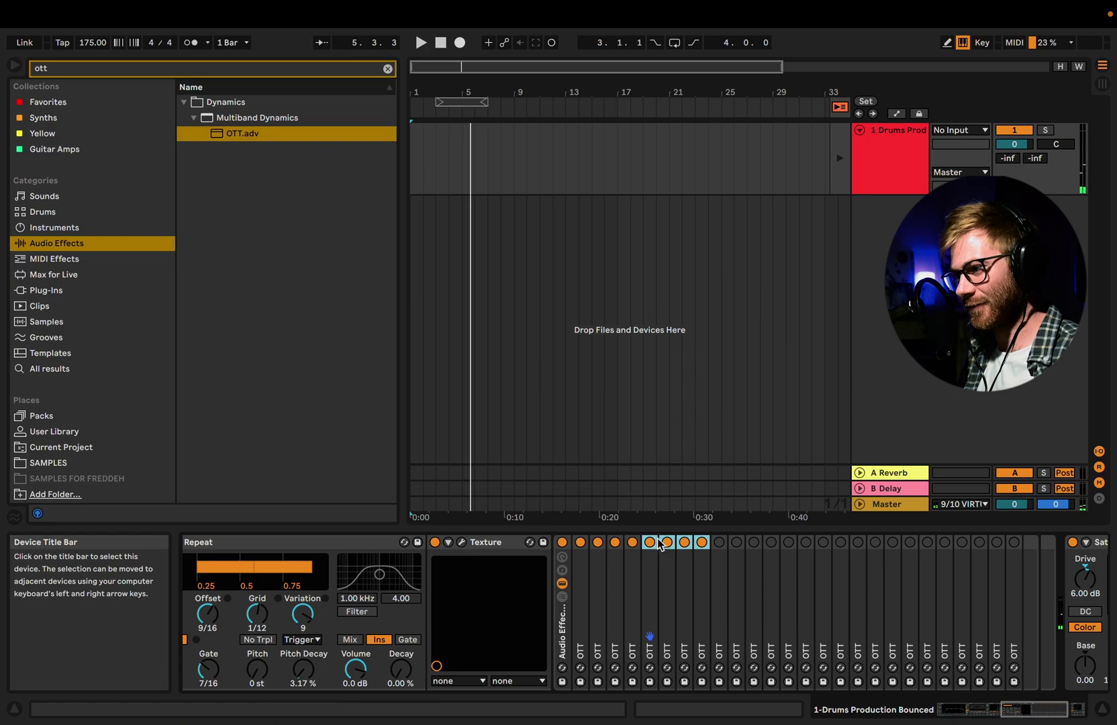
{"action": "key", "text": "space"}
Reopen Texture, raise its Pitch to 15.3 and change the noise source to Fibres Rustling.
{"action": "left_click", "coordinate": [461, 542]}
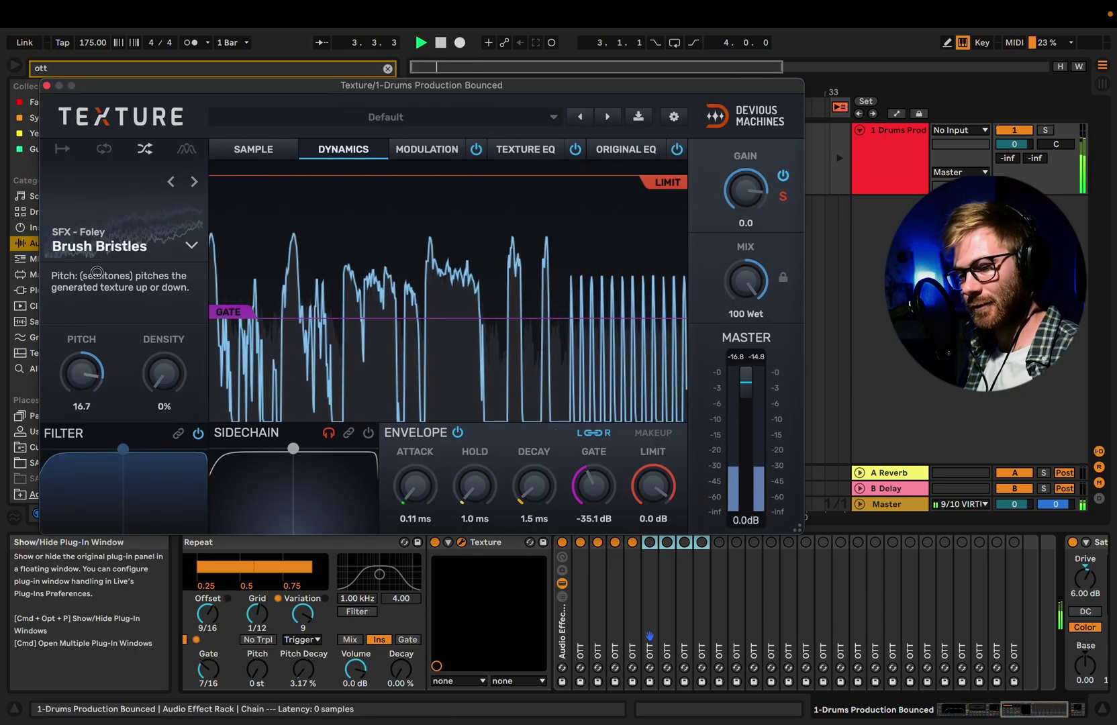
{"action": "left_click", "coordinate": [194, 181]}
{"action": "left_click", "coordinate": [194, 181]}
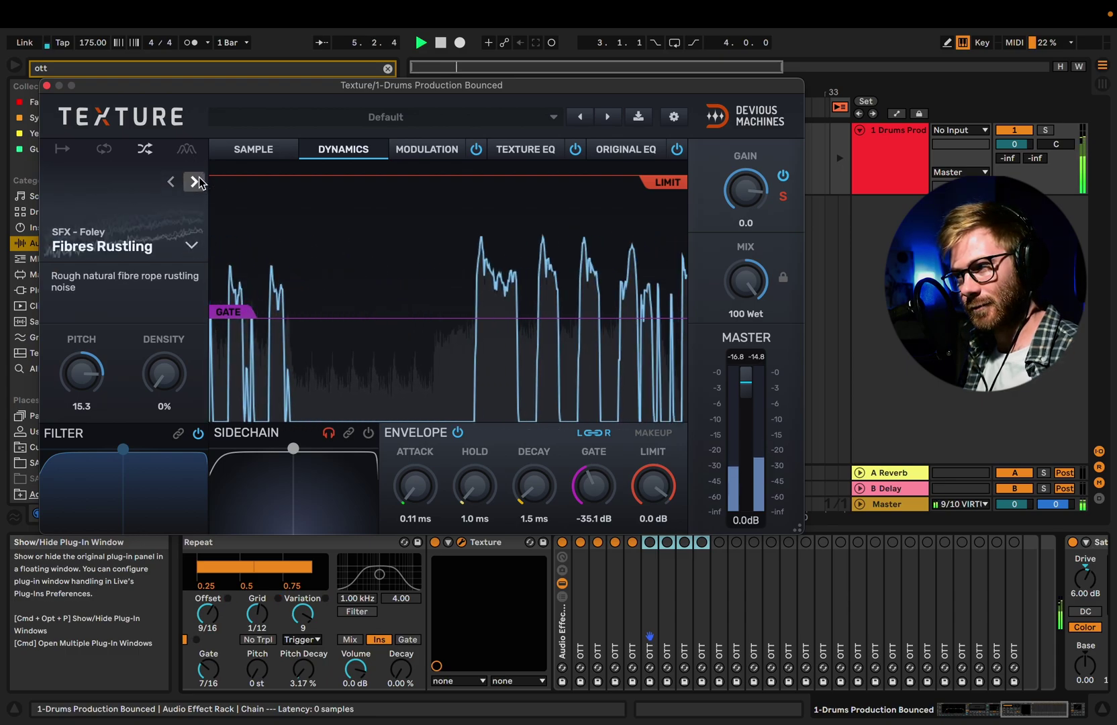
Lower Texture's Mix to 100 Dry and hide the plug-in window.
{"action": "left_click_drag", "start_coordinate": [745, 281], "coordinate": [769, 450]}
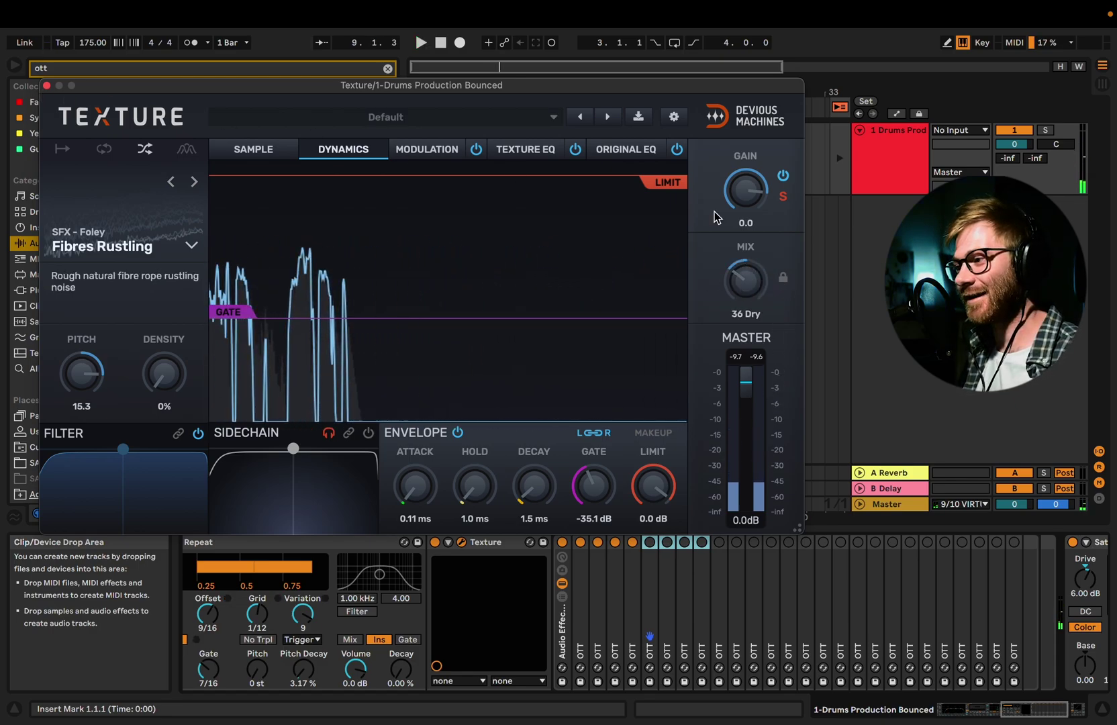
{"action": "left_click_drag", "start_coordinate": [745, 281], "coordinate": [752, 349]}
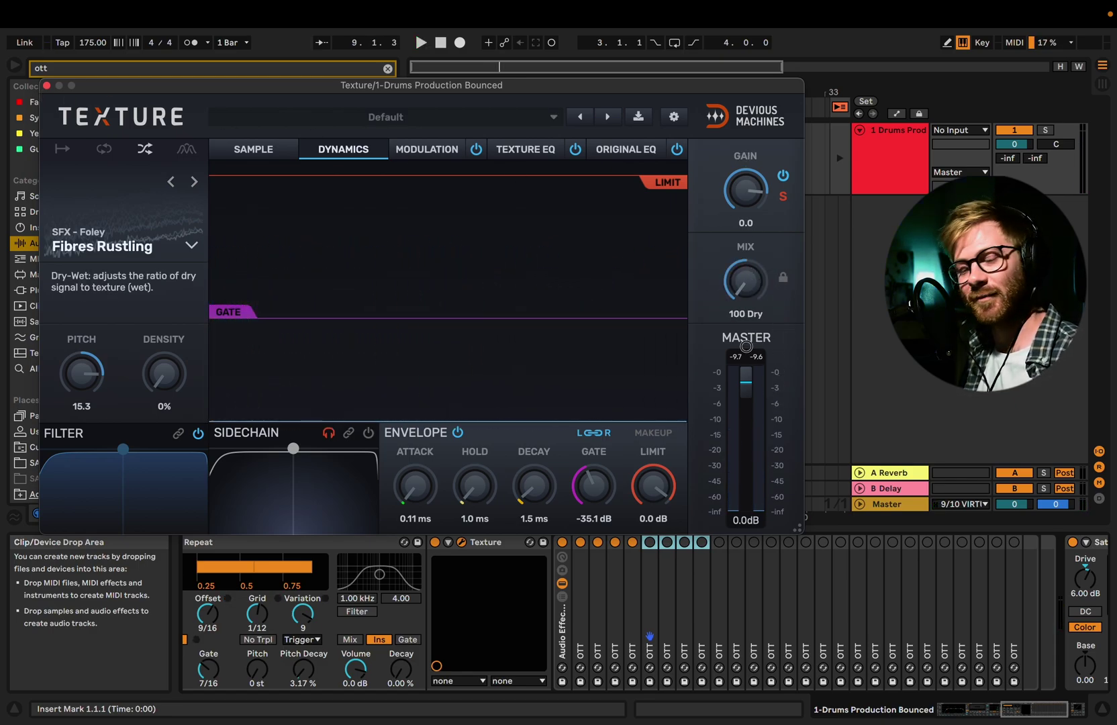
{"action": "key", "text": "super+alt+p"}
Extend the arrangement loop so it starts at bar 1 and spans 37 bars.
{"action": "left_click", "coordinate": [889, 161]}
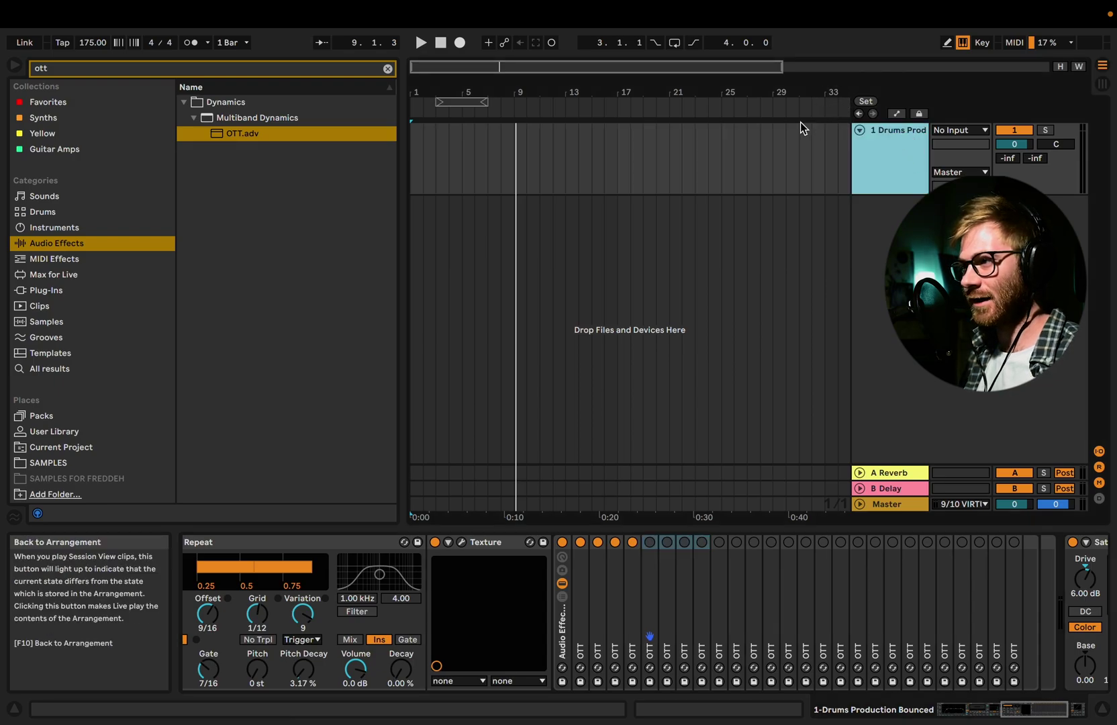
{"action": "left_click_drag", "start_coordinate": [438, 100], "coordinate": [411, 100]}
{"action": "left_click_drag", "start_coordinate": [481, 100], "coordinate": [839, 100]}
Add a new audio track beside the drums in Session View and name it "Glitches Record".
{"action": "key", "text": "Tab"}
{"action": "key", "text": "ctrl+t"}
{"action": "type", "text": "Glitc"}
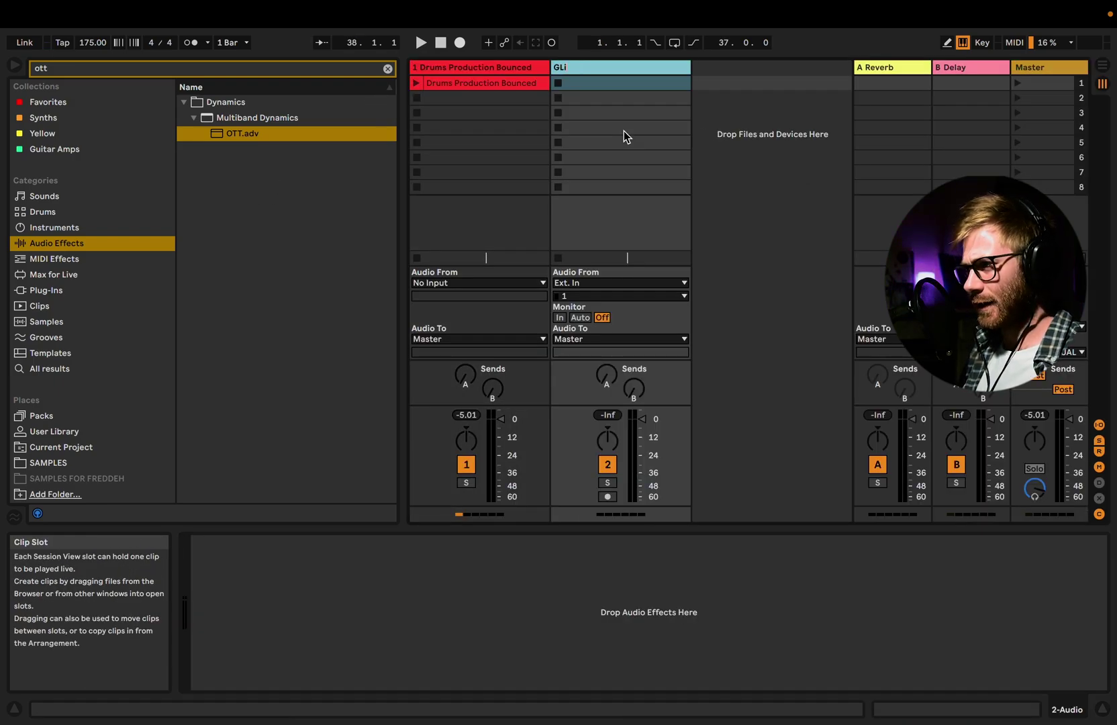
{"action": "type", "text": "hes Record"}
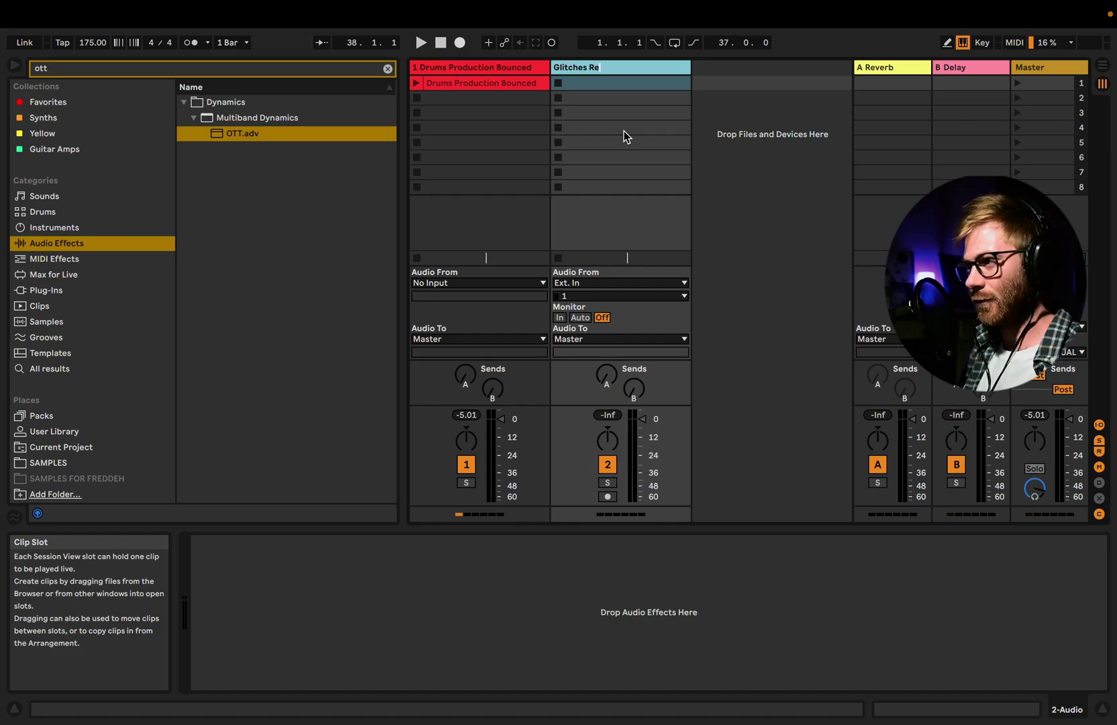
{"action": "key", "text": "Return"}
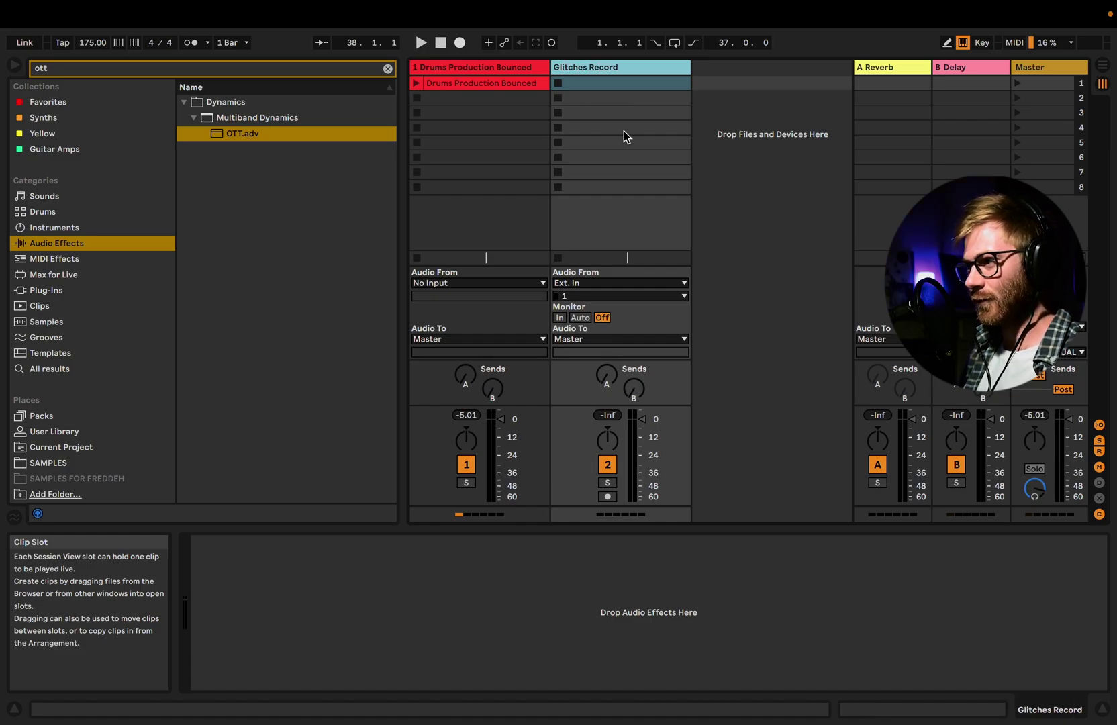
Route the Glitches Record track's audio input from 1-Drums Production Bounced and arm it for recording.
{"action": "left_click", "coordinate": [577, 283]}
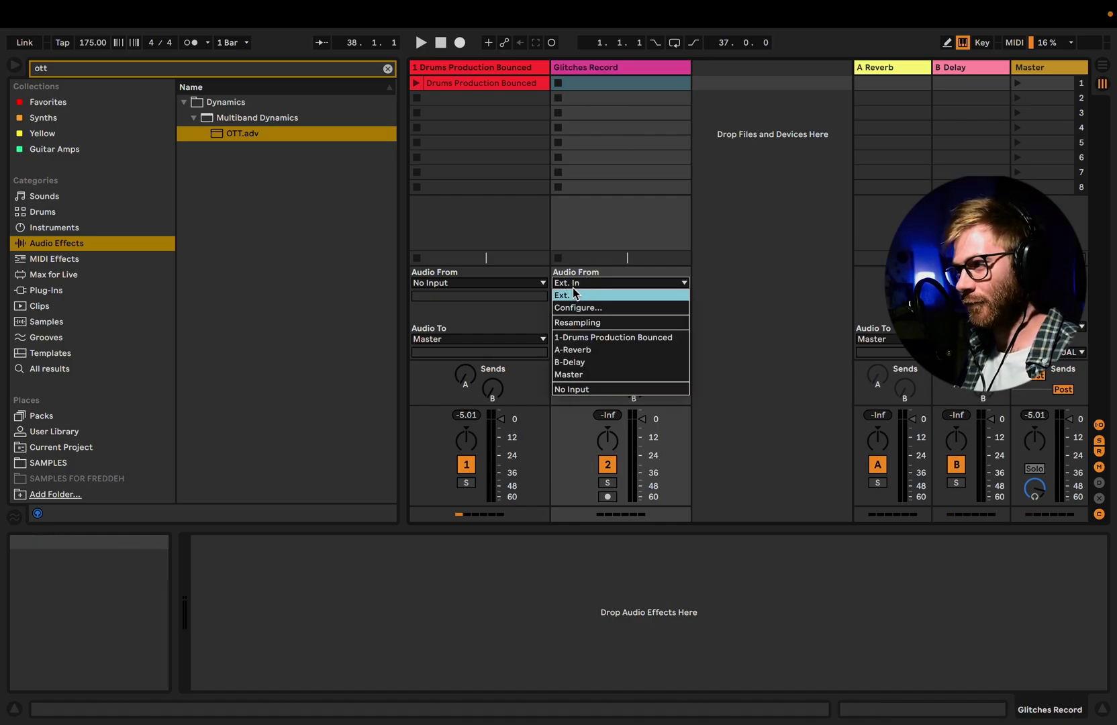
{"action": "left_click", "coordinate": [616, 338]}
{"action": "left_click", "coordinate": [465, 68]}
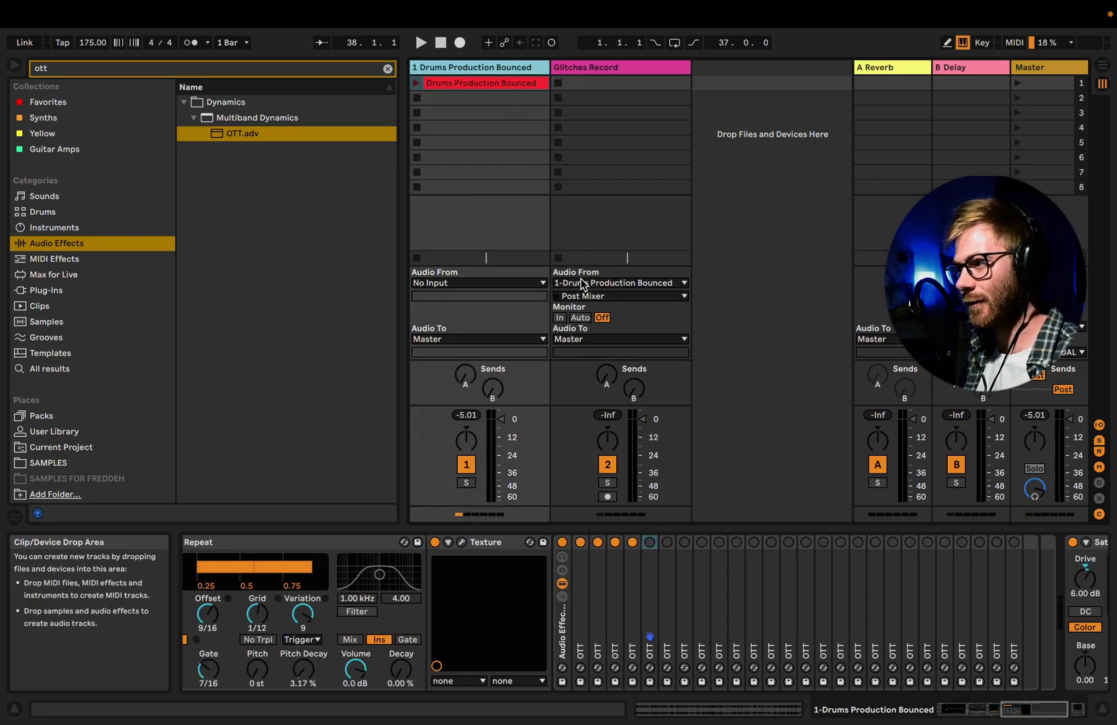
{"action": "left_click", "coordinate": [608, 496]}
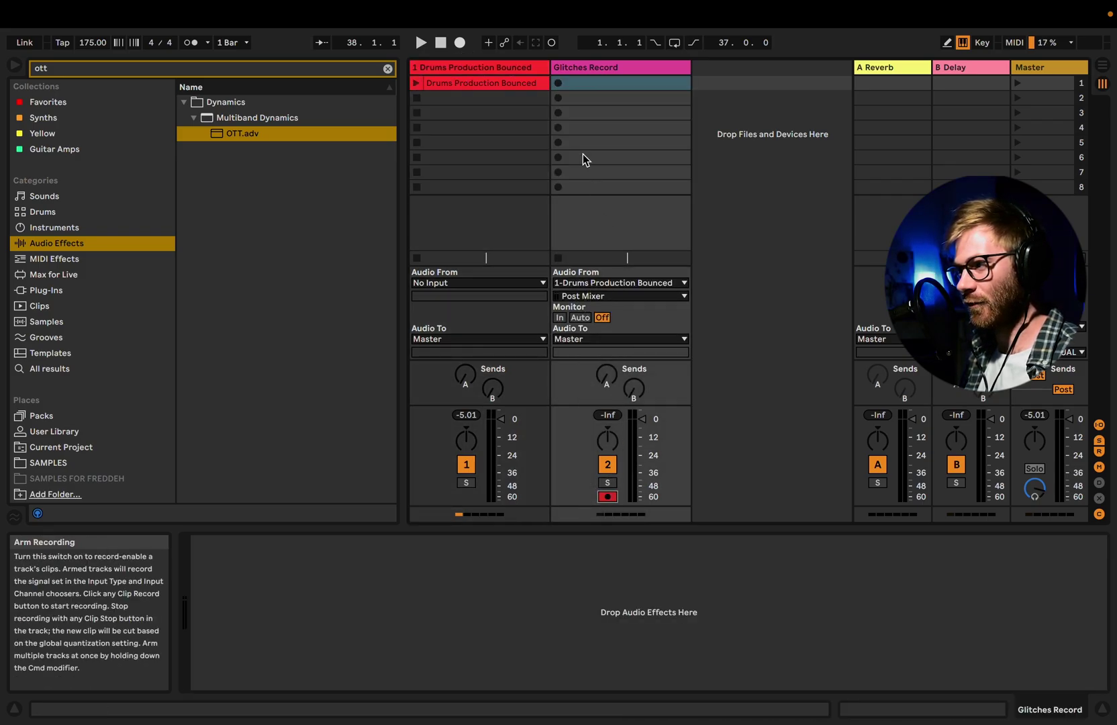
Start recording into the arrangement, launch the Drums Production Bounced clip, capture a few bars and stop.
{"action": "key", "text": "Tab"}
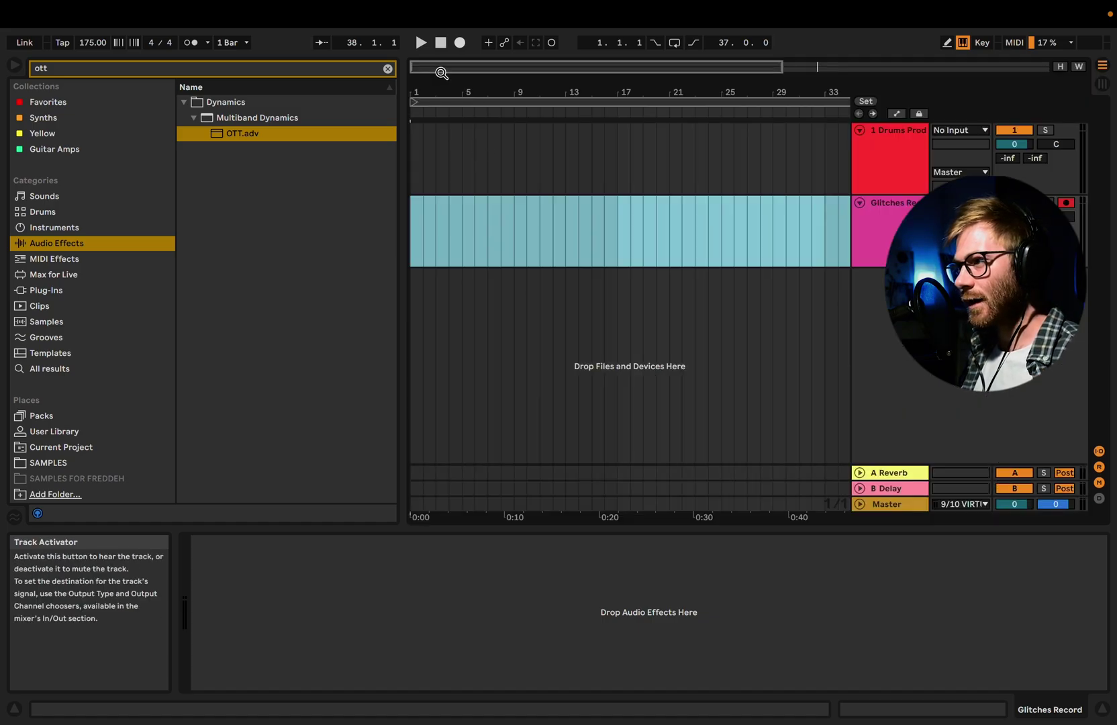
{"action": "left_click", "coordinate": [451, 43]}
{"action": "left_click", "coordinate": [459, 42]}
{"action": "key", "text": "Tab"}
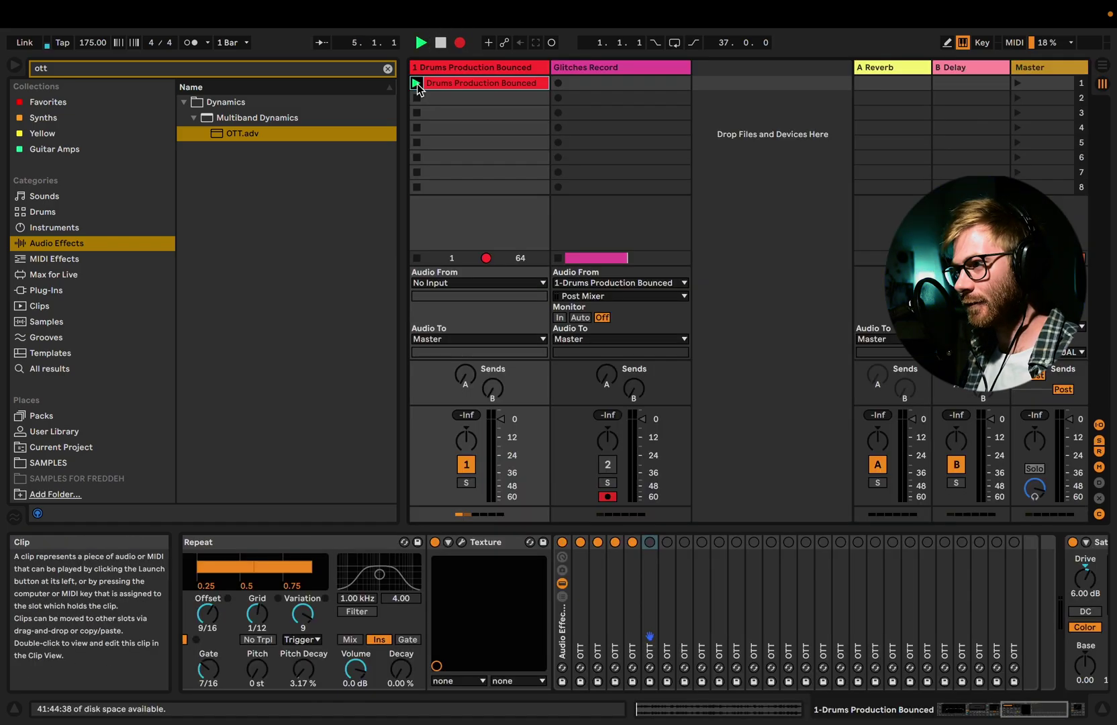
{"action": "key", "text": "Tab"}
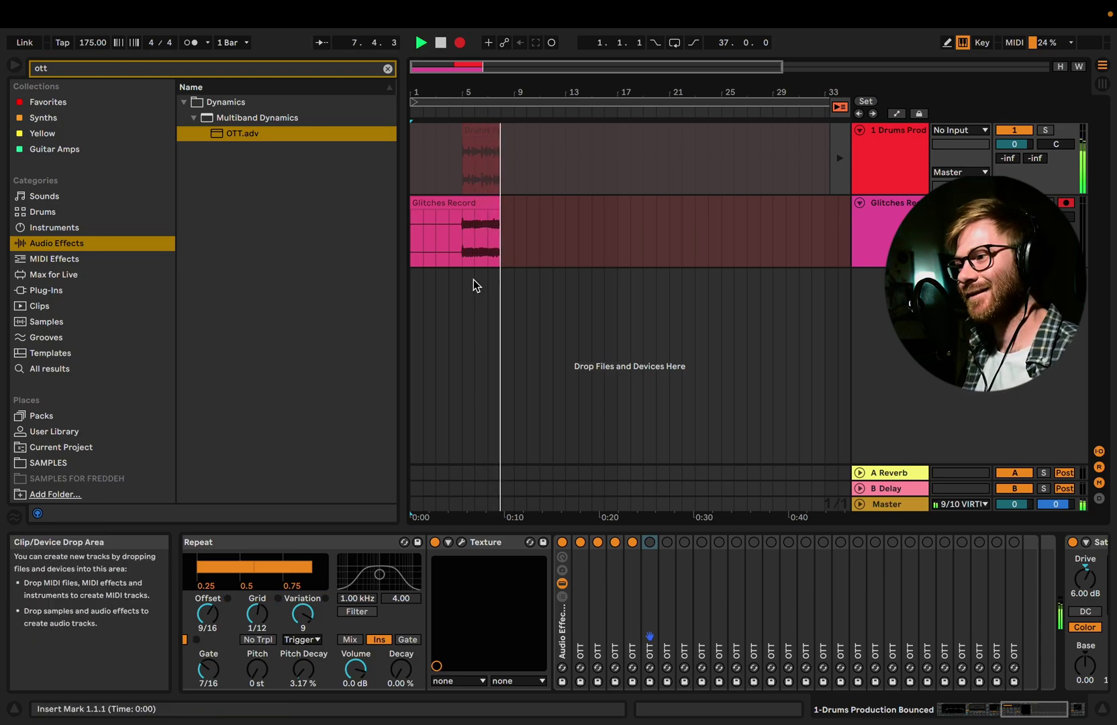
{"action": "key", "text": "space"}
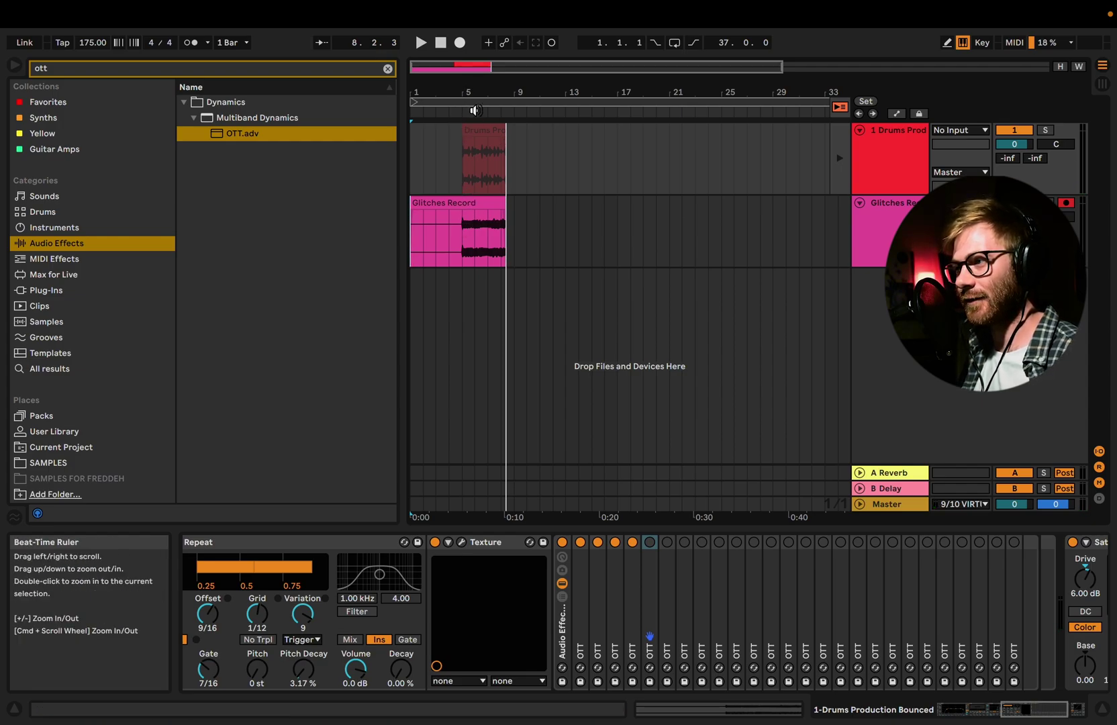
Start a new arrangement recording take from bar 1 and open the Texture plug-in window on the drums track.
{"action": "left_click", "coordinate": [441, 43]}
{"action": "left_click", "coordinate": [459, 43]}
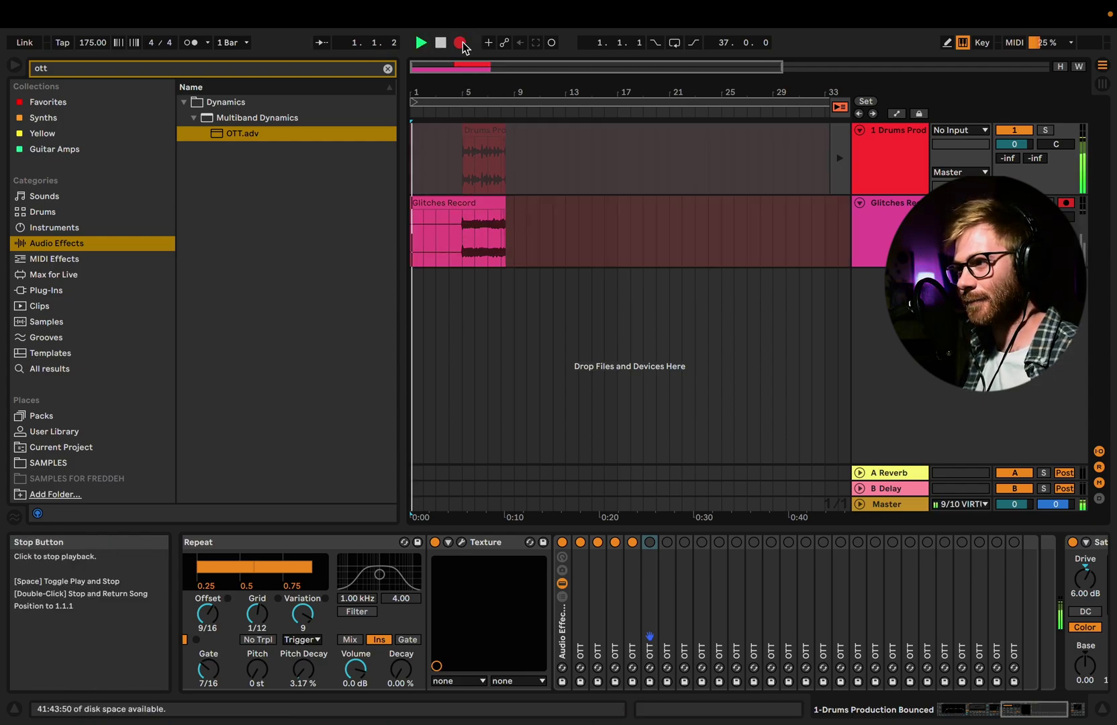
{"action": "scroll", "coordinate": [344, 661], "scroll_direction": "left", "scroll_amount": 3}
{"action": "scroll", "coordinate": [344, 661], "scroll_direction": "left", "scroll_amount": 2}
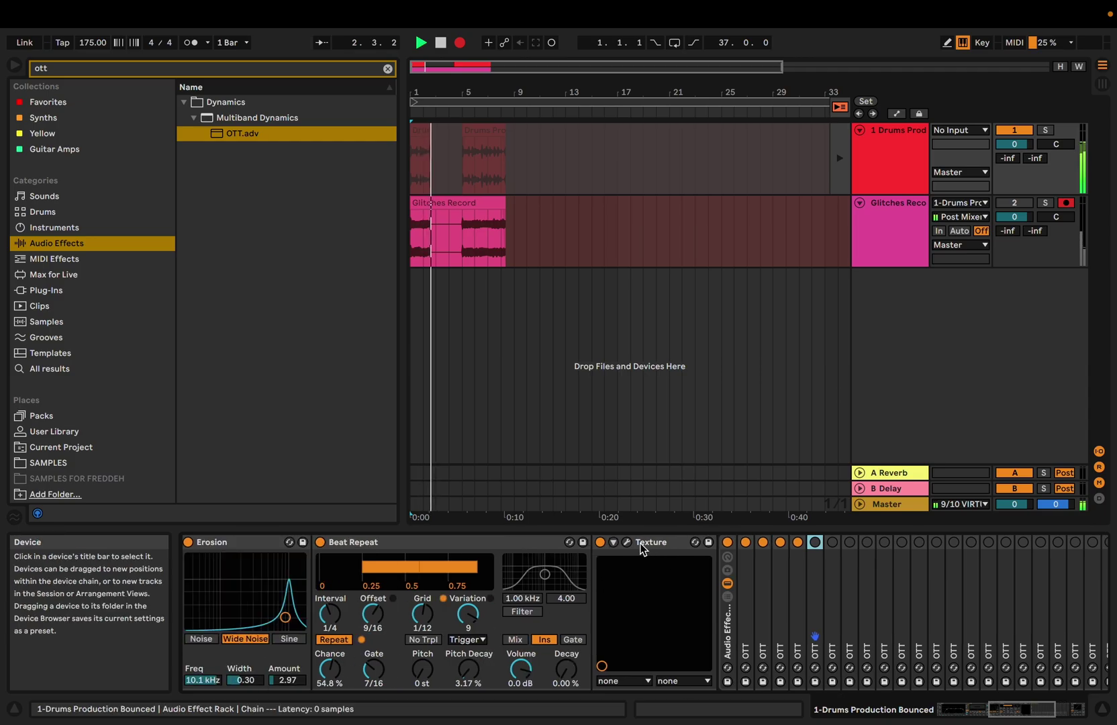
{"action": "left_click", "coordinate": [626, 541]}
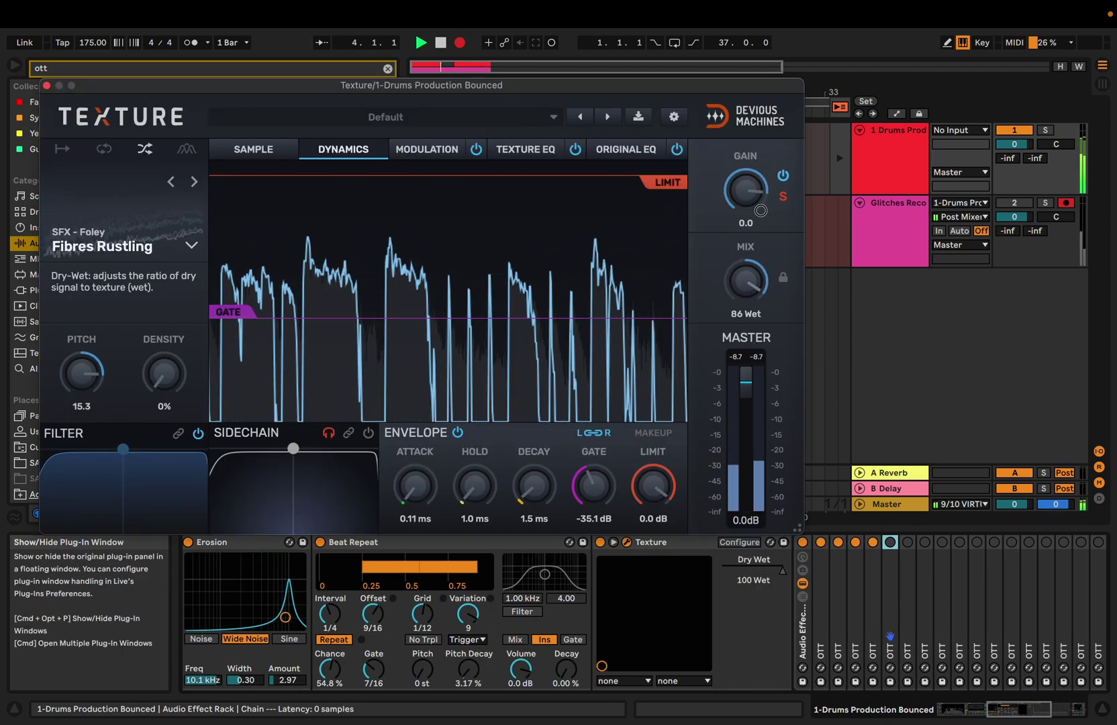
While recording, switch Texture's source to the Ice Cracking foley sample and set its Mix to 100 Wet.
{"action": "left_click", "coordinate": [194, 181]}
{"action": "left_click", "coordinate": [193, 181]}
{"action": "left_click", "coordinate": [194, 181]}
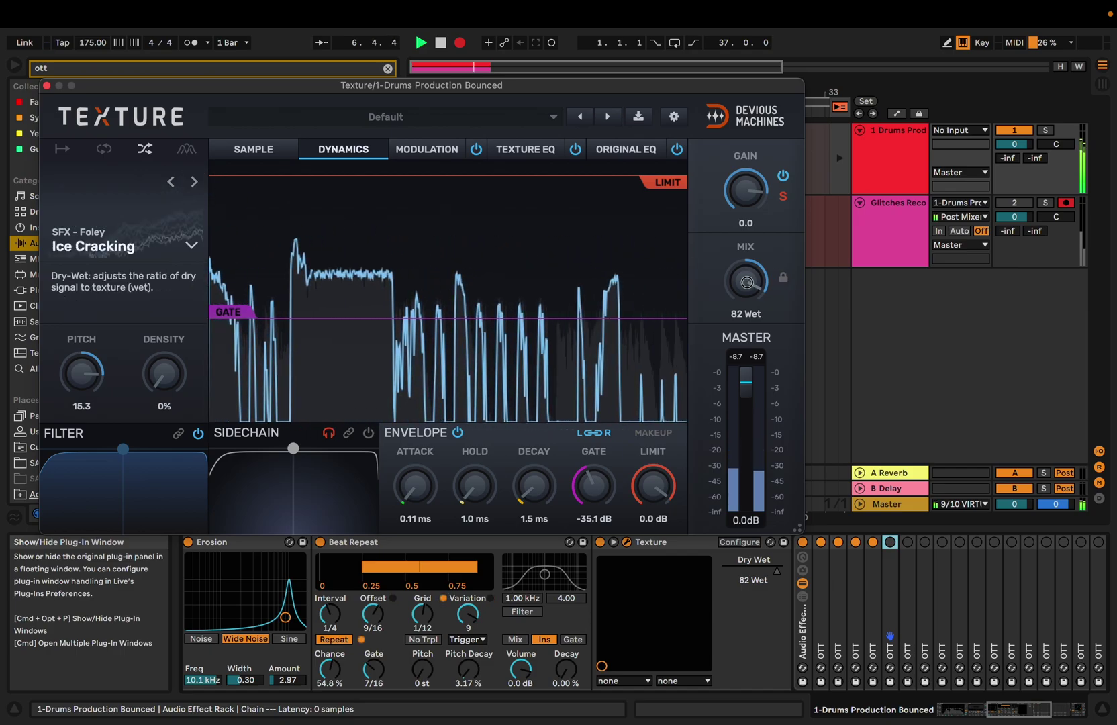
{"action": "left_click_drag", "start_coordinate": [744, 282], "coordinate": [734, 326]}
{"action": "double_click", "coordinate": [734, 327]}
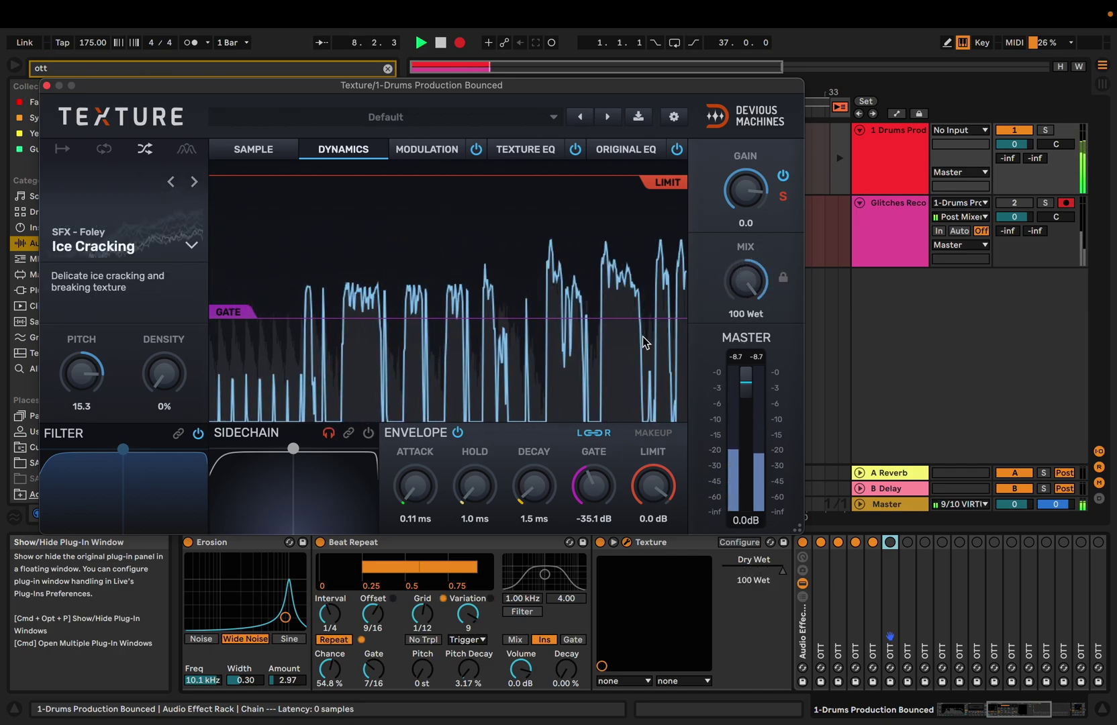
In Texture's modulation settings, set the LFO pitch amount to 9.3 and the texture pitch to 2.3.
{"action": "left_click", "coordinate": [427, 149]}
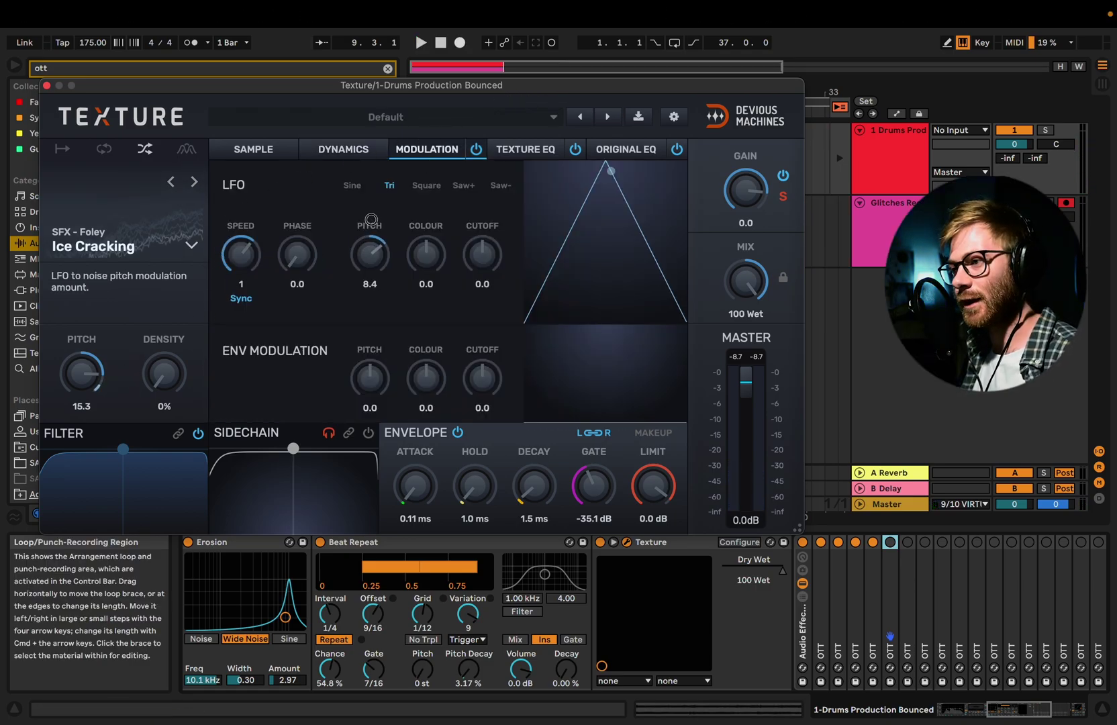
{"action": "scroll", "coordinate": [375, 212], "scroll_direction": "down", "scroll_amount": 3}
{"action": "left_click_drag", "start_coordinate": [85, 374], "coordinate": [72, 383]}
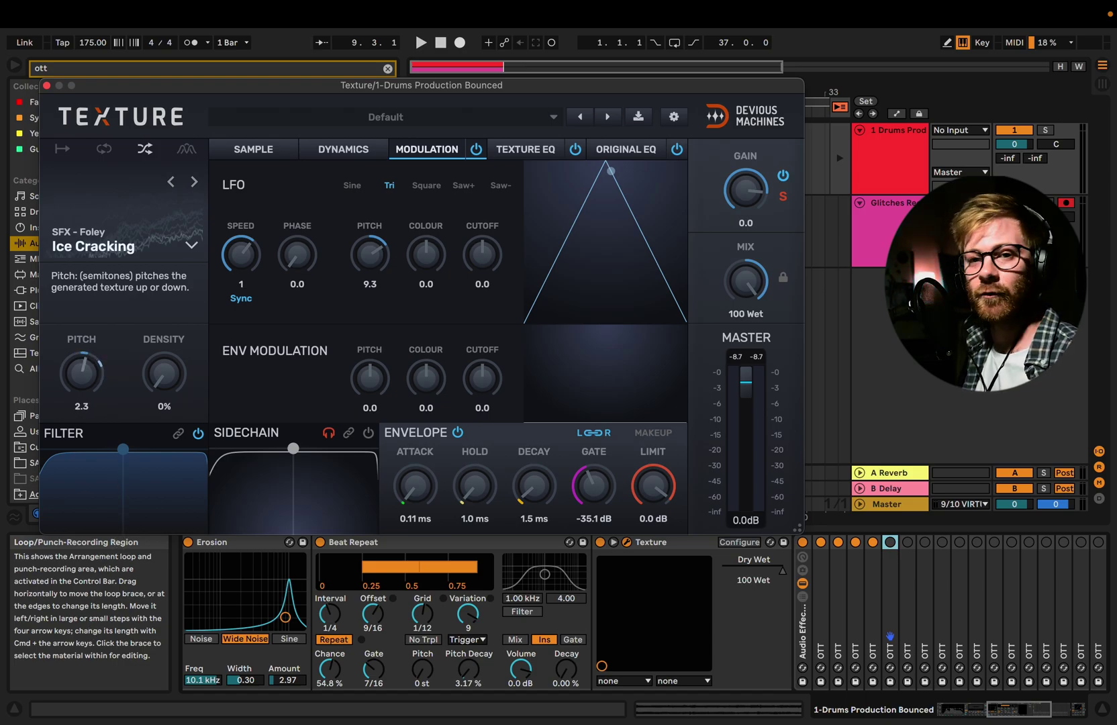
Record another take while raising Texture's LFO pitch to 24.0 and texture pitch to 8.1, and change the source to EggShells.
{"action": "key", "text": "space"}
{"action": "mouse_move", "coordinate": [745, 281]}
{"action": "left_mouse_down"}
{"action": "mouse_move", "coordinate": [744, 357]}
{"action": "mouse_move", "coordinate": [744, 282]}
{"action": "left_mouse_up"}
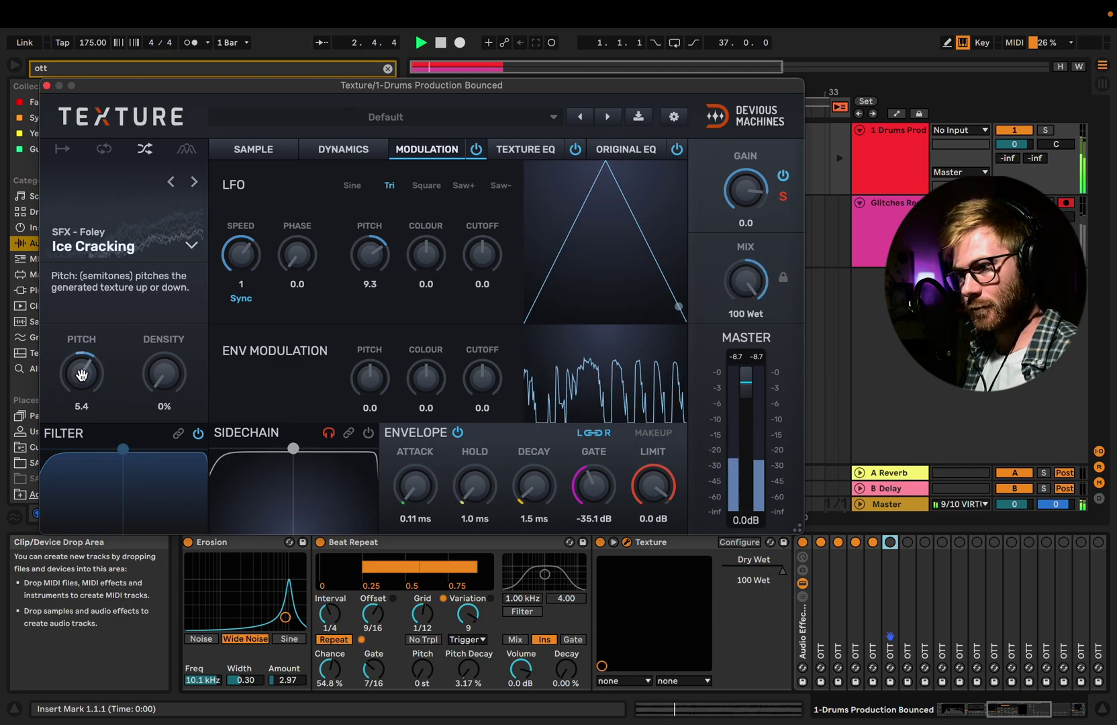
{"action": "left_click_drag", "start_coordinate": [369, 268], "coordinate": [340, 253]}
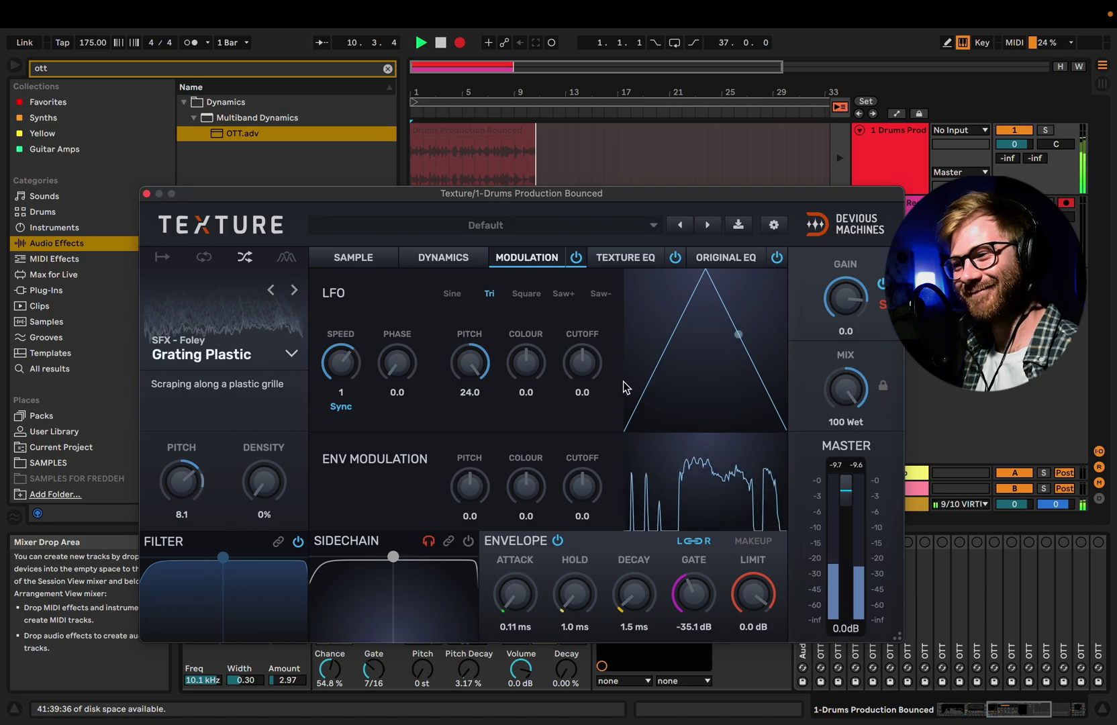
{"action": "left_click", "coordinate": [262, 296]}
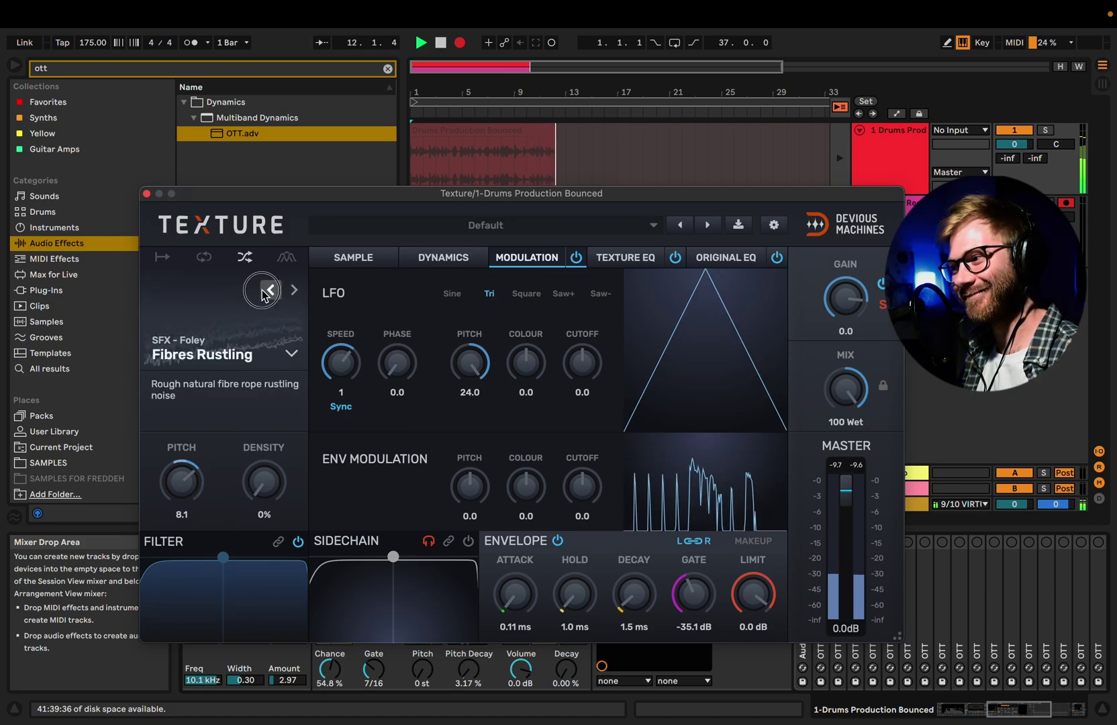
{"action": "left_click", "coordinate": [262, 296]}
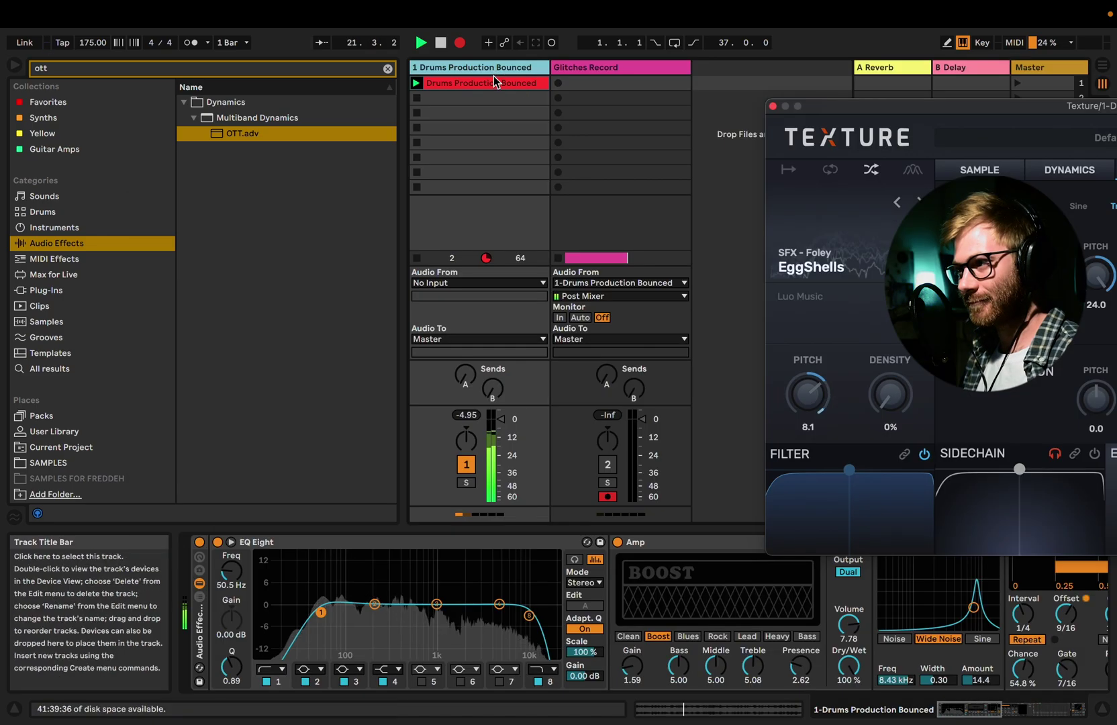
Transpose the Drums Production Bounced clip up 12 semitones while recording, and stop the take.
{"action": "key", "text": "shift+Tab"}
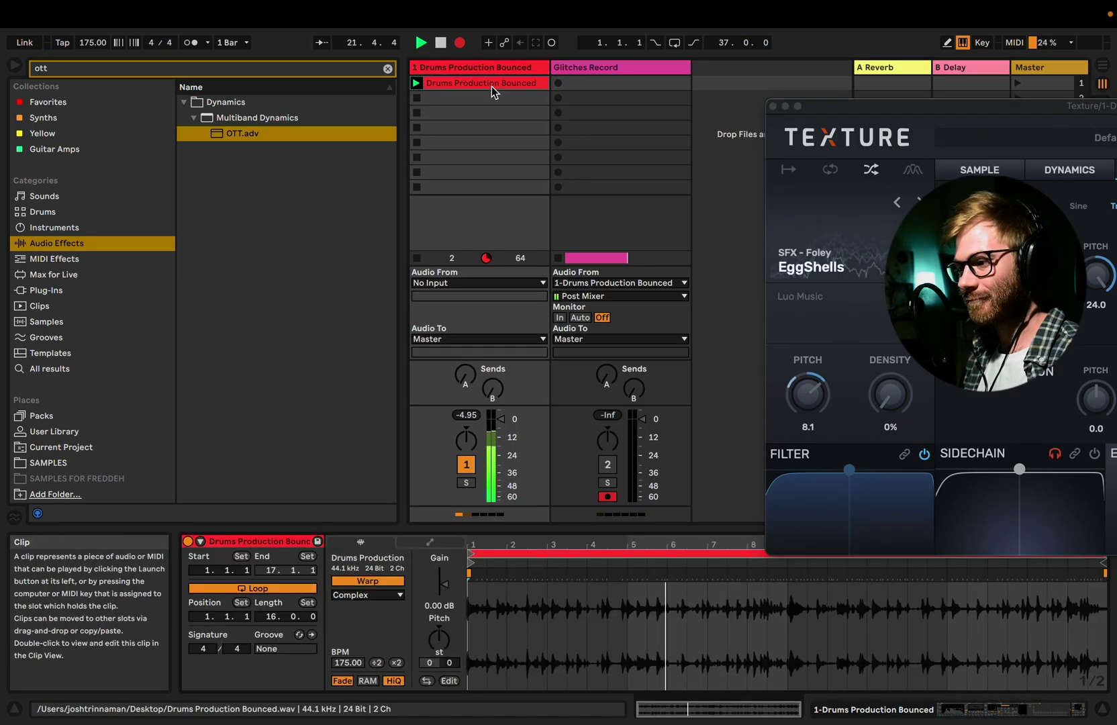
{"action": "left_click_drag", "start_coordinate": [429, 641], "coordinate": [430, 621]}
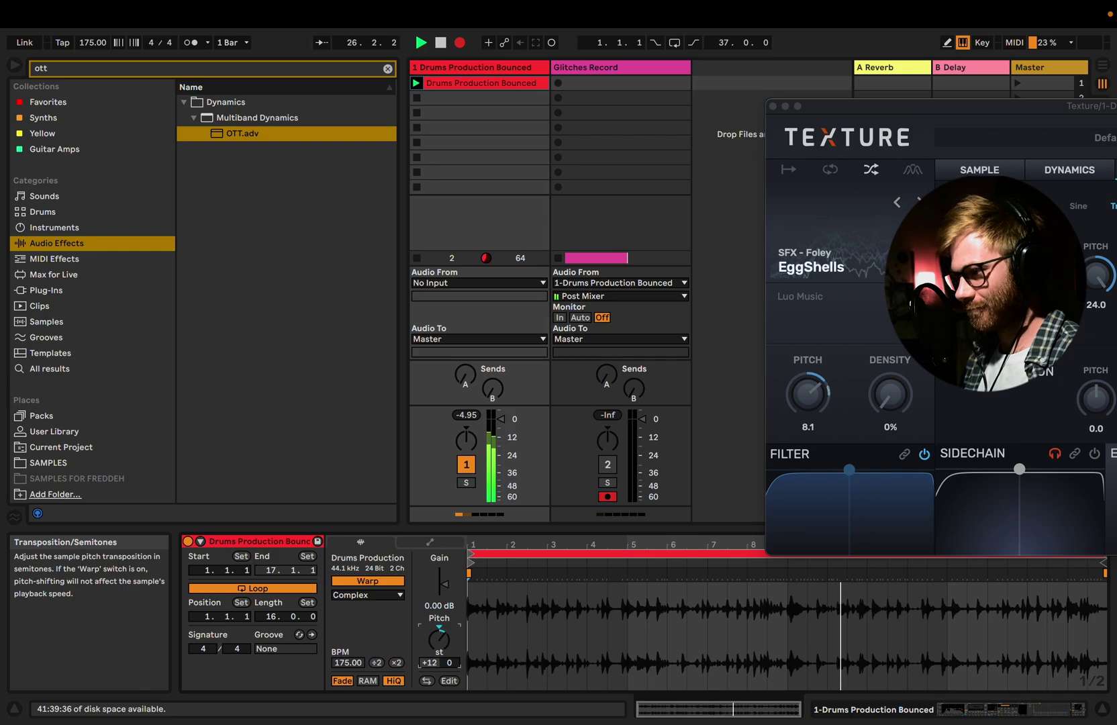
{"action": "key", "text": "space"}
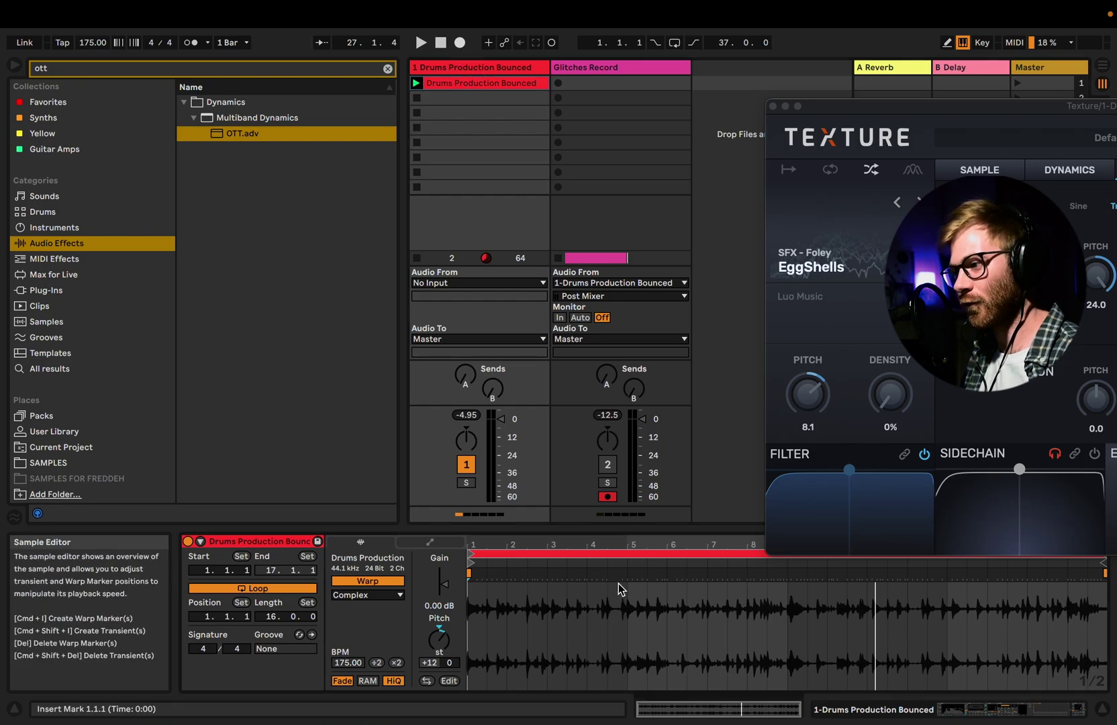
Examine the drums track's effect chain and the recorded Glitches Record take in the arrangement, moving the Texture window aside.
{"action": "key", "text": "Tab"}
{"action": "key", "text": "Tab"}
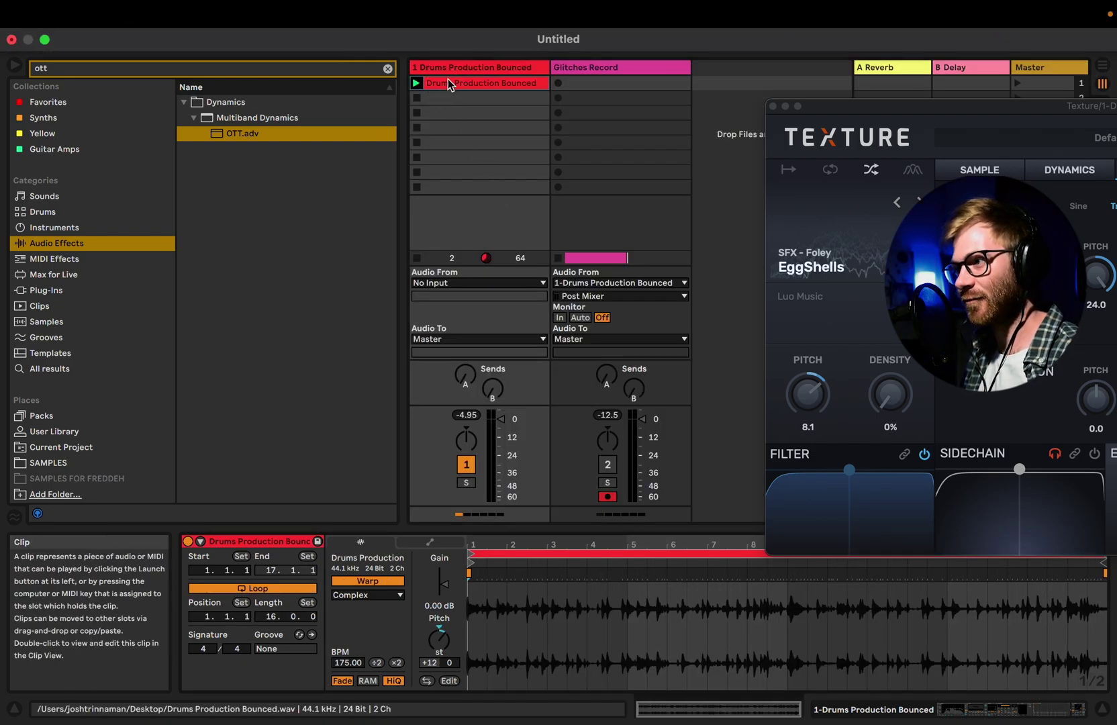
{"action": "left_click", "coordinate": [469, 67]}
{"action": "scroll", "coordinate": [290, 632], "scroll_direction": "right", "scroll_amount": 1}
{"action": "scroll", "coordinate": [290, 632], "scroll_direction": "right", "scroll_amount": 4}
{"action": "scroll", "coordinate": [290, 632], "scroll_direction": "right", "scroll_amount": 4}
{"action": "scroll", "coordinate": [290, 632], "scroll_direction": "left", "scroll_amount": 3}
{"action": "key", "text": "Tab"}
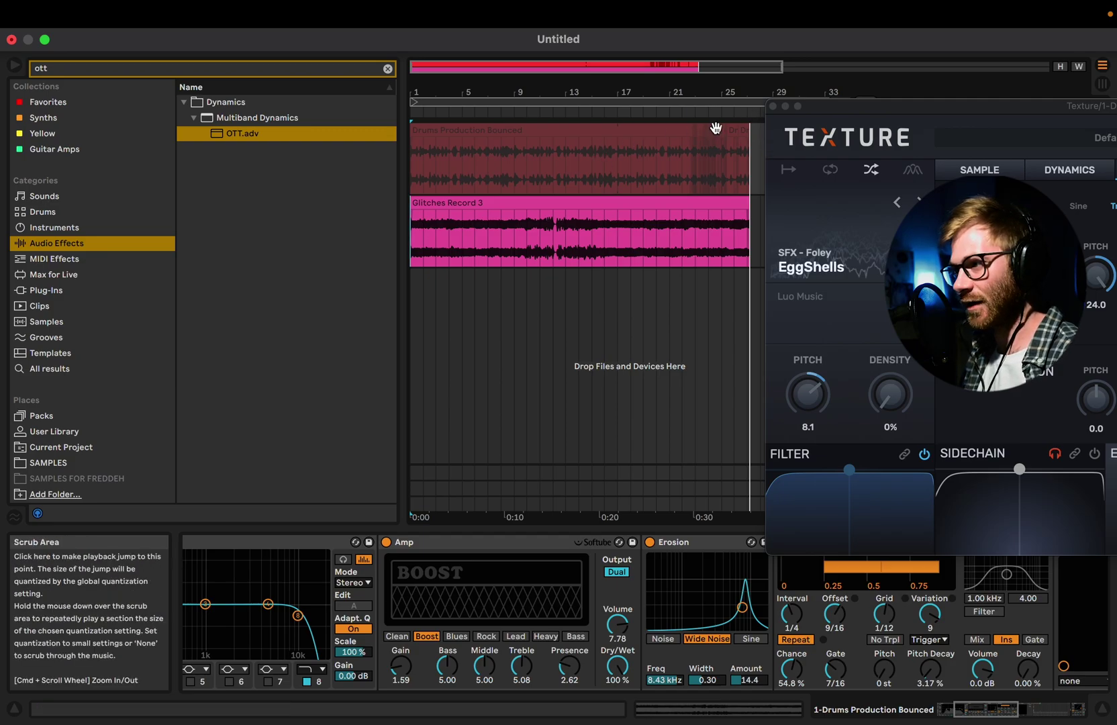
{"action": "left_click_drag", "start_coordinate": [839, 106], "coordinate": [969, 484]}
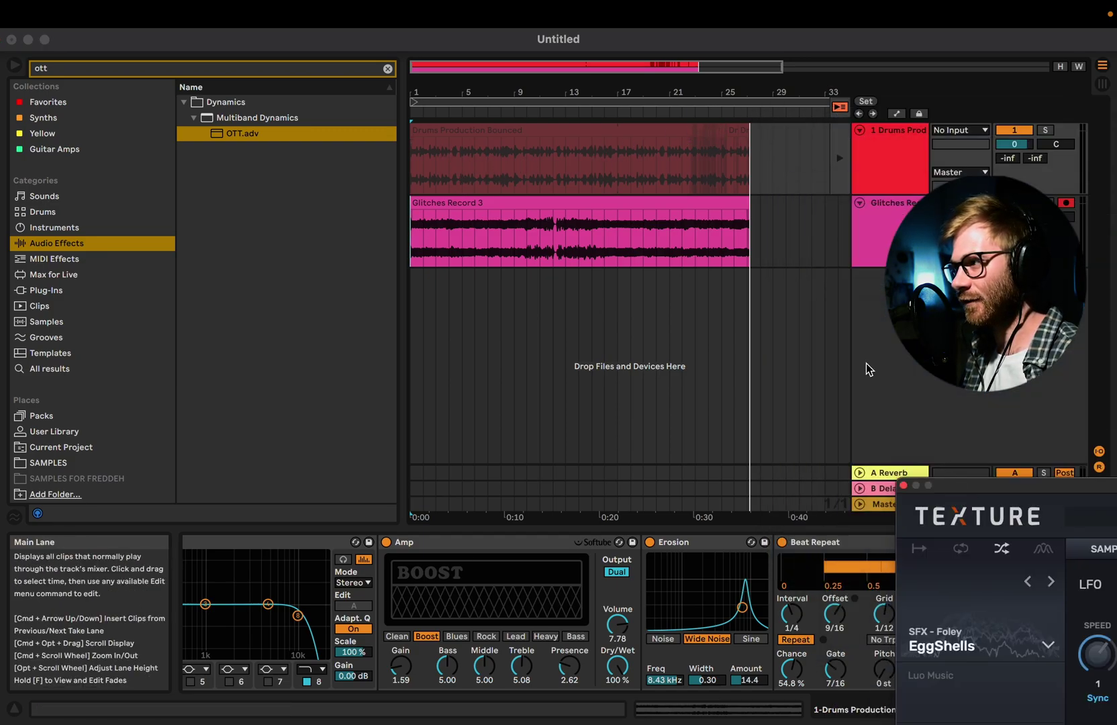
Duplicate the Drums Production Bounced track with its effects and close the copy's Texture window.
{"action": "key", "text": "Tab"}
{"action": "right_click", "coordinate": [458, 74]}
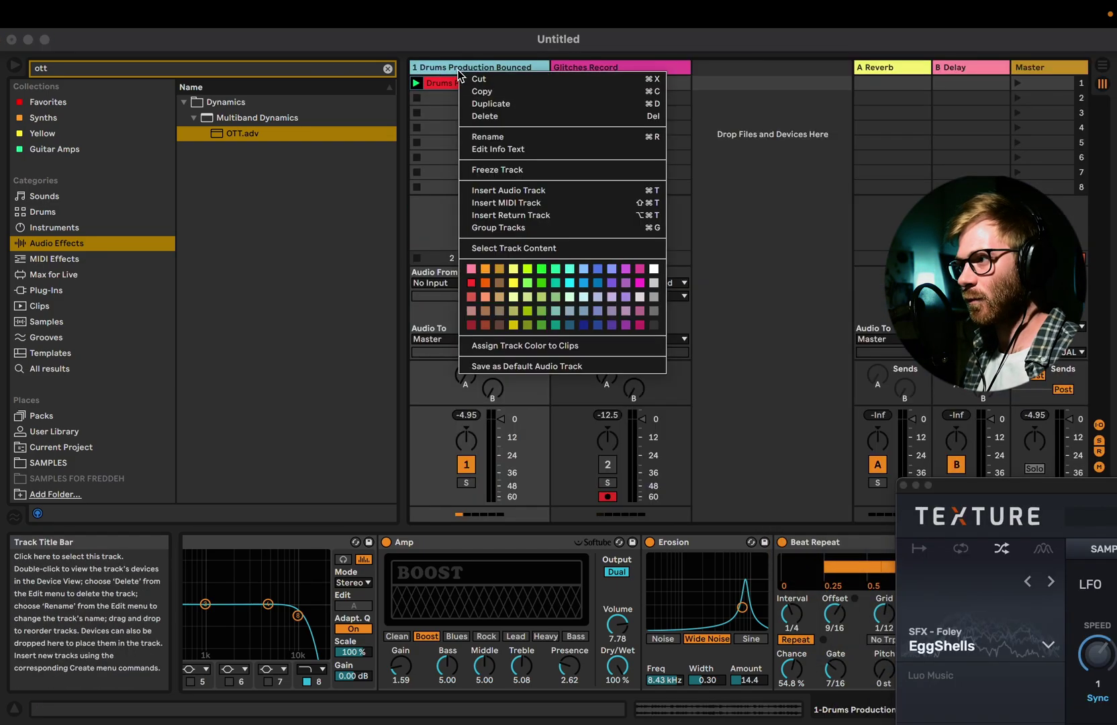
{"action": "left_click", "coordinate": [503, 106]}
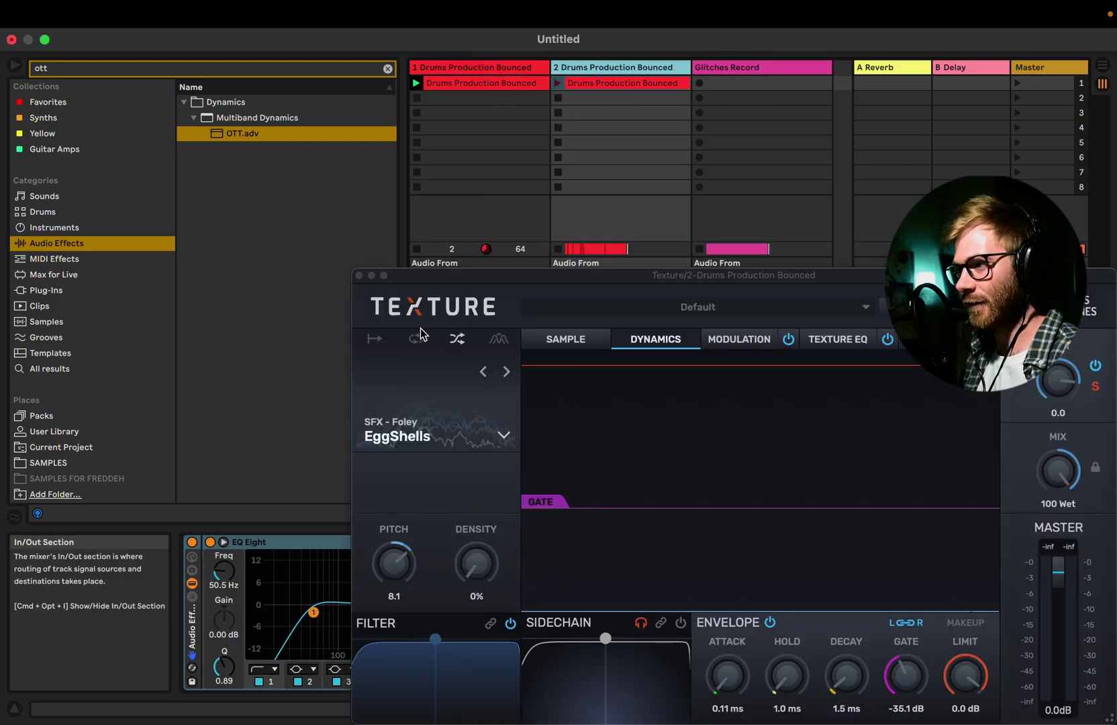
{"action": "left_click", "coordinate": [359, 275]}
{"action": "left_click", "coordinate": [500, 67]}
{"action": "left_click", "coordinate": [359, 275]}
Delete the copied clip from the first slot of the duplicated drums track.
{"action": "left_click", "coordinate": [610, 81]}
{"action": "key", "text": "Delete"}
{"action": "left_click", "coordinate": [516, 84]}
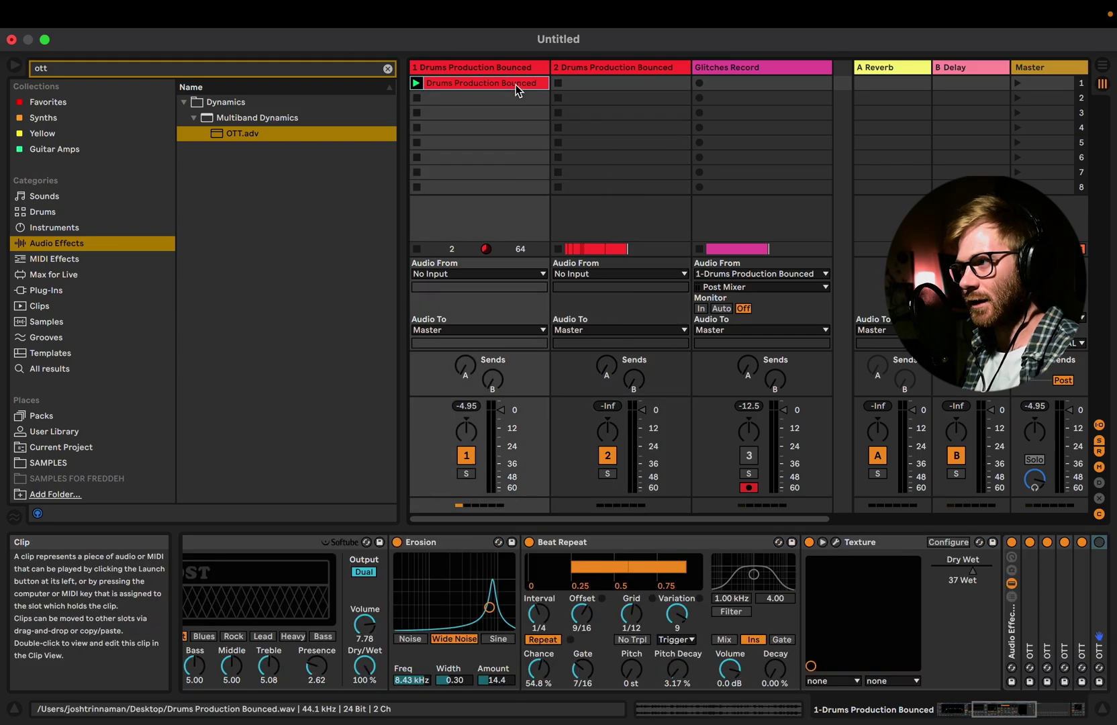
{"action": "key", "text": "Right"}
{"action": "left_click", "coordinate": [534, 82]}
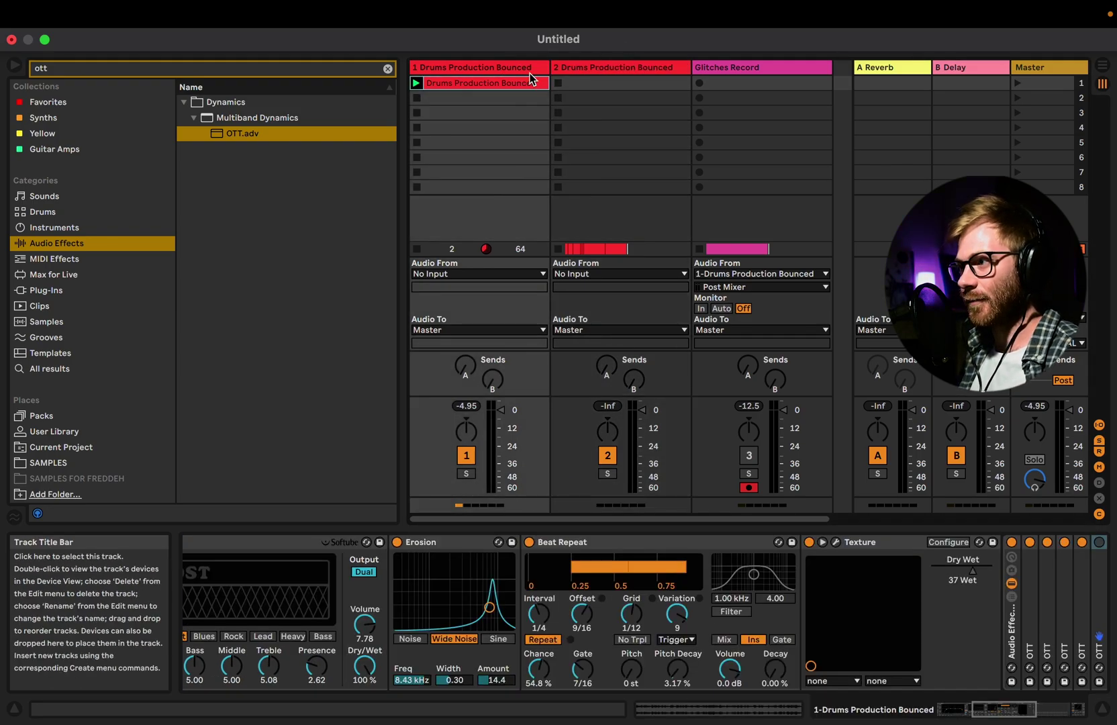
Insert a new MIDI track after the duplicated drums track and browse the plug-in and audio effect categories.
{"action": "left_click", "coordinate": [602, 66]}
{"action": "key", "text": "super+shift+t"}
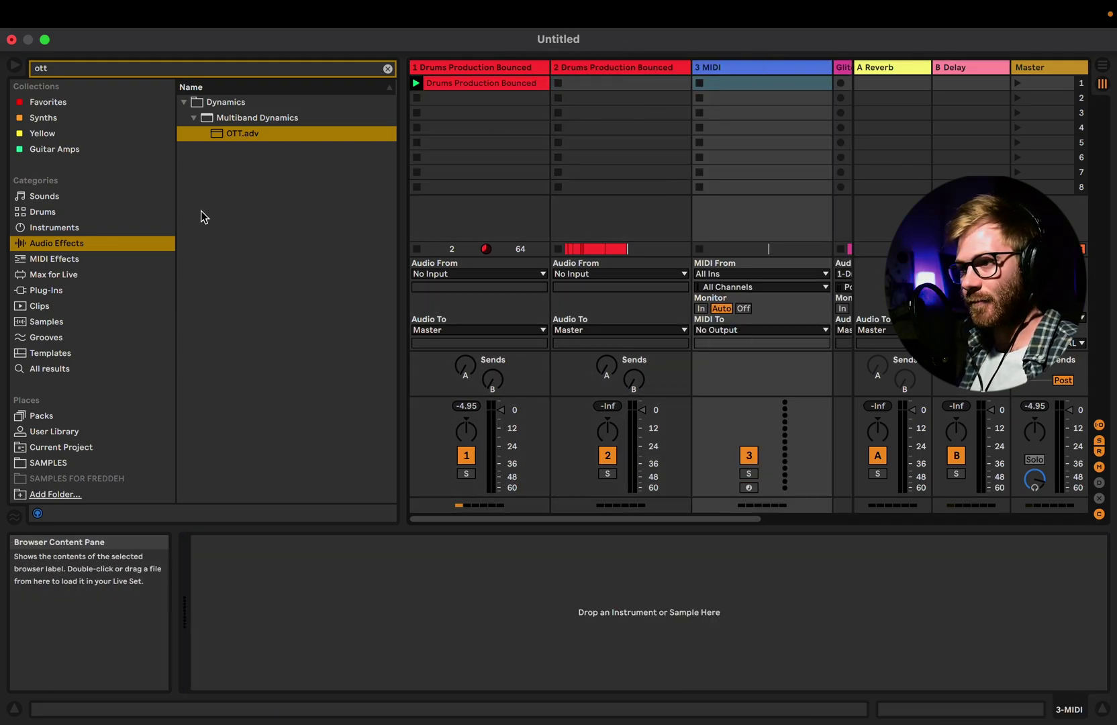
{"action": "left_click", "coordinate": [47, 290]}
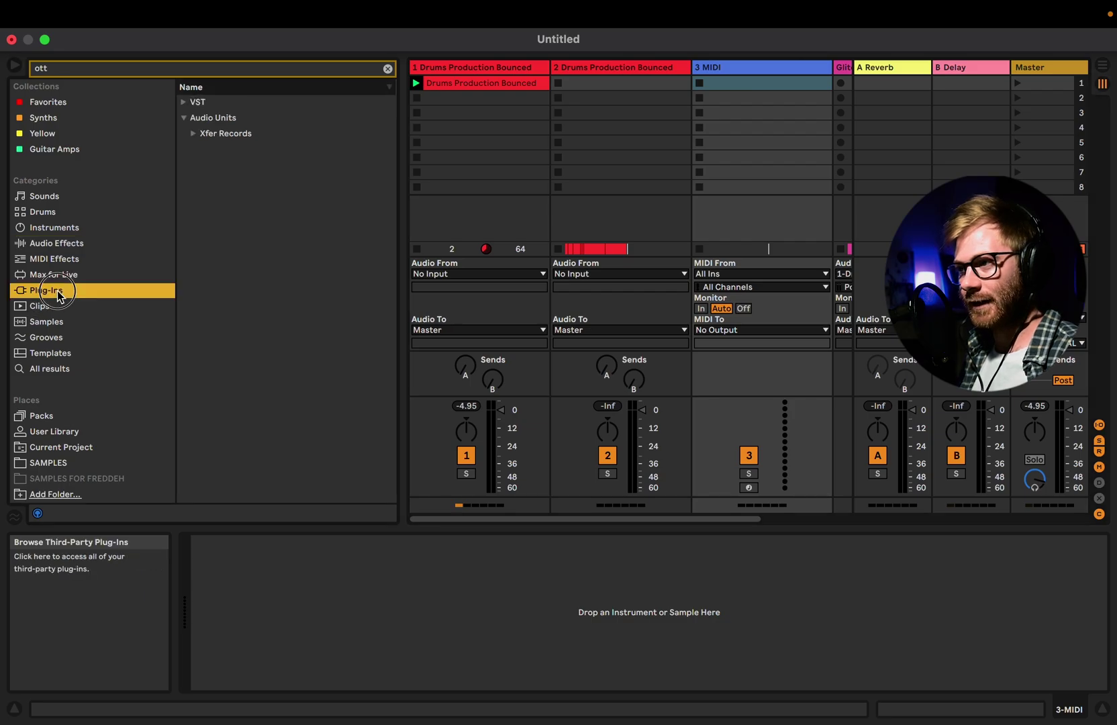
{"action": "left_click", "coordinate": [193, 135]}
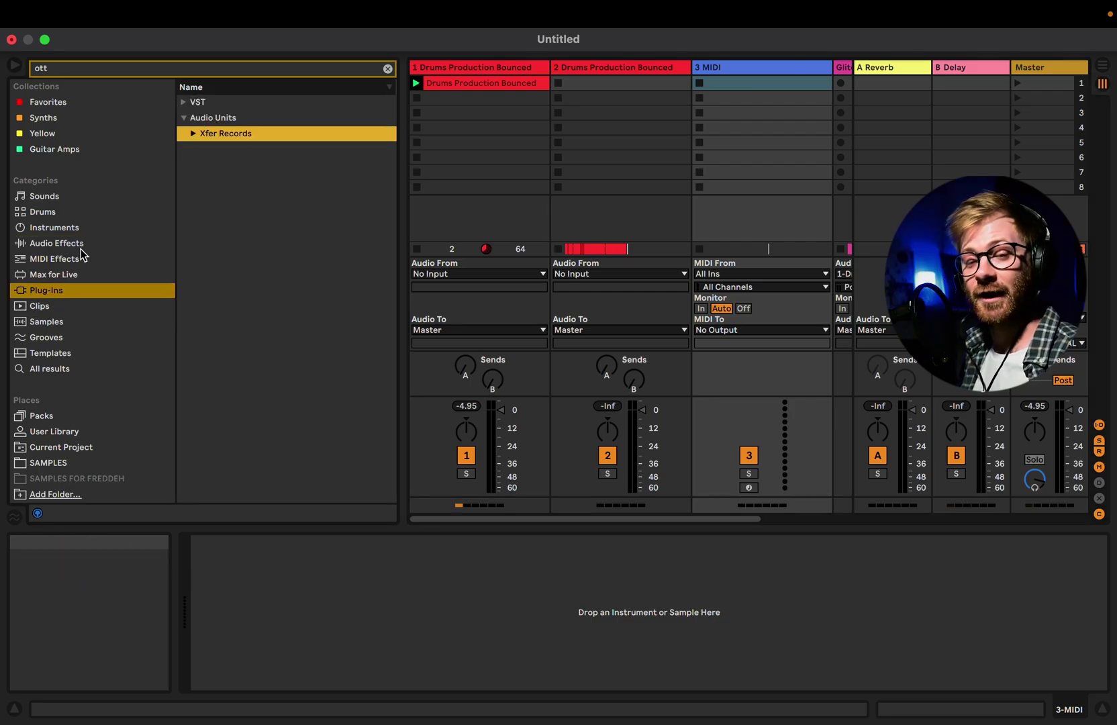
{"action": "left_click", "coordinate": [57, 227]}
{"action": "left_click", "coordinate": [63, 244]}
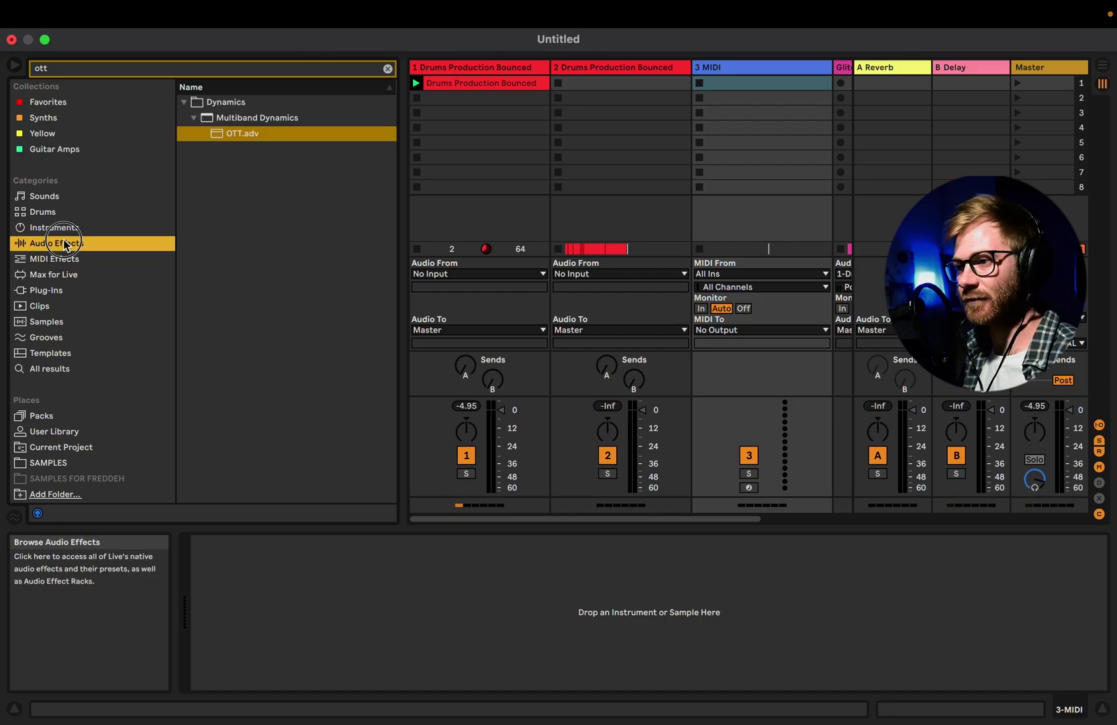
Search the plug-ins for "reaktor" and load the Reaktor 6 Audio Unit onto the new MIDI track.
{"action": "key", "text": "Tab"}
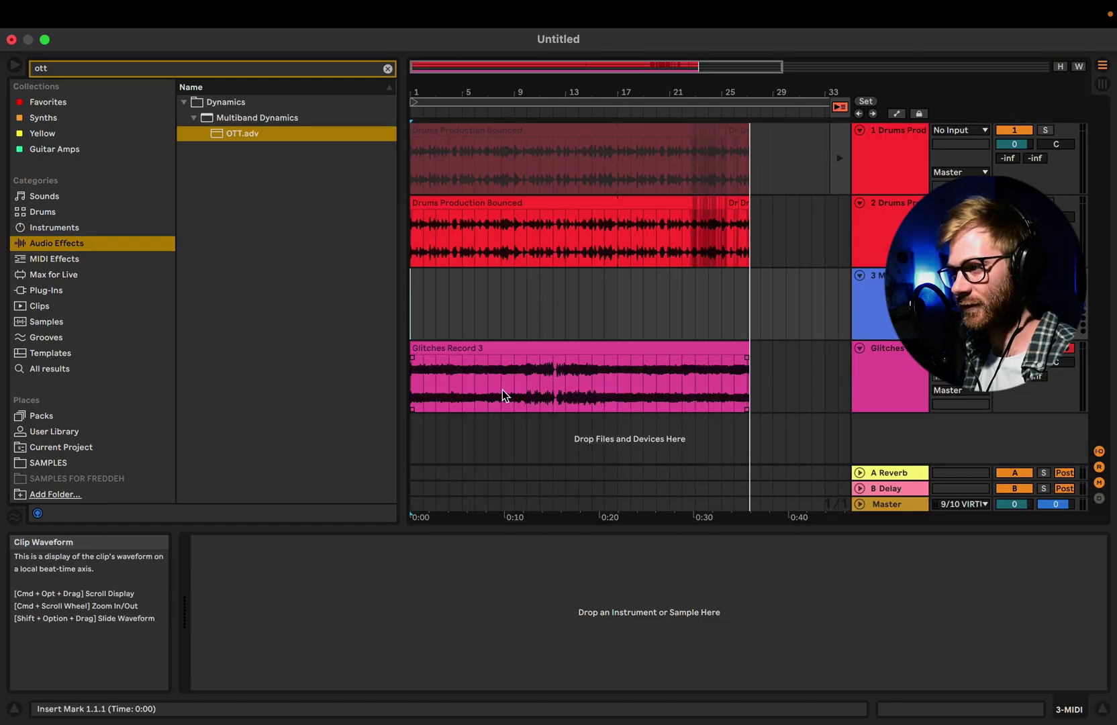
{"action": "left_click", "coordinate": [481, 351]}
{"action": "key", "text": "Tab"}
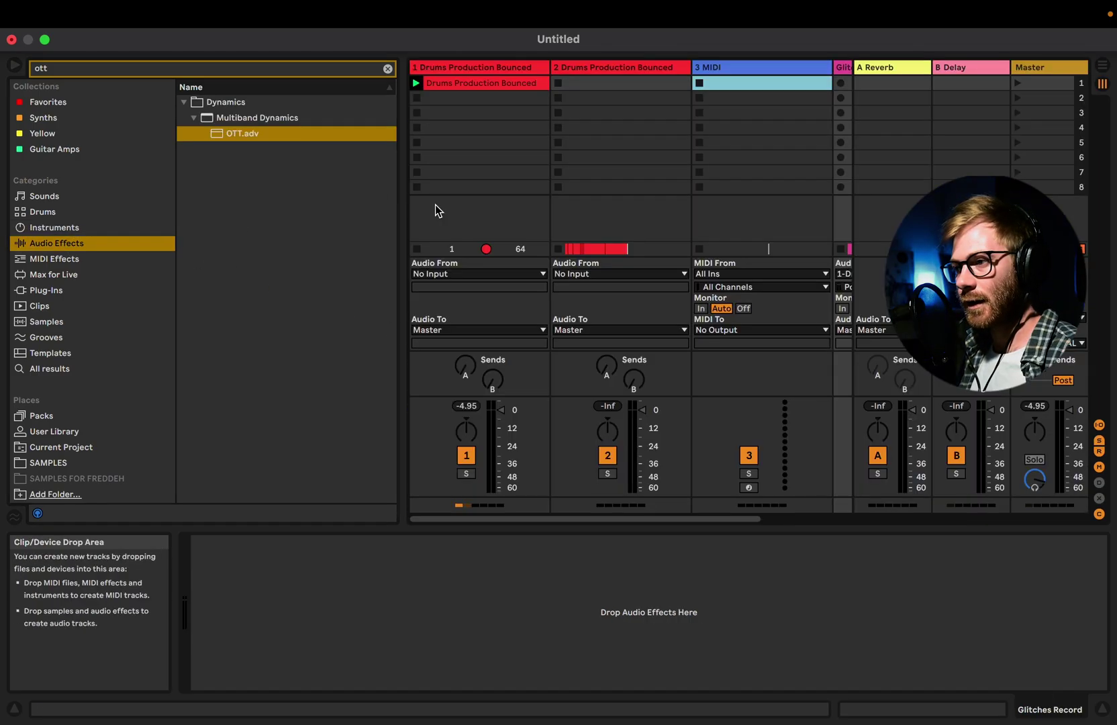
{"action": "left_click", "coordinate": [52, 228]}
{"action": "left_click", "coordinate": [44, 293]}
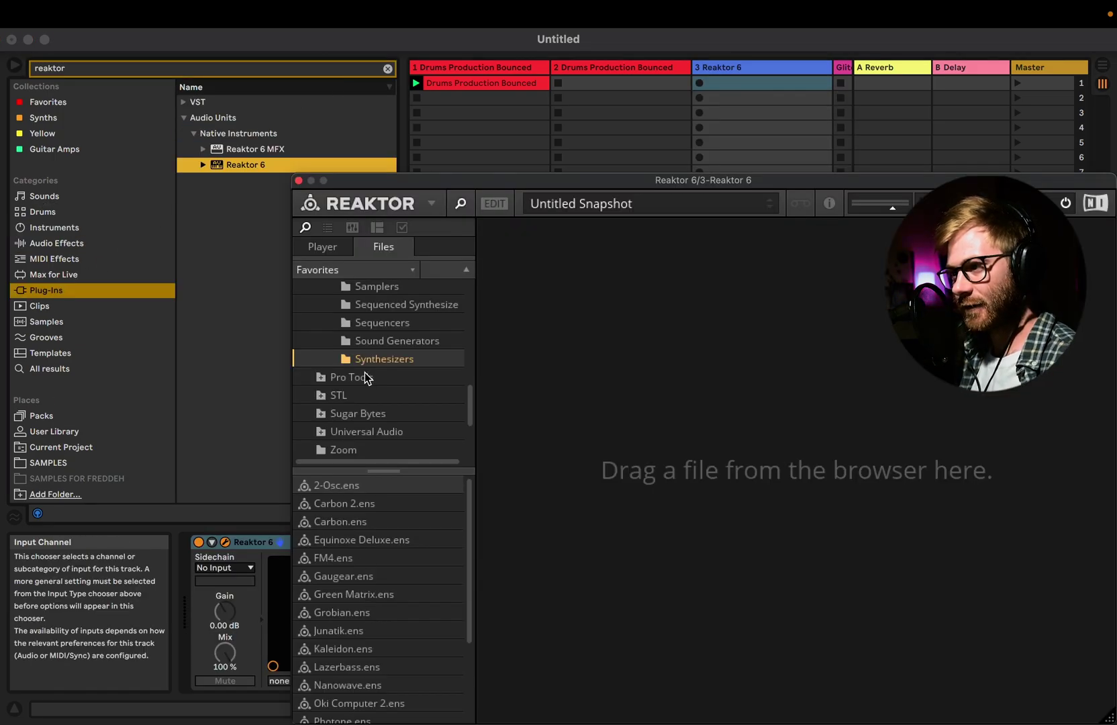
Load the L3.ens ensemble from the Grooveboxes folder of the Reaktor Factory Library.
{"action": "scroll", "coordinate": [373, 331], "scroll_direction": "up", "scroll_amount": 4}
{"action": "scroll", "coordinate": [369, 369], "scroll_direction": "down", "scroll_amount": 2}
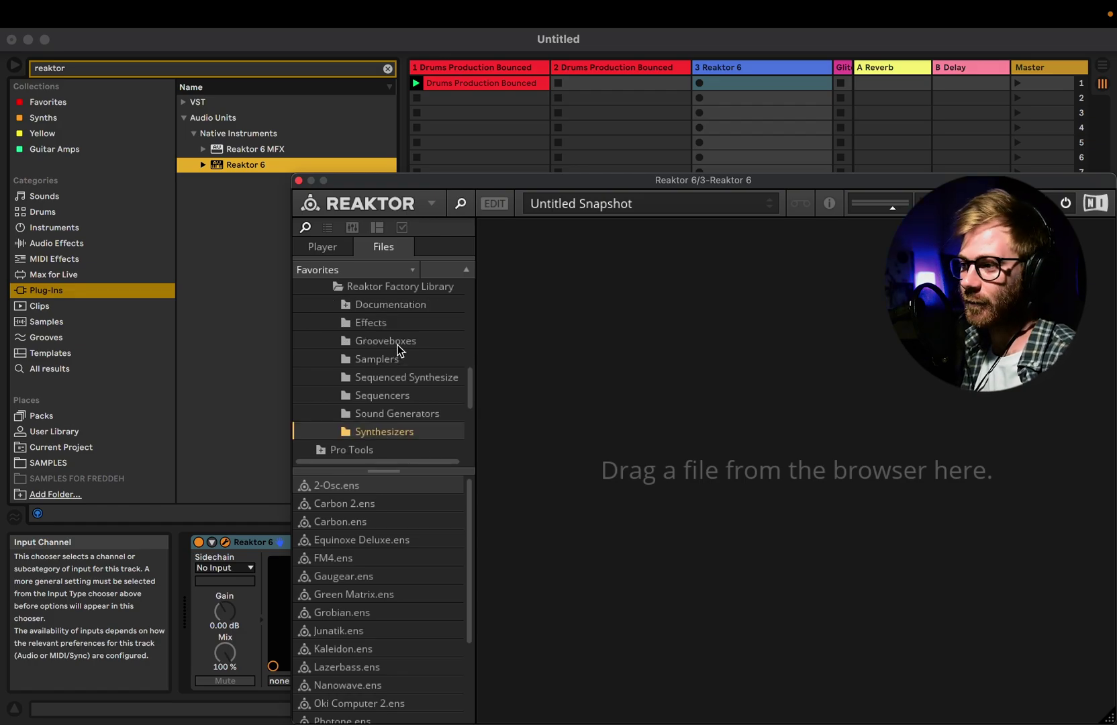
{"action": "left_click", "coordinate": [386, 341]}
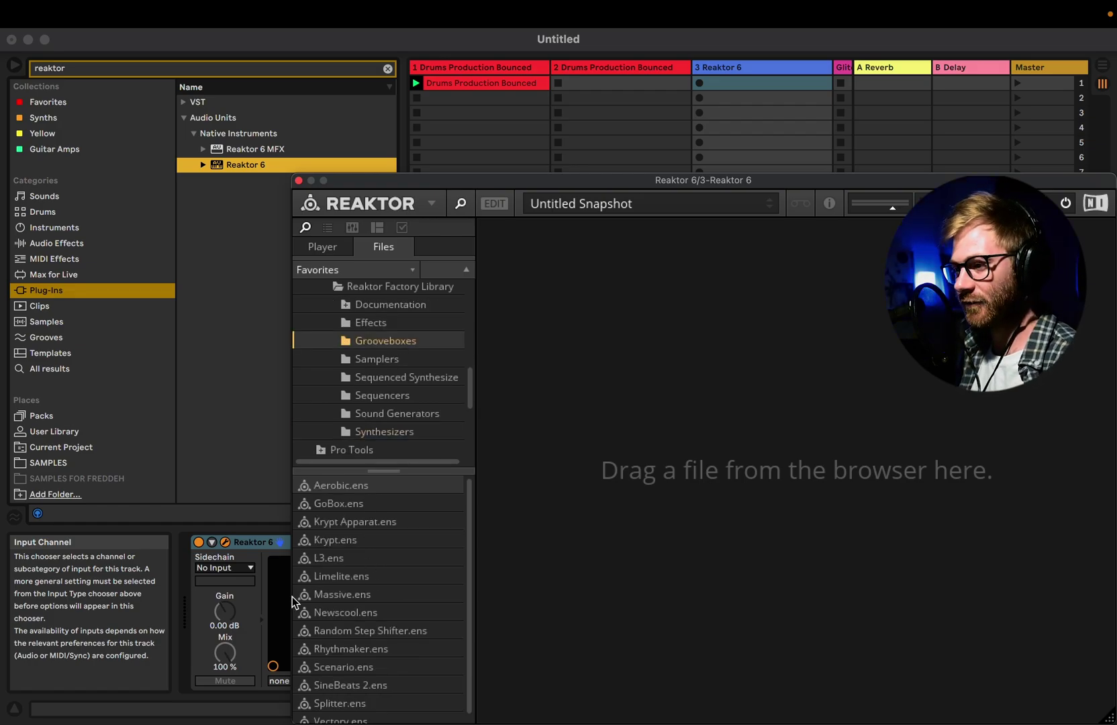
{"action": "double_click", "coordinate": [330, 558]}
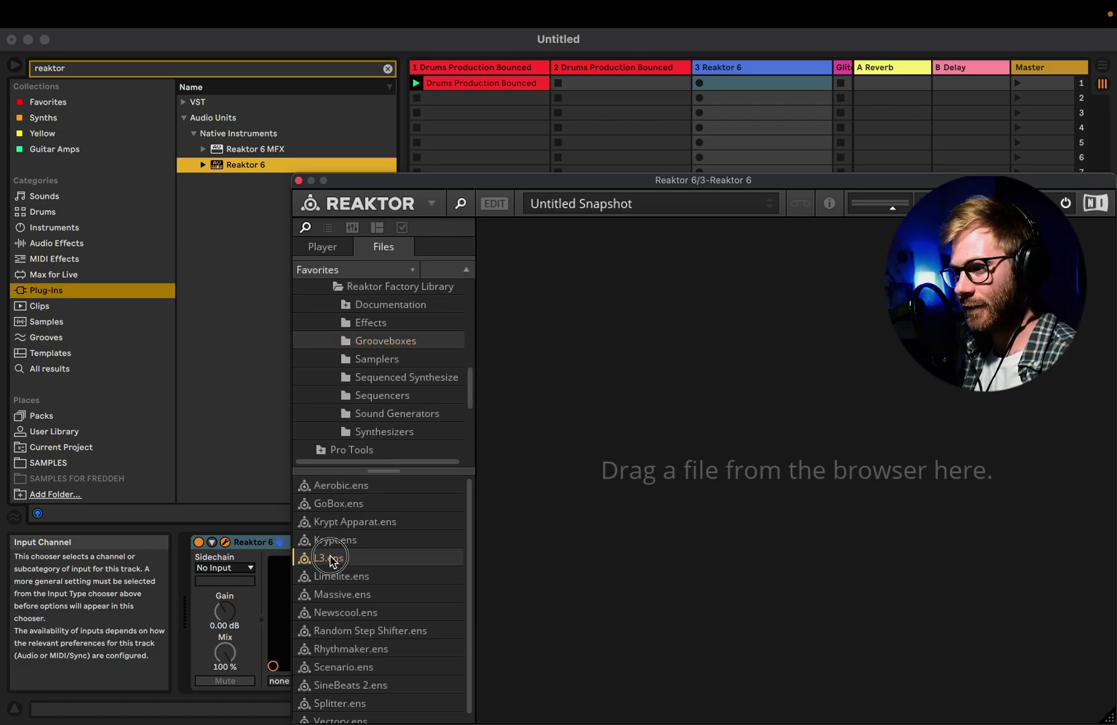
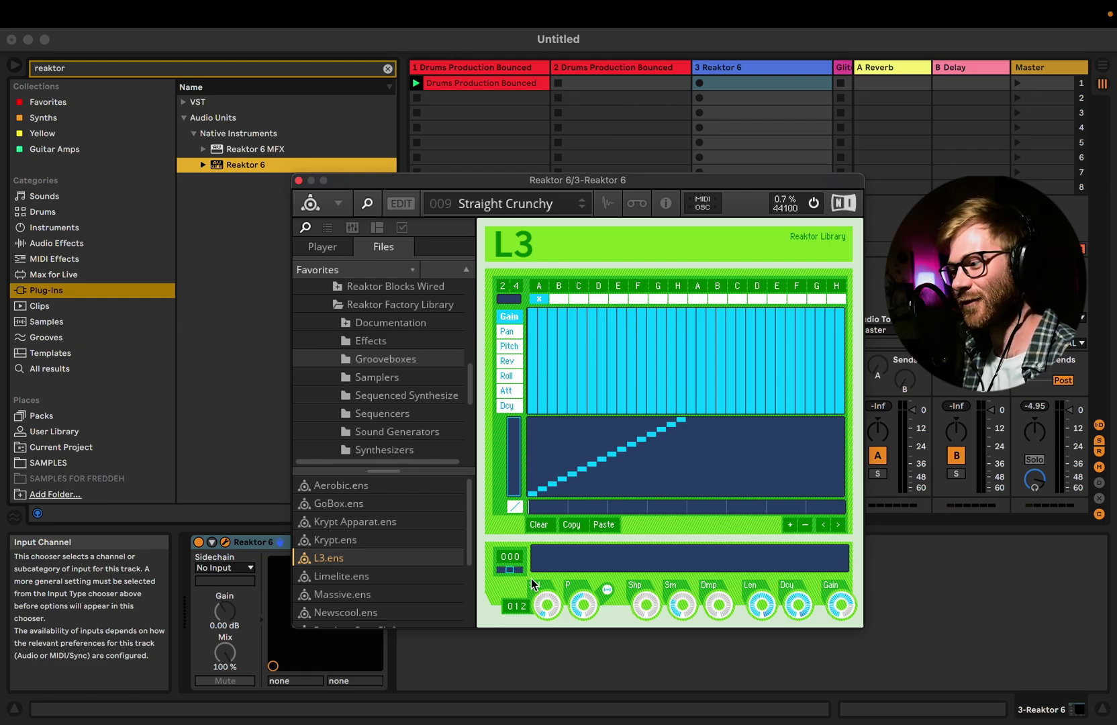
Audition L3's sounds with the Reaktor window moved aside, using the Bent Already snapshot and setting Sel to 15.
{"action": "left_click_drag", "start_coordinate": [549, 597], "coordinate": [548, 600]}
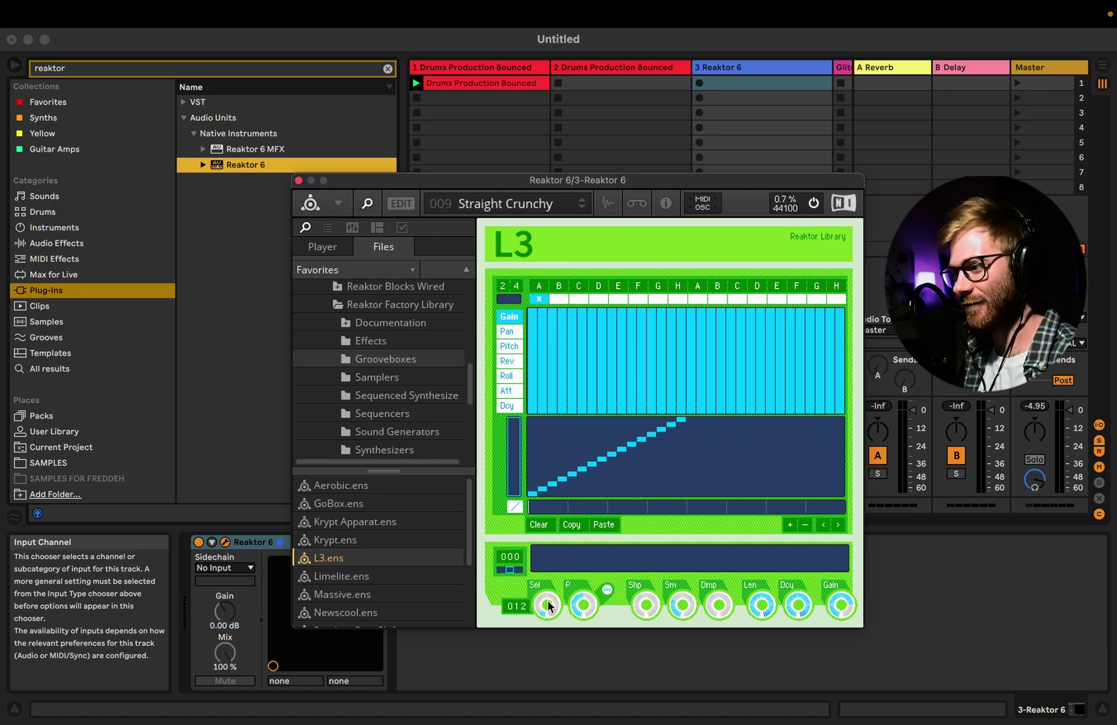
{"action": "left_click_drag", "start_coordinate": [707, 174], "coordinate": [521, 224]}
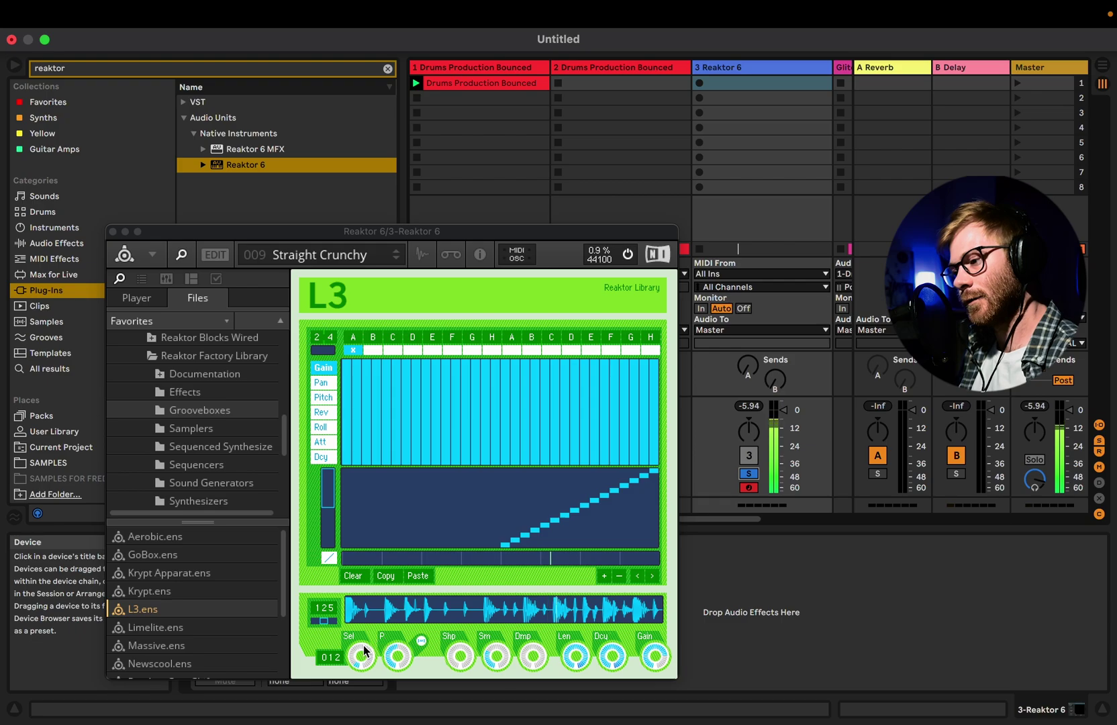
{"action": "mouse_move", "coordinate": [355, 658]}
{"action": "left_mouse_down"}
{"action": "mouse_move", "coordinate": [387, 702]}
{"action": "mouse_move", "coordinate": [392, 681]}
{"action": "mouse_move", "coordinate": [363, 655]}
{"action": "left_mouse_up"}
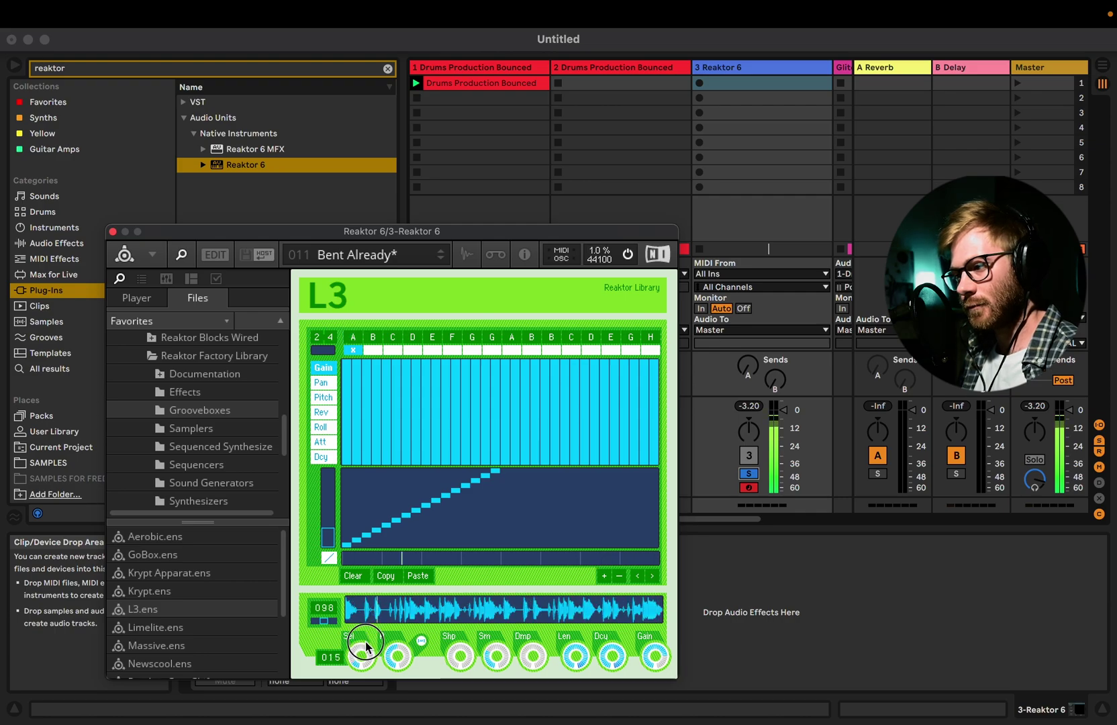
Select the 3 Reaktor 6 track, switch to the Arrangement View and close the Reaktor window.
{"action": "left_click", "coordinate": [723, 65]}
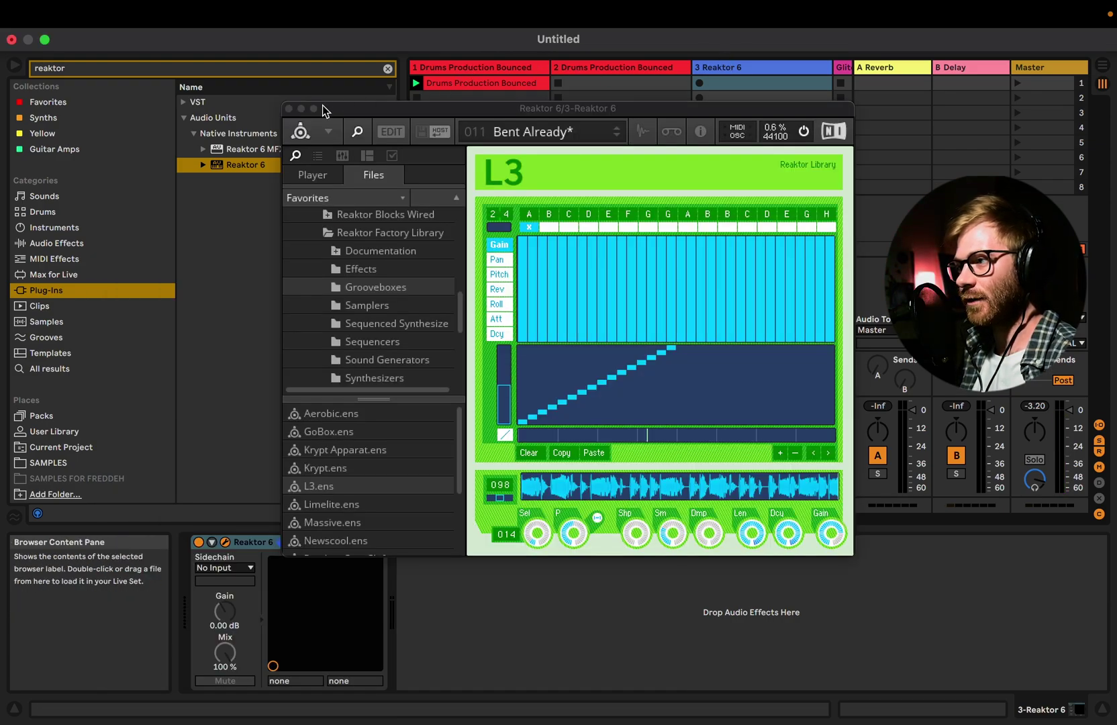
{"action": "key", "text": "Tab"}
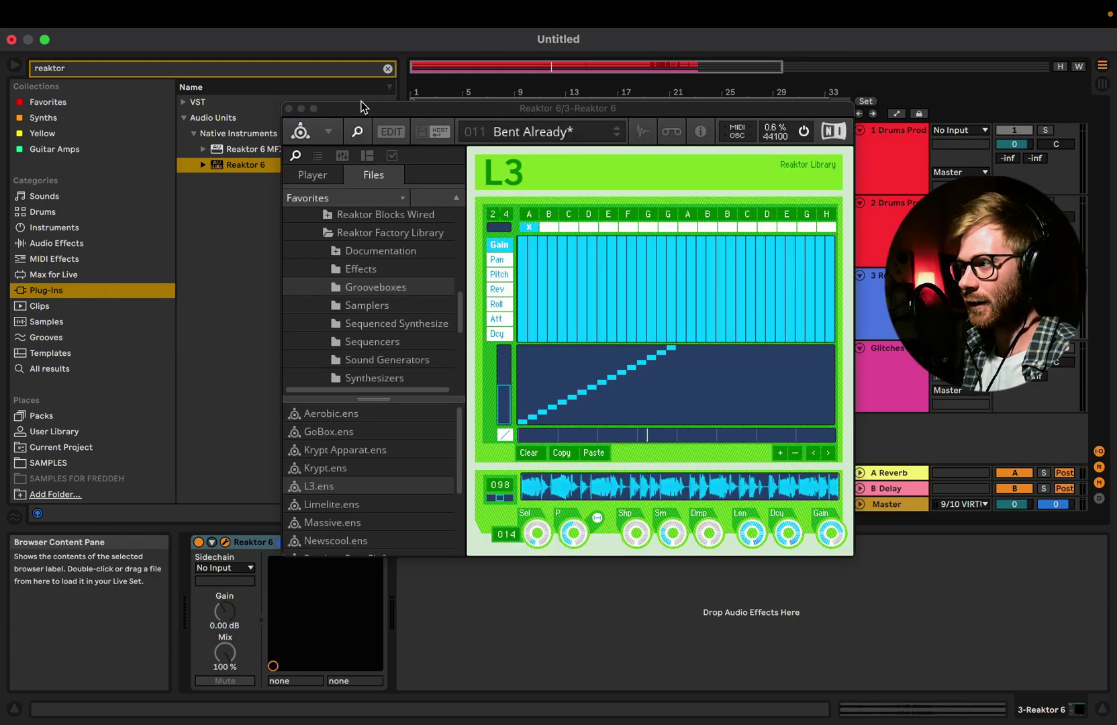
{"action": "left_click", "coordinate": [288, 109]}
Try to paste the copied audio effect rack with Saturator onto the 3 Reaktor 6 track.
{"action": "left_click", "coordinate": [886, 362]}
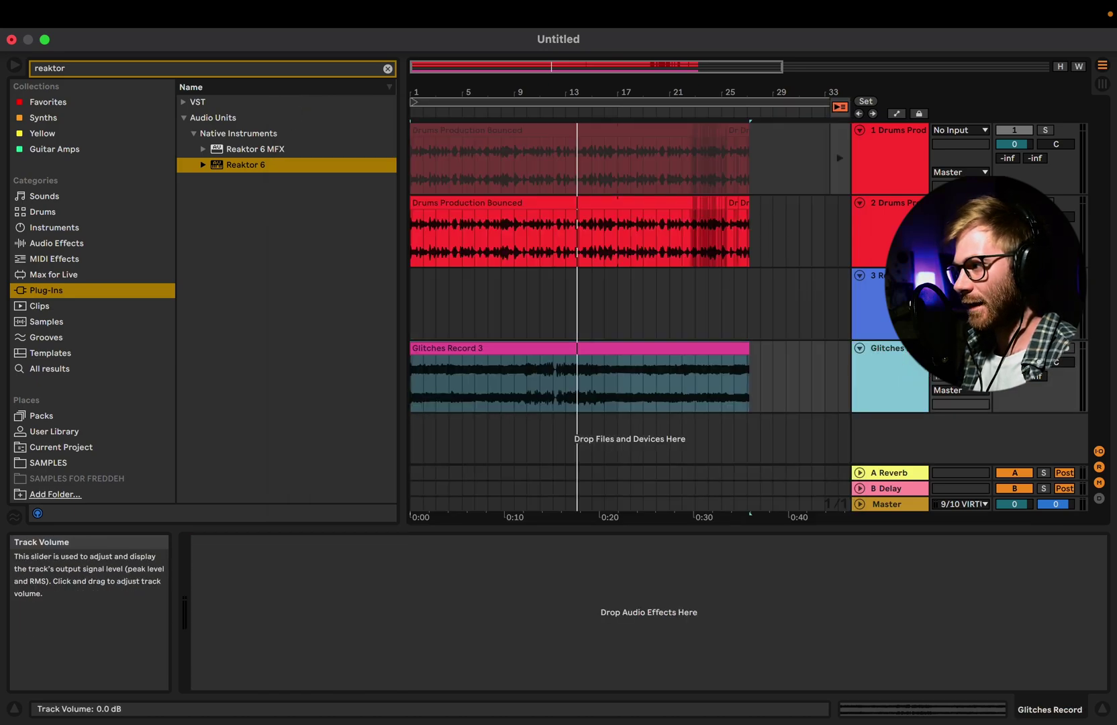
{"action": "left_click", "coordinate": [886, 228]}
{"action": "left_click", "coordinate": [866, 296]}
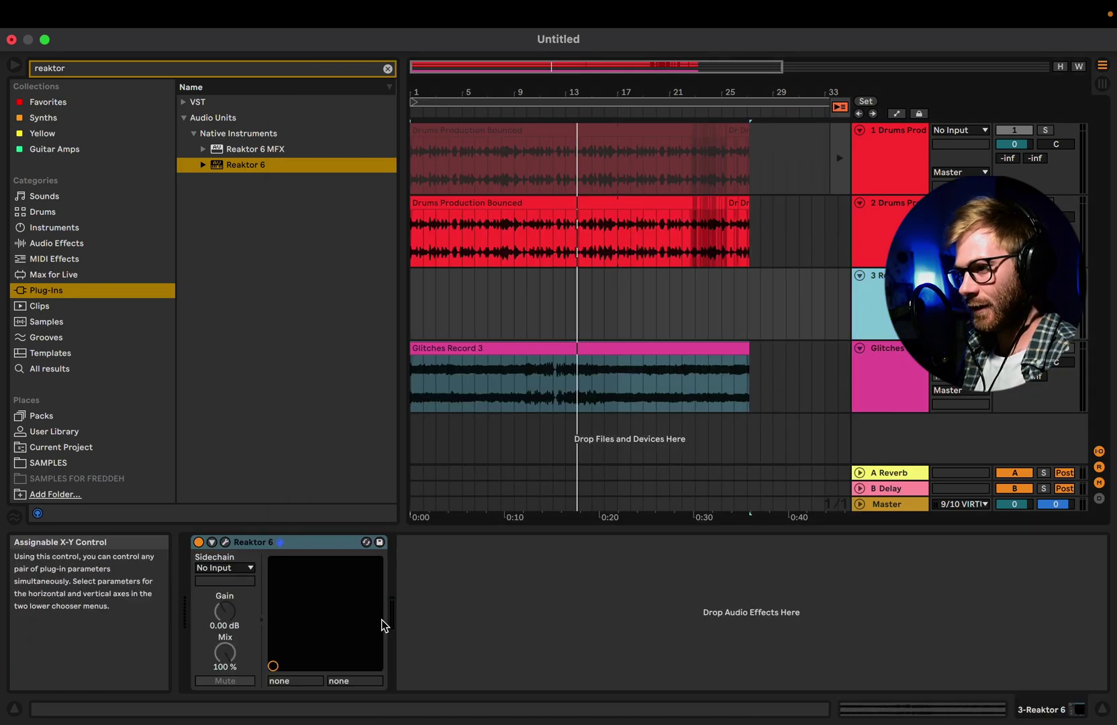
{"action": "key", "text": "super+v"}
{"action": "left_click", "coordinate": [866, 308]}
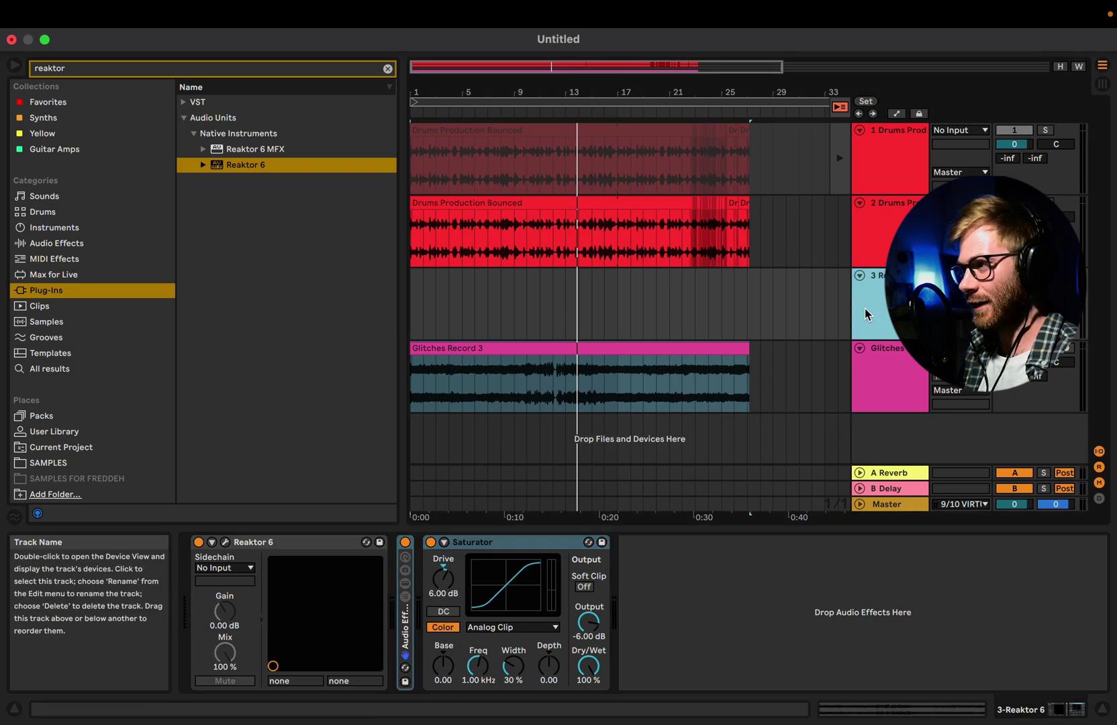
Paste the EQ Eight, Amp, Erosion, Beat Repeat, Texture and OTT chain onto the 3 Reaktor 6 track and audition L3 through it.
{"action": "key", "text": "space"}
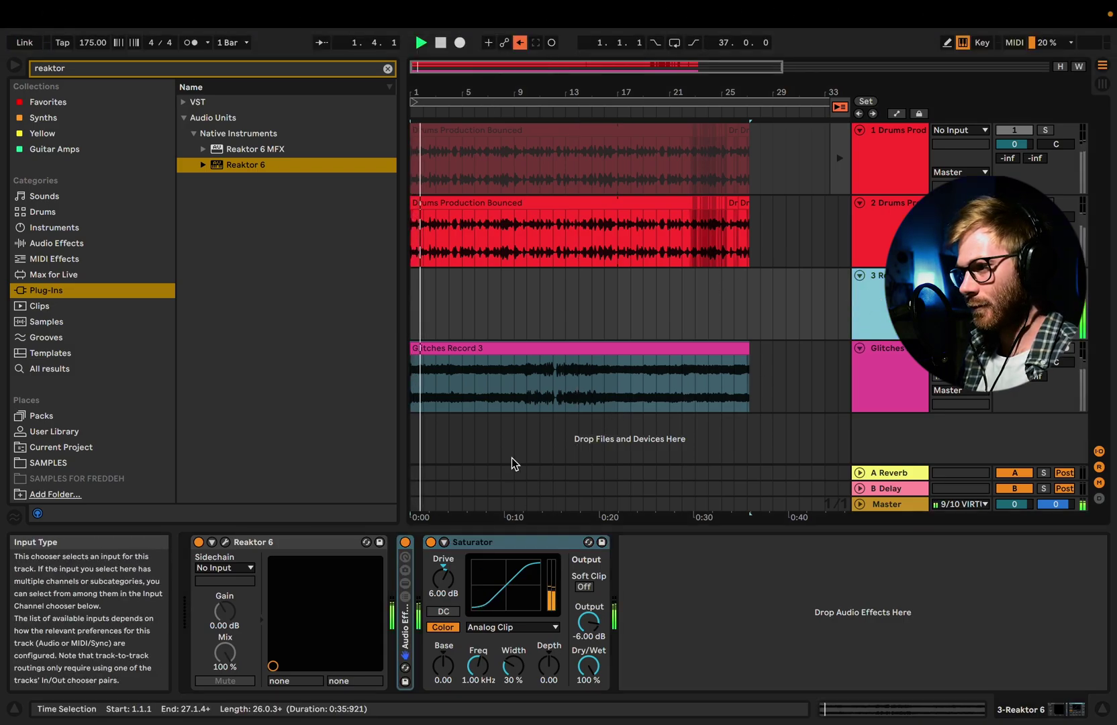
{"action": "key", "text": "super+v"}
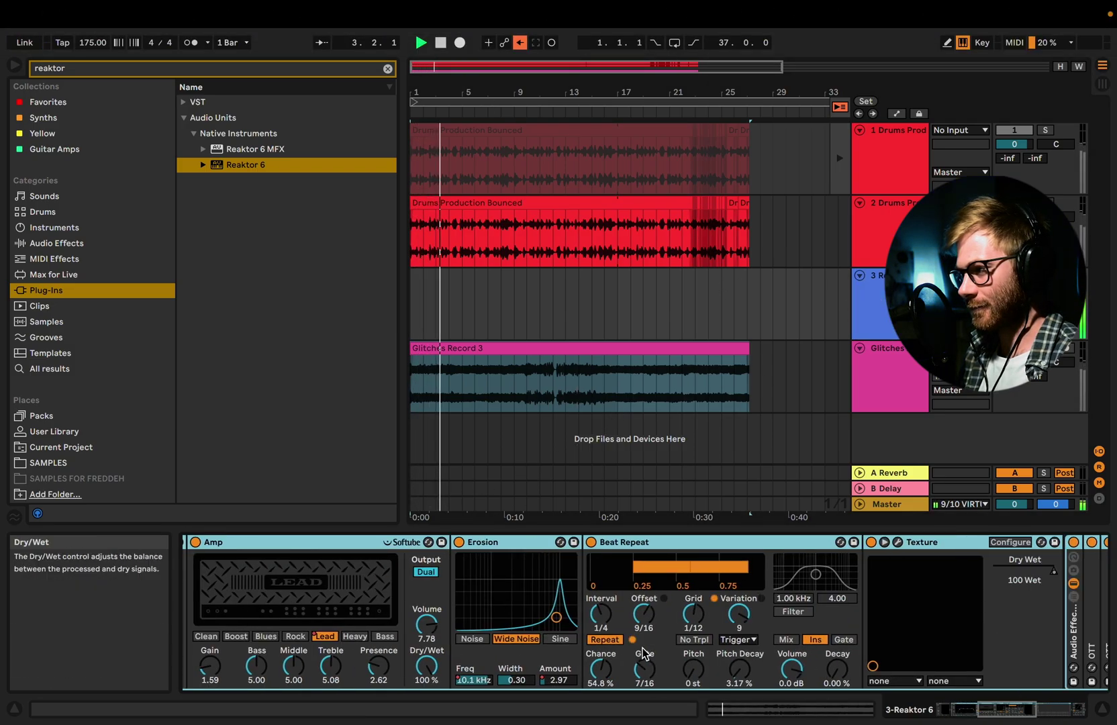
{"action": "scroll", "coordinate": [642, 653], "scroll_direction": "right", "scroll_amount": 5}
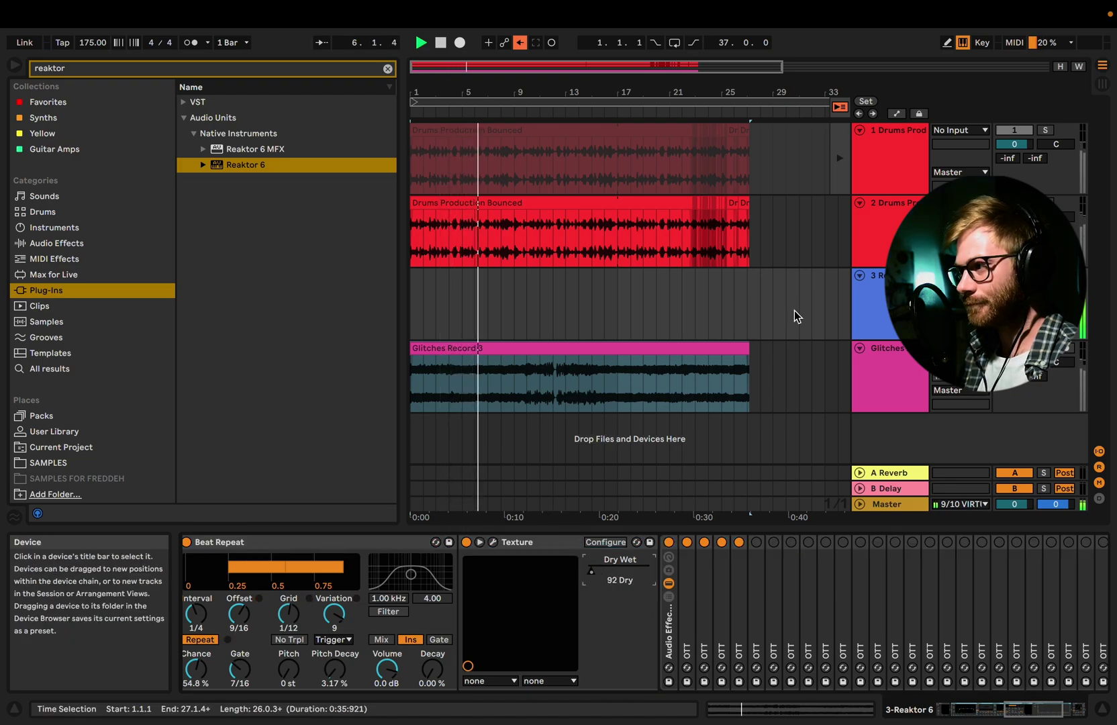
{"action": "scroll", "coordinate": [430, 591], "scroll_direction": "left", "scroll_amount": 10}
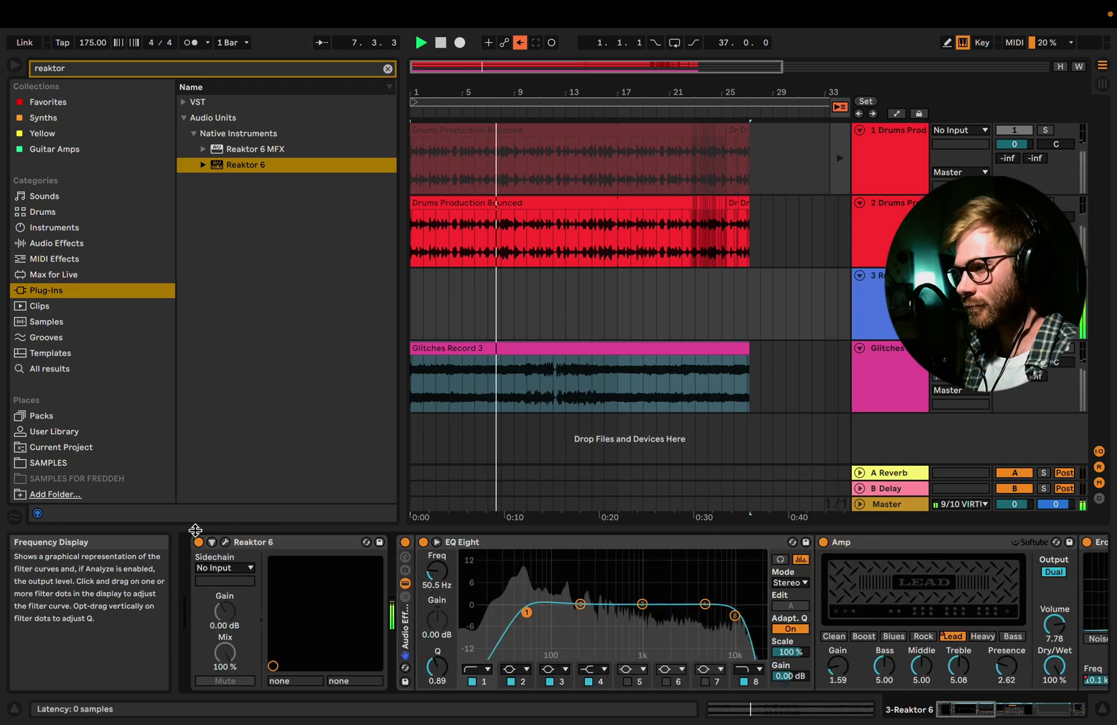
{"action": "left_click", "coordinate": [225, 542]}
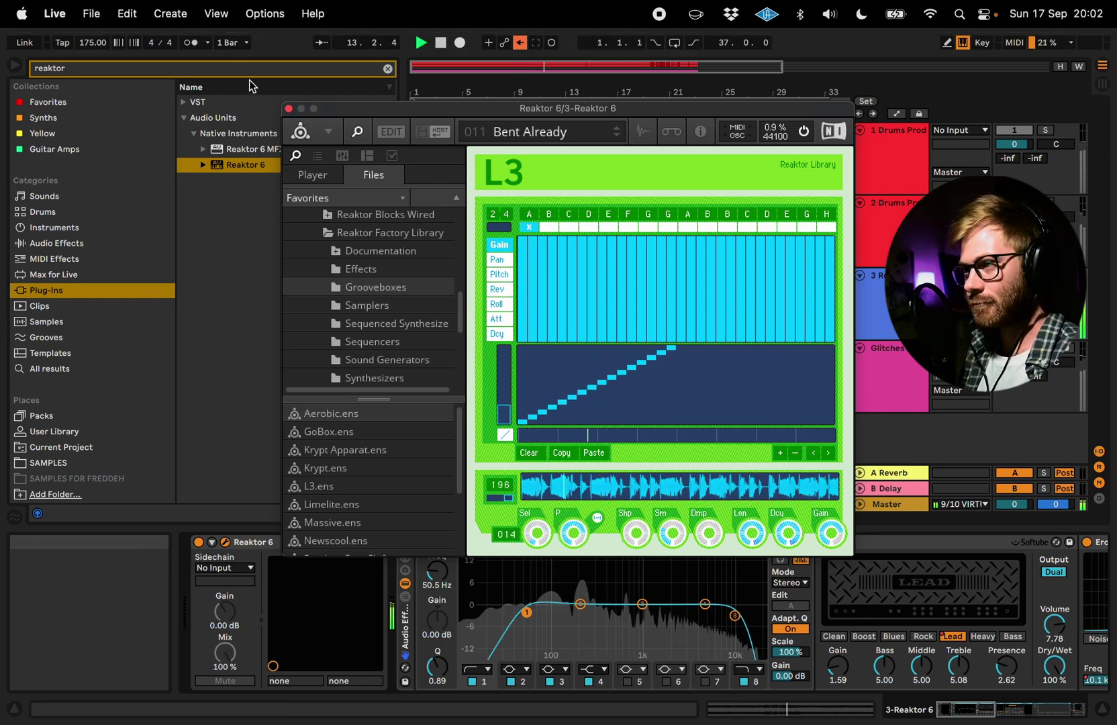
{"action": "left_click", "coordinate": [289, 109]}
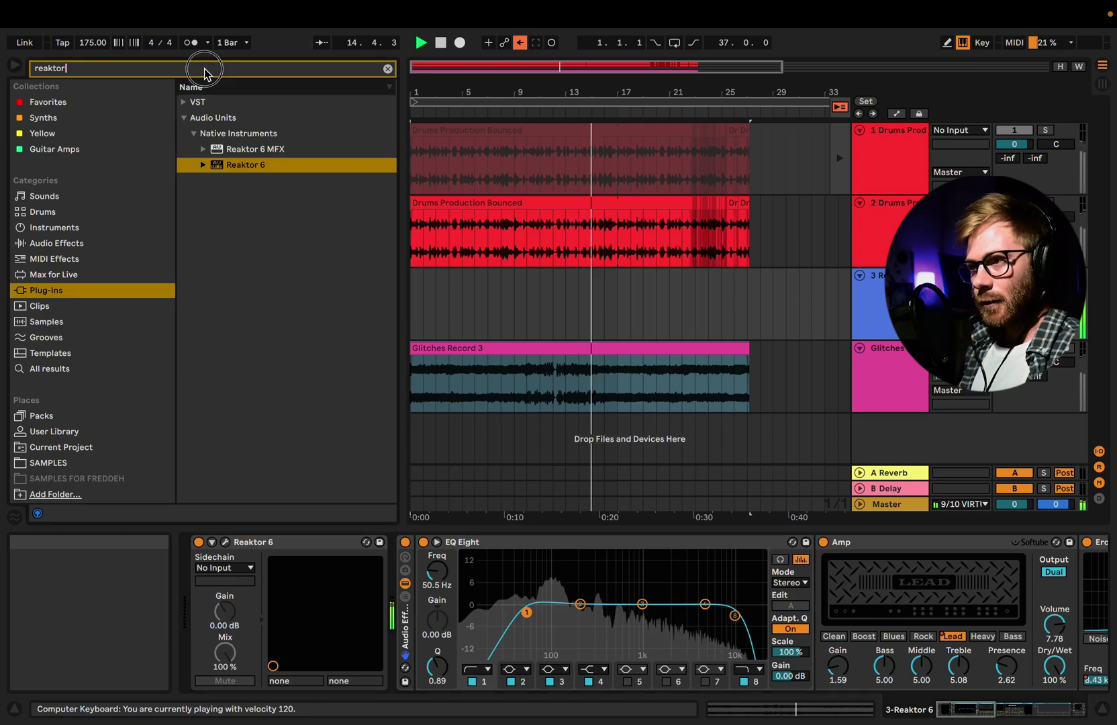
Clear the plug-in search text and stop playback, returning the song position to 1.1.1.
{"action": "key", "text": "BackSpace"}
{"action": "left_click", "coordinate": [441, 42]}
{"action": "left_click", "coordinate": [440, 42]}
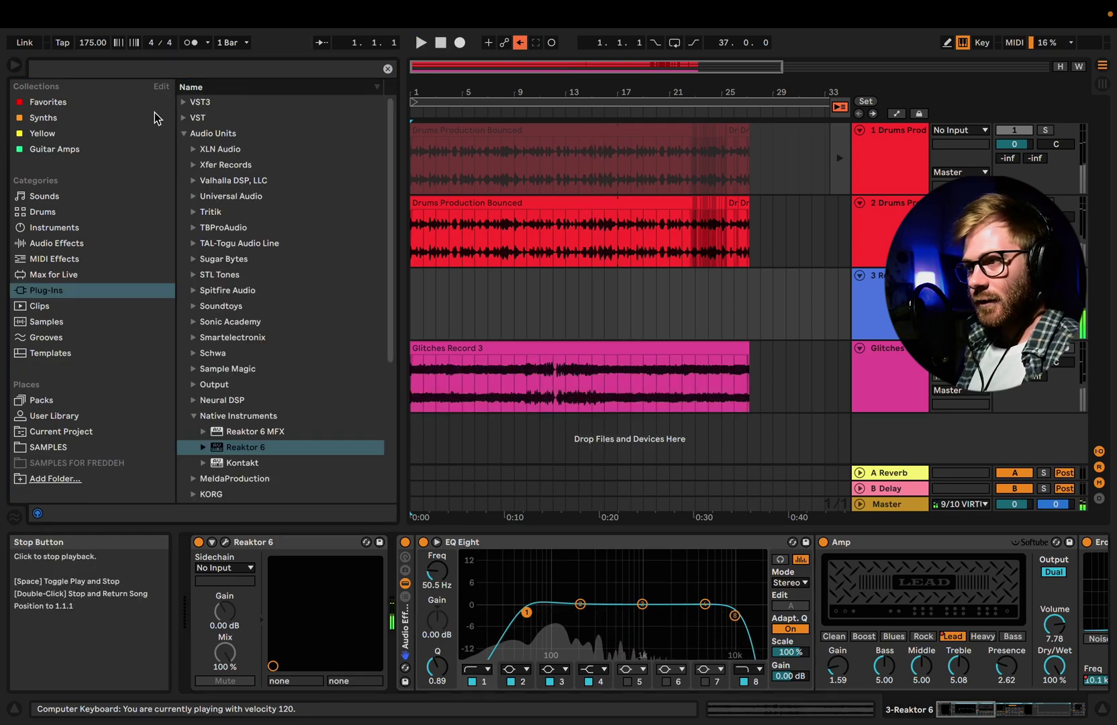
Insert the Sugar Bytes Looperator Audio Unit between Texture and the OTT rack on the 3 Reaktor 6 track.
{"action": "left_click", "coordinate": [194, 306]}
{"action": "left_click", "coordinate": [194, 306]}
{"action": "left_click", "coordinate": [194, 259]}
{"action": "left_click_drag", "start_coordinate": [247, 275], "coordinate": [278, 302]}
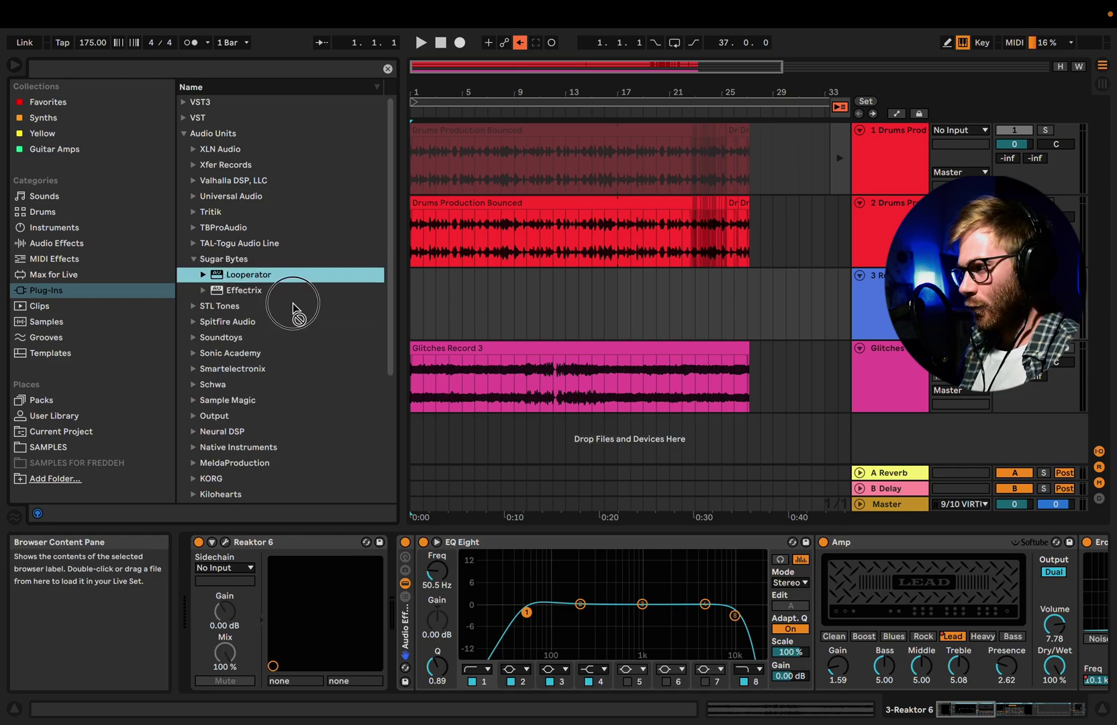
{"action": "left_click_drag", "start_coordinate": [1111, 627], "coordinate": [809, 592]}
Audition Looperator's Complex presets Bratwurst, Holding Track and Marching Insanity 1 during playback, settle on 4X and close its window.
{"action": "key", "text": "space"}
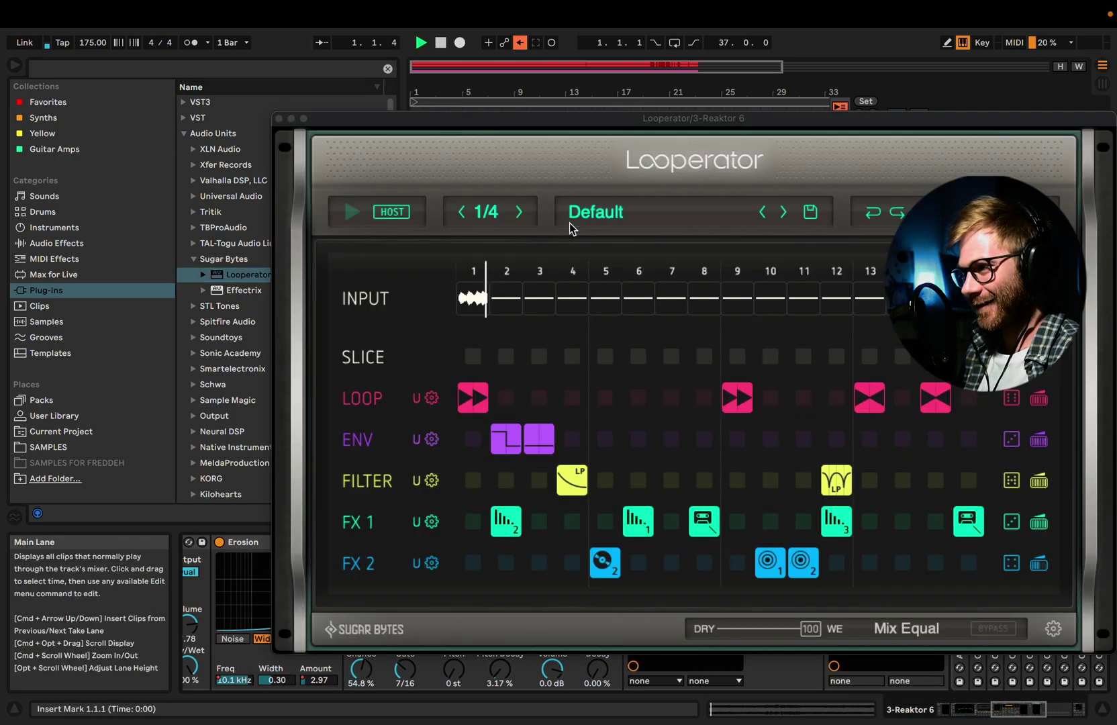
{"action": "left_click", "coordinate": [595, 211]}
{"action": "left_click", "coordinate": [581, 349]}
{"action": "left_click", "coordinate": [572, 332]}
{"action": "left_click", "coordinate": [715, 398]}
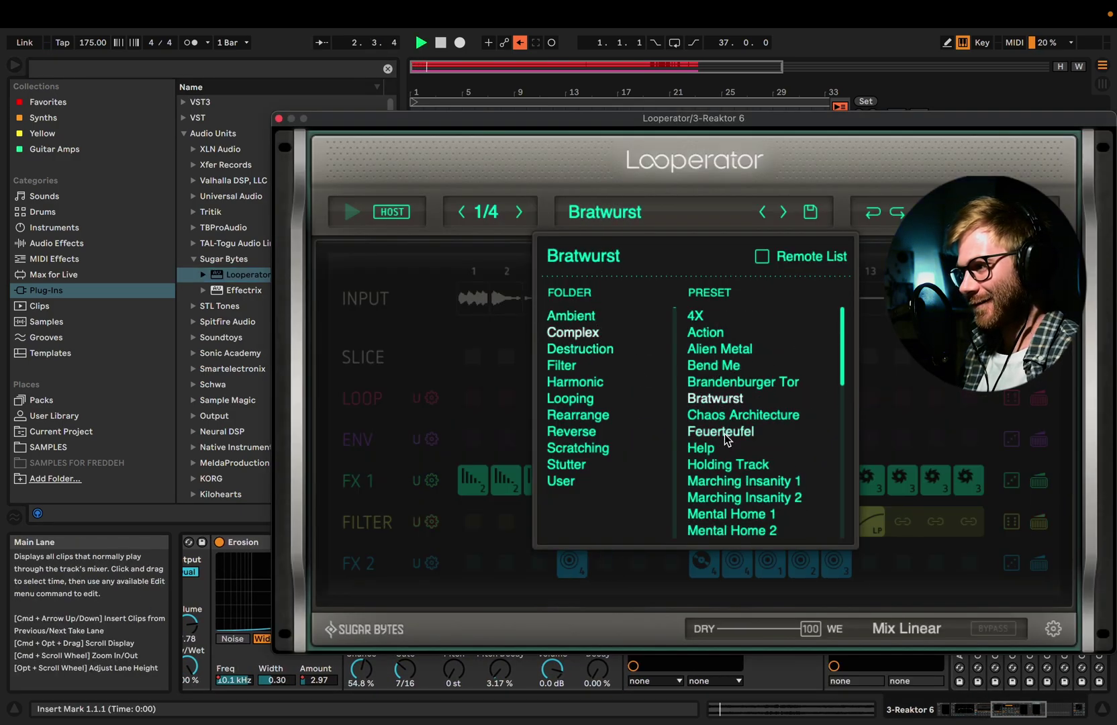
{"action": "left_click", "coordinate": [728, 464]}
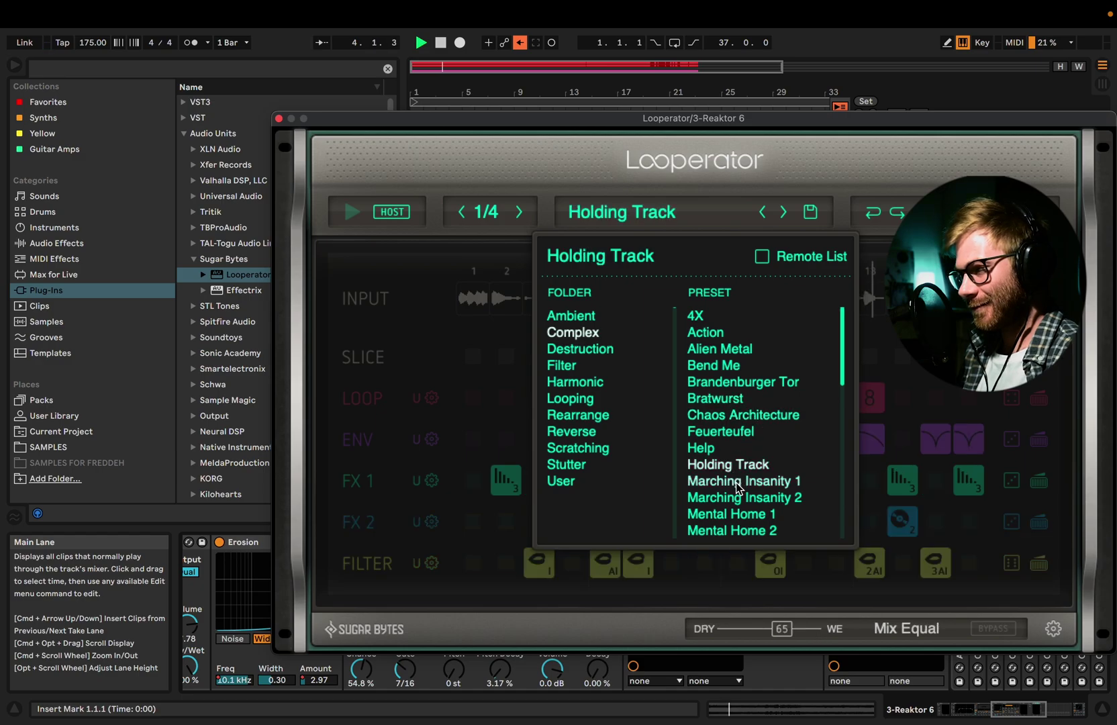
{"action": "left_click", "coordinate": [738, 481]}
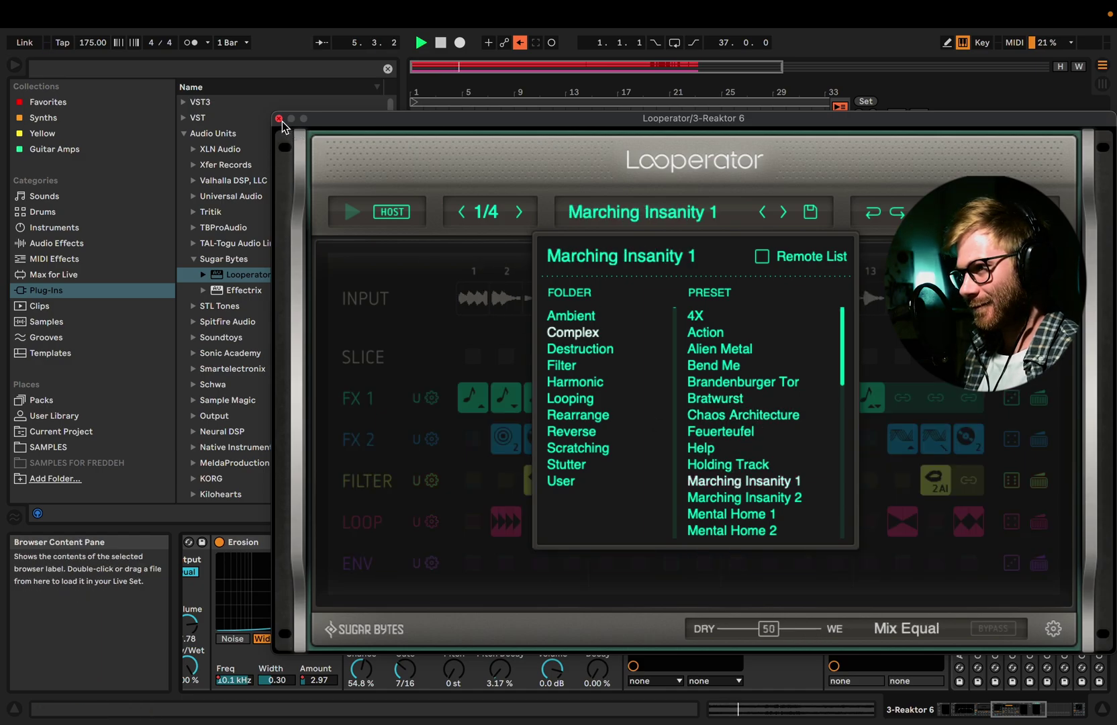
{"action": "left_click", "coordinate": [693, 361]}
{"action": "left_click", "coordinate": [715, 316]}
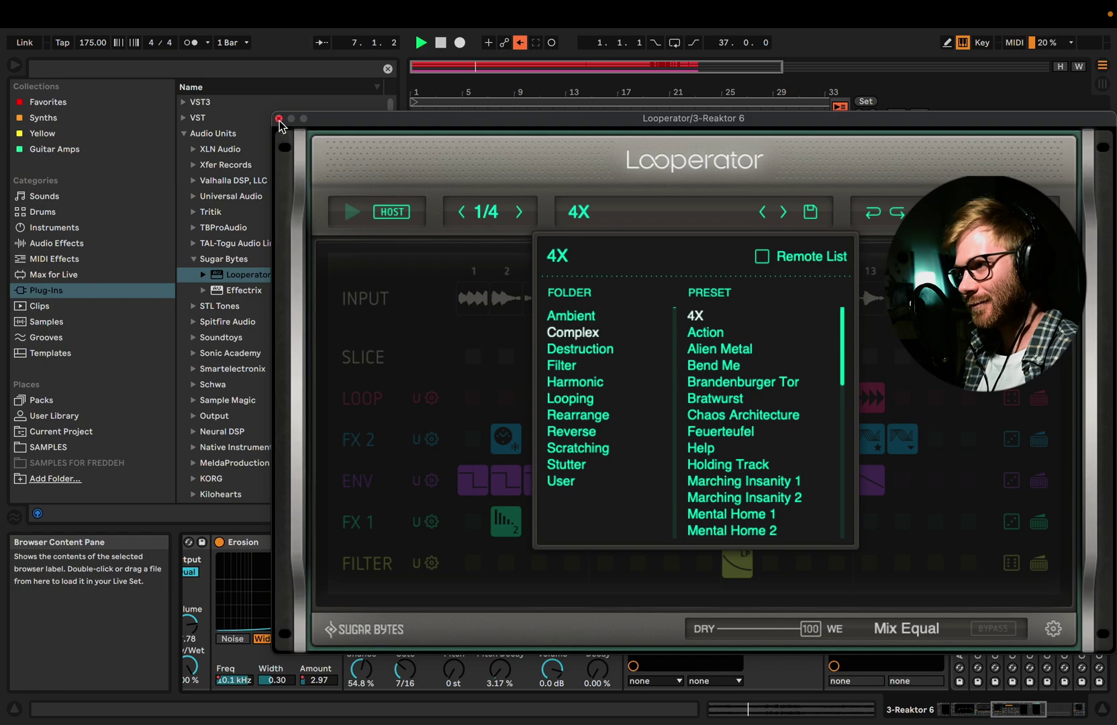
{"action": "left_click", "coordinate": [279, 119]}
Insert an orange audio track named "Reaktor Stuff" after the 3 Reaktor 6 track.
{"action": "left_click", "coordinate": [886, 322]}
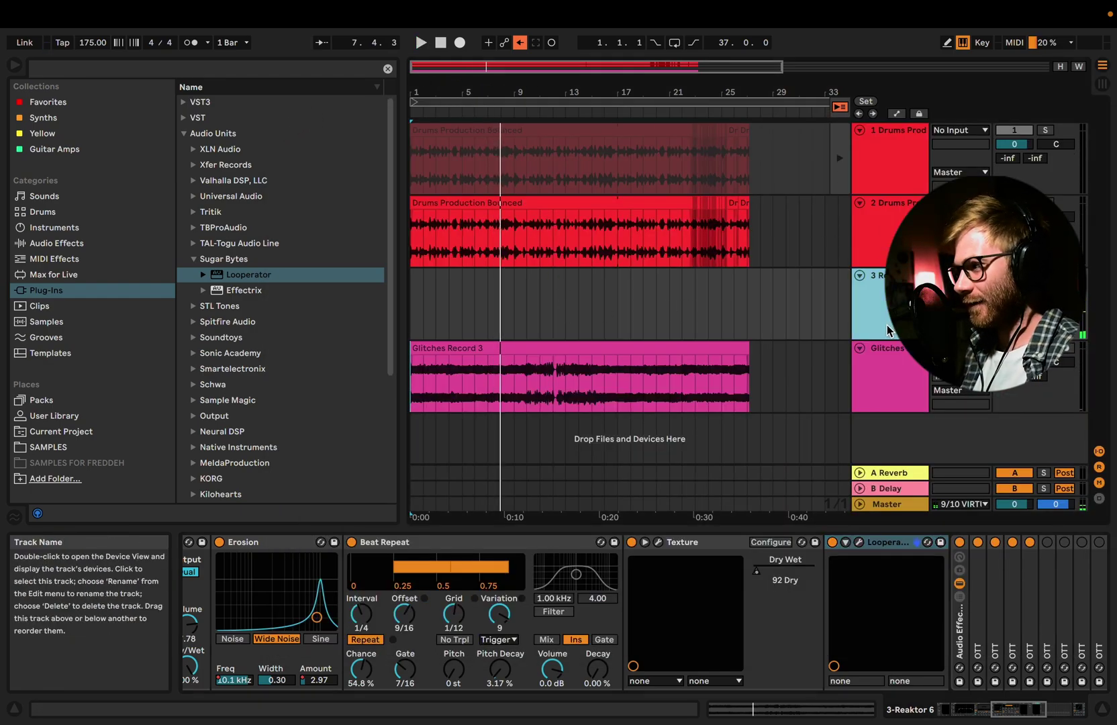
{"action": "key", "text": "super+t"}
{"action": "right_click", "coordinate": [892, 376]}
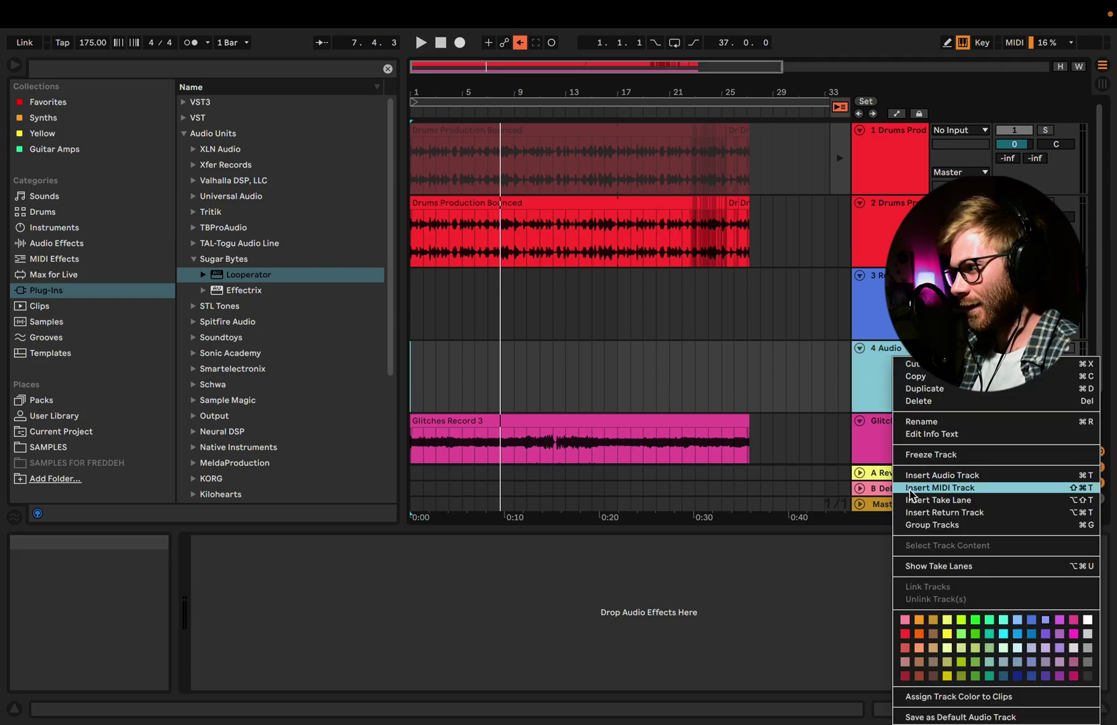
{"action": "left_click", "coordinate": [921, 422]}
{"action": "type", "text": "Reaktor Stuff"}
{"action": "key", "text": "Return"}
{"action": "right_click", "coordinate": [919, 351]}
{"action": "left_click", "coordinate": [740, 615]}
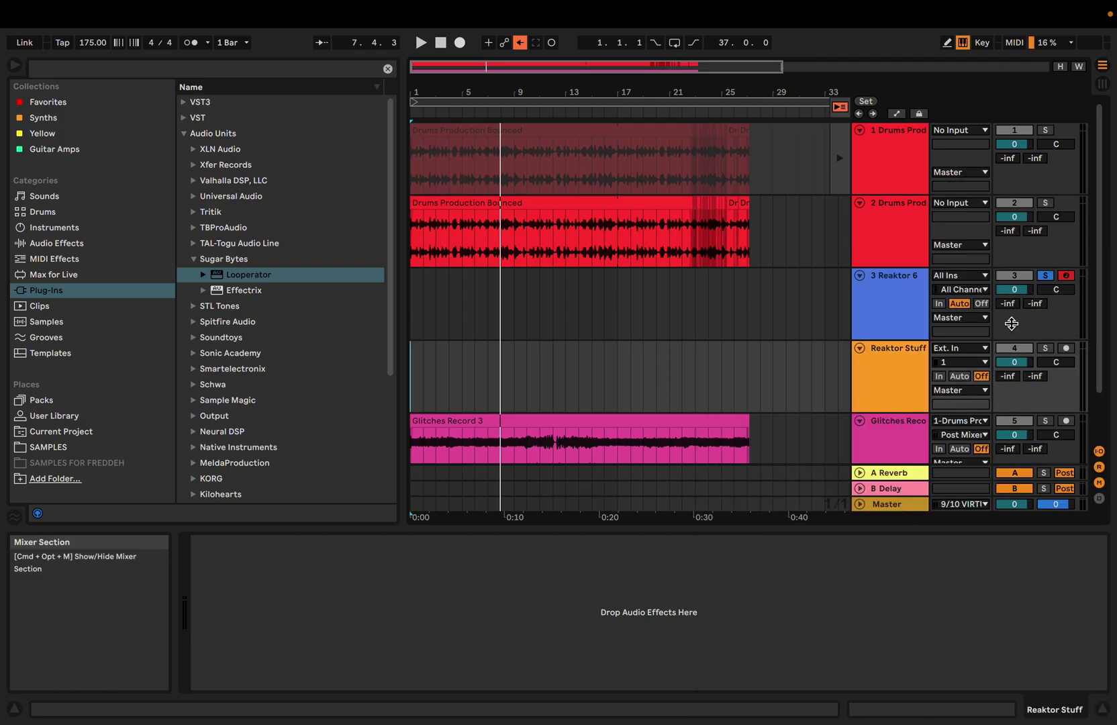
Set the Reaktor Stuff track's audio input to 3-Reaktor 6 and arm it for recording.
{"action": "left_click", "coordinate": [973, 337]}
{"action": "left_click", "coordinate": [958, 349]}
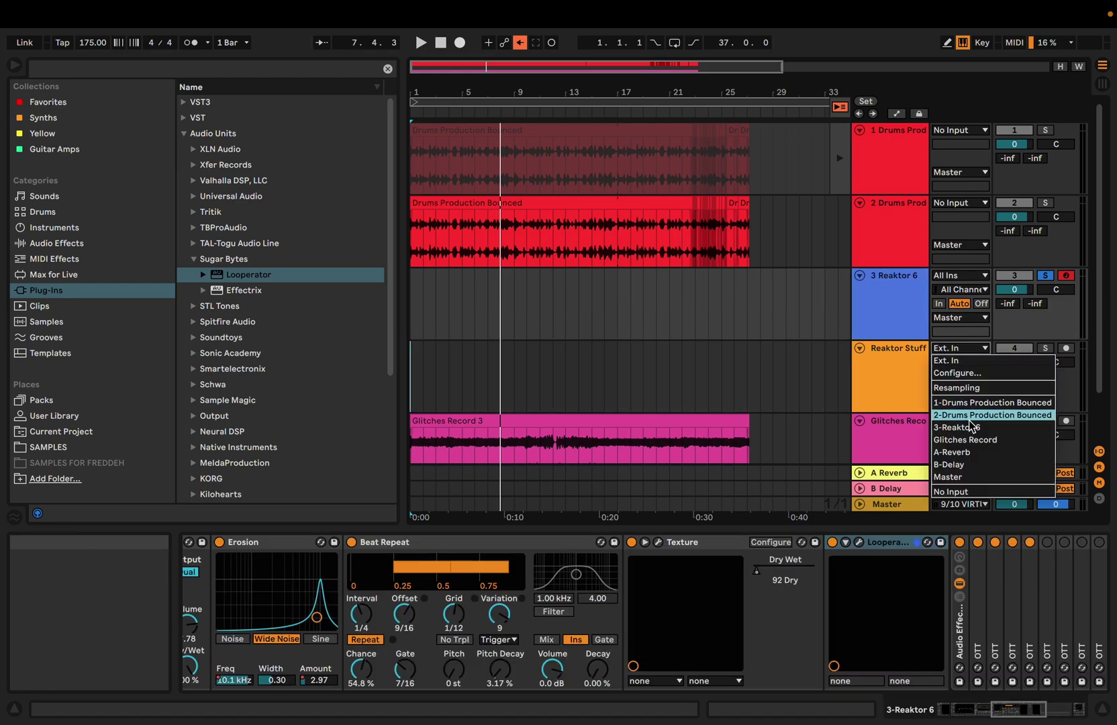
{"action": "left_click", "coordinate": [896, 379]}
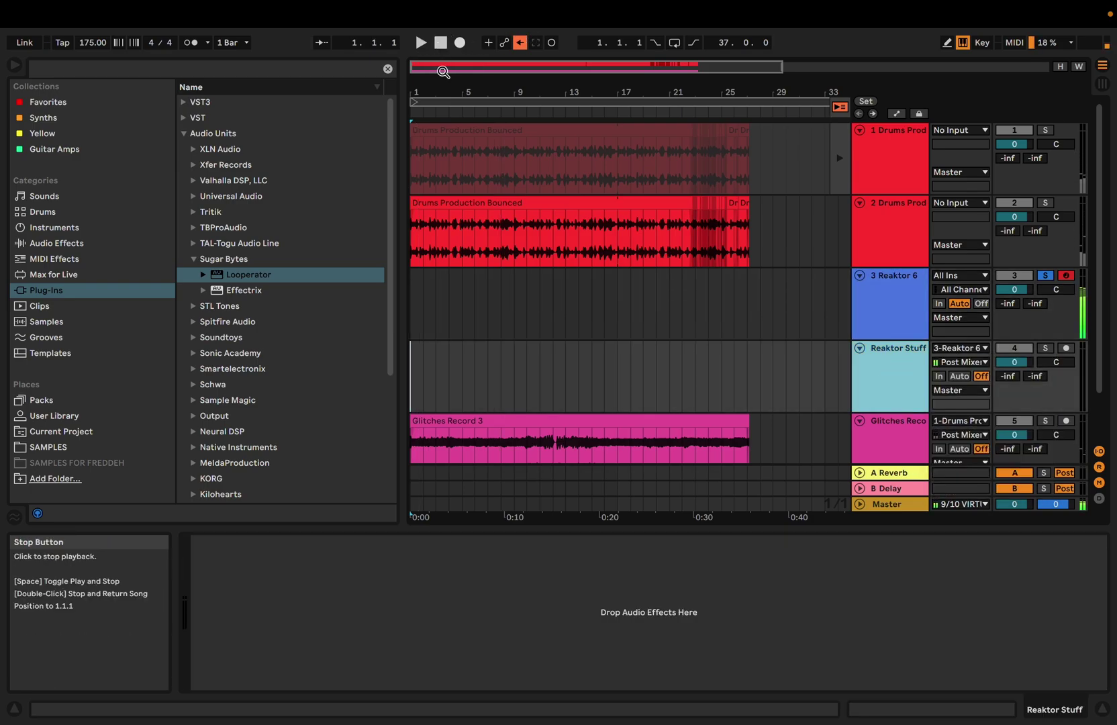
{"action": "left_click", "coordinate": [1066, 348]}
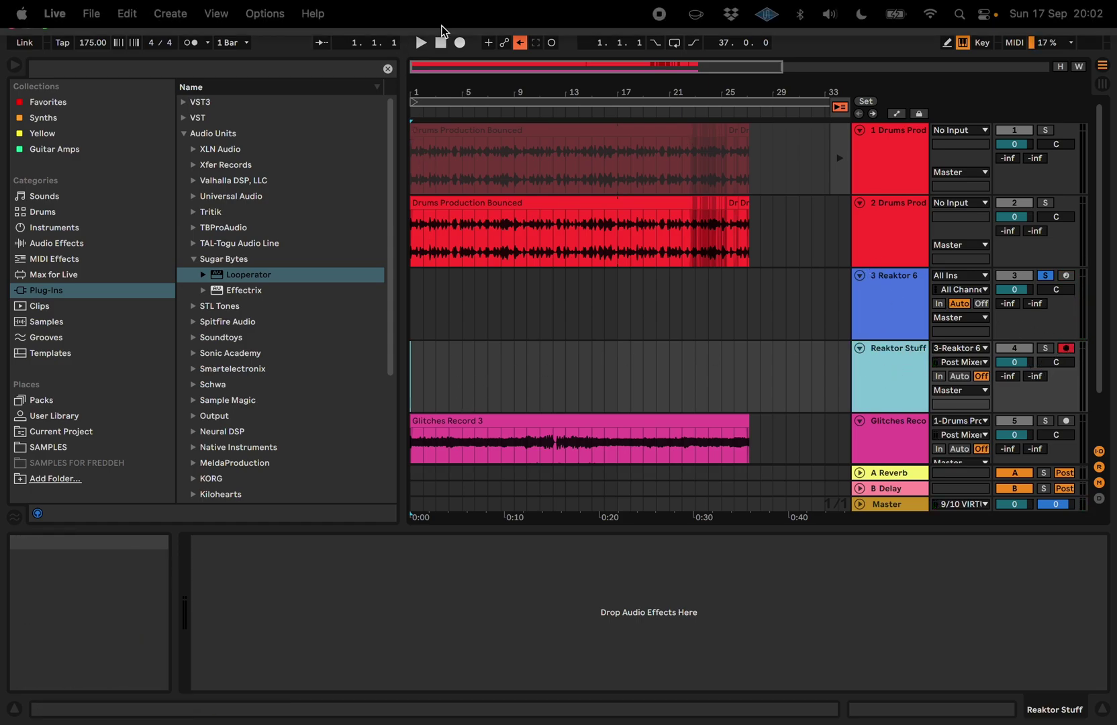
Record the Reaktor output onto Reaktor Stuff from bar 1 while switching Texture's source sample and adjusting its envelope decay.
{"action": "key", "text": "space"}
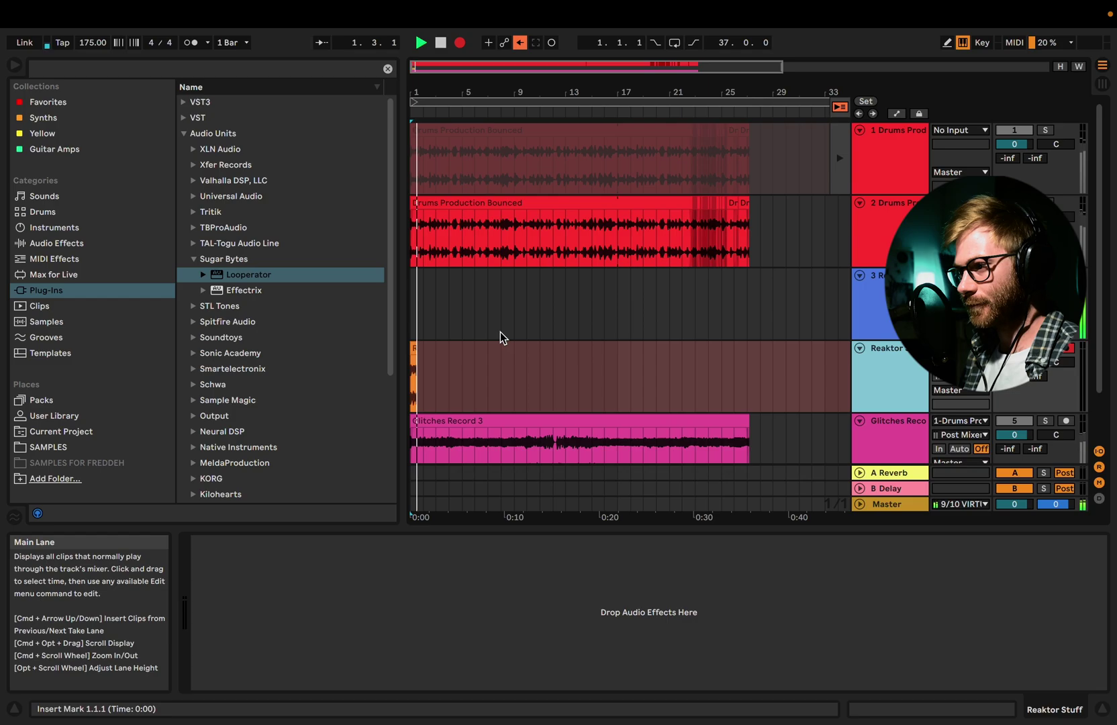
{"action": "key", "text": "Tab"}
{"action": "left_click", "coordinate": [774, 70]}
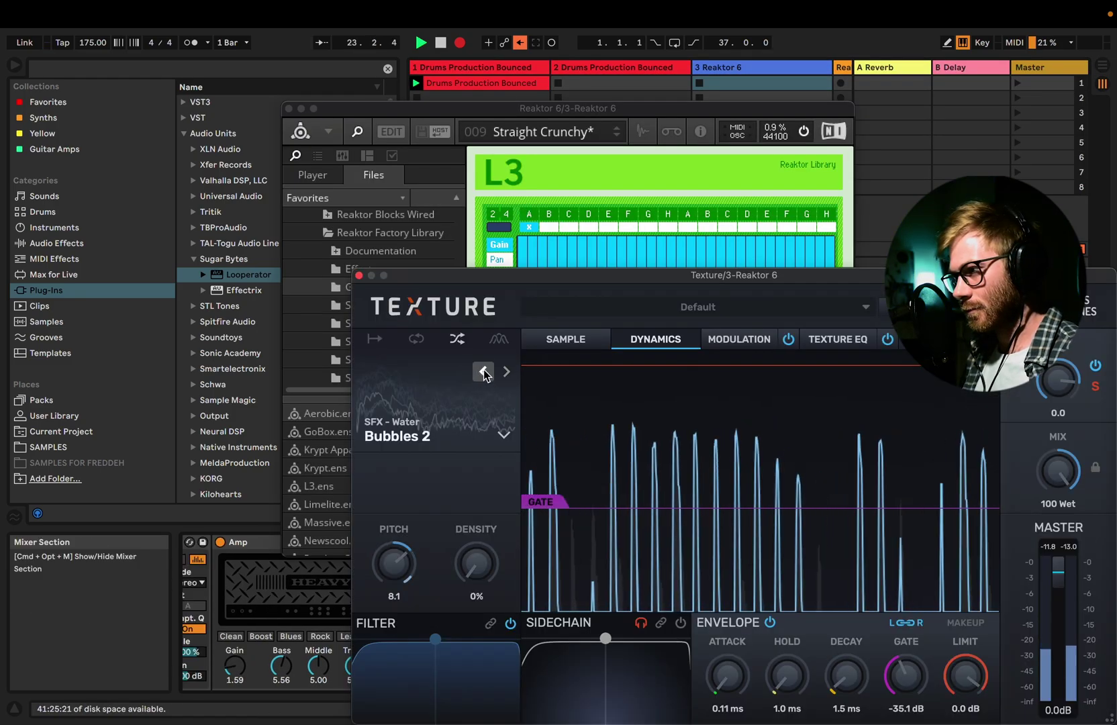
{"action": "left_click", "coordinate": [483, 372]}
{"action": "left_click_drag", "start_coordinate": [846, 674], "coordinate": [856, 541]}
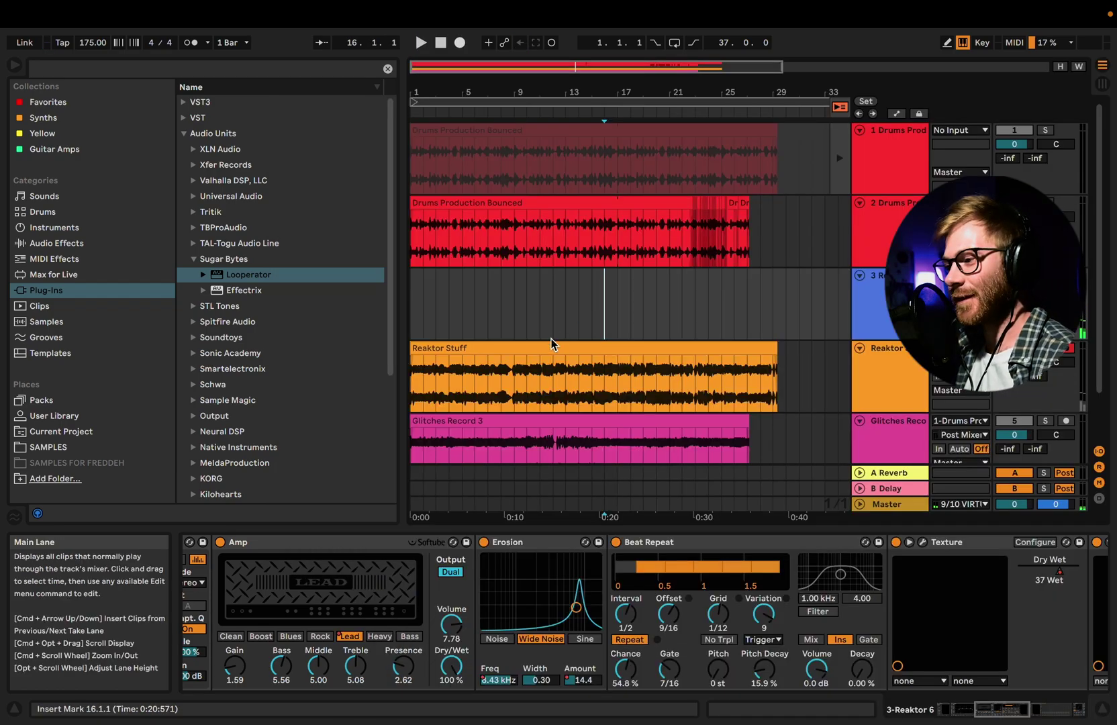
Reveal the Reaktor Stuff recording in Finder, import it into a new Logic Pro track and recolour it yellow.
{"action": "scroll", "coordinate": [537, 376], "scroll_direction": "down", "scroll_amount": 2}
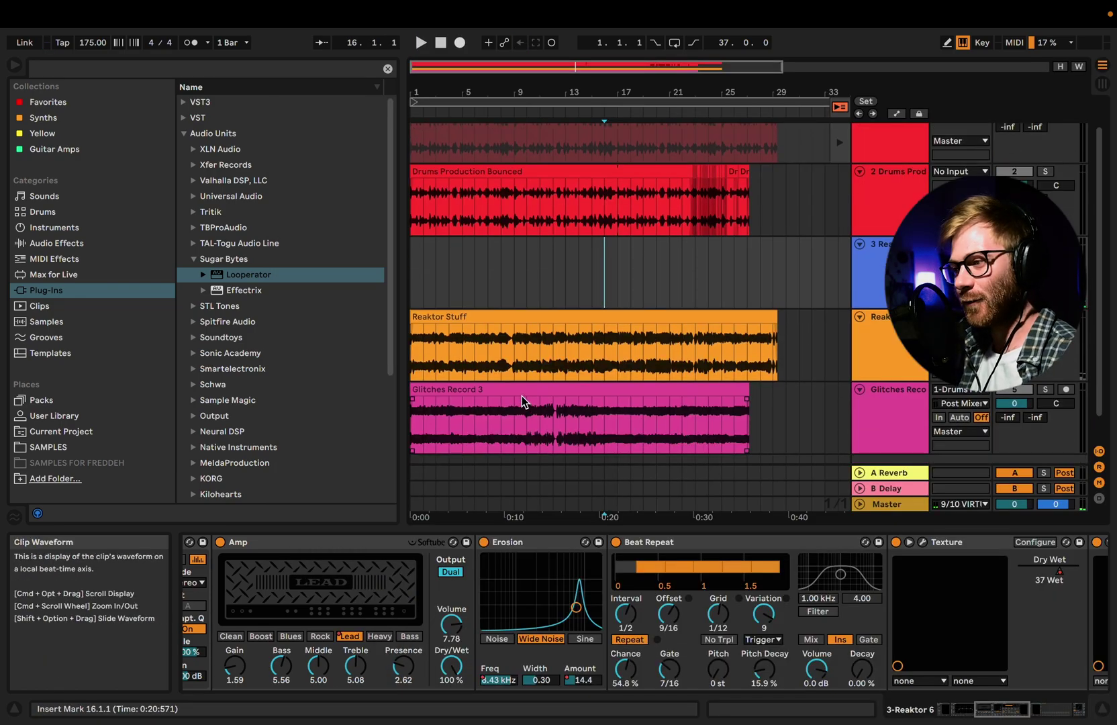
{"action": "scroll", "coordinate": [523, 401], "scroll_direction": "down", "scroll_amount": 2}
{"action": "left_click", "coordinate": [449, 299]}
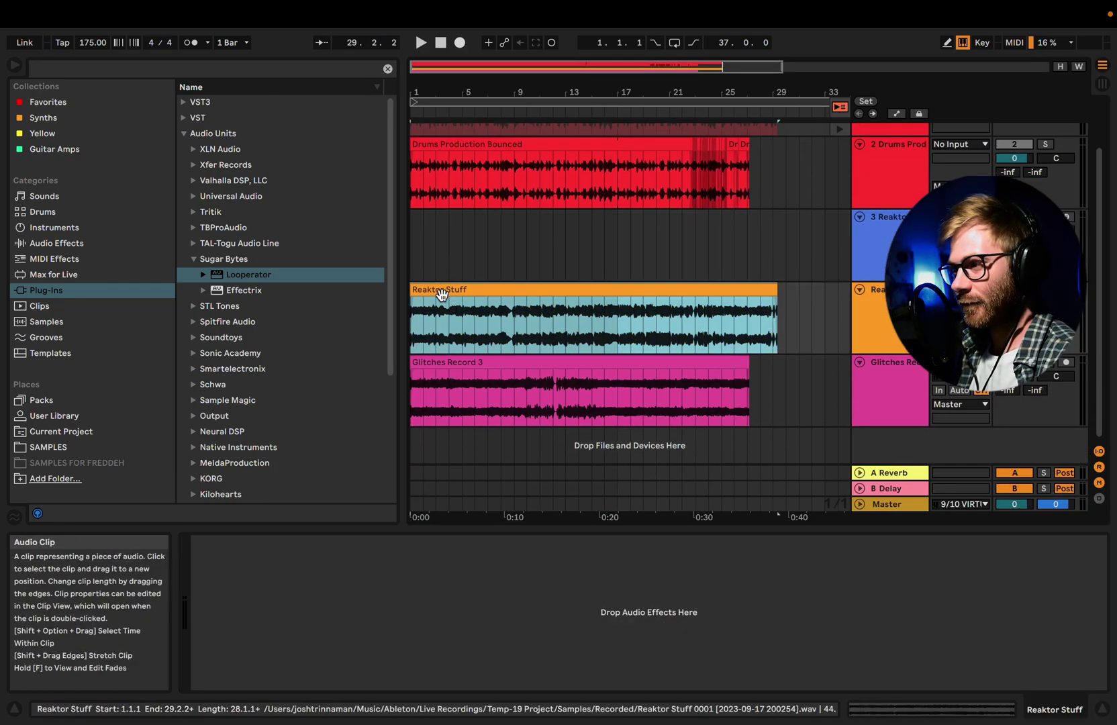
{"action": "right_click", "coordinate": [442, 295]}
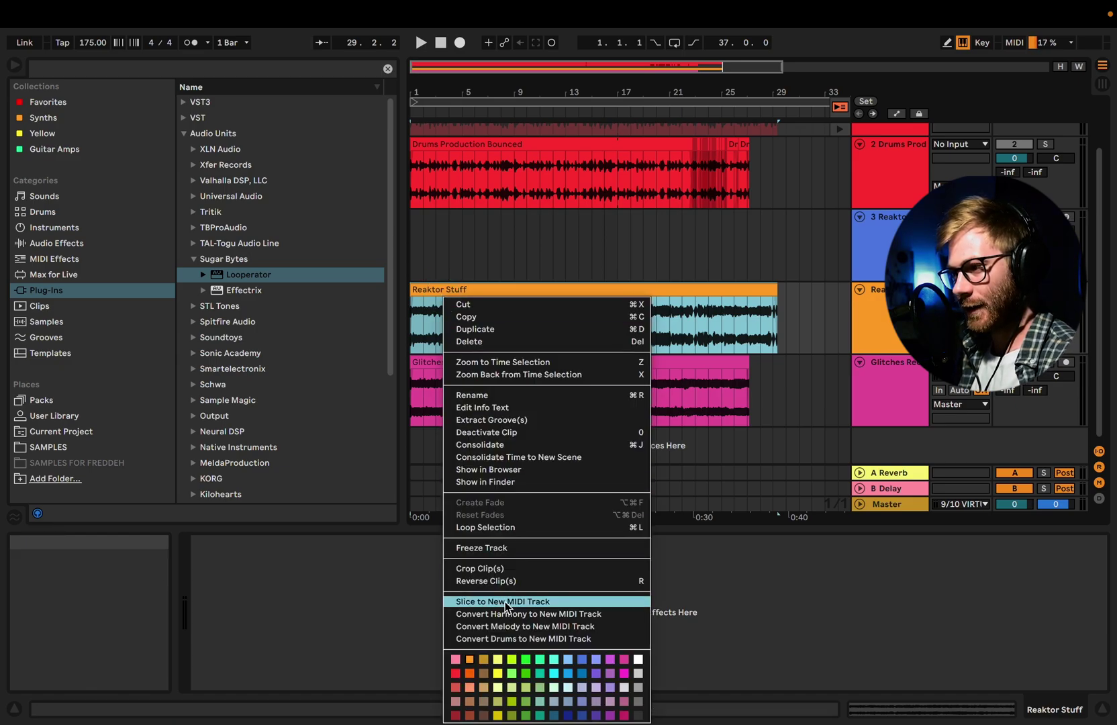
{"action": "left_click", "coordinate": [499, 483]}
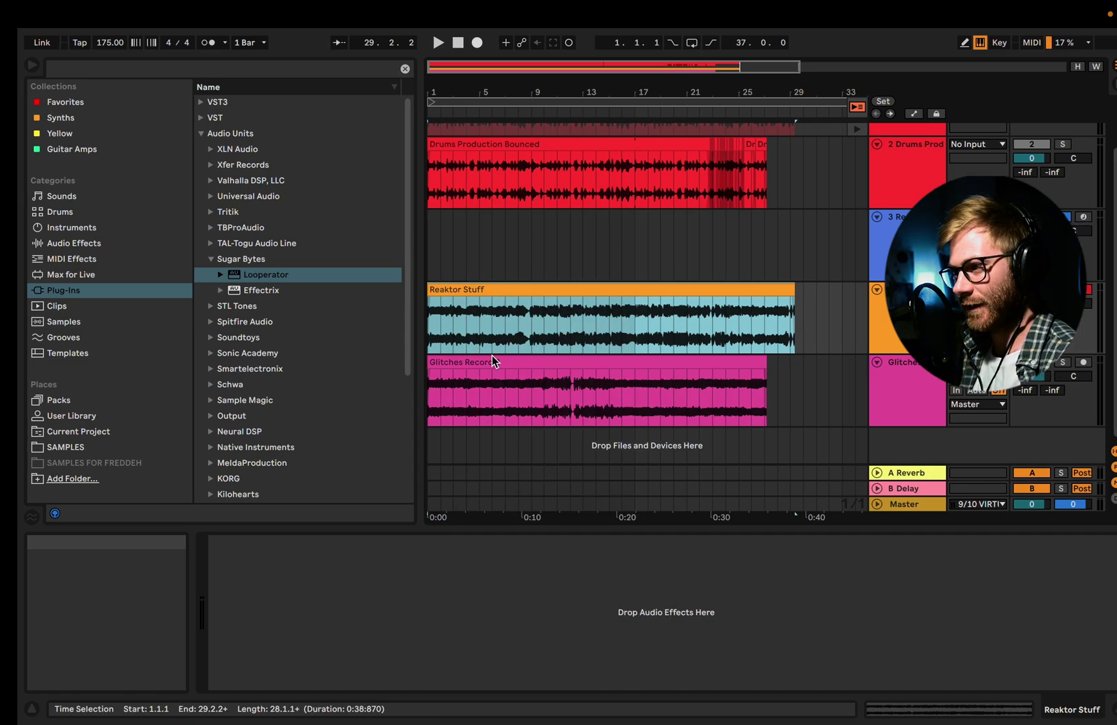
{"action": "left_click_drag", "start_coordinate": [513, 295], "coordinate": [653, 616]}
{"action": "key", "text": "super+Tab"}
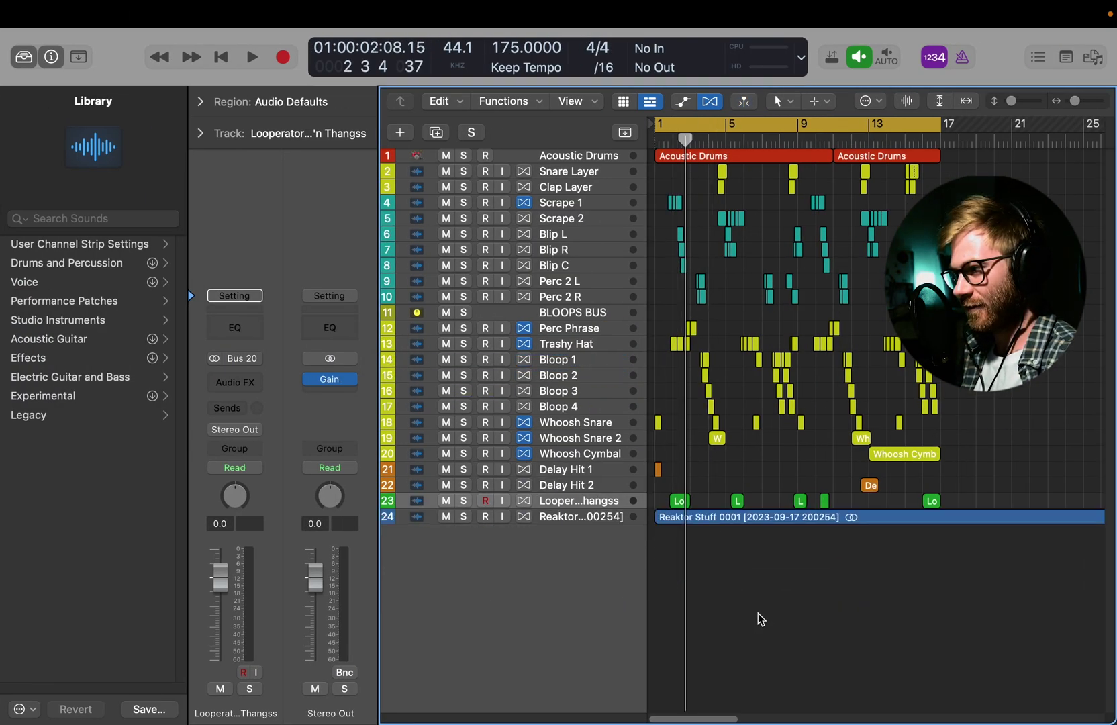
{"action": "key", "text": "alt+c"}
{"action": "key", "text": "super+Tab"}
Reveal the Glitches Record 3 clip's file in Finder and bring it into the Logic Pro project.
{"action": "left_click", "coordinate": [486, 400]}
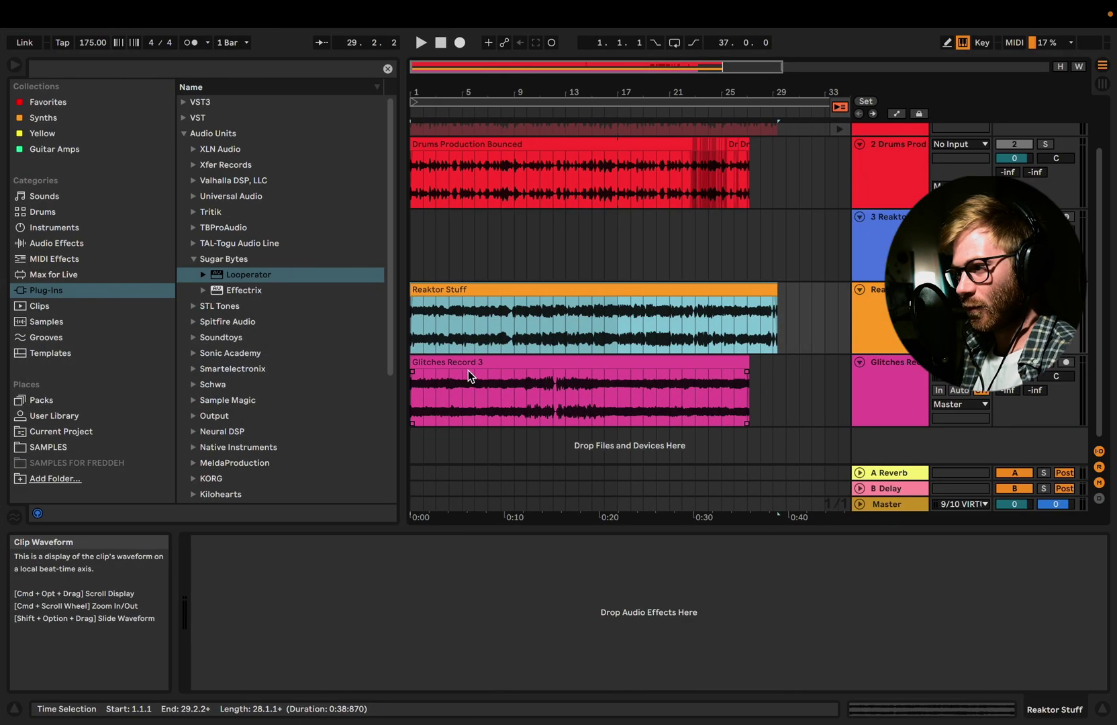
{"action": "right_click", "coordinate": [543, 366]}
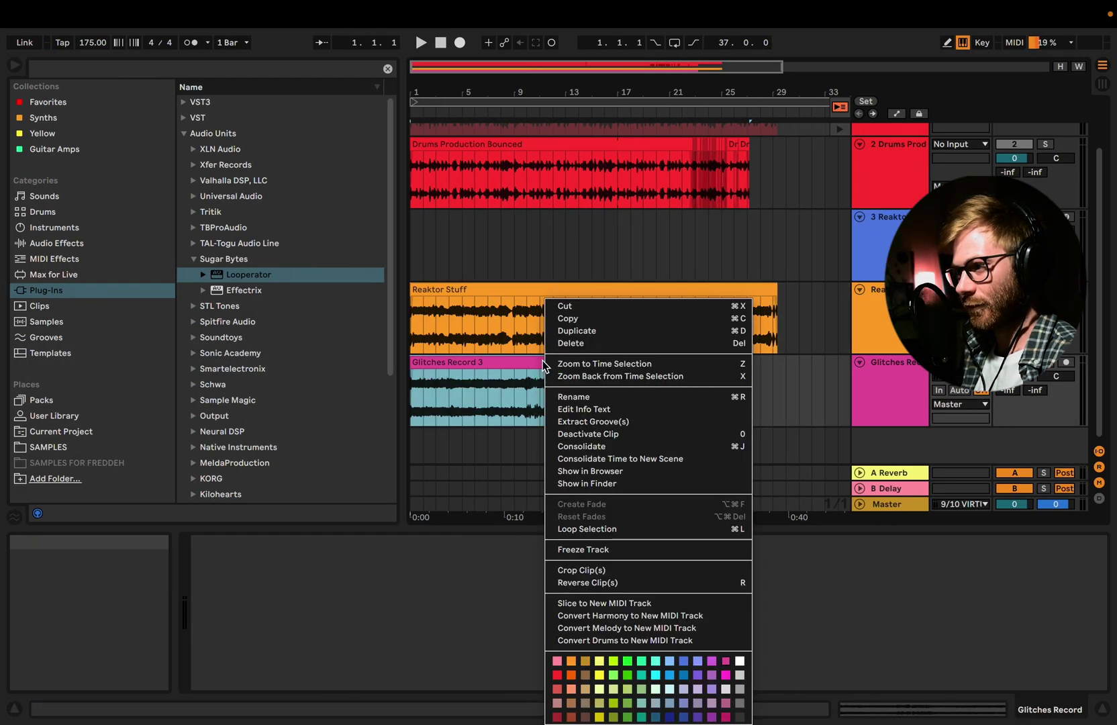
{"action": "left_click", "coordinate": [594, 484]}
{"action": "left_click_drag", "start_coordinate": [510, 257], "coordinate": [660, 660]}
{"action": "key", "text": "super+Tab"}
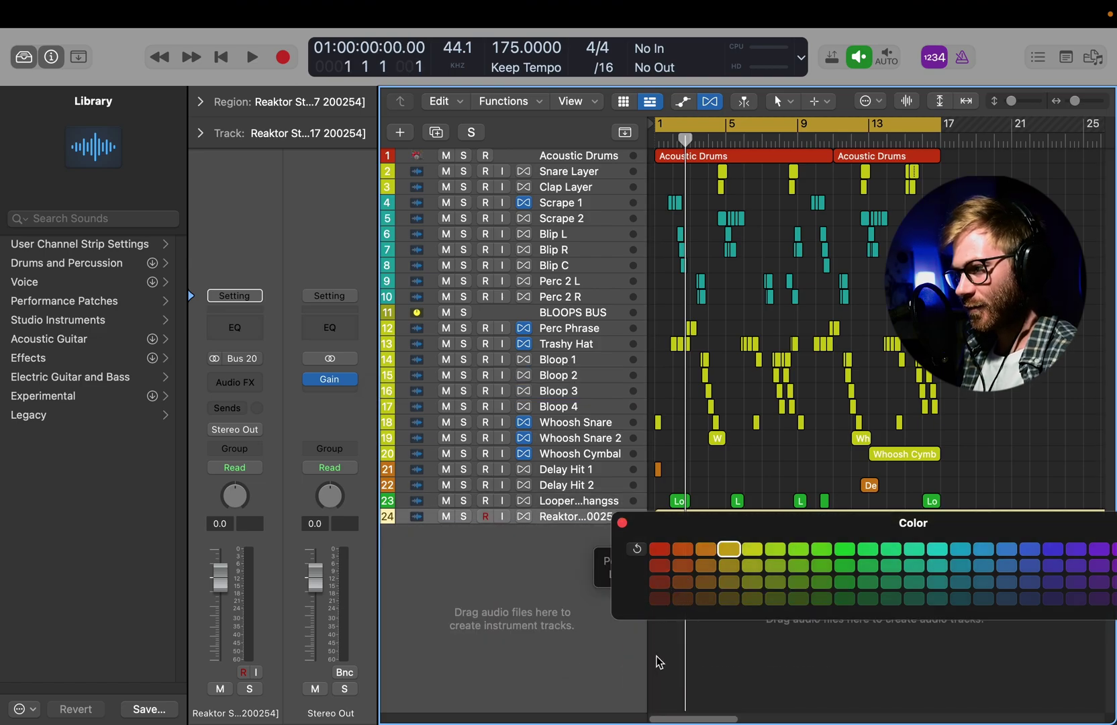
Mute the Glitches Record track and lower the Reaktor Stuff track's volume to about -2.3 dB during playback.
{"action": "left_click", "coordinate": [705, 572], "text": "ctrl+alt"}
{"action": "left_click", "coordinate": [730, 660], "text": "ctrl+alt"}
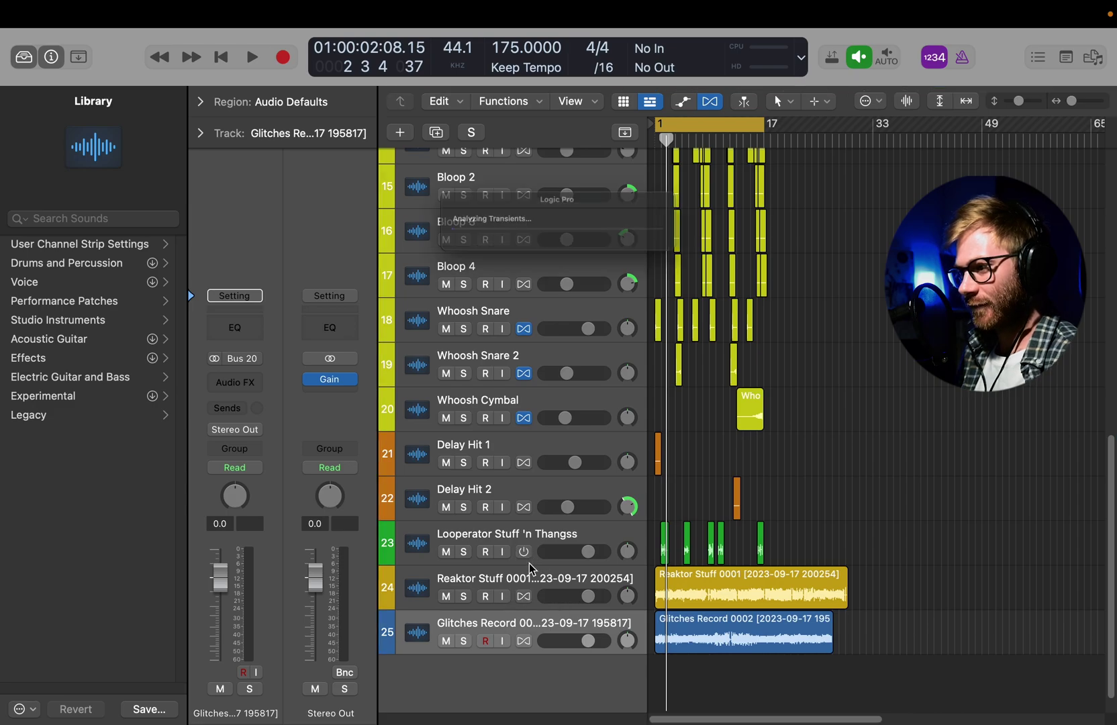
{"action": "left_click", "coordinate": [522, 584]}
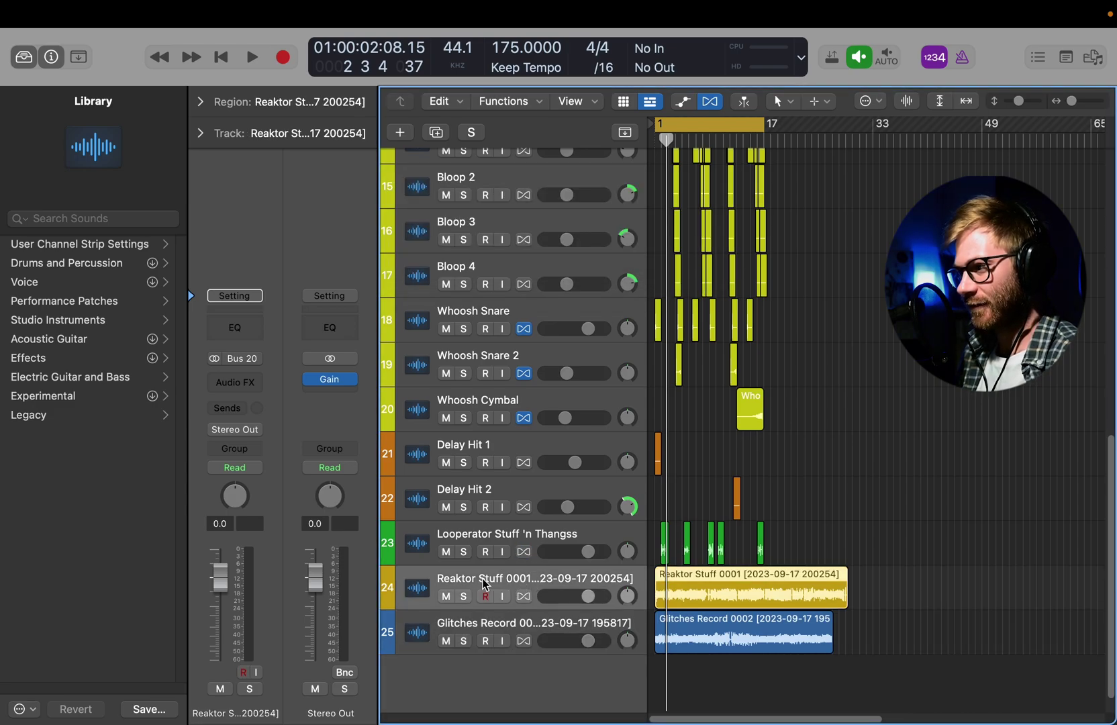
{"action": "key", "text": "super+Right"}
{"action": "left_click", "coordinate": [446, 640]}
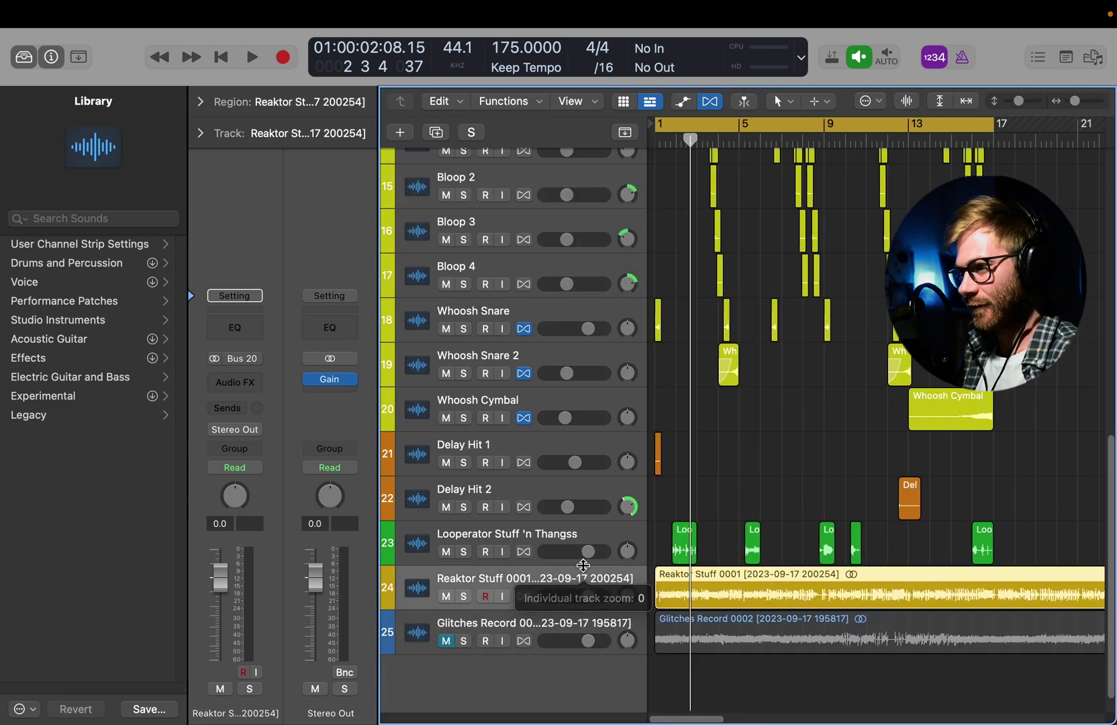
{"action": "key", "text": "space"}
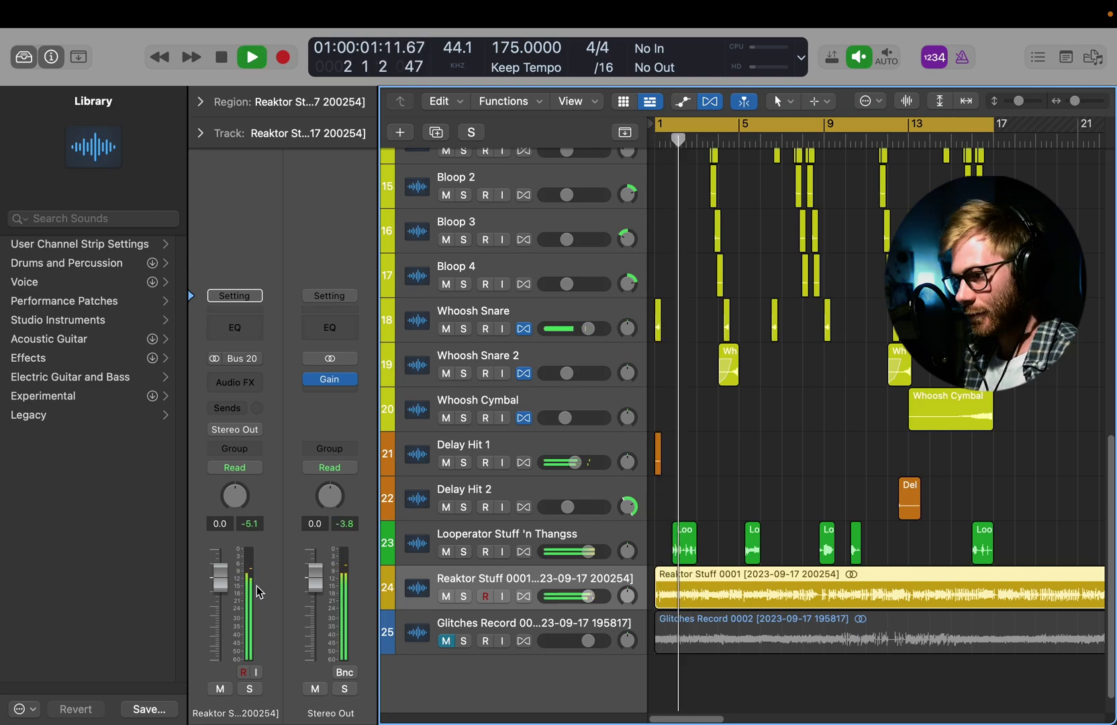
{"action": "left_click_drag", "start_coordinate": [588, 596], "coordinate": [582, 596]}
Switch to the Scissors tool for cutting the Reaktor Stuff region.
{"action": "key", "text": "super+Right"}
{"action": "key", "text": "super+Down"}
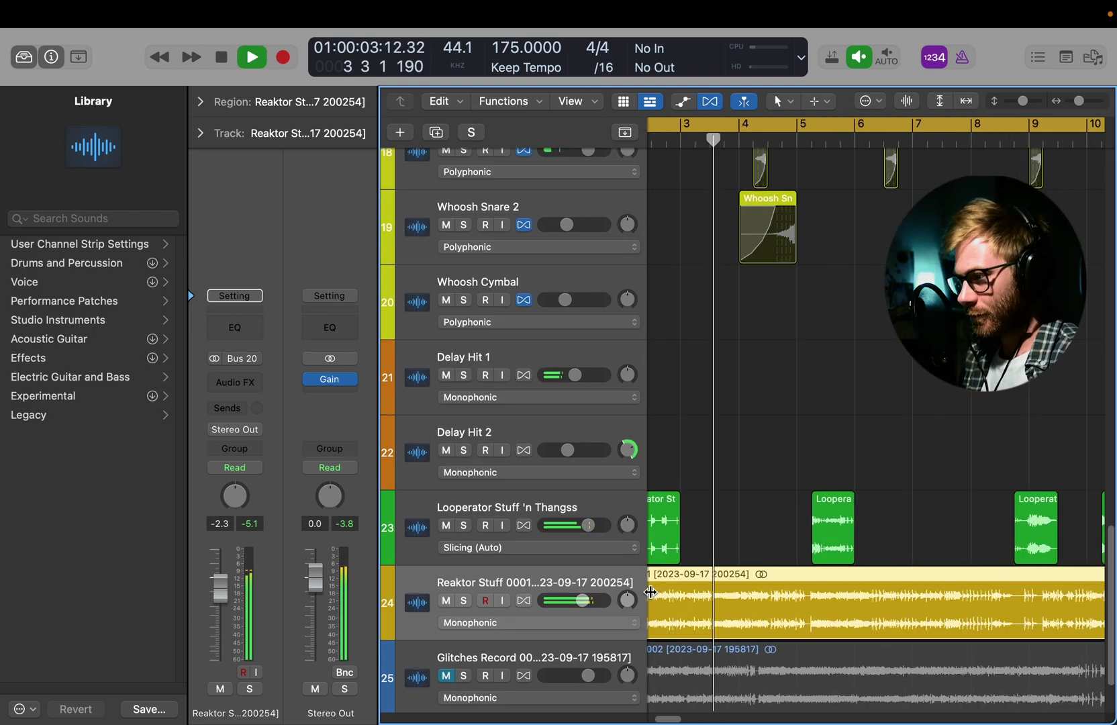
{"action": "key", "text": "super+Down"}
{"action": "key", "text": "super+Right"}
{"action": "key", "text": "t"}
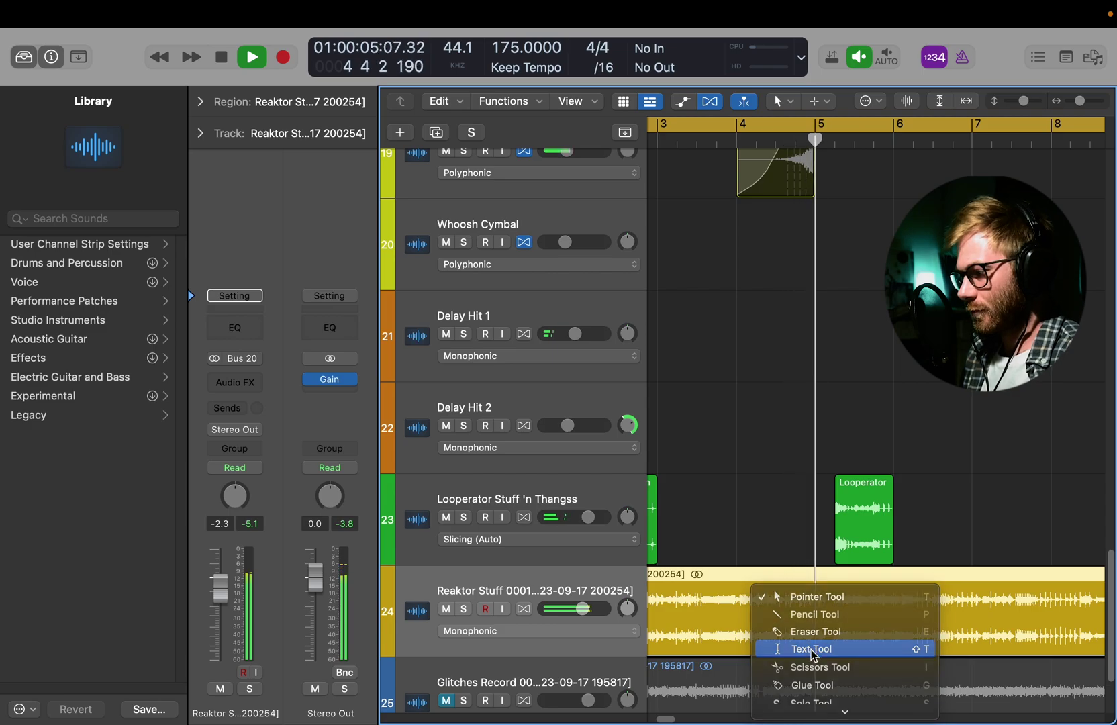
{"action": "left_click", "coordinate": [813, 649]}
{"action": "key", "text": "t"}
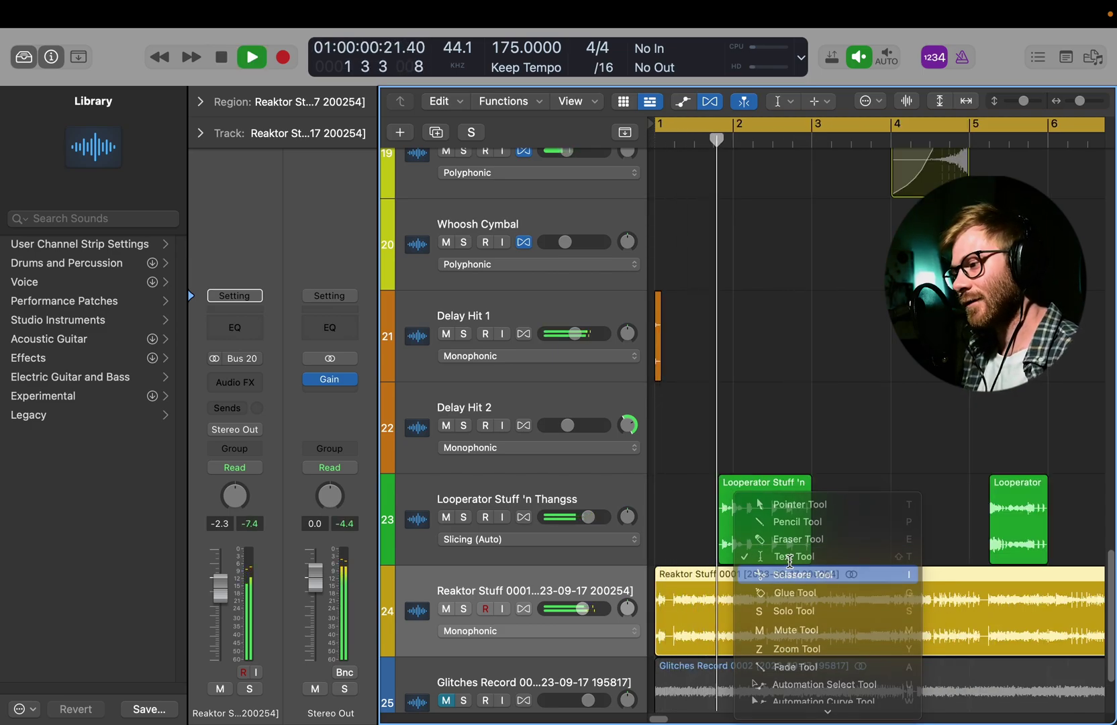
{"action": "left_click", "coordinate": [790, 574]}
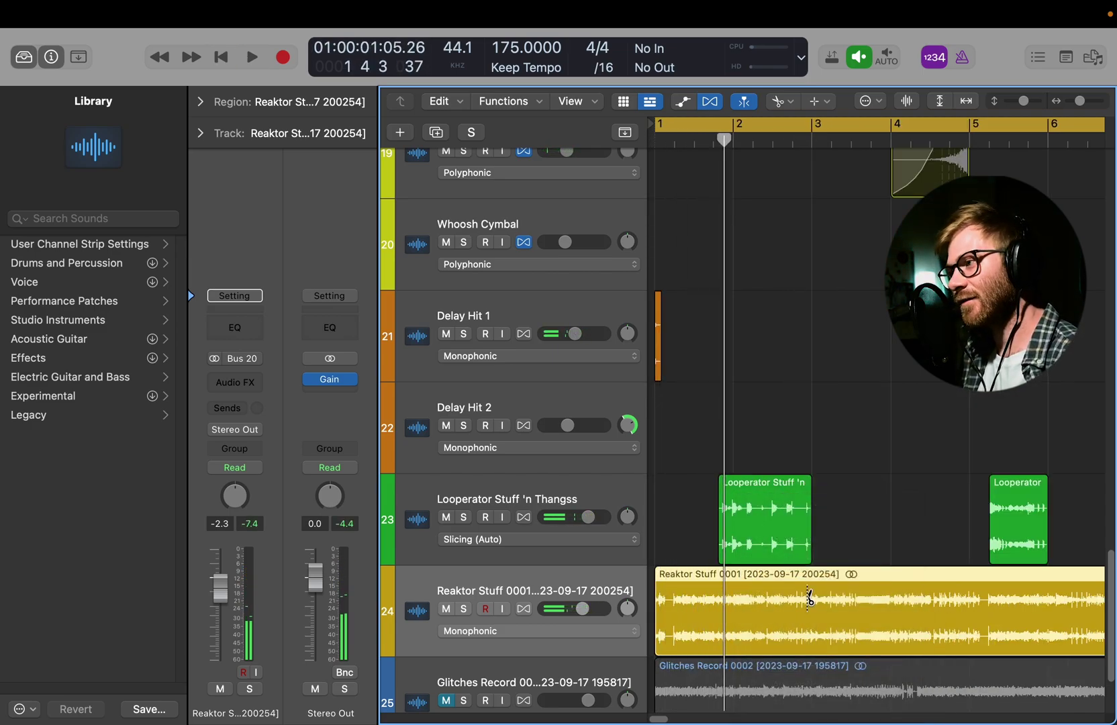
Move the Reaktor Stuff track directly below the Acoustic Drums track.
{"action": "key", "text": "super+Up"}
{"action": "key", "text": "super+Left"}
{"action": "left_click_drag", "start_coordinate": [578, 594], "coordinate": [585, 185]}
{"action": "key", "text": "super+Down"}
{"action": "key", "text": "super+Right"}
{"action": "scroll", "coordinate": [901, 343], "scroll_direction": "up", "scroll_amount": 2}
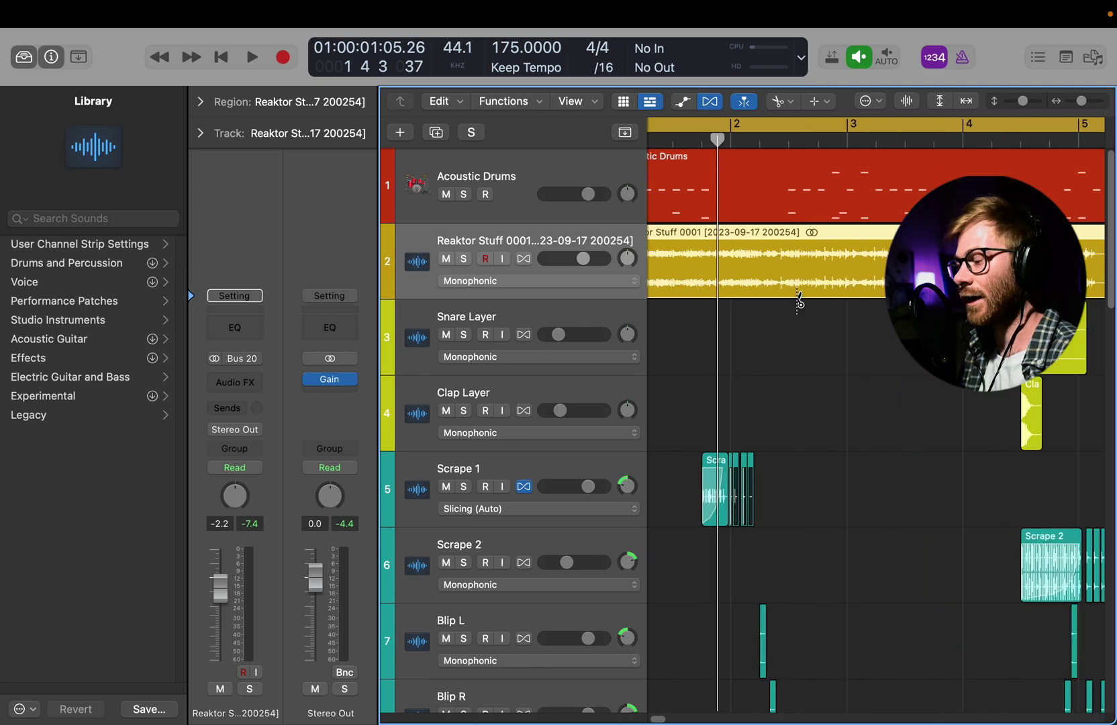
Try splitting the Reaktor Stuff region at 1 4 2 1 and removing the part before the cut.
{"action": "scroll", "coordinate": [745, 236], "scroll_direction": "left", "scroll_amount": 2}
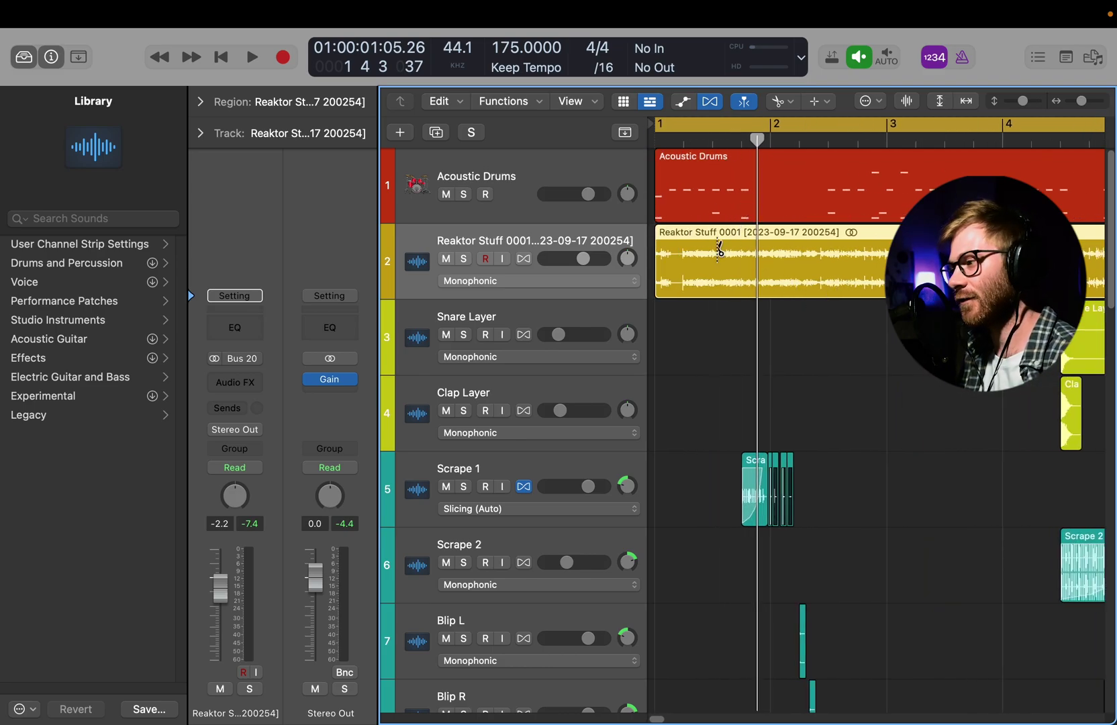
{"action": "scroll", "coordinate": [715, 242], "scroll_direction": "up", "scroll_amount": 3}
{"action": "left_click", "coordinate": [788, 281]}
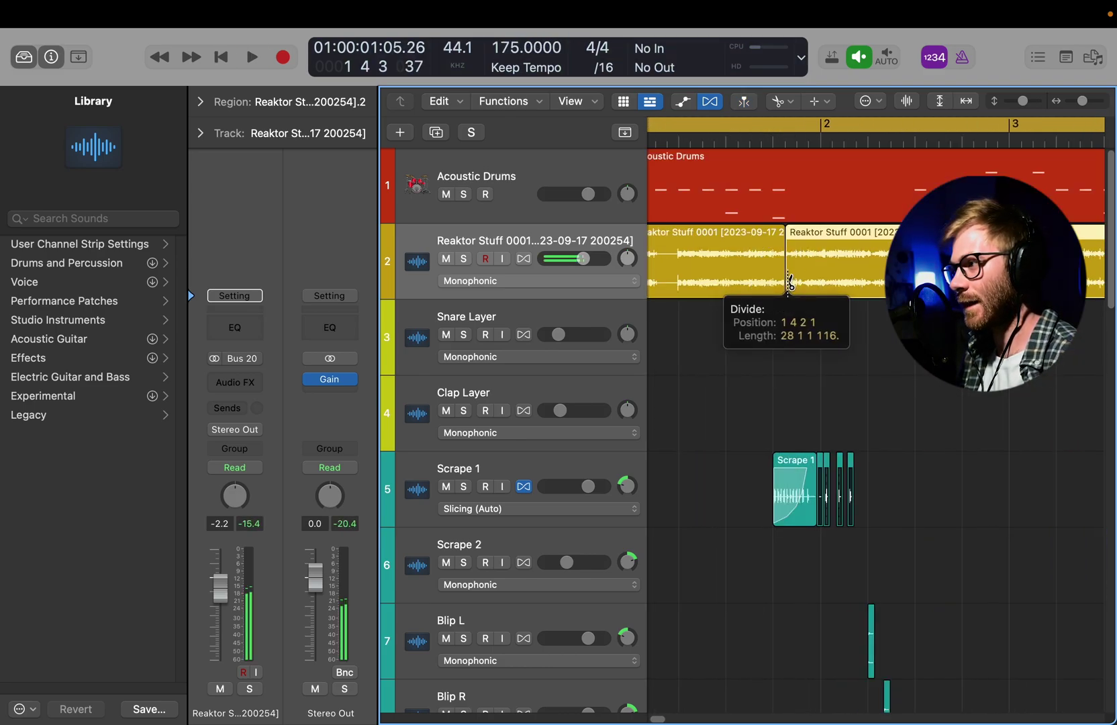
{"action": "key", "text": "BackSpace"}
{"action": "scroll", "coordinate": [805, 296], "scroll_direction": "down", "scroll_amount": 3}
{"action": "key", "text": "t"}
{"action": "left_click", "coordinate": [726, 272]}
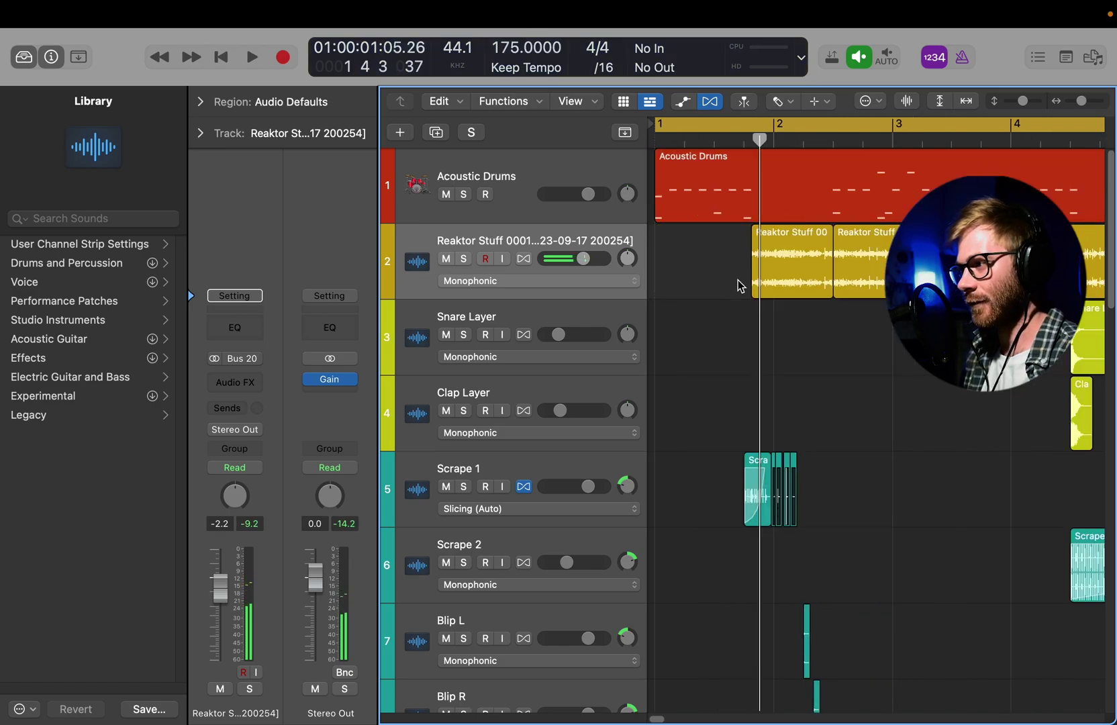
Try muting the remainder of the Reaktor Stuff recording and play the first slice against the drums.
{"action": "key", "text": "ctrl+m"}
{"action": "key", "text": "space"}
{"action": "key", "text": "t"}
{"action": "key", "text": "t"}
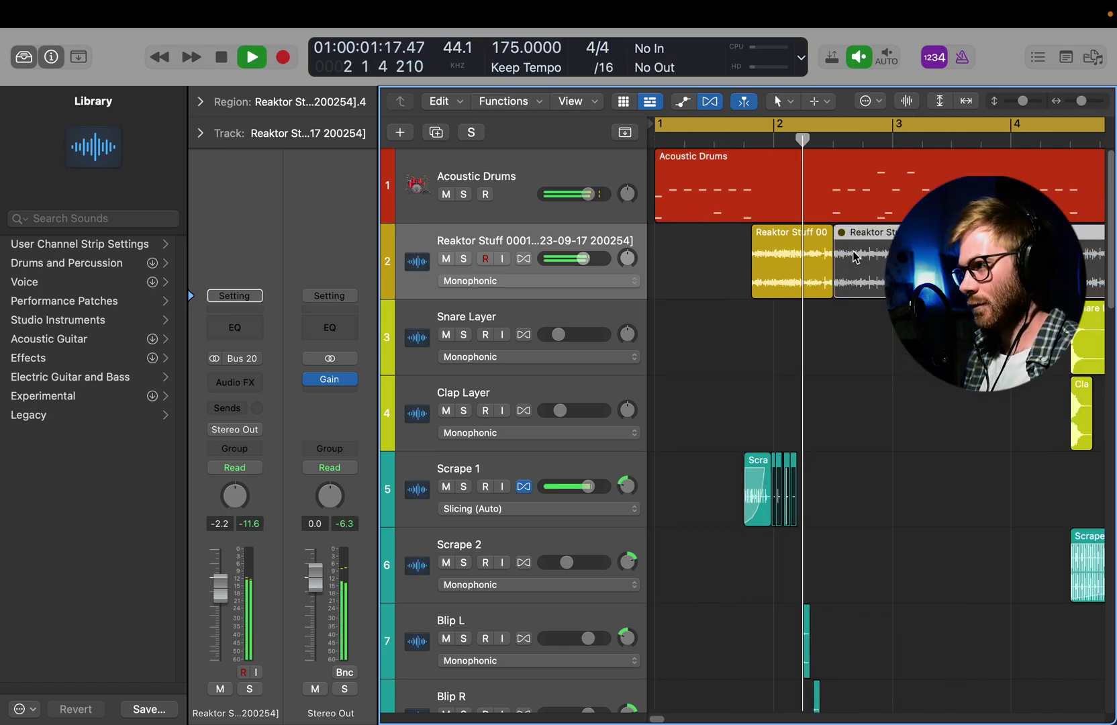
{"action": "key", "text": "space"}
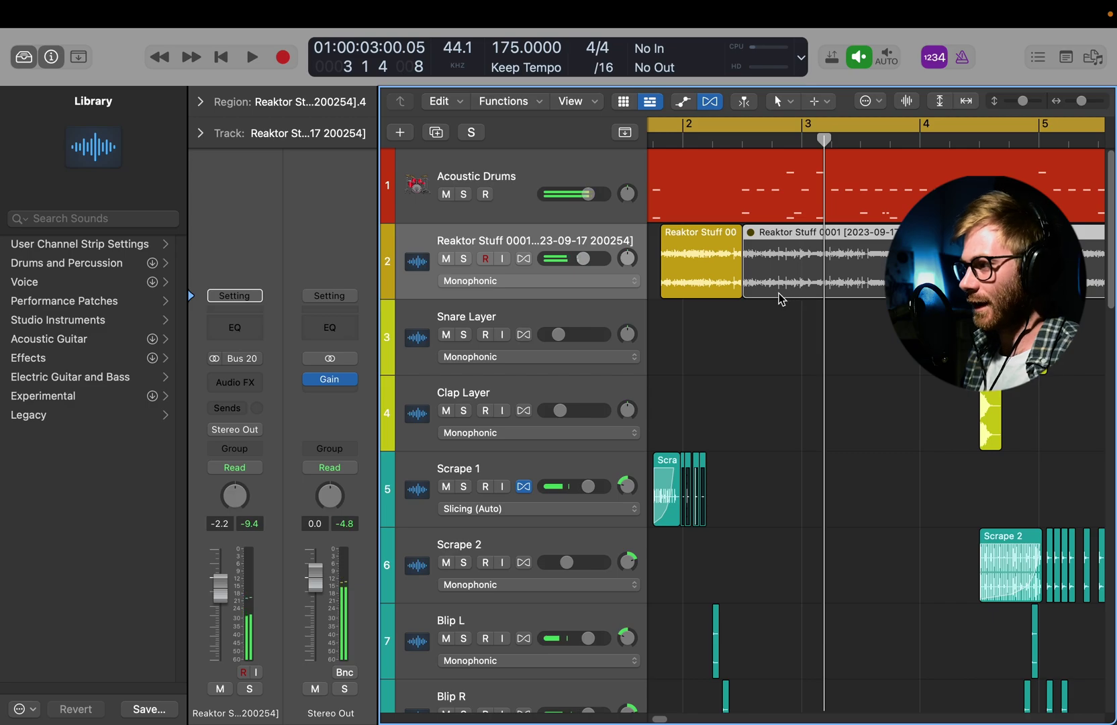
Try cutting another short slice out of the muted Reaktor Stuff remainder between bars 3 and 4.
{"action": "key", "text": "t"}
{"action": "left_click", "coordinate": [900, 356]}
{"action": "left_click_drag", "start_coordinate": [866, 271], "coordinate": [869, 272]}
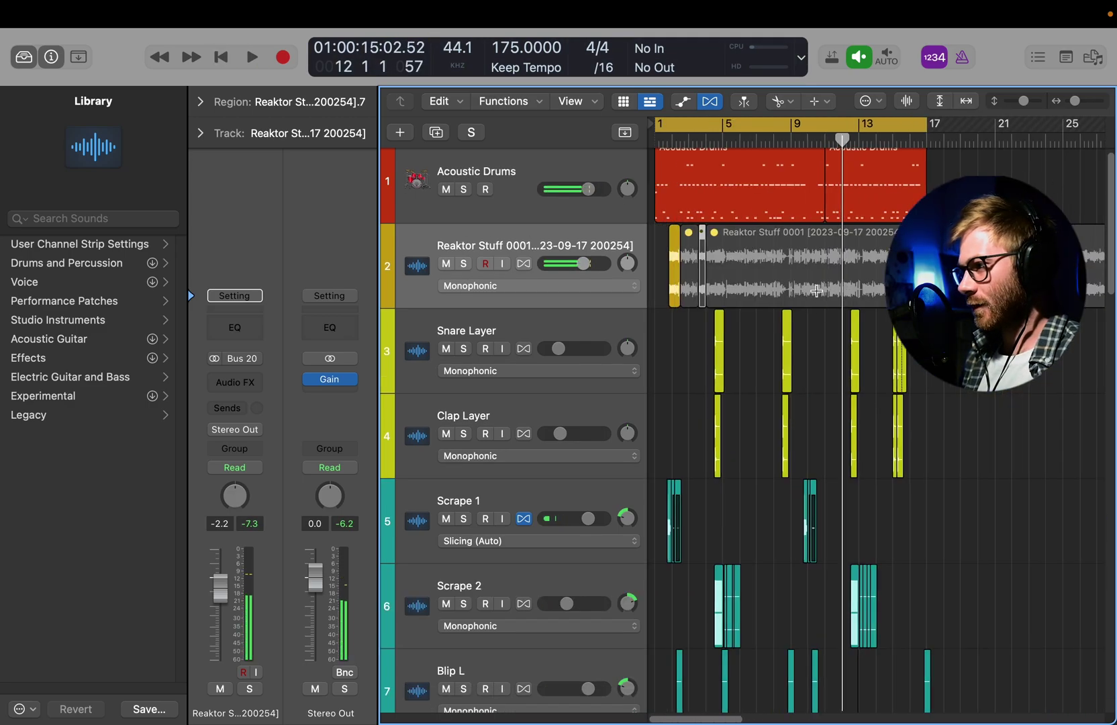
{"action": "key", "text": "t"}
{"action": "key", "text": "t"}
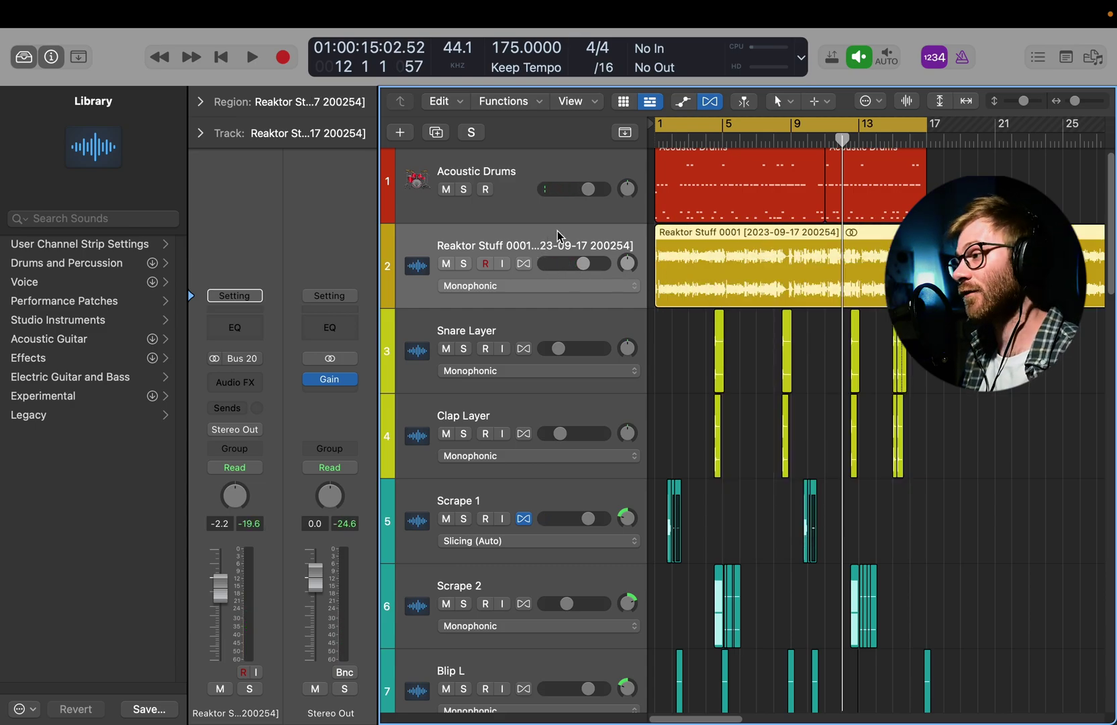
Play the arrangement from bar 1 and split the Reaktor Stuff region at 4 3 1 1, where the first snare starts.
{"action": "key", "text": "Return"}
{"action": "key", "text": "space"}
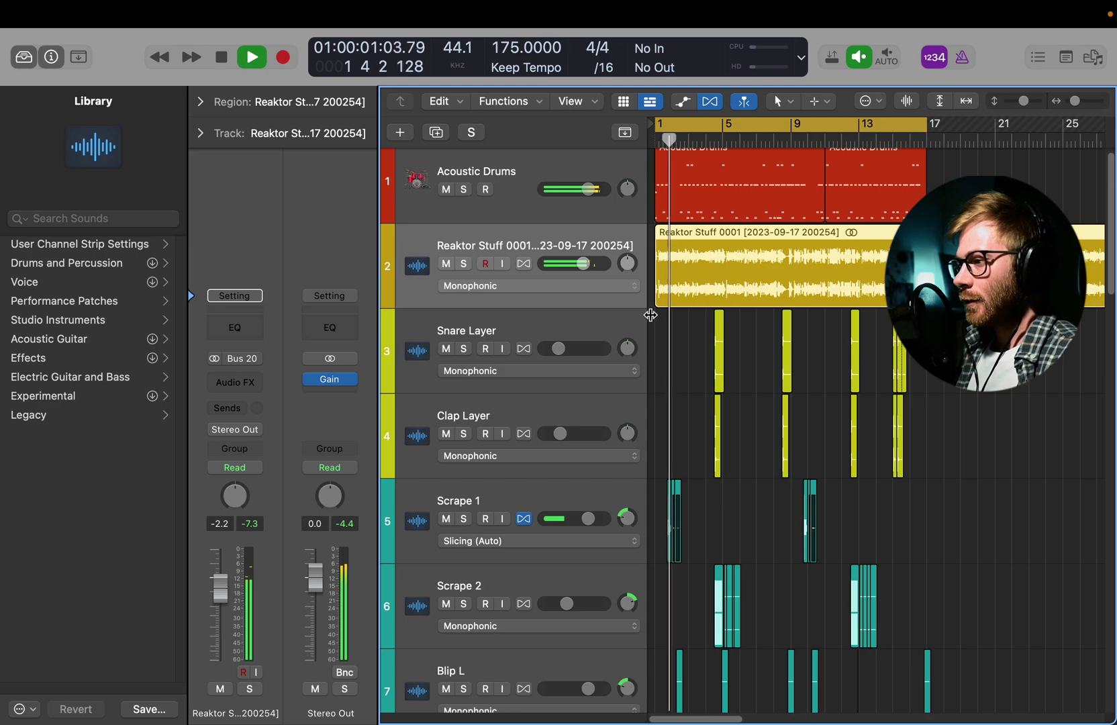
{"action": "key", "text": "super+Down"}
{"action": "key", "text": "t"}
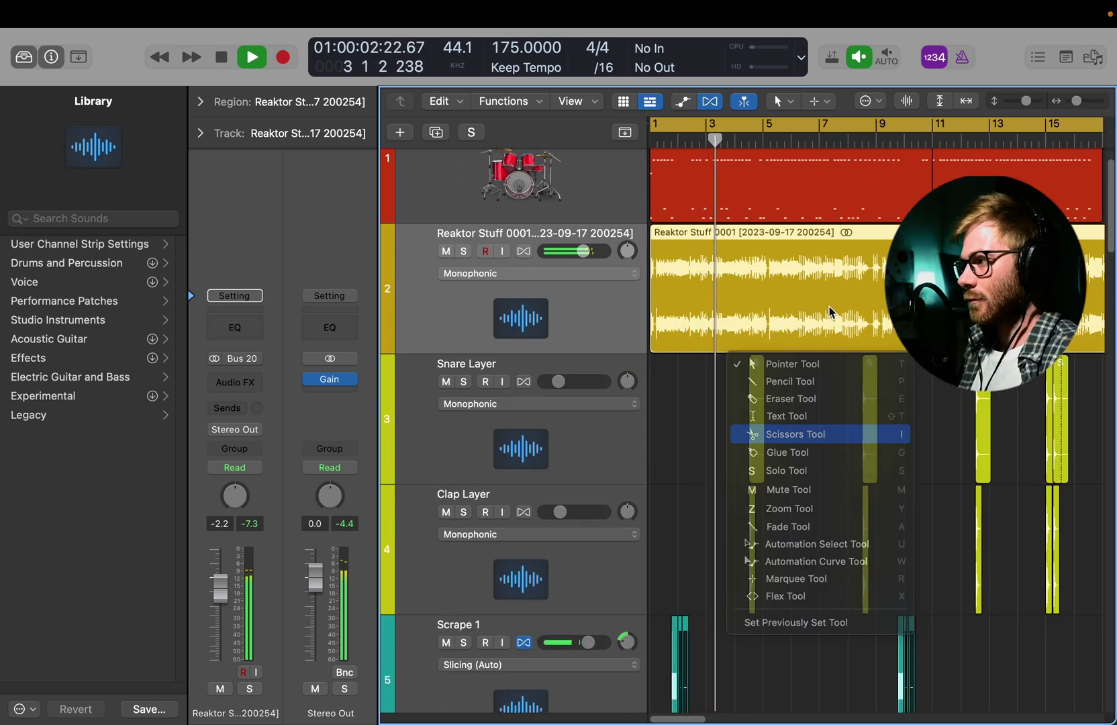
{"action": "key", "text": "i"}
{"action": "key", "text": "super+Right"}
{"action": "key", "text": "super+Right"}
{"action": "key", "text": "super+Right"}
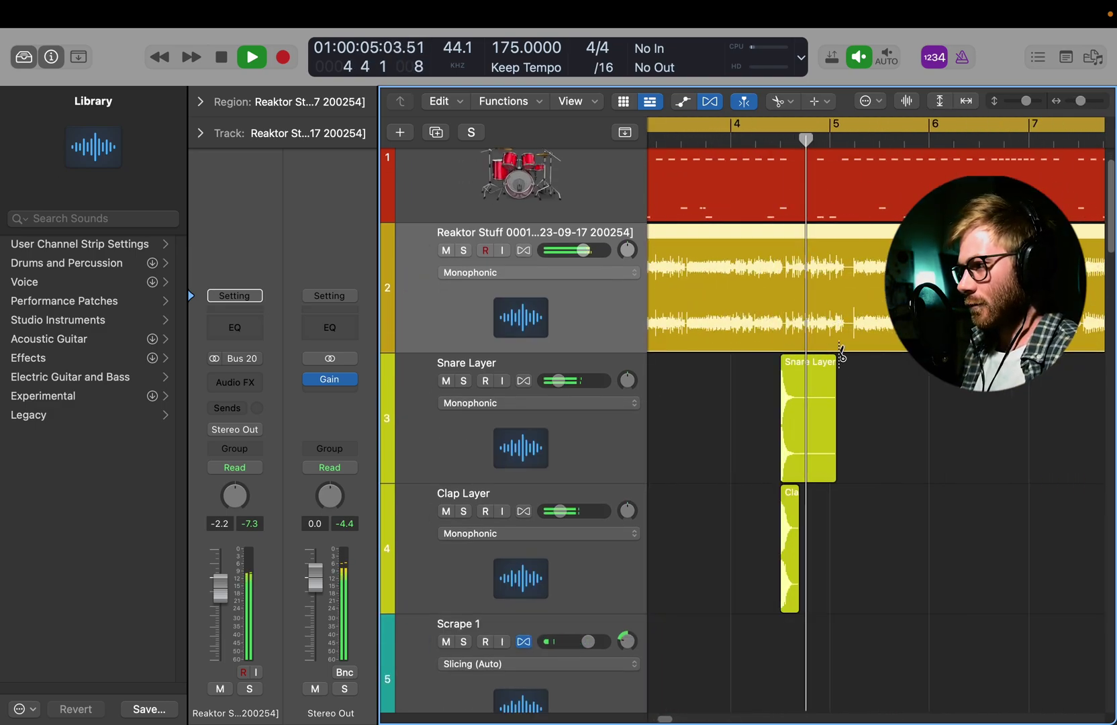
{"action": "key", "text": "t"}
{"action": "left_click", "coordinate": [903, 469]}
{"action": "left_click", "coordinate": [781, 299]}
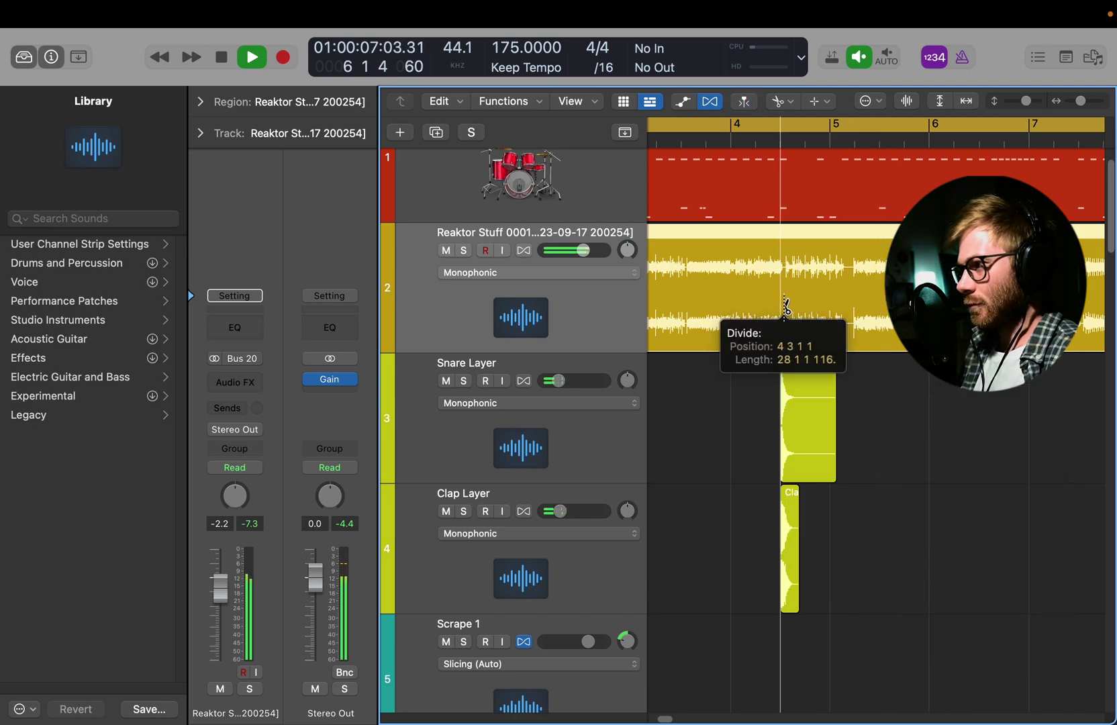
Continue splitting the Reaktor Stuff recording, including at 6 2 2 1, and erase unwanted pieces to leave only short glitch slices.
{"action": "left_click", "coordinate": [822, 315]}
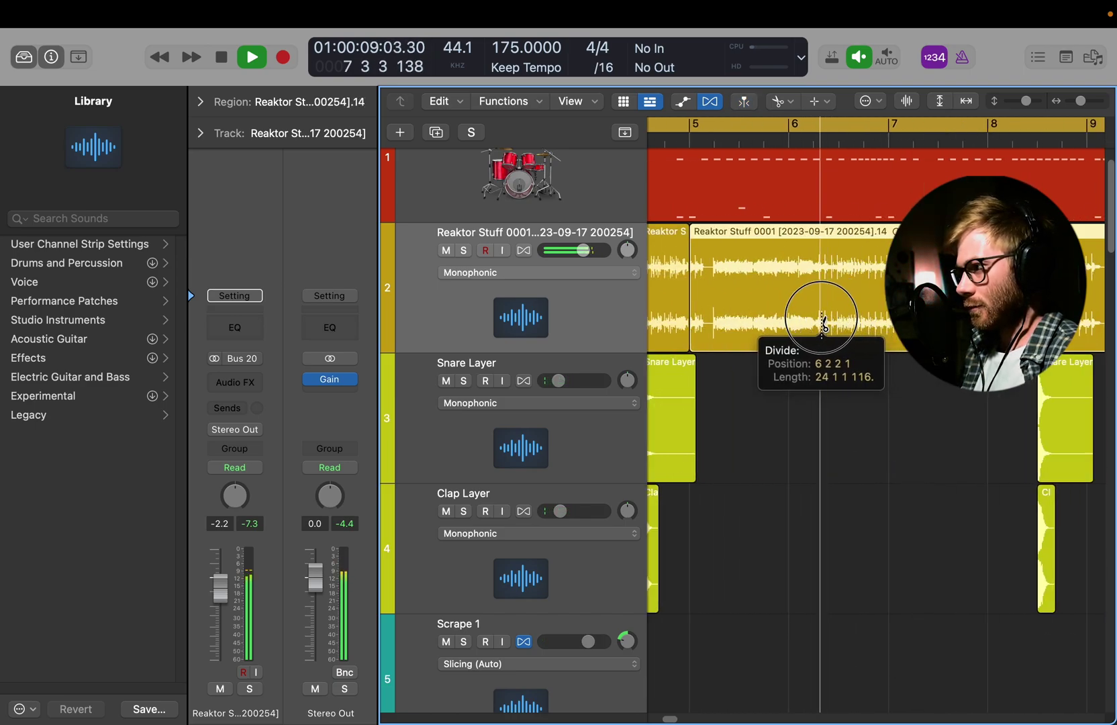
{"action": "left_click_drag", "start_coordinate": [824, 323], "coordinate": [940, 328]}
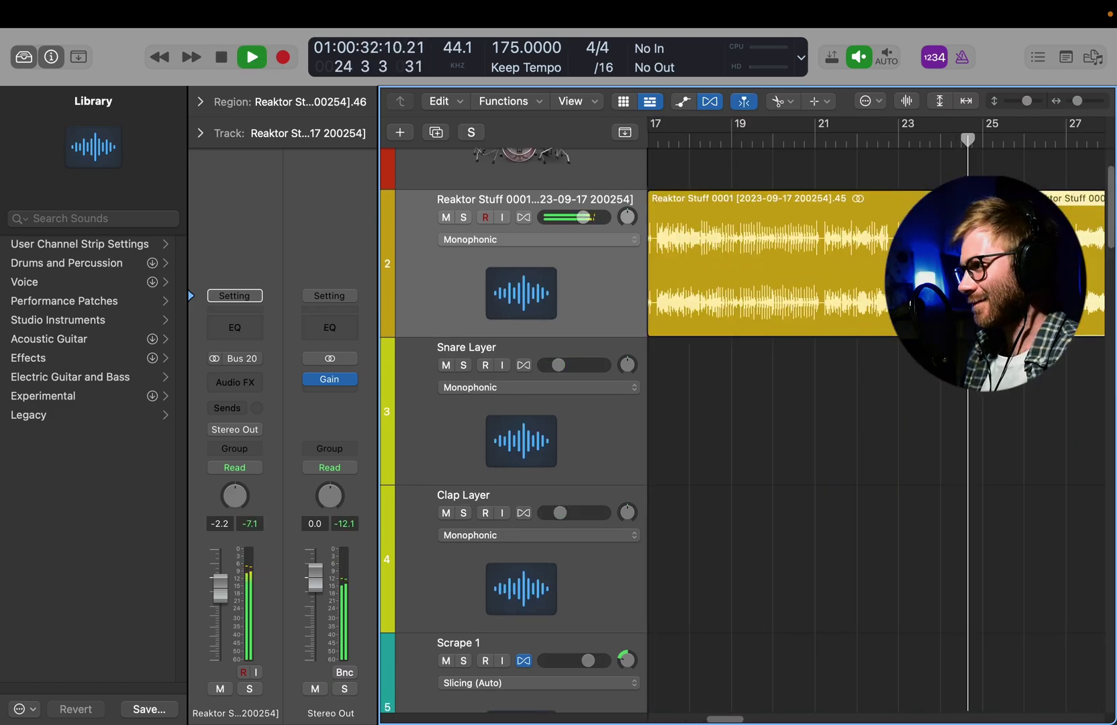
{"action": "left_click_drag", "start_coordinate": [898, 282], "coordinate": [898, 282]}
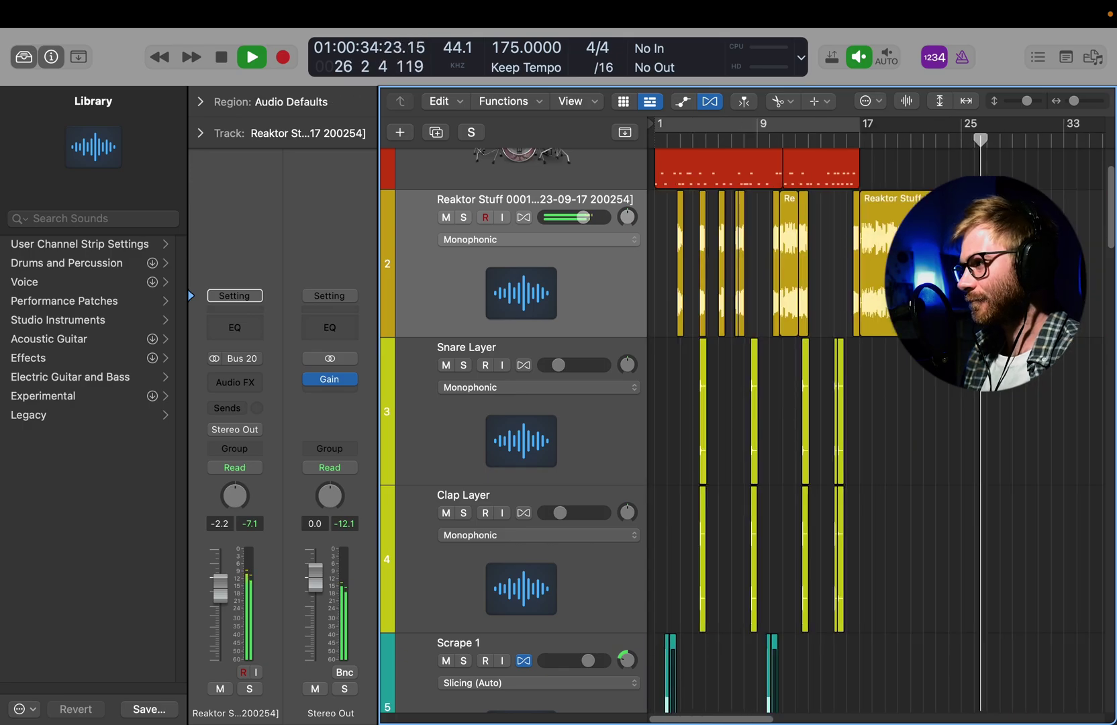
{"action": "key", "text": "t"}
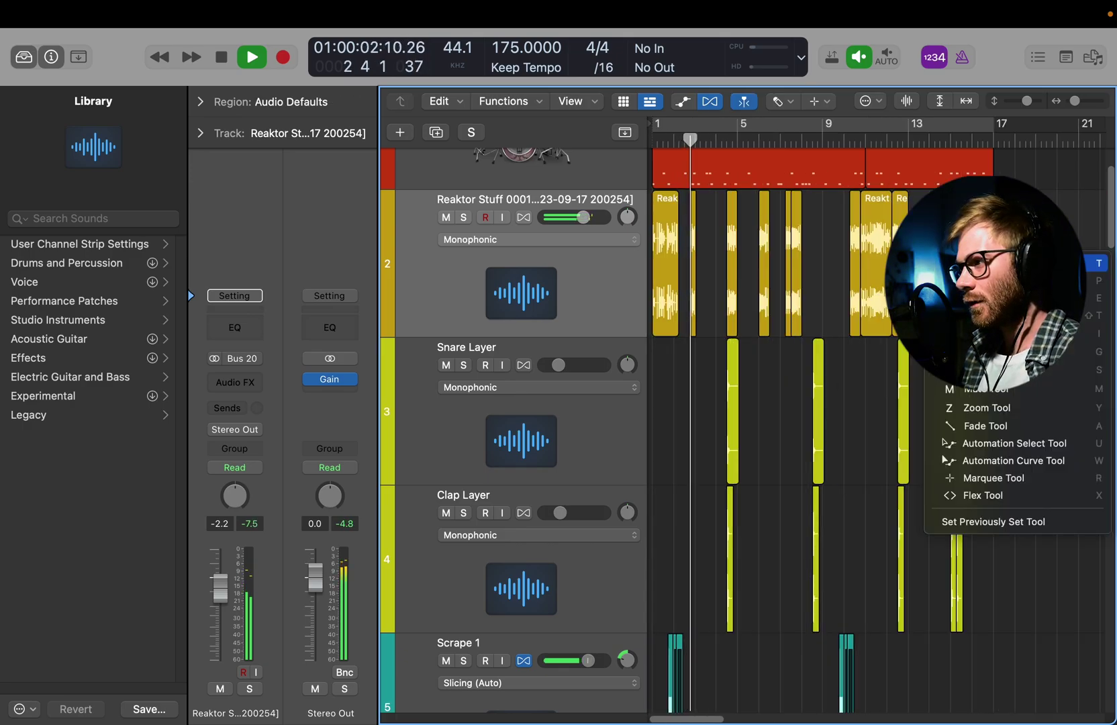
{"action": "key", "text": "t"}
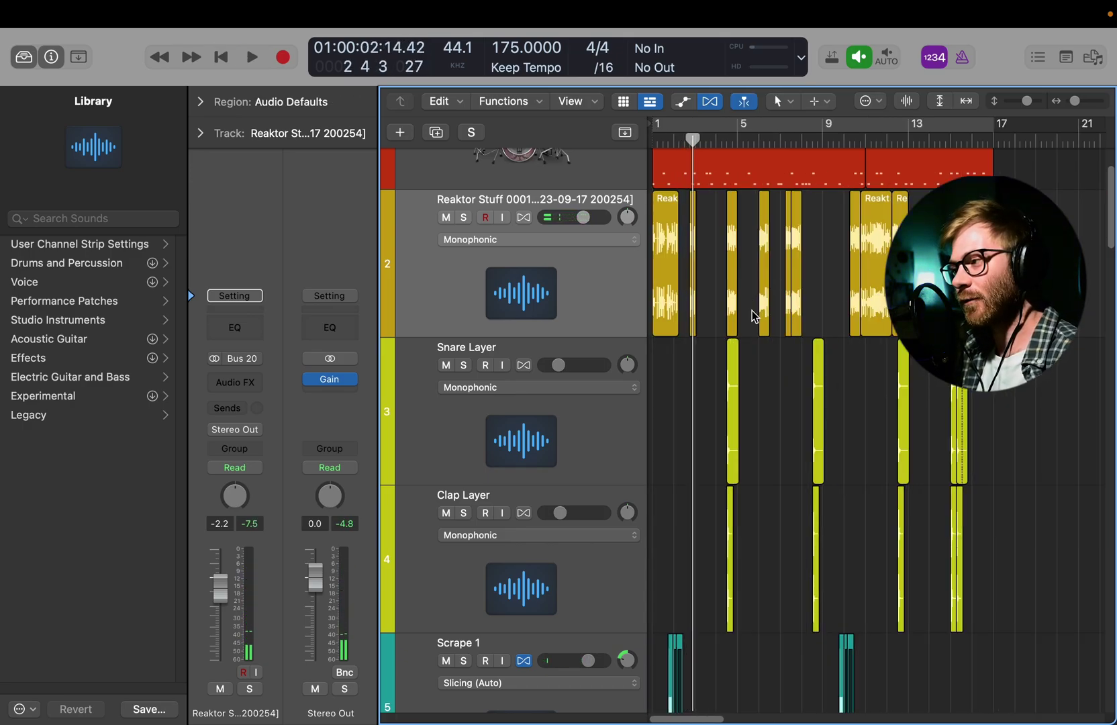
Move the Reaktor Stuff track to the end of the track list, below Glitches Record.
{"action": "key", "text": "super+Up"}
{"action": "key", "text": "super+Up"}
{"action": "key", "text": "t"}
{"action": "key", "text": "Escape"}
{"action": "key", "text": "super+Up"}
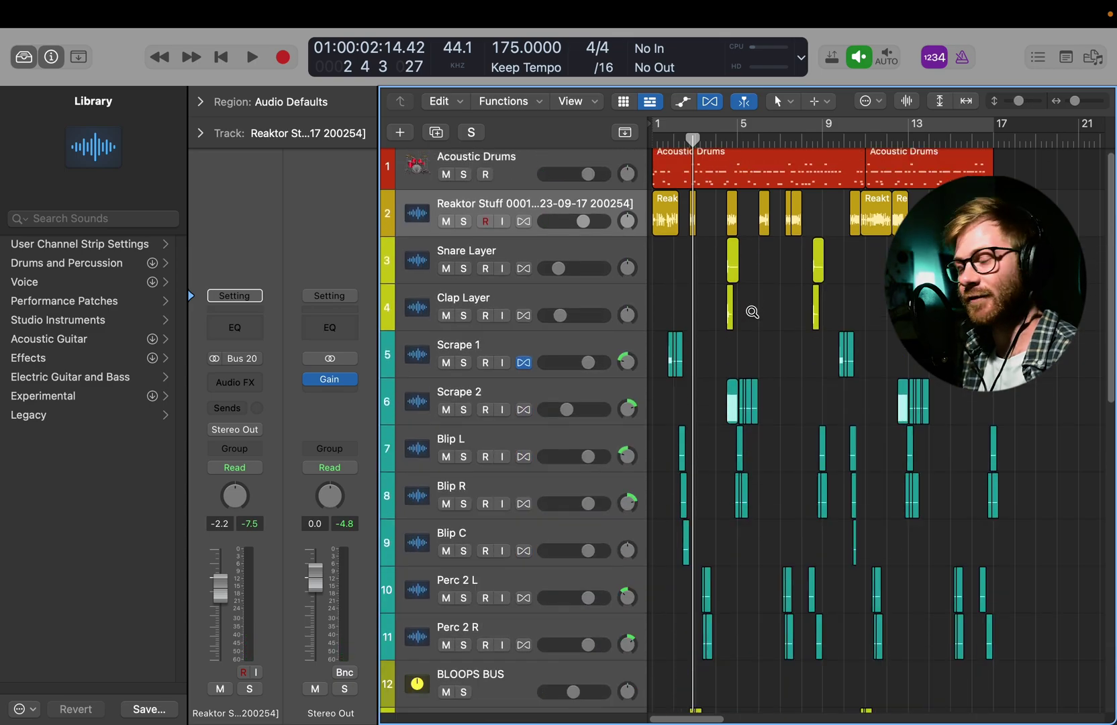
{"action": "key", "text": "super+Up"}
{"action": "key", "text": "super+Up"}
{"action": "left_click_drag", "start_coordinate": [562, 180], "coordinate": [567, 658]}
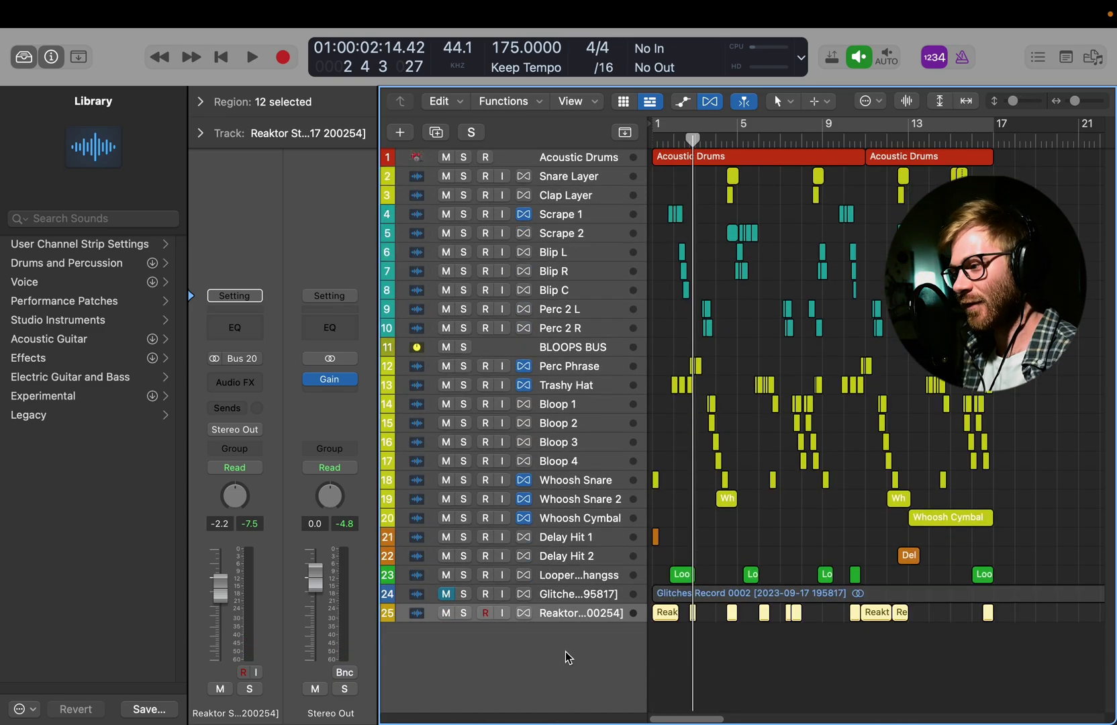
Move the Glitches Record track below Reaktor Stuff and unmute it.
{"action": "left_click", "coordinate": [564, 595]}
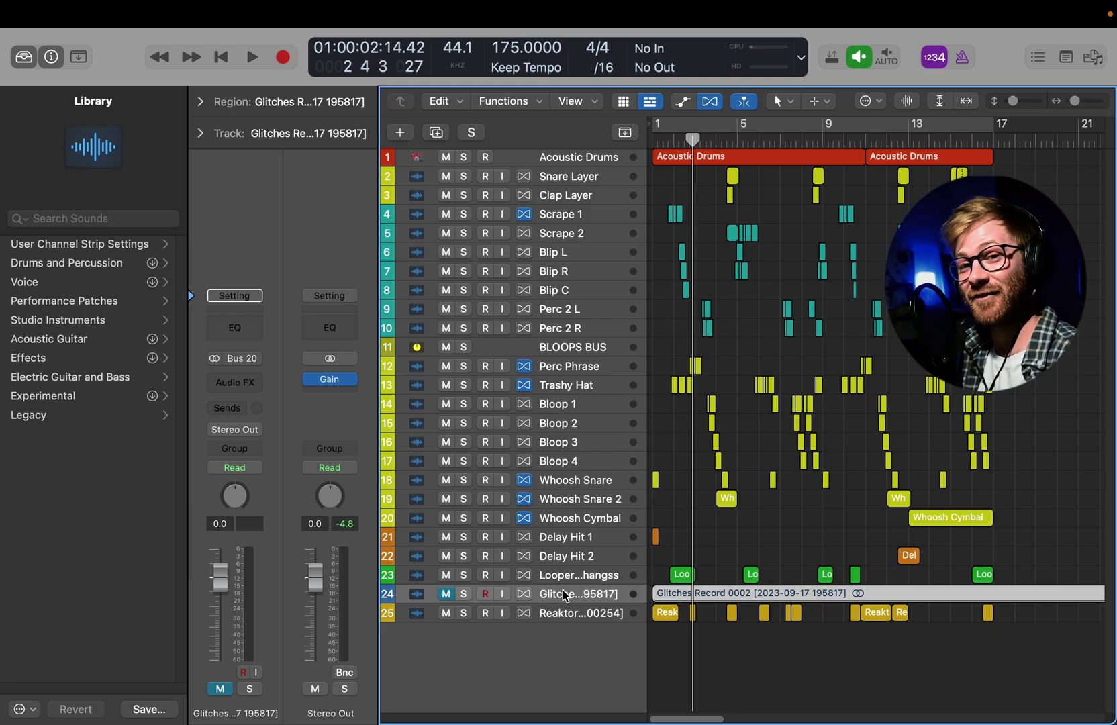
{"action": "key", "text": "super+Down"}
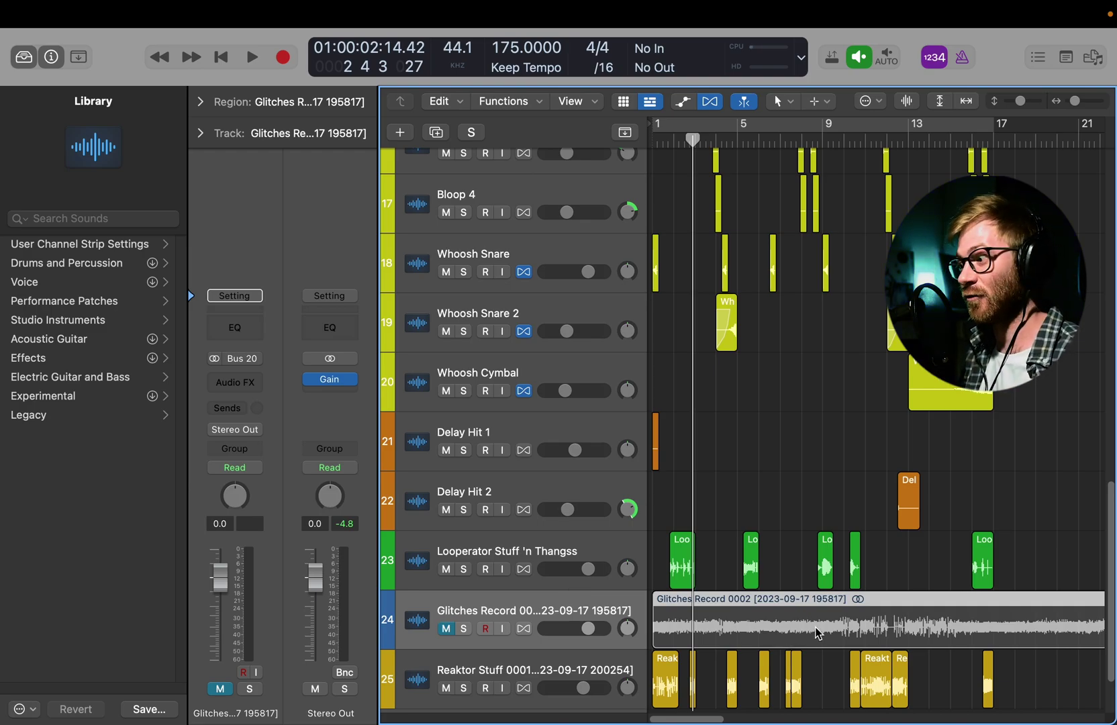
{"action": "key", "text": "t"}
{"action": "left_click", "coordinate": [849, 698]}
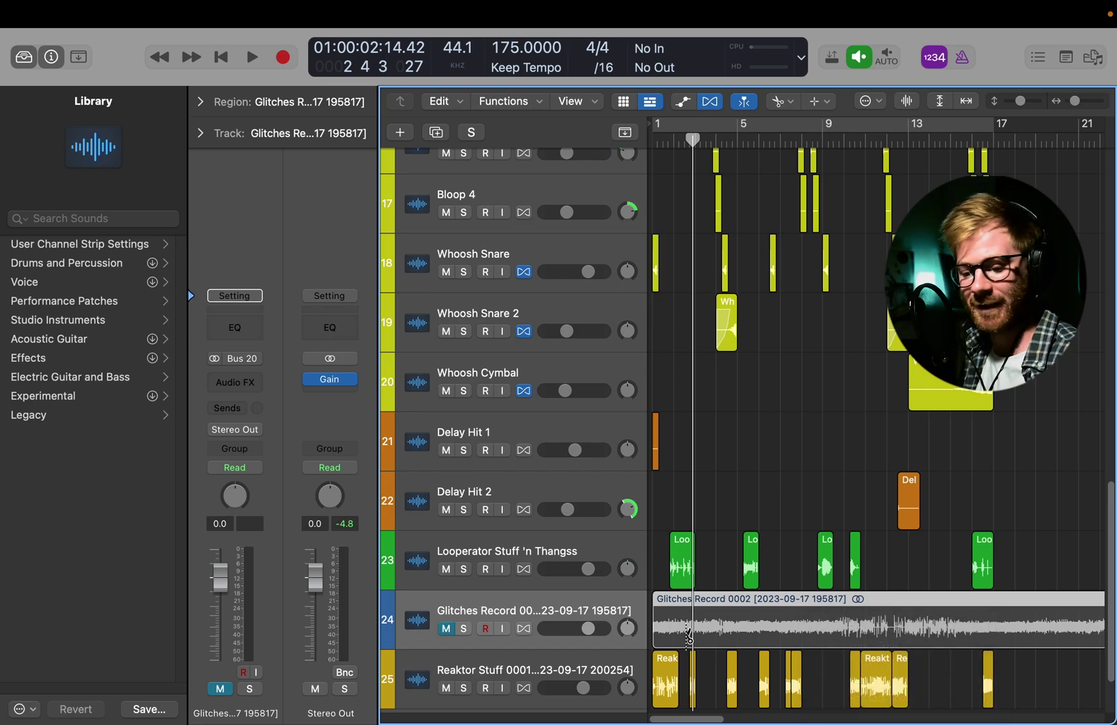
{"action": "scroll", "coordinate": [688, 637], "scroll_direction": "down", "scroll_amount": 2}
{"action": "key", "text": "t"}
{"action": "key", "text": "t"}
{"action": "left_click_drag", "start_coordinate": [510, 541], "coordinate": [481, 604]}
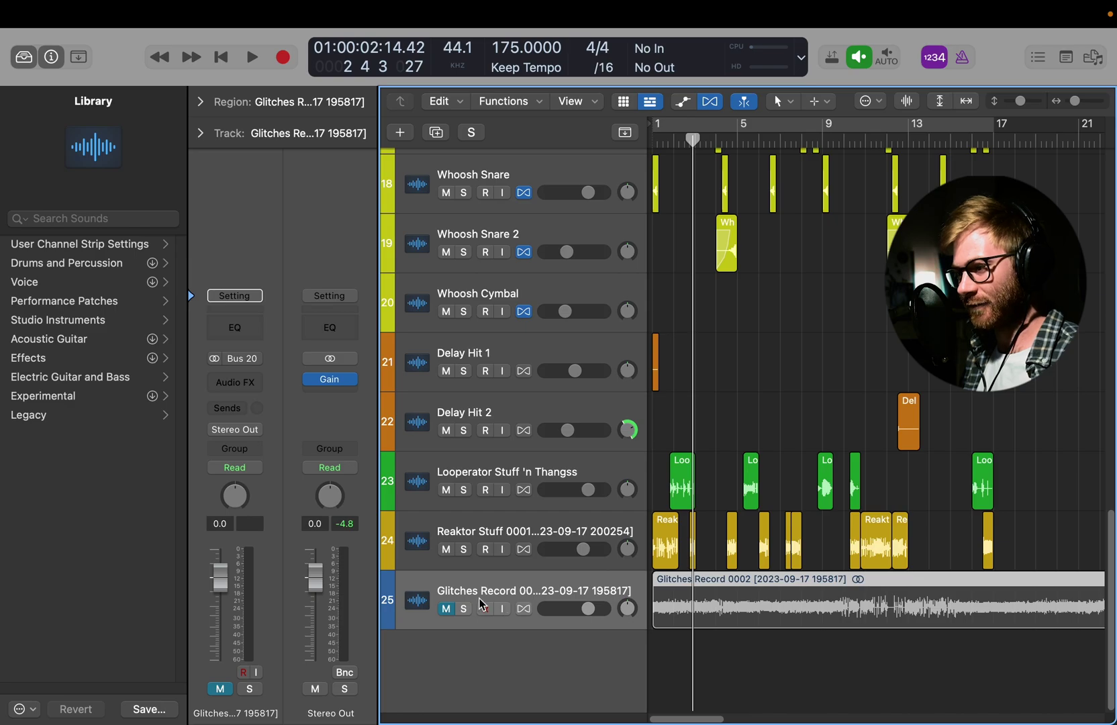
{"action": "left_click", "coordinate": [445, 608]}
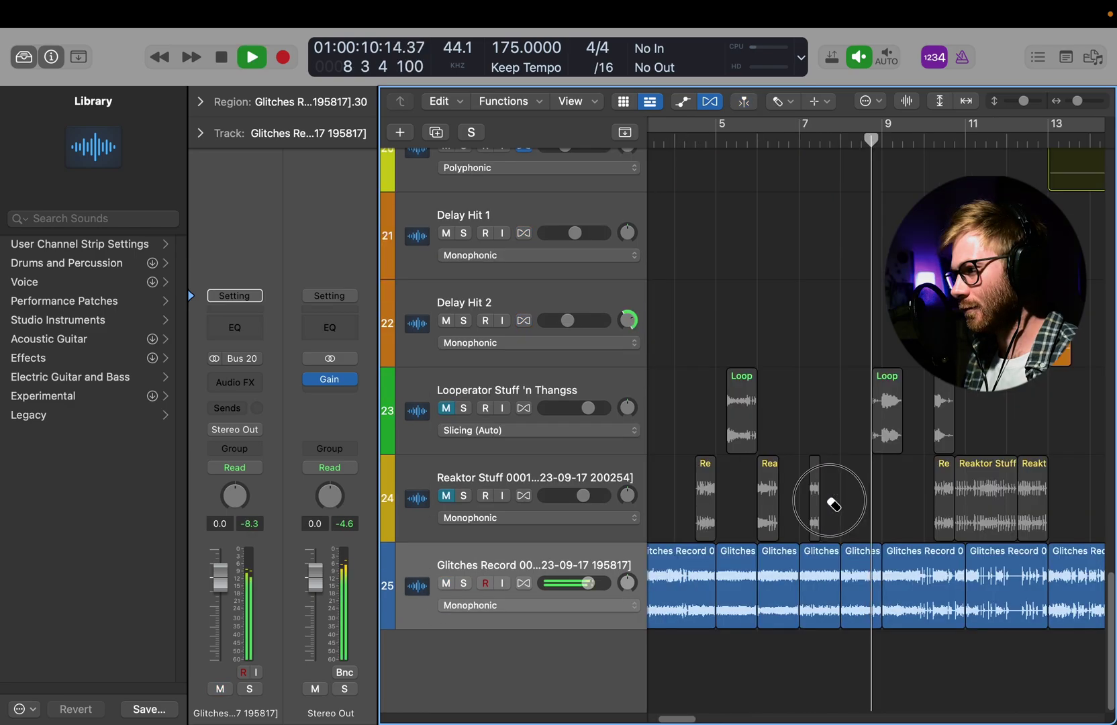
Split the Glitches Record region starting at bar 9 at the fourth beat of bar 9 and the second beat of bar 10.
{"action": "left_click", "coordinate": [824, 499]}
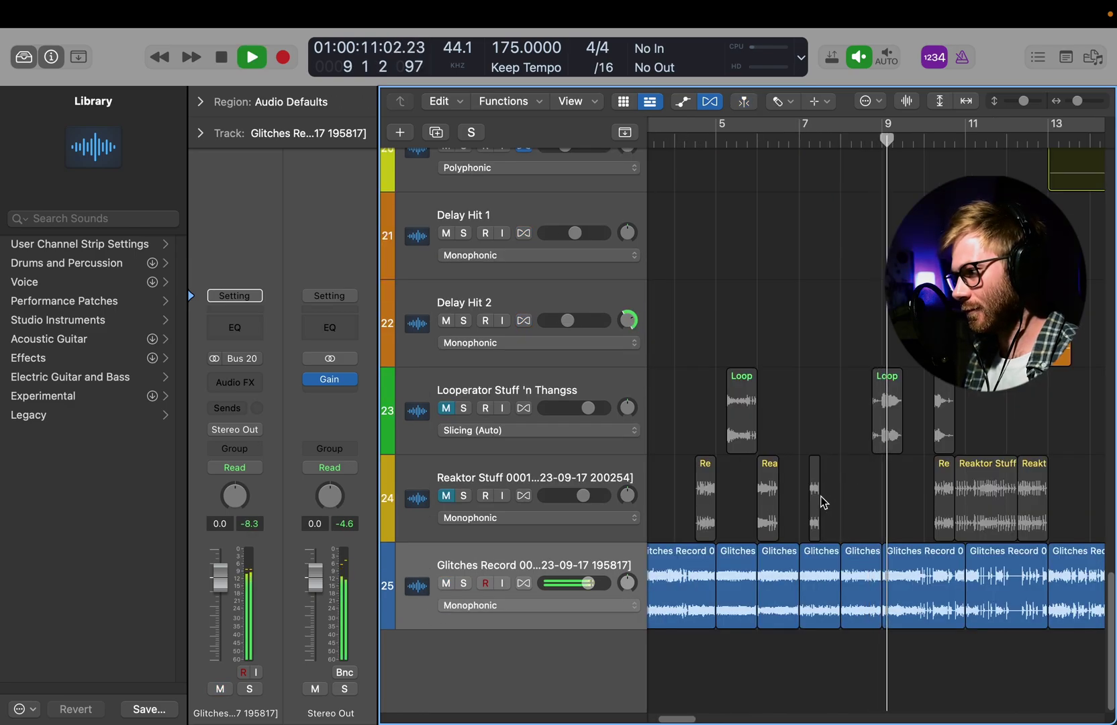
{"action": "scroll", "coordinate": [824, 557], "scroll_direction": "up", "scroll_amount": 3}
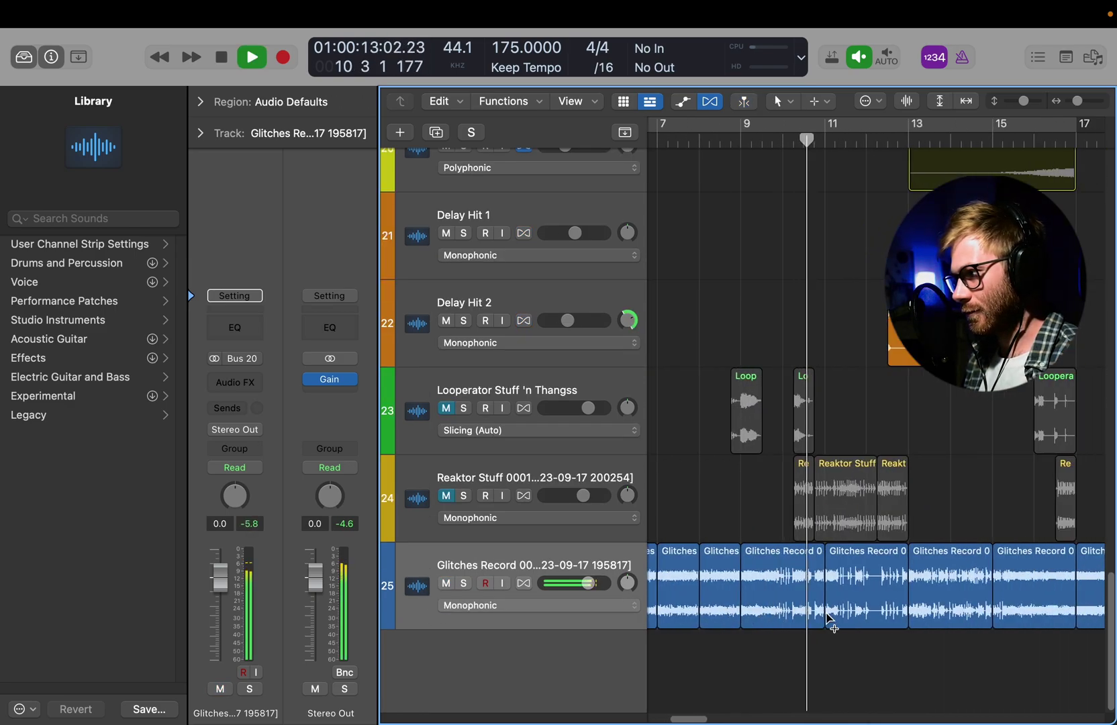
{"action": "double_click", "coordinate": [718, 138]}
{"action": "scroll", "coordinate": [740, 354], "scroll_direction": "up", "scroll_amount": 3}
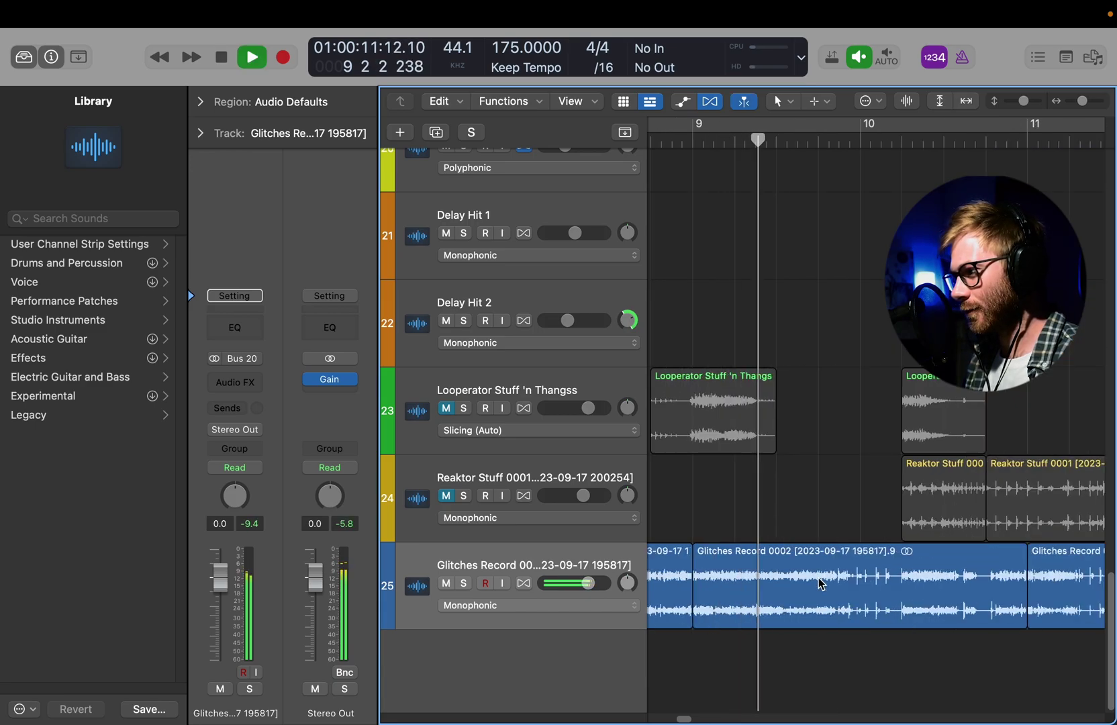
{"action": "key", "text": "t"}
{"action": "left_click", "coordinate": [898, 665]}
{"action": "left_click_drag", "start_coordinate": [851, 604], "coordinate": [820, 604]}
{"action": "left_click_drag", "start_coordinate": [912, 604], "coordinate": [906, 603]}
Erase the Glitches Record slice covering the first three beats of bar 9.
{"action": "scroll", "coordinate": [873, 604], "scroll_direction": "down", "scroll_amount": 1}
{"action": "key", "text": "t"}
{"action": "key", "text": "e"}
{"action": "left_click", "coordinate": [743, 588]}
{"action": "key", "text": "t"}
{"action": "key", "text": "t"}
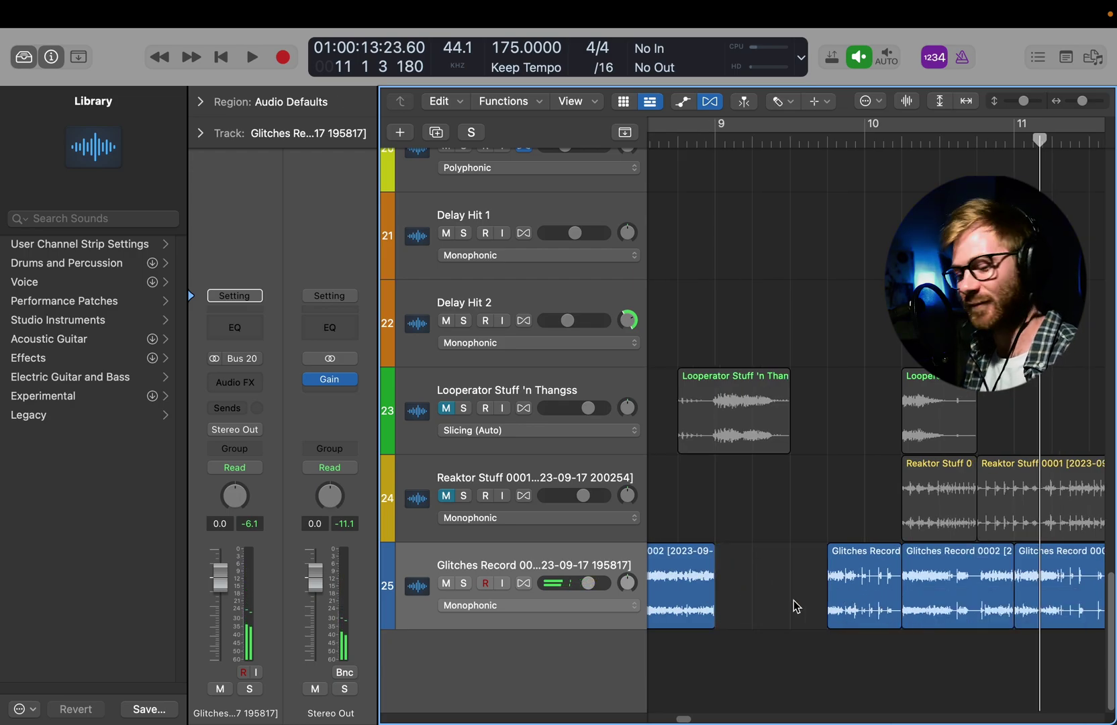
{"action": "scroll", "coordinate": [792, 604], "scroll_direction": "down", "scroll_amount": 2}
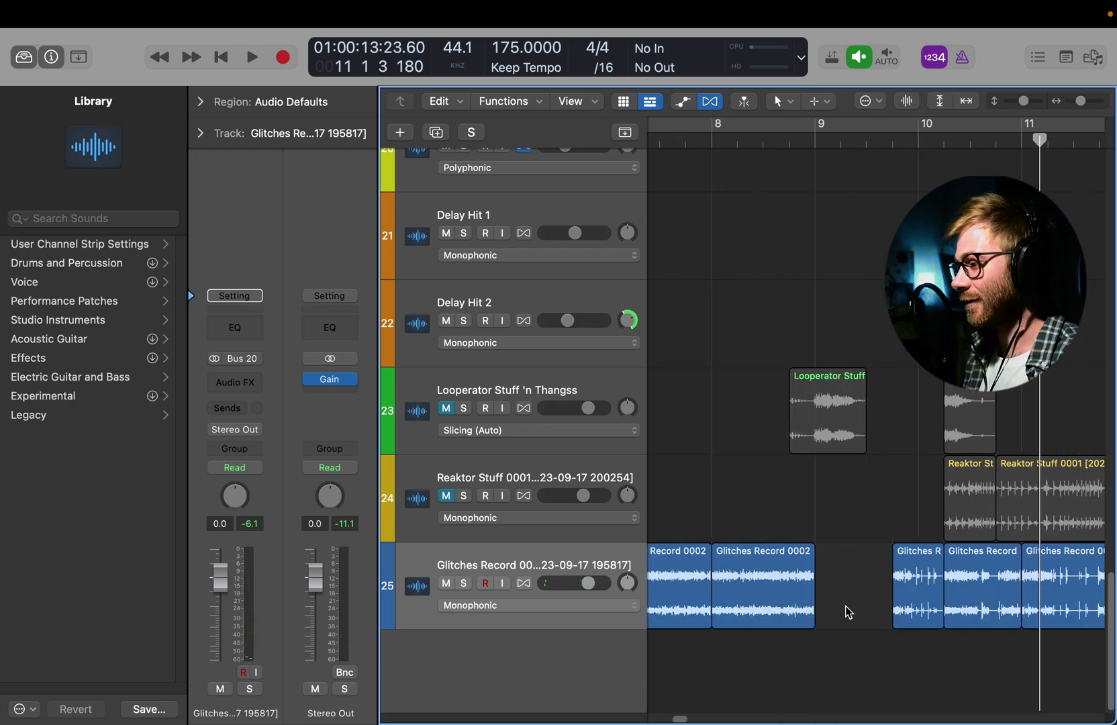
Play from bar 1 and thin the Glitches Record recording to scattered slices up to bar 17, coloured purple.
{"action": "key", "text": "t"}
{"action": "key", "text": "t"}
{"action": "key", "text": "t"}
{"action": "key", "text": "p"}
{"action": "key", "text": "Return"}
{"action": "key", "text": "space"}
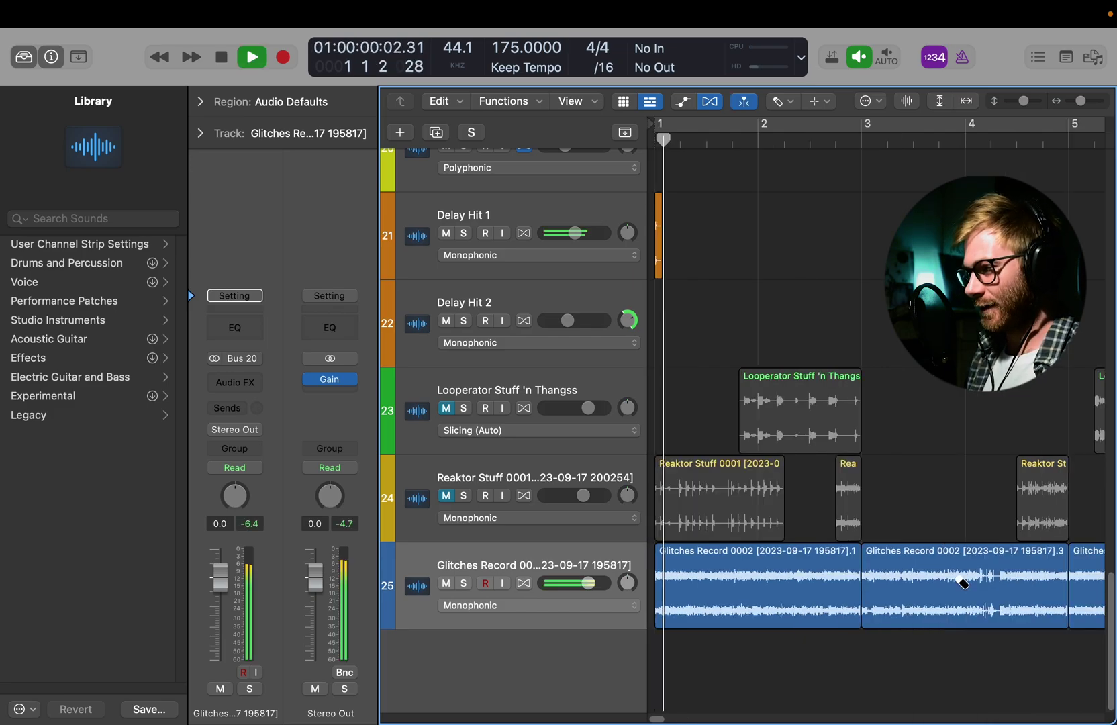
{"action": "scroll", "coordinate": [960, 584], "scroll_direction": "down", "scroll_amount": 3}
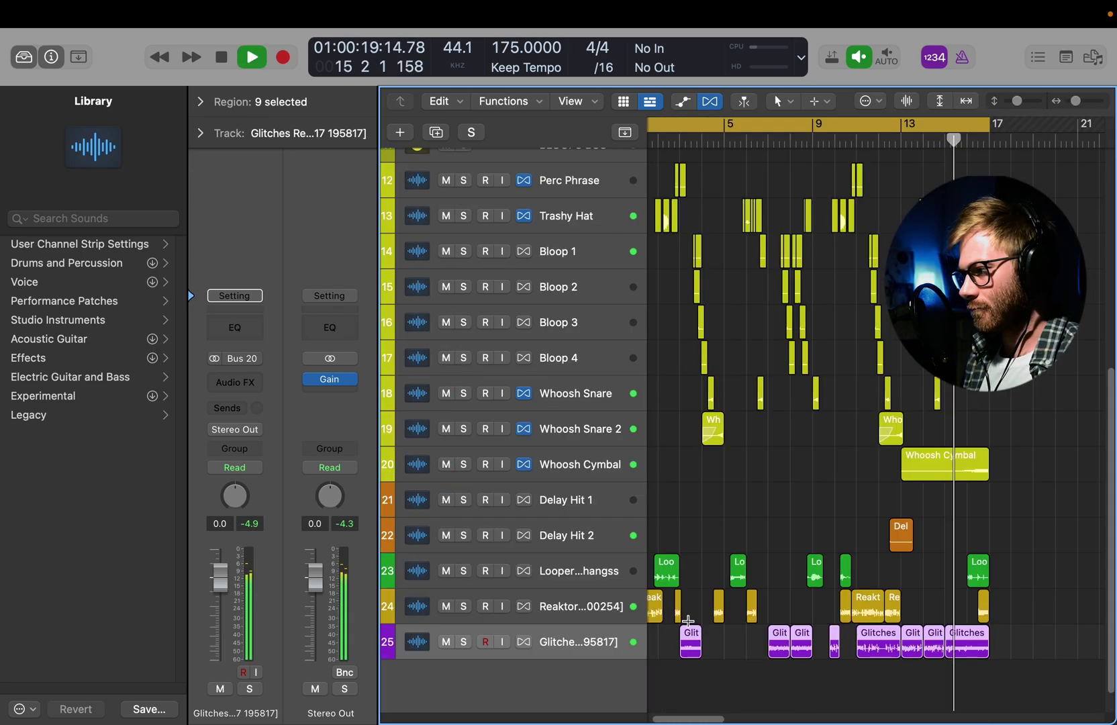
Play the full arrangement from bar 1 to check how the Looperator, Reaktor and glitch slices sit around the drums.
{"action": "key", "text": "t"}
{"action": "key", "text": "t"}
{"action": "scroll", "coordinate": [761, 527], "scroll_direction": "down", "scroll_amount": 2}
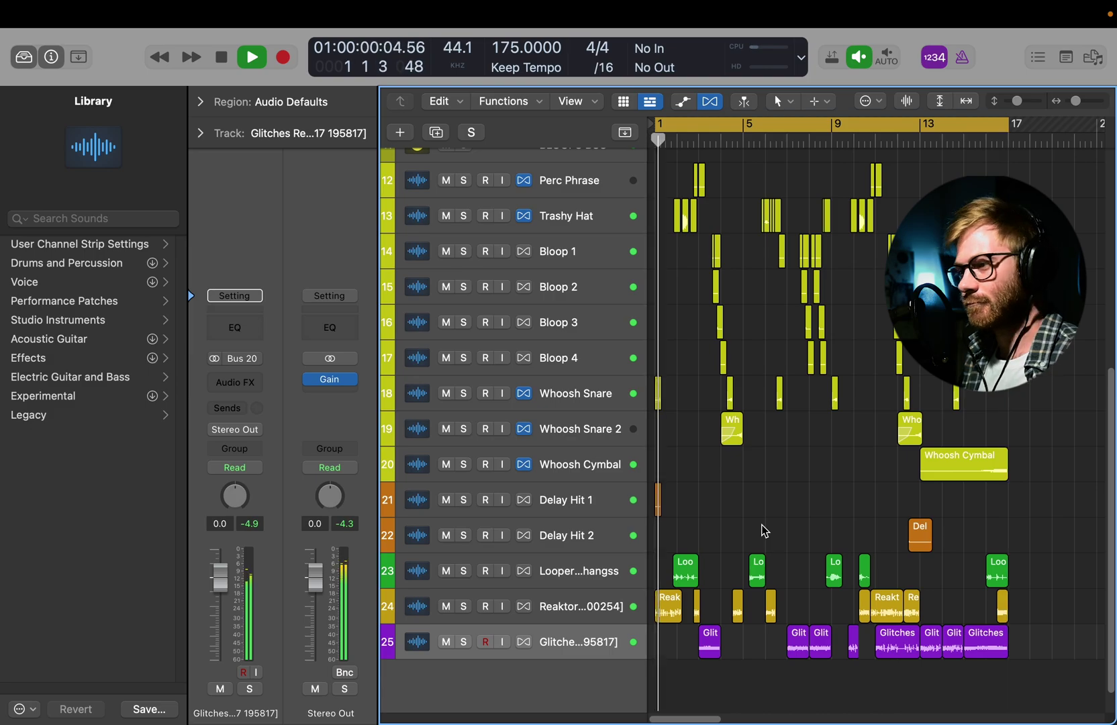
{"action": "scroll", "coordinate": [764, 530], "scroll_direction": "down", "scroll_amount": 2}
{"action": "scroll", "coordinate": [764, 531], "scroll_direction": "down", "scroll_amount": 3}
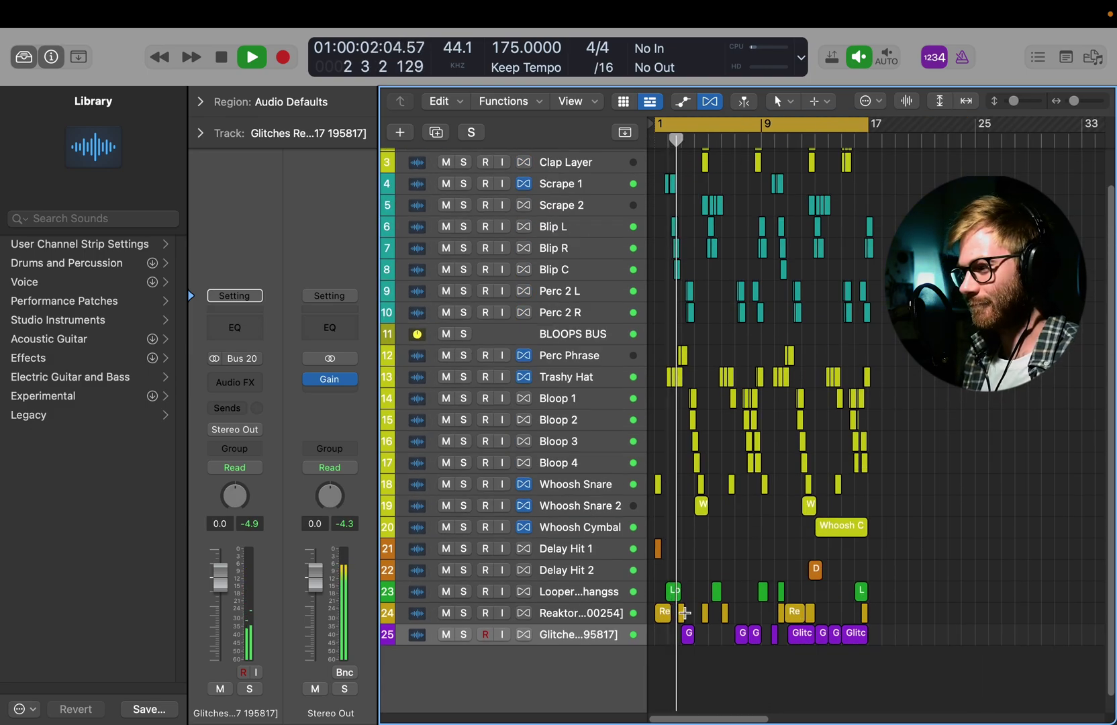
{"action": "left_click", "coordinate": [686, 613]}
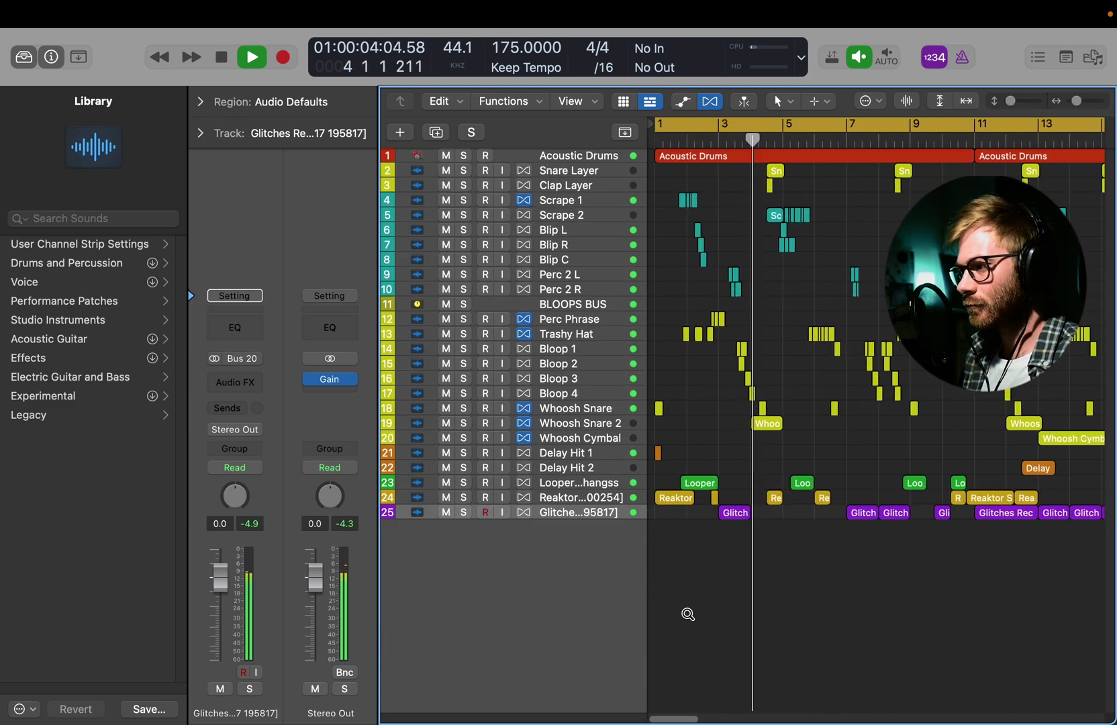
{"action": "scroll", "coordinate": [686, 613], "scroll_direction": "up", "scroll_amount": 2}
{"action": "scroll", "coordinate": [685, 615], "scroll_direction": "down", "scroll_amount": 2}
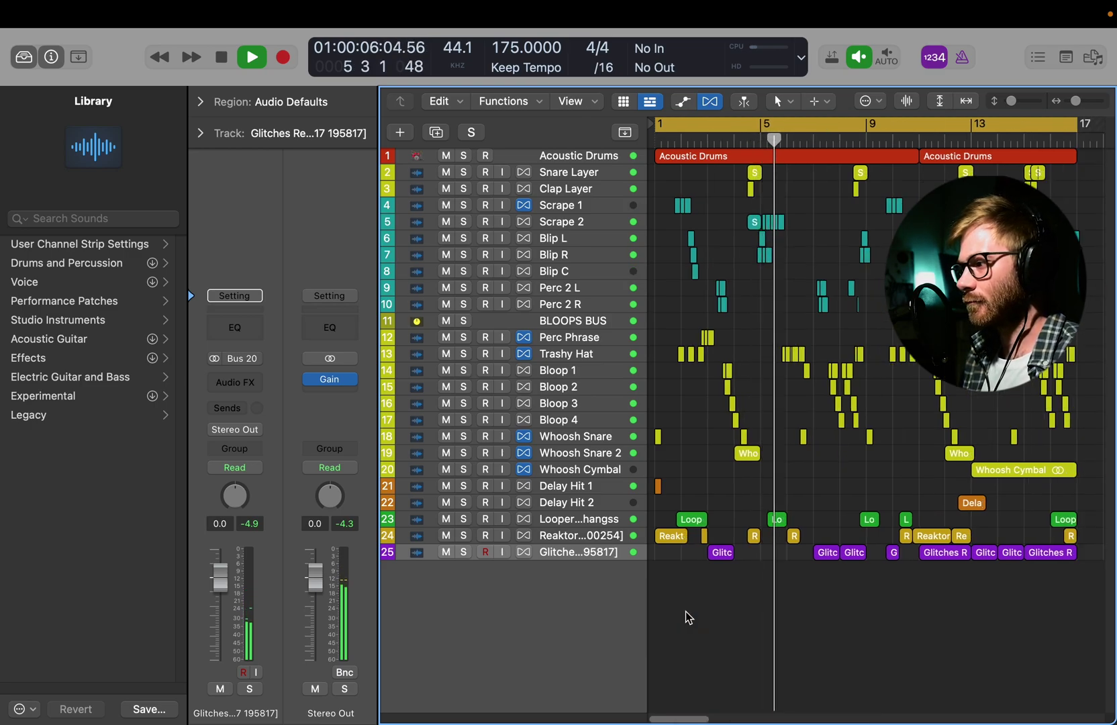
{"action": "key", "text": "space"}
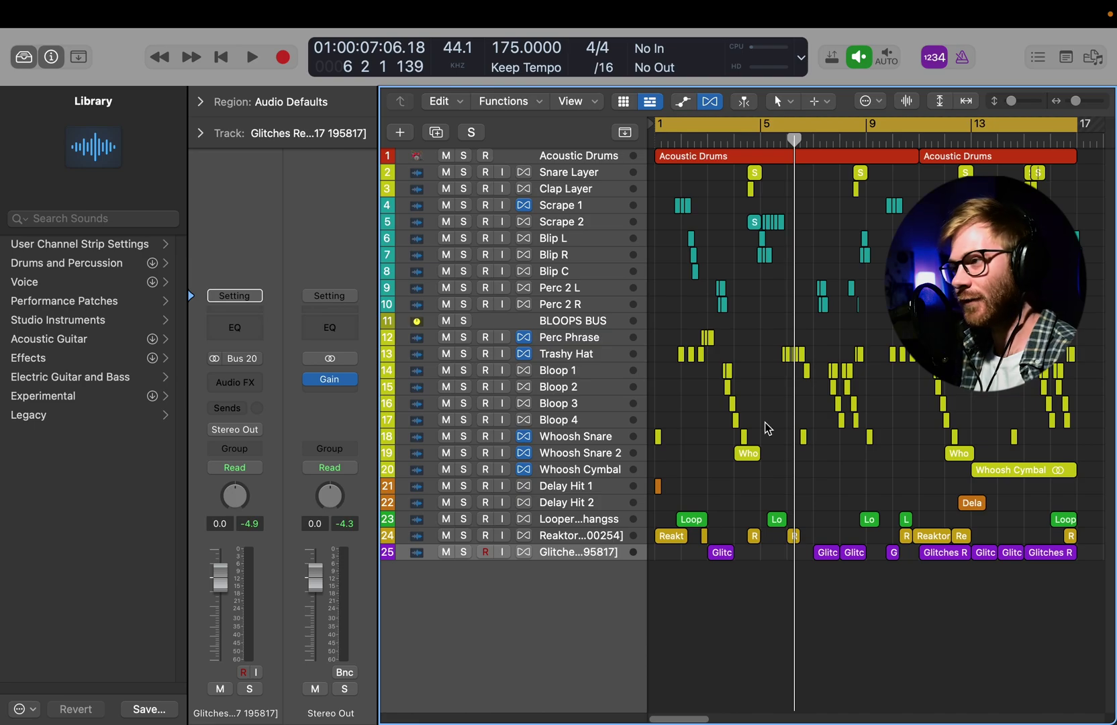
{"action": "key", "text": "Return"}
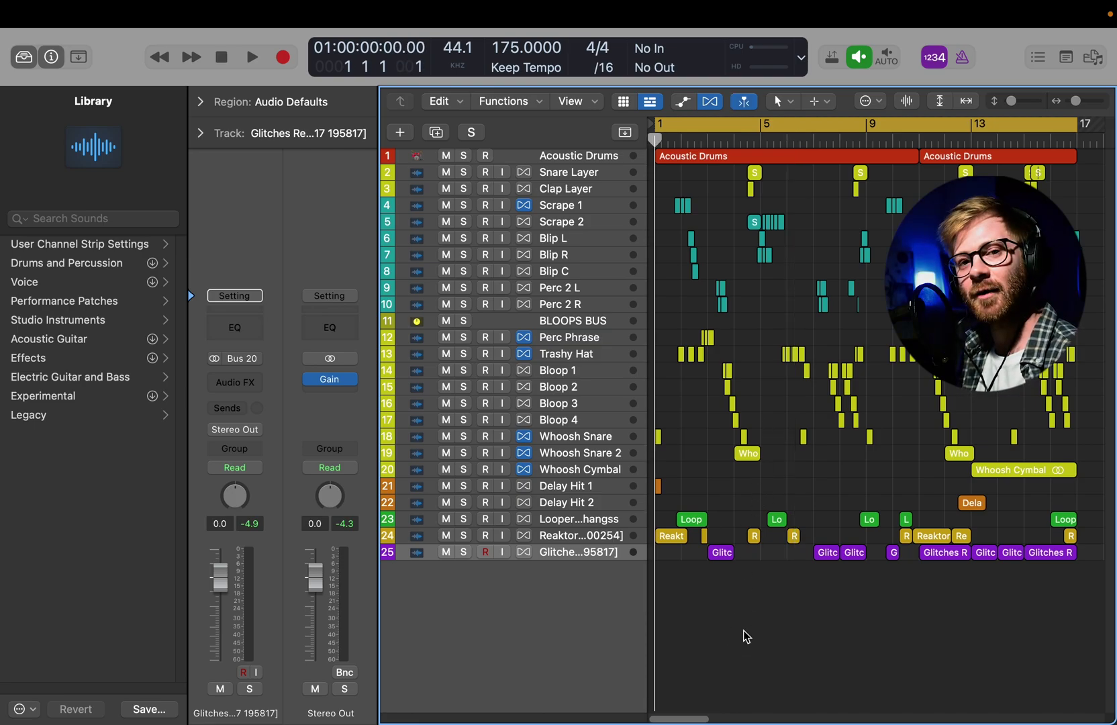
{"action": "key", "text": "space"}
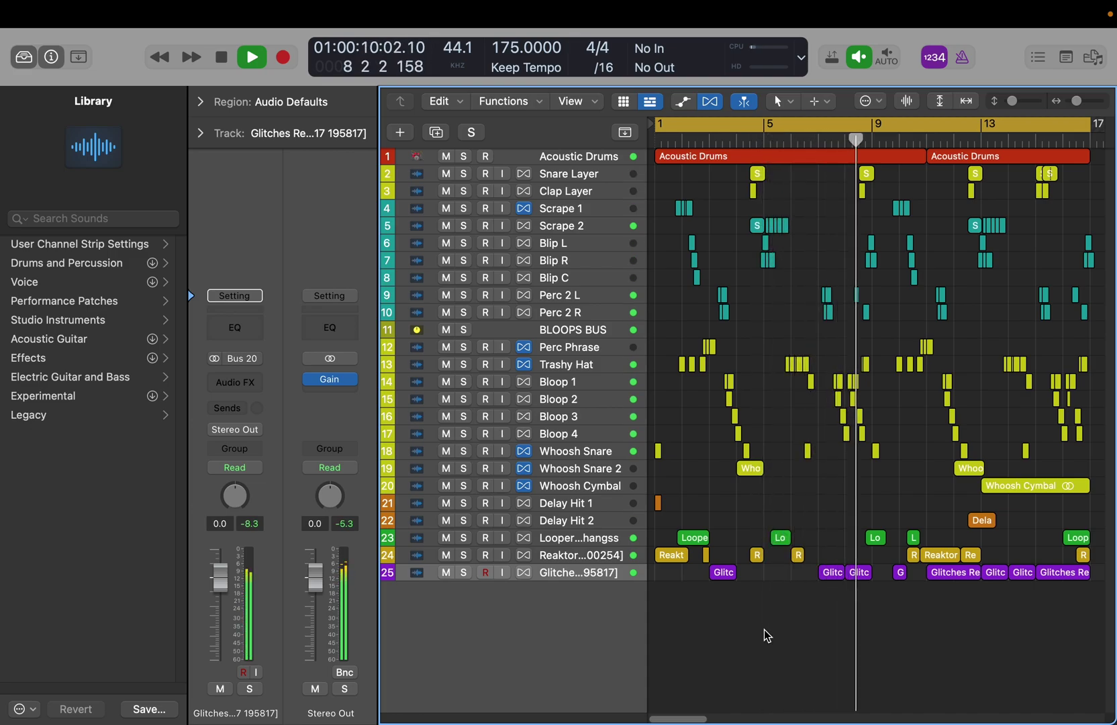
Split the Reaktor Stuff recording at bar 11 and at the fourth beat of bar 11.
{"action": "left_click", "coordinate": [765, 611], "text": "ctrl+alt"}
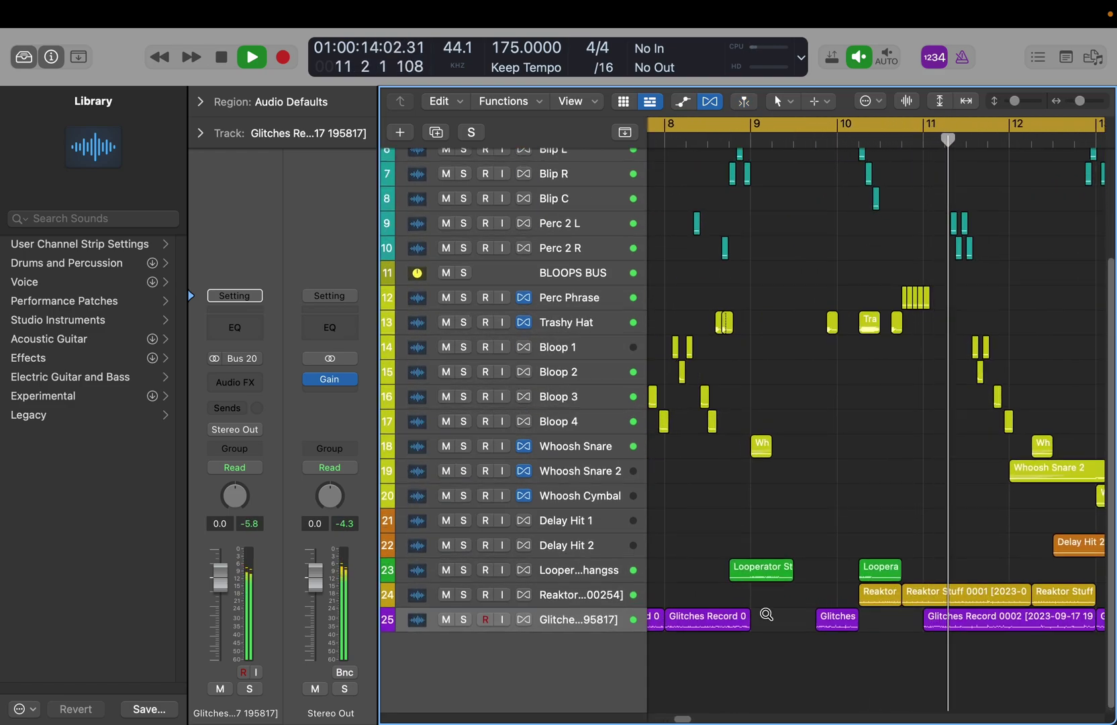
{"action": "left_click", "coordinate": [767, 614], "text": "ctrl+alt"}
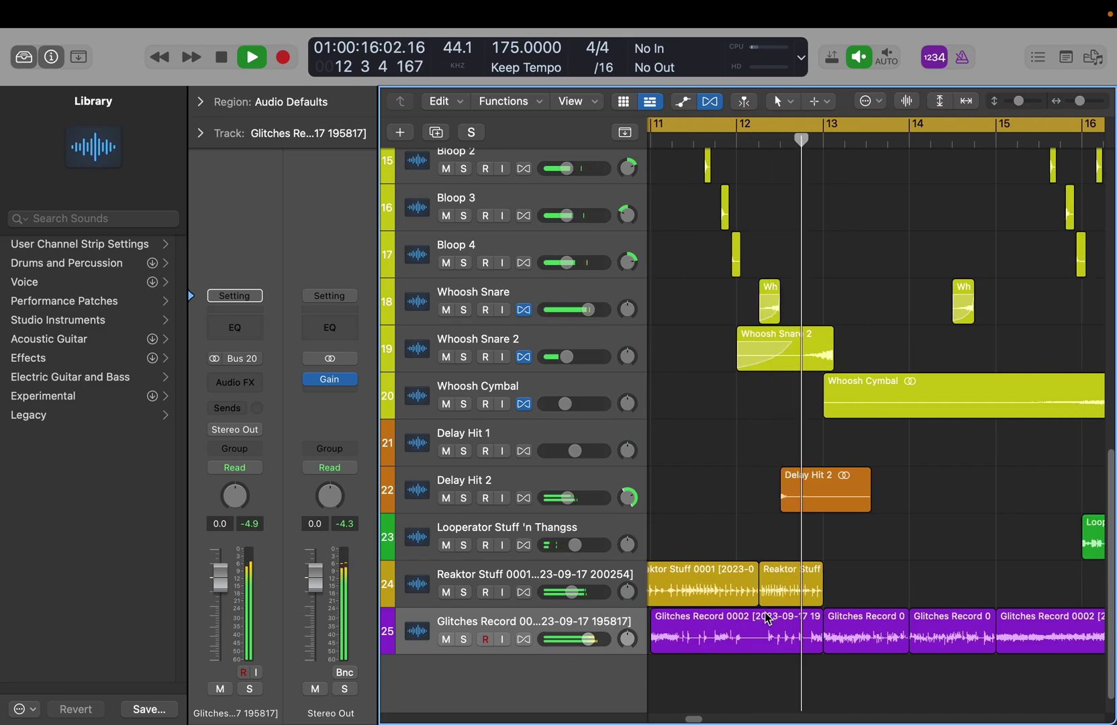
{"action": "key", "text": "t"}
{"action": "key", "text": "i"}
{"action": "left_click", "coordinate": [678, 600]}
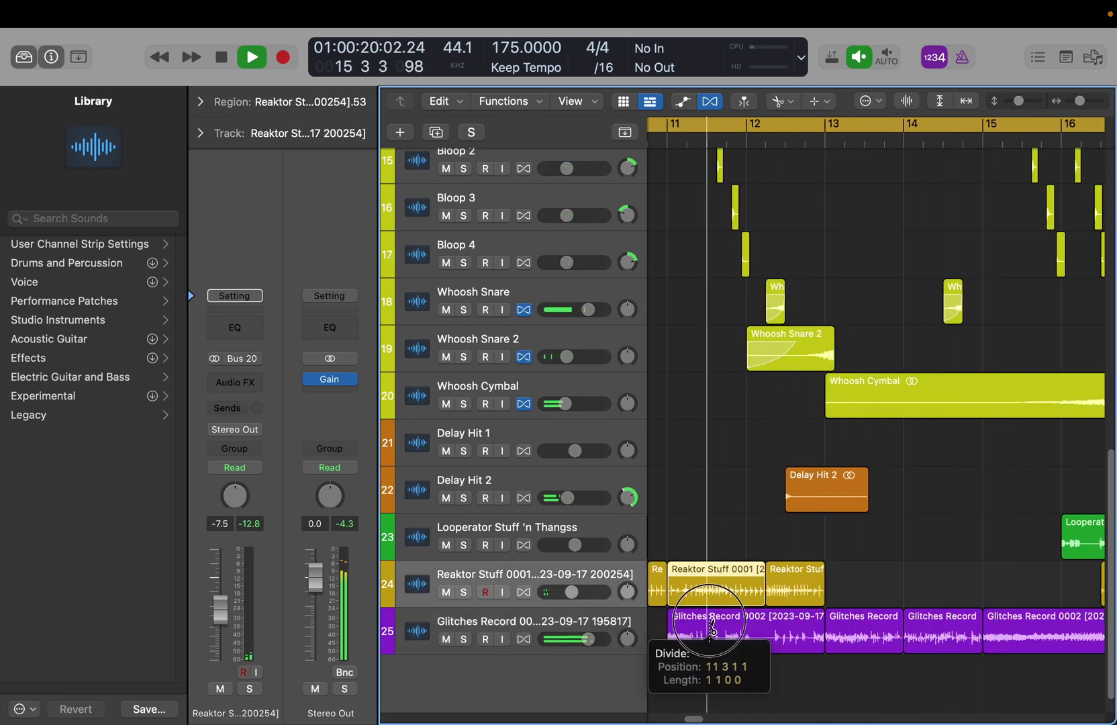
{"action": "left_click", "coordinate": [726, 594]}
{"action": "key", "text": "t"}
{"action": "key", "text": "Escape"}
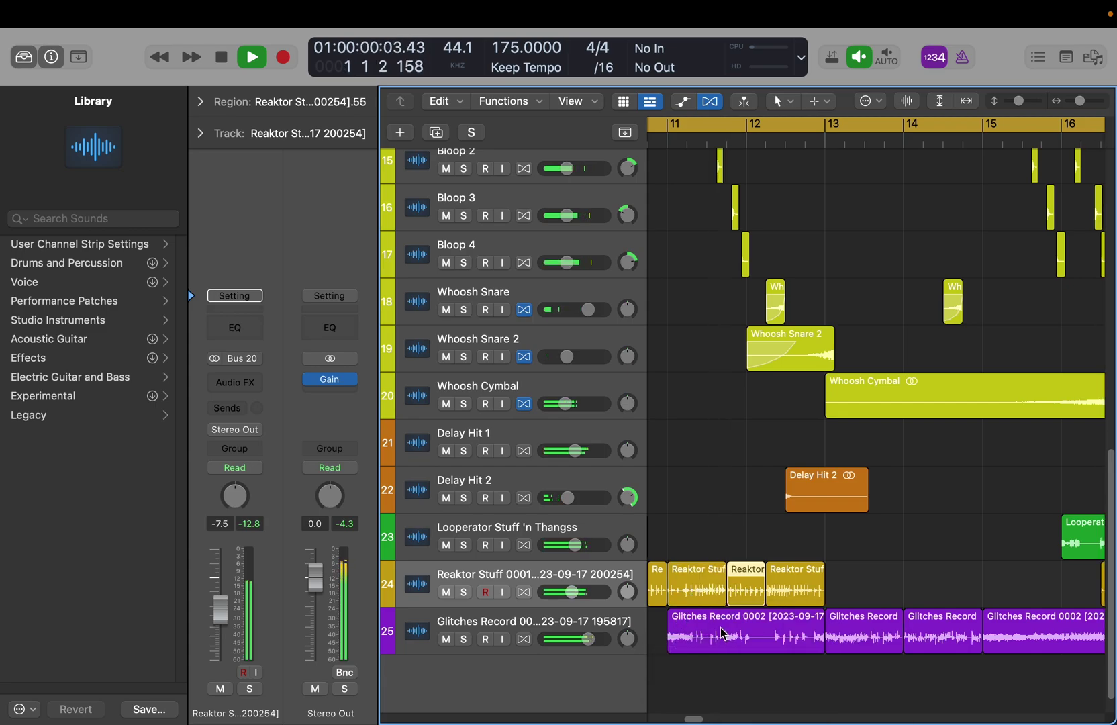
Split the Glitches Record region at beat 4 of bar 11 and at 12 2 1 1, and erase the Reaktor Stuff slice between those positions.
{"action": "left_click", "coordinate": [742, 630]}
{"action": "key", "text": "t"}
{"action": "key", "text": "e"}
{"action": "left_click", "coordinate": [740, 591]}
{"action": "key", "text": "t"}
{"action": "key", "text": "i"}
{"action": "left_click", "coordinate": [770, 649]}
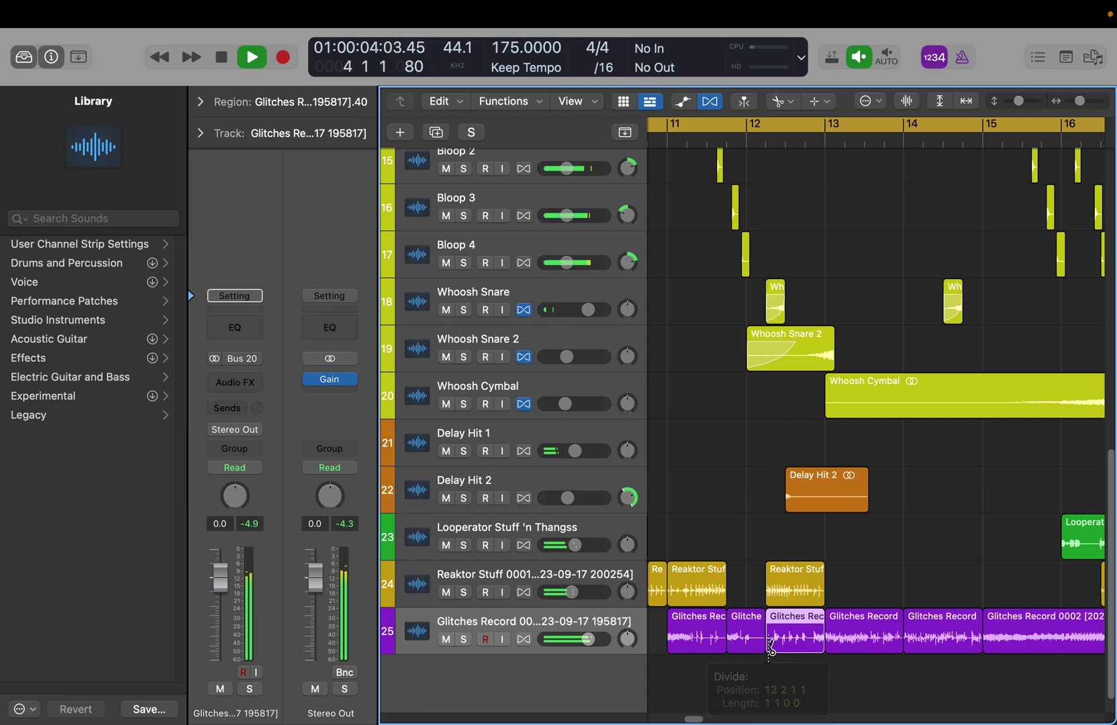
Split the Reaktor Stuff region at 12 3 1 1 and erase the short slice before the cut.
{"action": "key", "text": "t"}
{"action": "key", "text": "i"}
{"action": "left_click", "coordinate": [782, 587]}
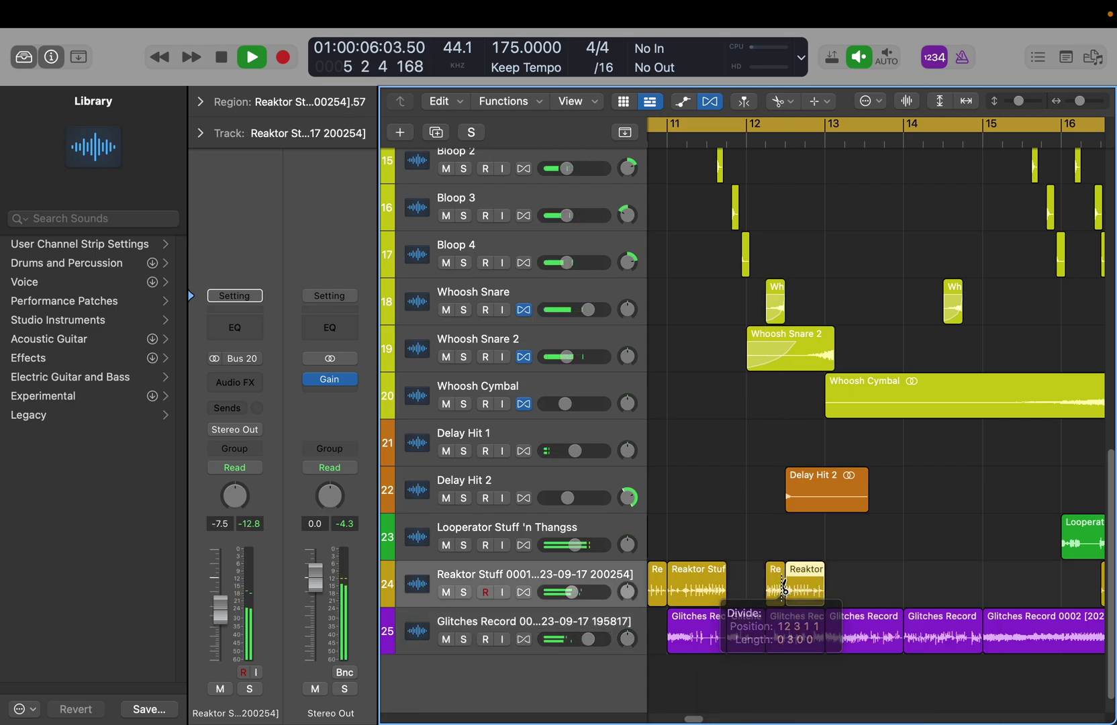
{"action": "key", "text": "t"}
{"action": "key", "text": "e"}
{"action": "left_click", "coordinate": [775, 580]}
Erase the Glitches Record slice starting at bar 11 and remove the portion from beat 3 of bar 12 up to bar 13.
{"action": "left_click", "coordinate": [710, 620]}
{"action": "key", "text": "t"}
{"action": "key", "text": "t"}
{"action": "key", "text": "t"}
{"action": "key", "text": "e"}
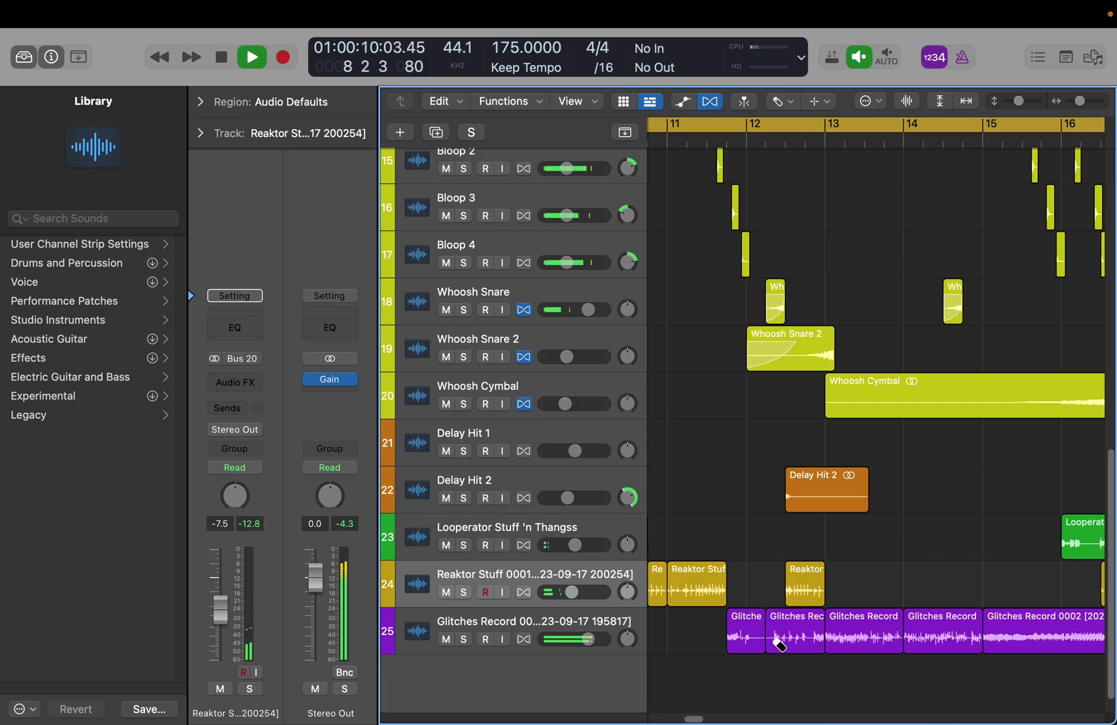
{"action": "left_click_drag", "start_coordinate": [802, 648], "coordinate": [792, 643]}
{"action": "key", "text": "Delete"}
{"action": "key", "text": "t"}
{"action": "key", "text": "t"}
{"action": "left_click", "coordinate": [725, 626], "text": "ctrl+alt"}
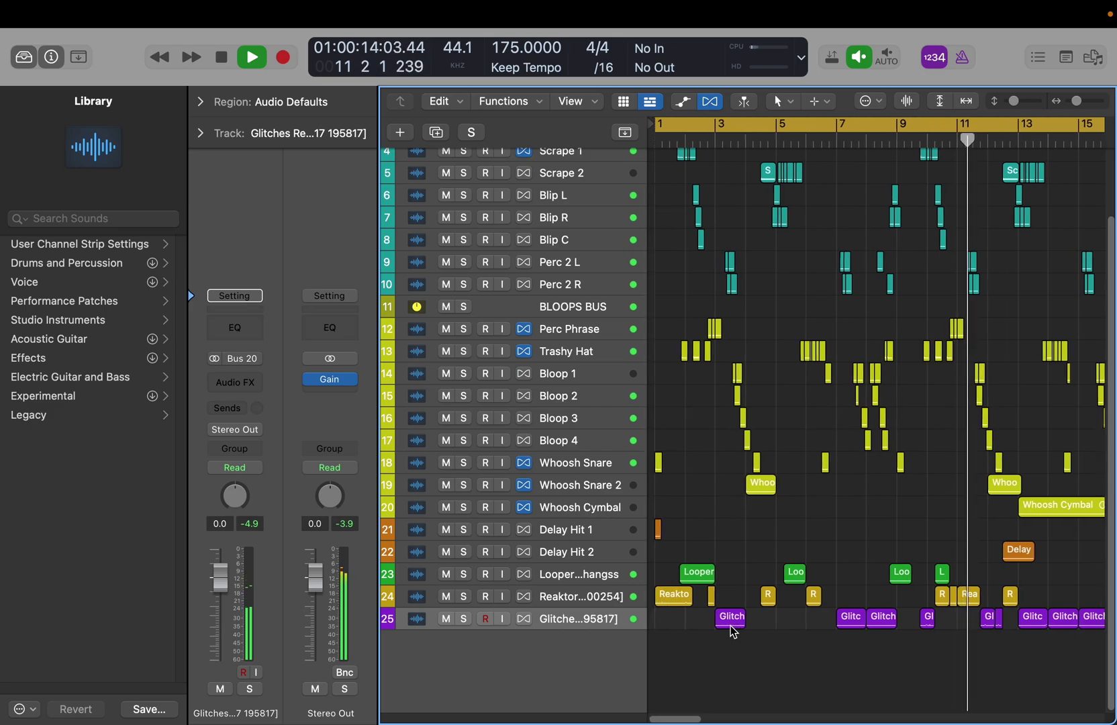